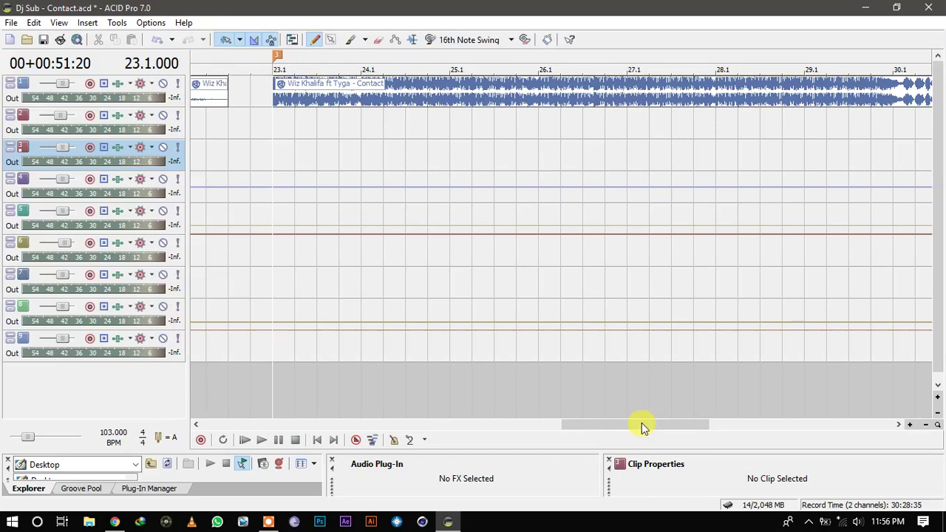
Place the cursor at beats 23.1 and 23.2 to examine the start of the second Contact clip.
{"action": "left_click_drag", "start_coordinate": [641, 423], "coordinate": [650, 421]}
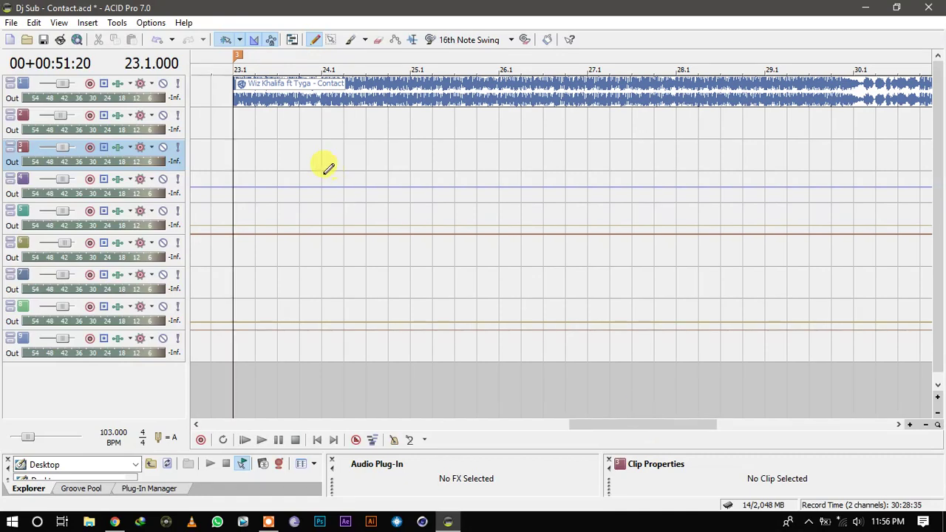
{"action": "left_click", "coordinate": [238, 120]}
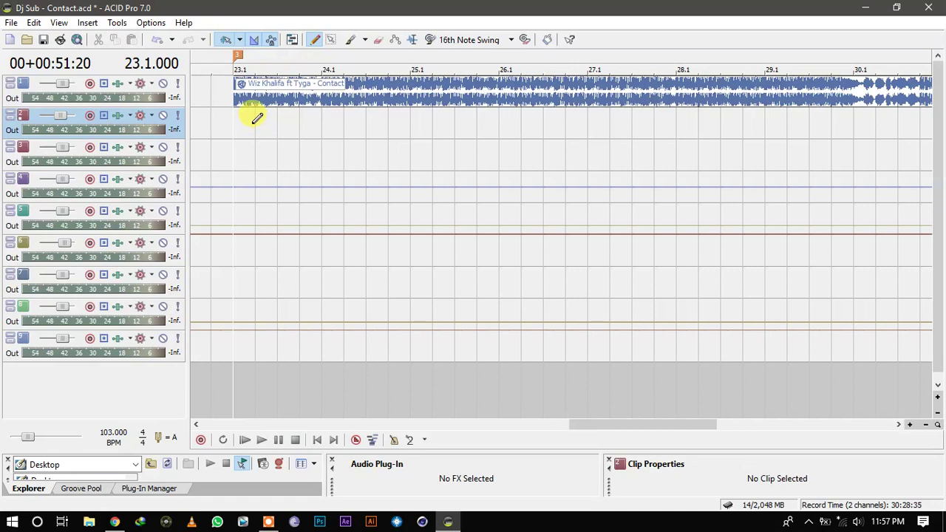
{"action": "left_click", "coordinate": [253, 118]}
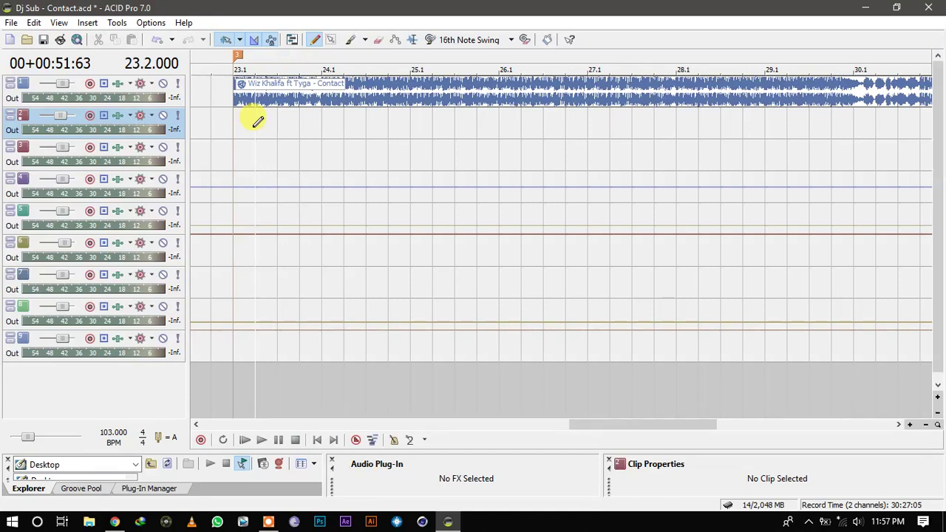
{"action": "left_click", "coordinate": [237, 112]}
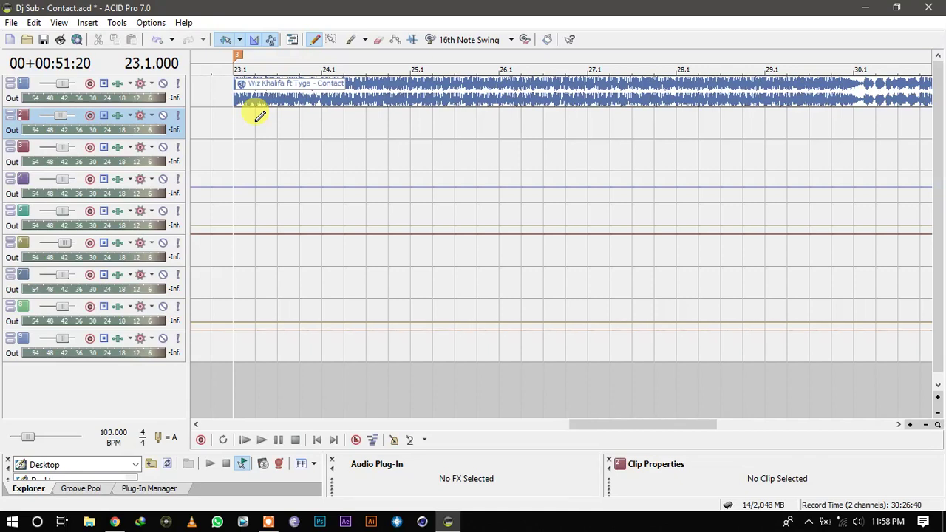
{"action": "left_click", "coordinate": [255, 119]}
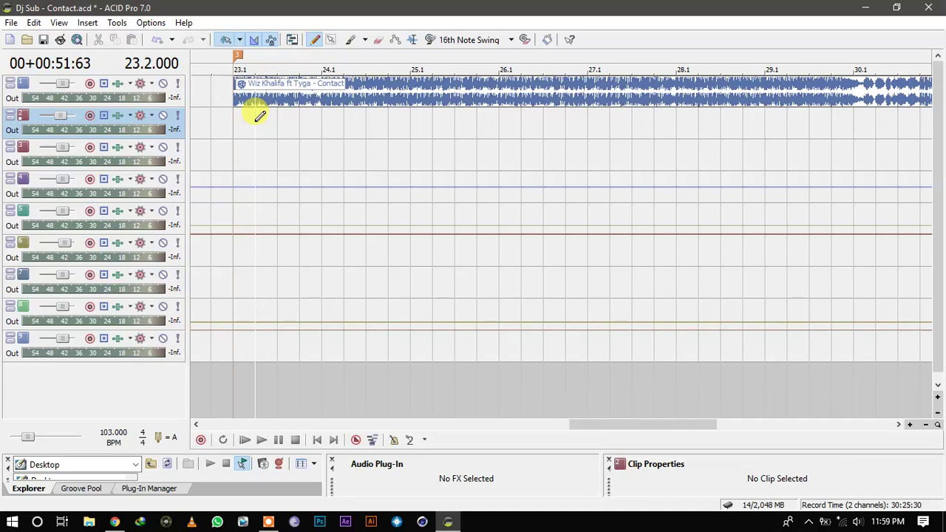
{"action": "scroll", "coordinate": [256, 126], "scroll_direction": "up", "scroll_amount": 2}
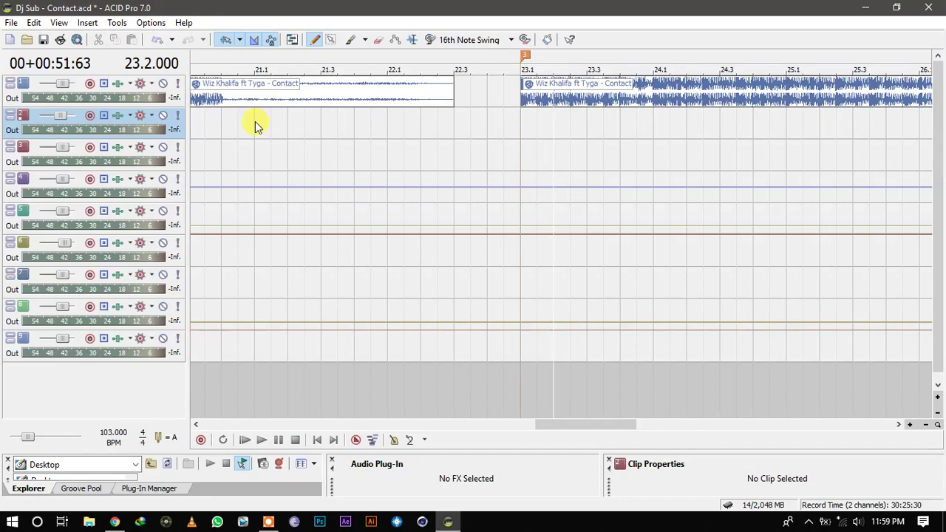
{"action": "left_click_drag", "start_coordinate": [569, 429], "coordinate": [606, 426]}
Play the second Contact clip from 23.1, then stop playback and return the cursor to 23.1.
{"action": "left_click", "coordinate": [271, 102]}
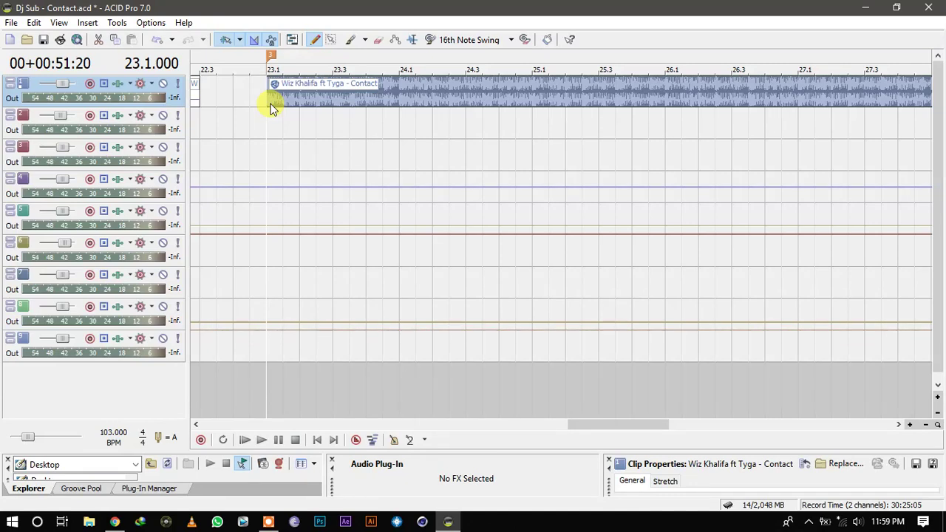
{"action": "scroll", "coordinate": [271, 107], "scroll_direction": "down", "scroll_amount": 2}
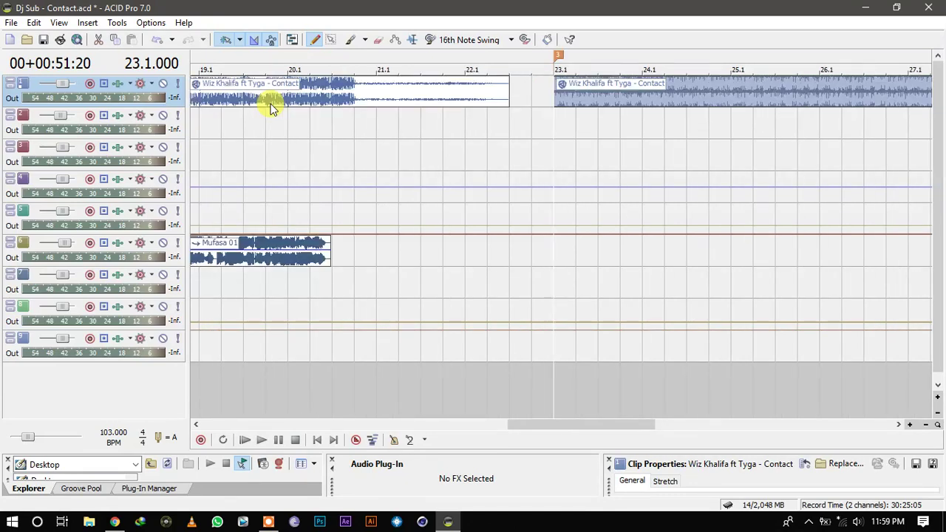
{"action": "key", "text": "space"}
{"action": "left_click_drag", "start_coordinate": [617, 423], "coordinate": [658, 424]}
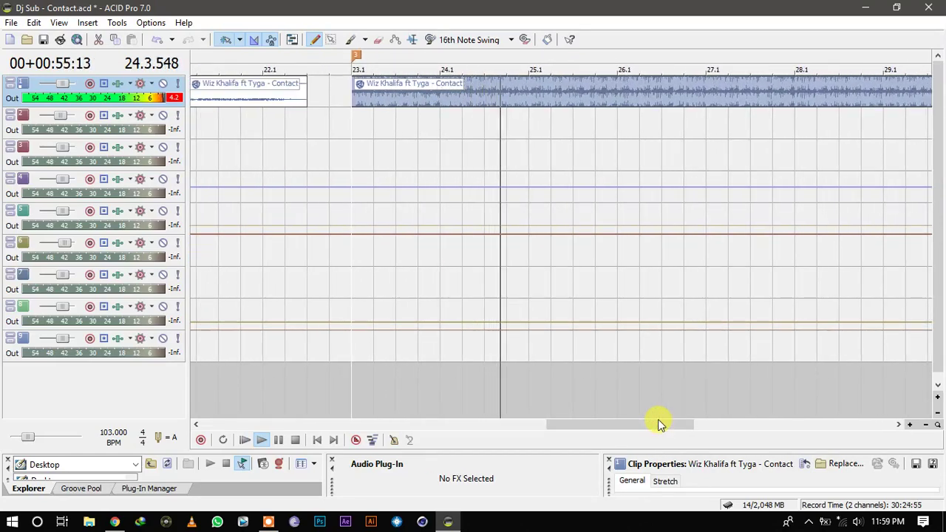
{"action": "left_click", "coordinate": [538, 123]}
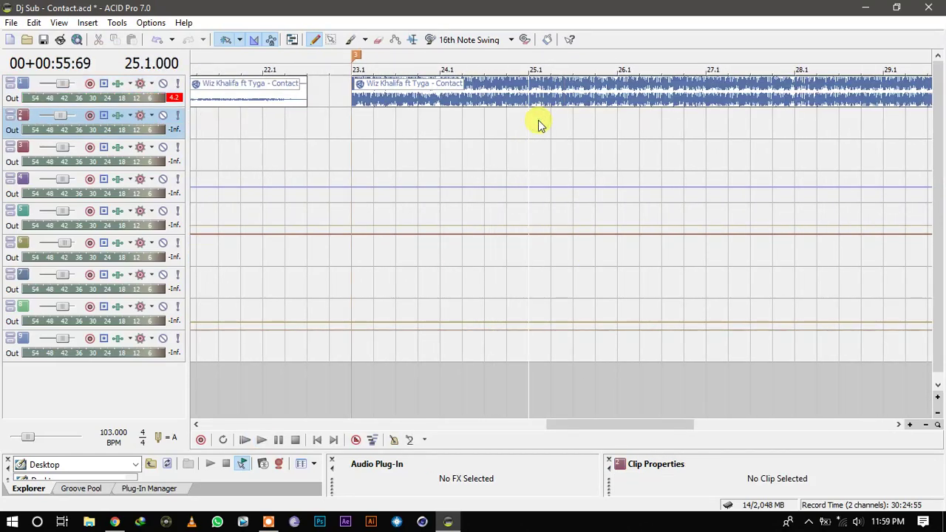
{"action": "left_click", "coordinate": [349, 115]}
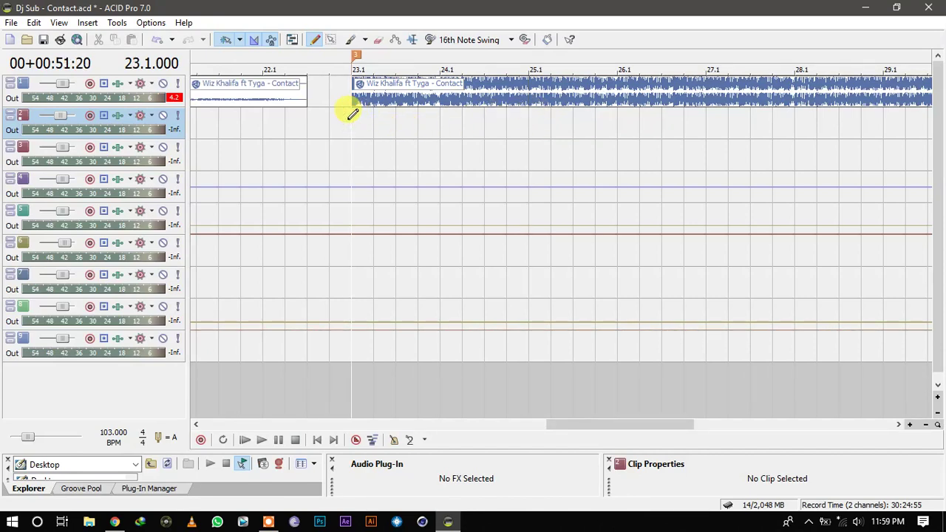
Play the second Contact clip from 23.1 and add markers at bars 24.1, 25.1 and 26.1.
{"action": "scroll", "coordinate": [348, 118], "scroll_direction": "up", "scroll_amount": 2}
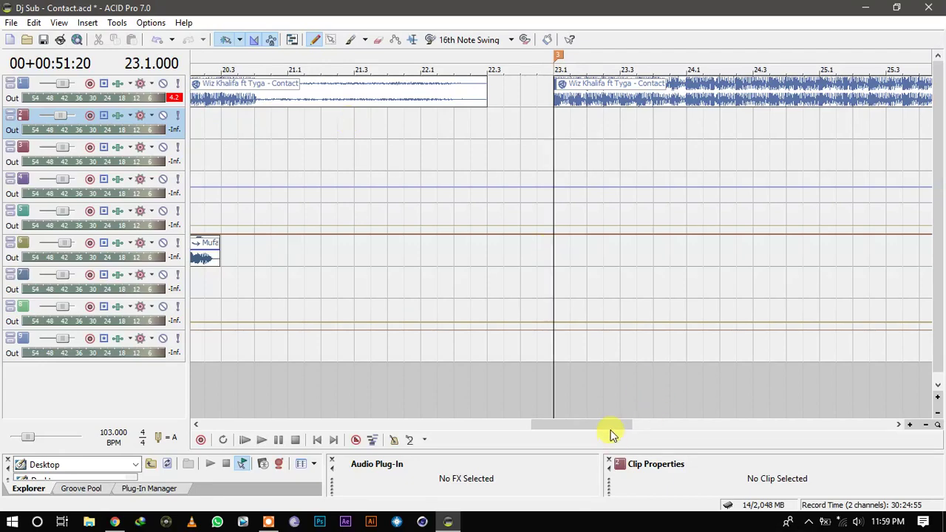
{"action": "left_click_drag", "start_coordinate": [610, 434], "coordinate": [644, 424]}
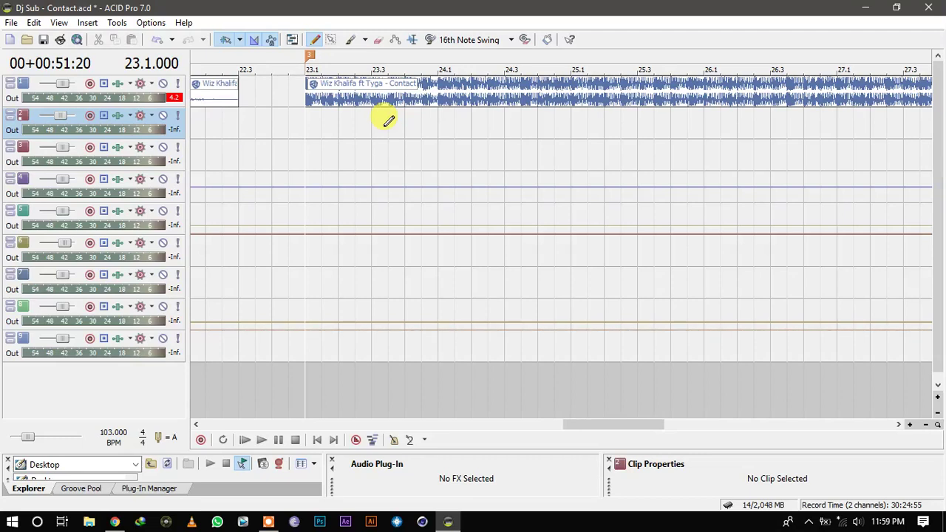
{"action": "left_click", "coordinate": [305, 100]}
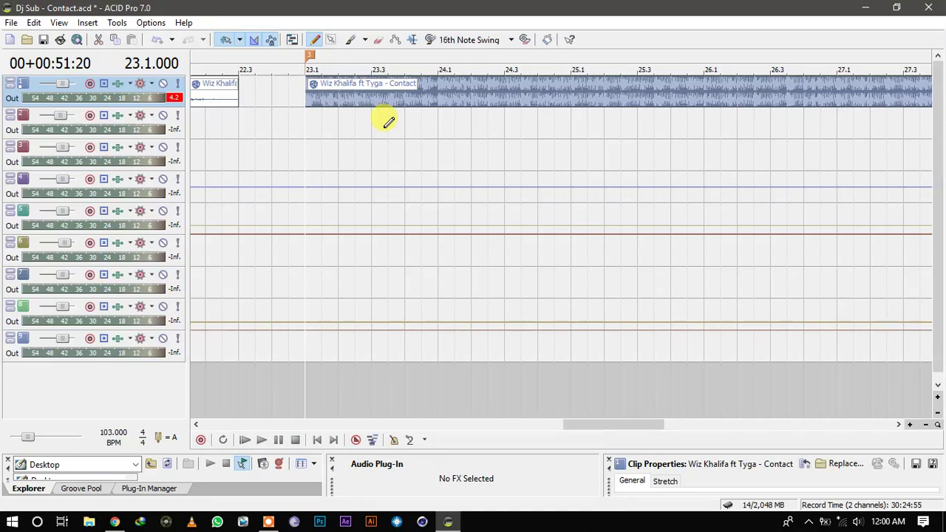
{"action": "left_click", "coordinate": [309, 113]}
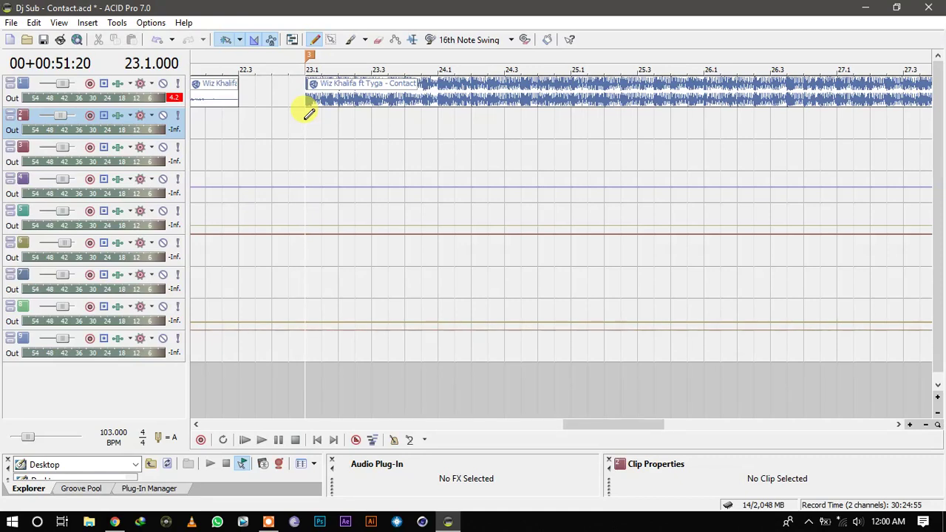
{"action": "key", "text": "space"}
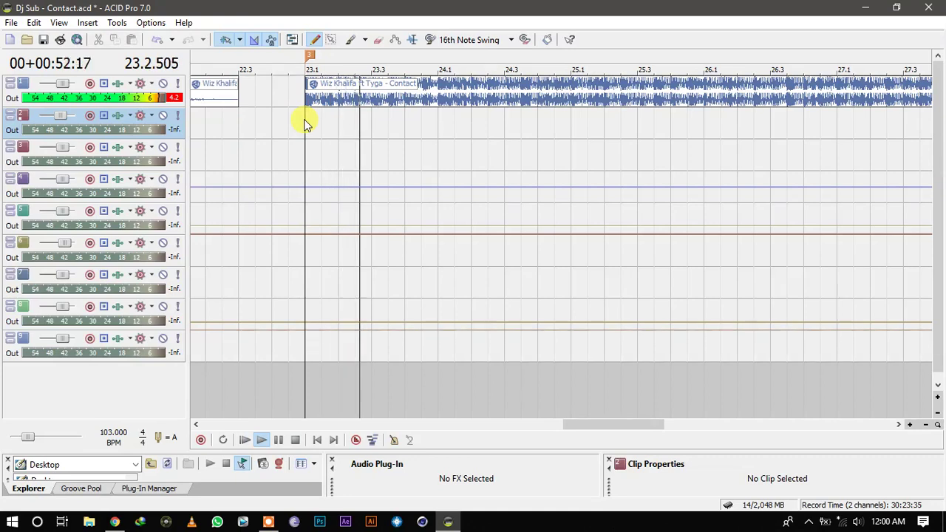
{"action": "left_click", "coordinate": [438, 122]}
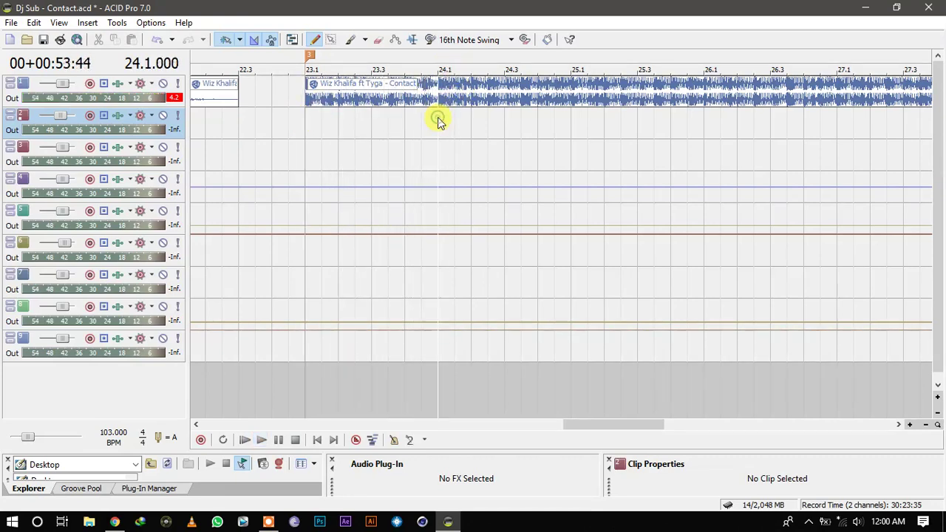
{"action": "key", "text": "m"}
{"action": "key", "text": "space"}
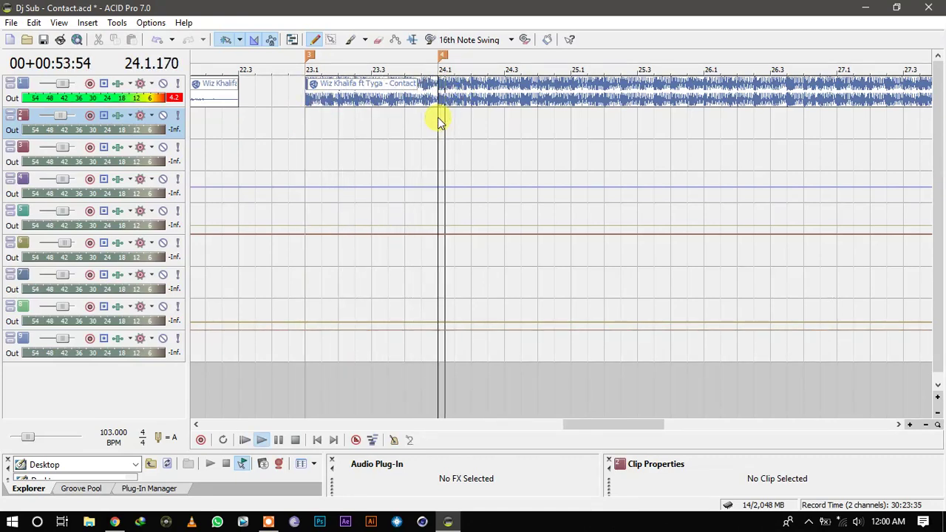
{"action": "left_click", "coordinate": [566, 128]}
{"action": "key", "text": "space"}
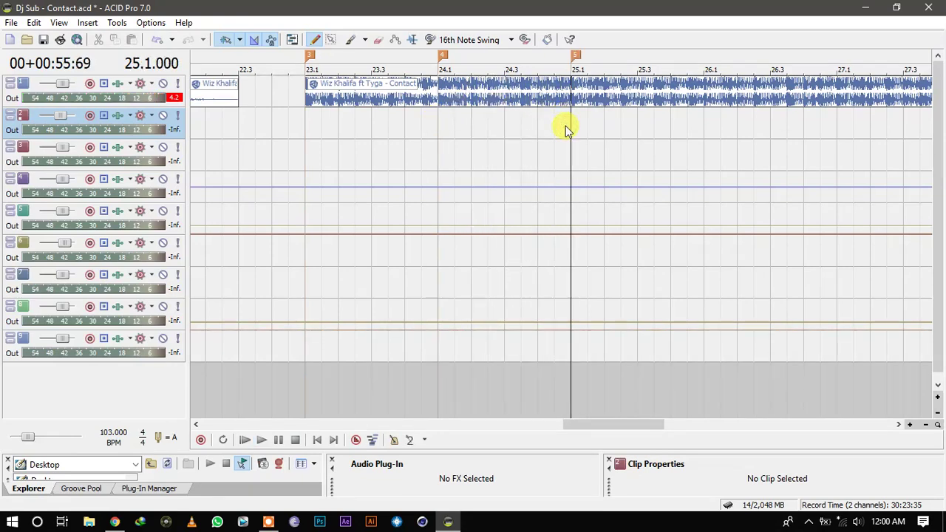
{"action": "left_click", "coordinate": [703, 129]}
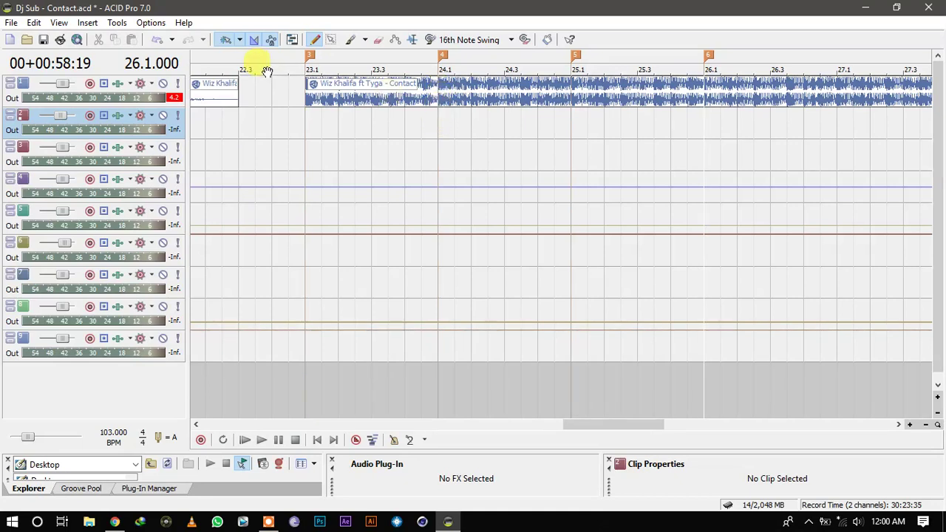
Examine the beat positions in the Contact clip between markers 3 and 4 by placing the cursor on them.
{"action": "left_click", "coordinate": [305, 97]}
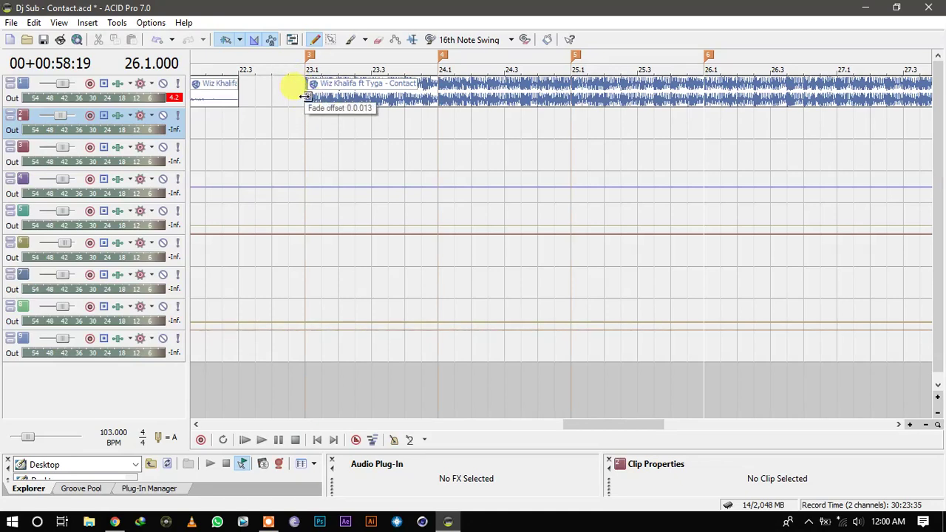
{"action": "left_click", "coordinate": [399, 93]}
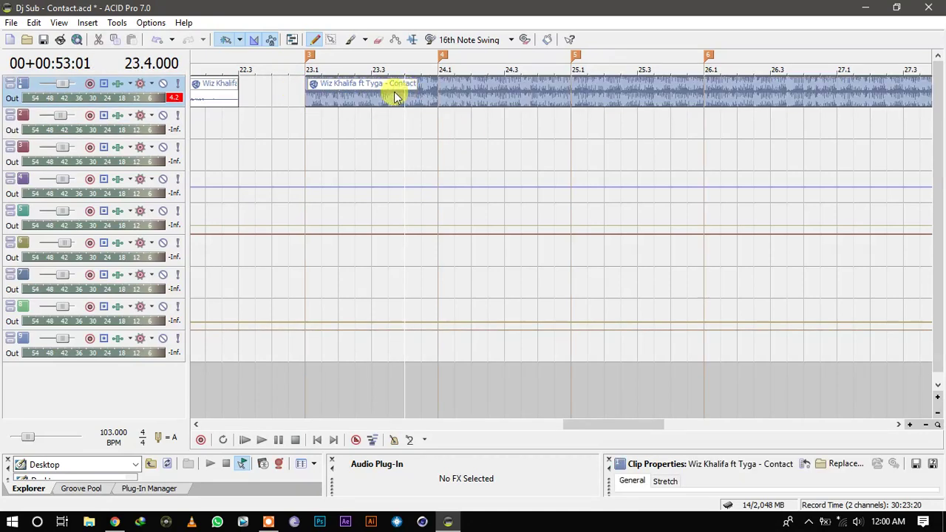
{"action": "left_click", "coordinate": [385, 96]}
{"action": "left_click", "coordinate": [373, 92]}
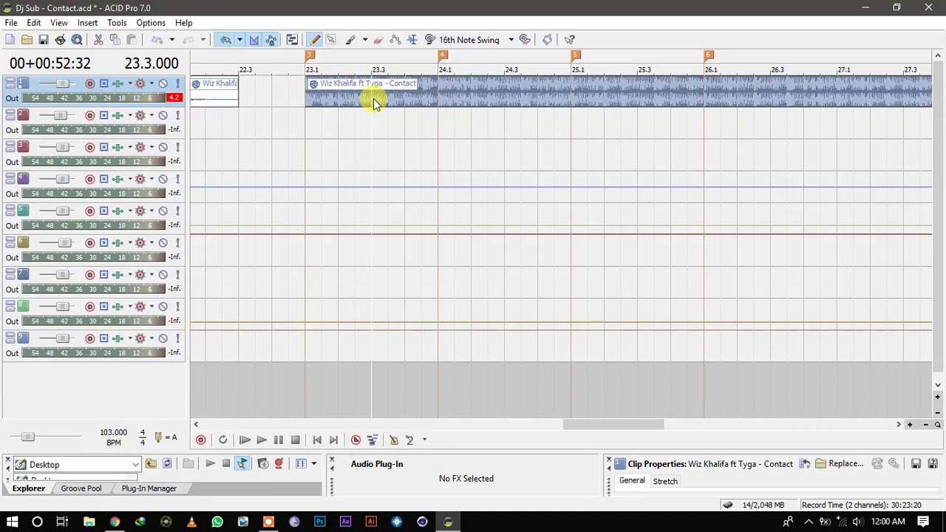
{"action": "left_click", "coordinate": [388, 110]}
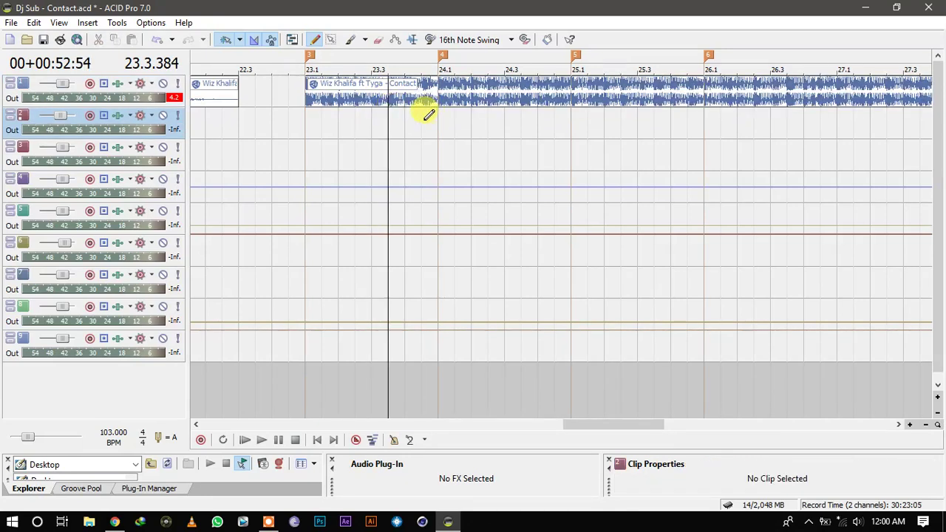
{"action": "left_click", "coordinate": [421, 112]}
{"action": "left_click", "coordinate": [356, 111]}
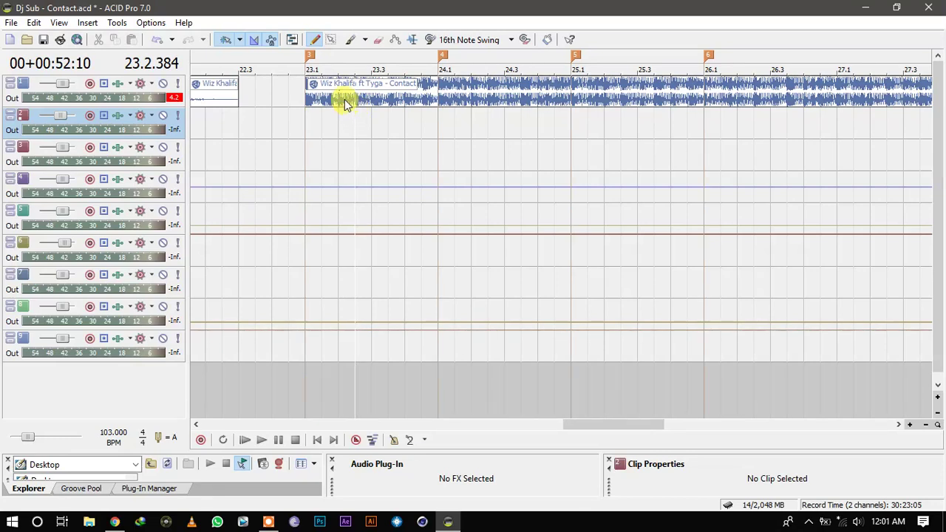
Split the second Contact clip at 23.2 and delete everything after the split.
{"action": "left_click", "coordinate": [338, 99]}
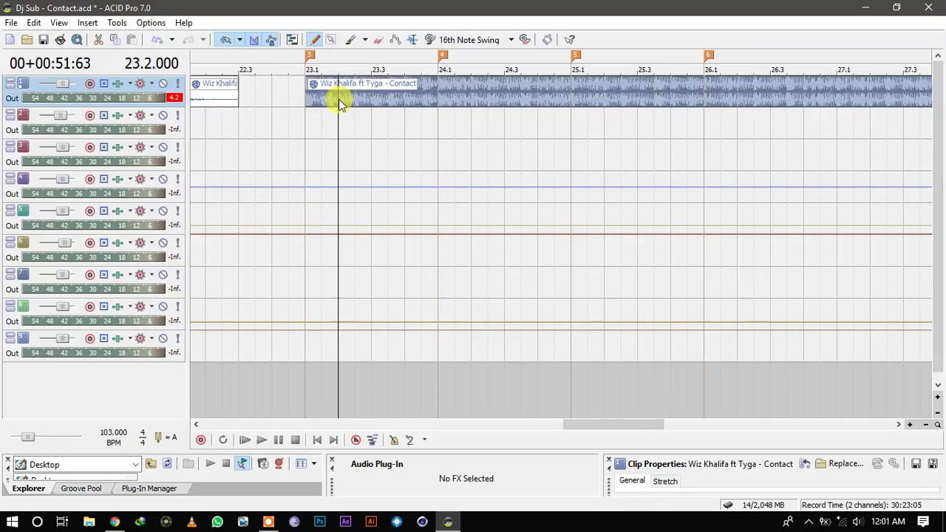
{"action": "key", "text": "s"}
{"action": "key", "text": "Delete"}
Duplicate the one-beat slice directly after itself at 23.2 and play both slices from 23.1.
{"action": "left_click", "coordinate": [322, 94]}
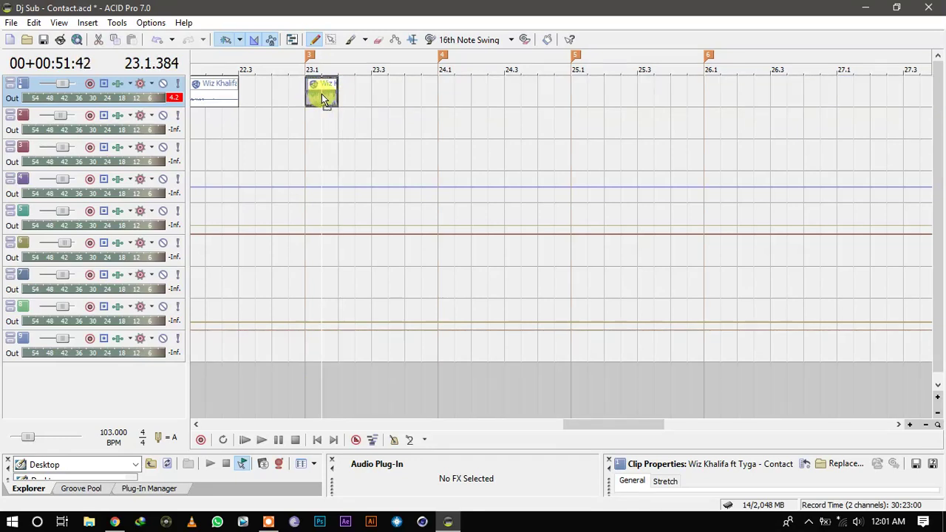
{"action": "key", "text": "ctrl+z"}
{"action": "left_click", "coordinate": [305, 89]}
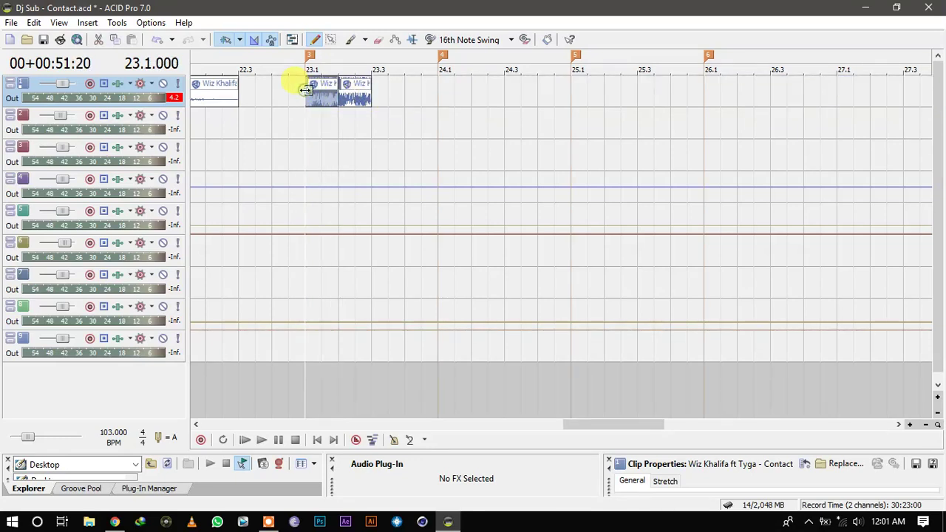
{"action": "key", "text": "space"}
{"action": "key", "text": "space"}
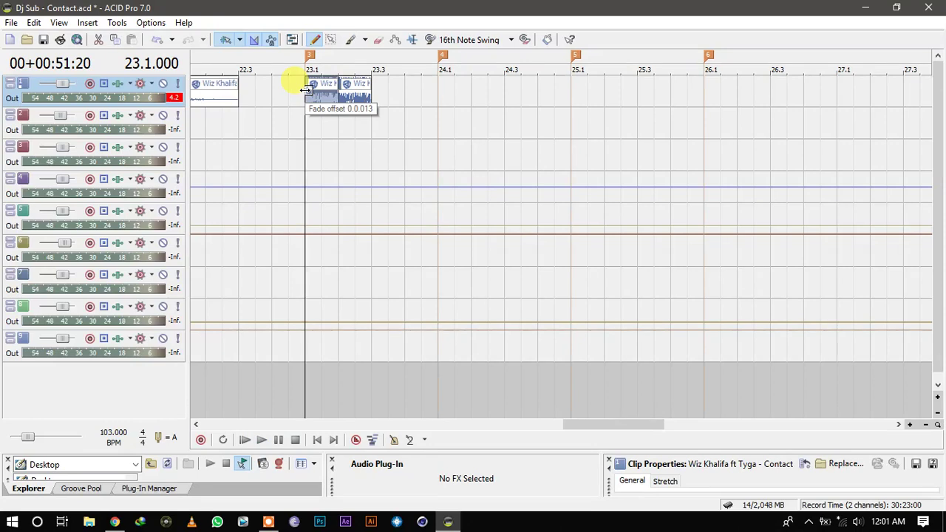
Try shifting the copied slice to 23.2.384 and extending the first slice to meet it, play the result, and undo both changes.
{"action": "left_click", "coordinate": [357, 93]}
{"action": "mouse_move", "coordinate": [353, 97]}
{"action": "left_mouse_down"}
{"action": "mouse_move", "coordinate": [364, 99]}
{"action": "mouse_move", "coordinate": [352, 93]}
{"action": "left_mouse_up"}
{"action": "key", "text": "space"}
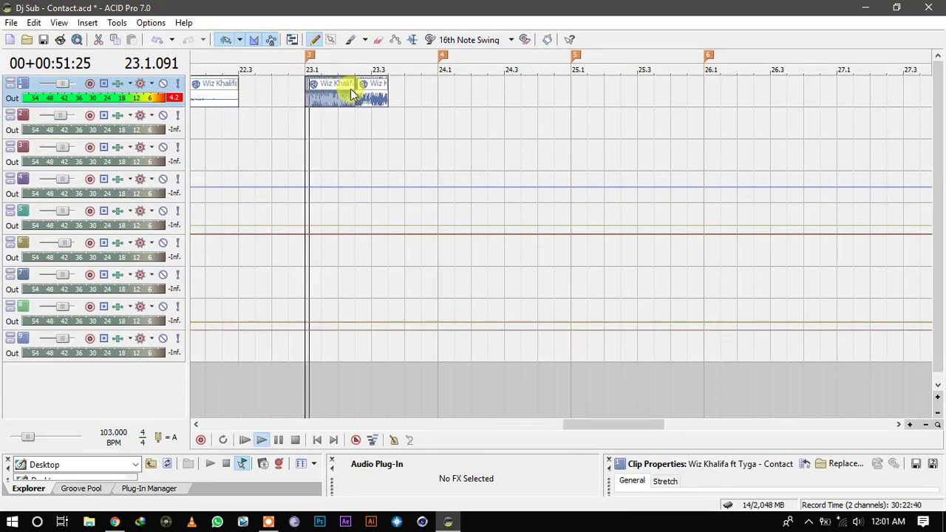
{"action": "key", "text": "space"}
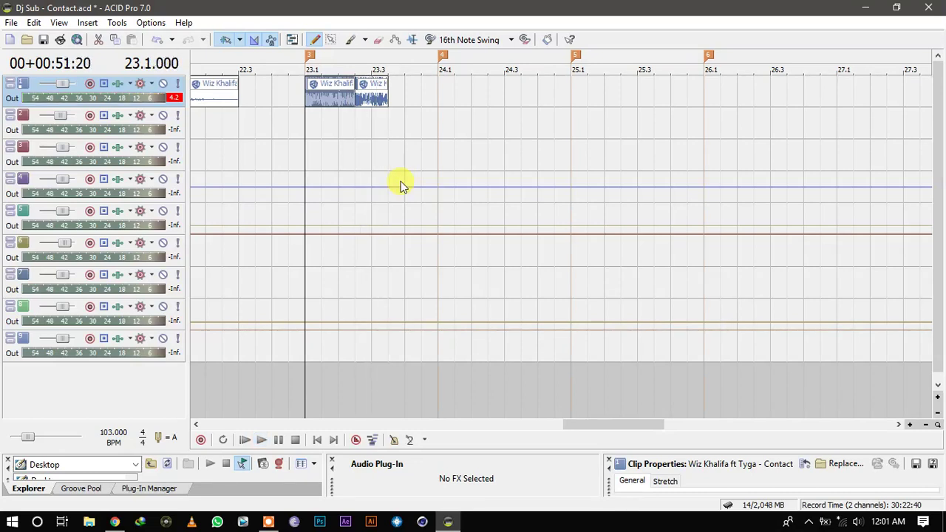
{"action": "key", "text": "ctrl+z"}
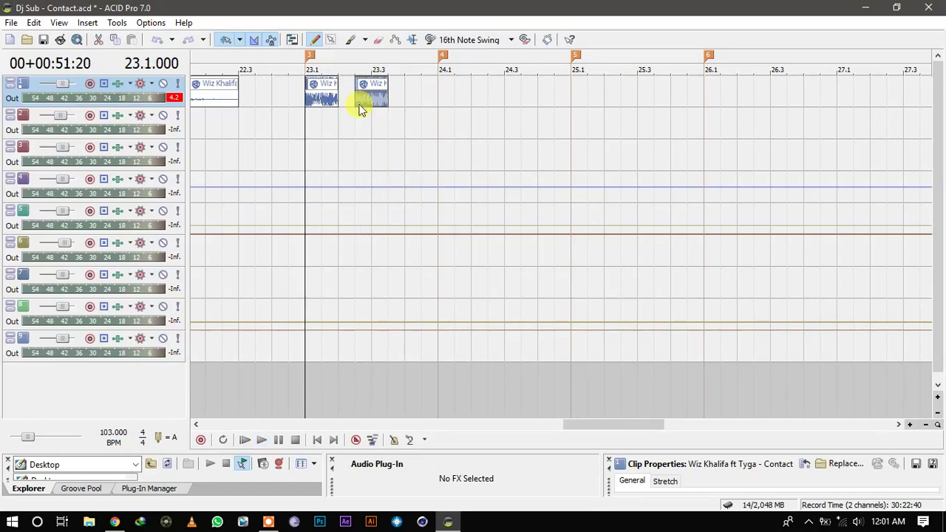
{"action": "key", "text": "ctrl+z"}
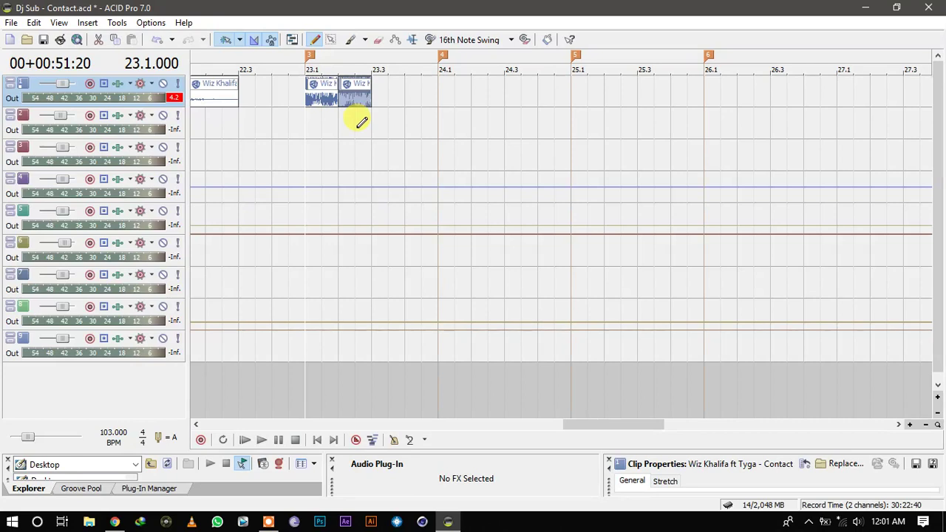
Delete the copied slice and extend the end of the remaining Contact slice to 26.3.
{"action": "left_click", "coordinate": [352, 99]}
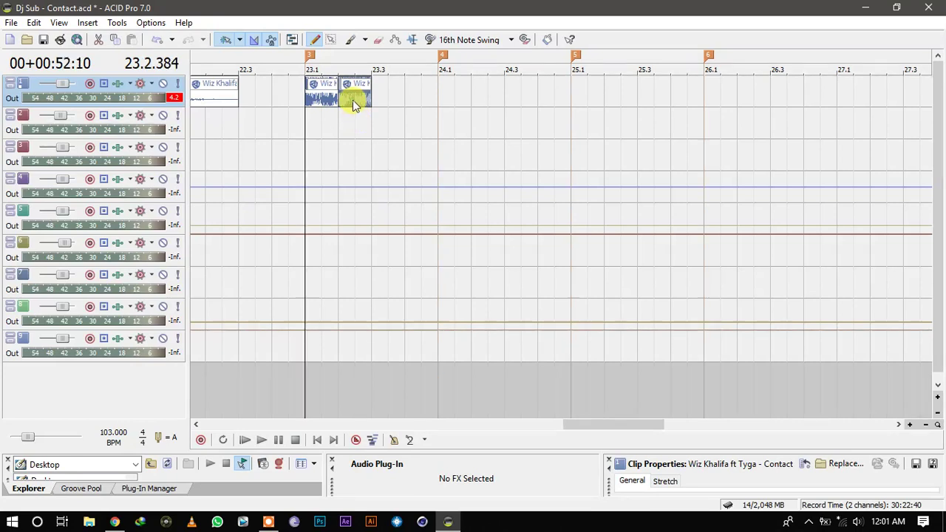
{"action": "key", "text": "Delete"}
{"action": "left_click_drag", "start_coordinate": [336, 95], "coordinate": [770, 87]}
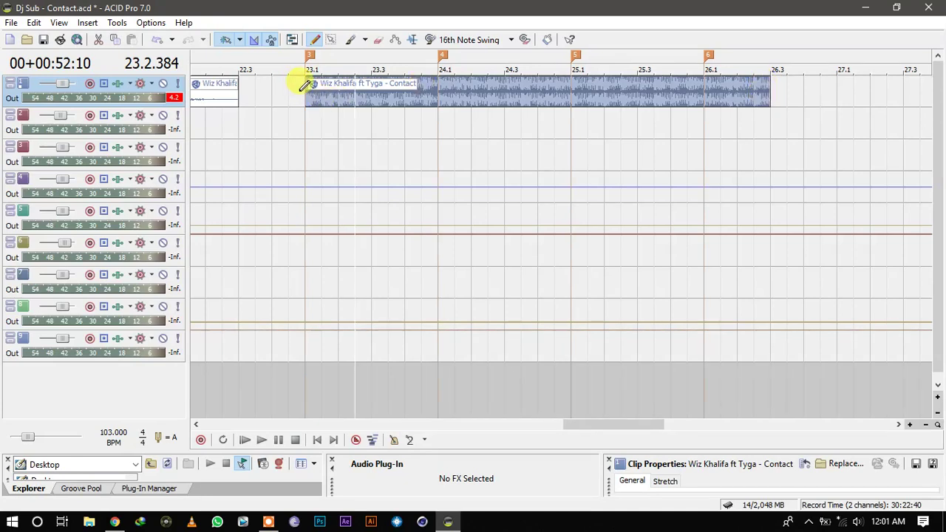
Play the Contact clip from 23.1 and split it at 23.2 and 23.4.
{"action": "left_click", "coordinate": [305, 97]}
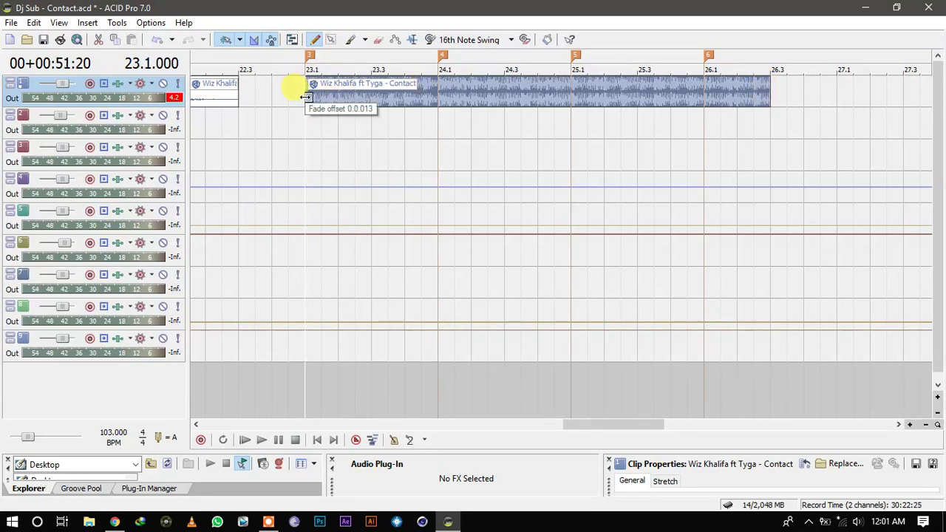
{"action": "key", "text": "space"}
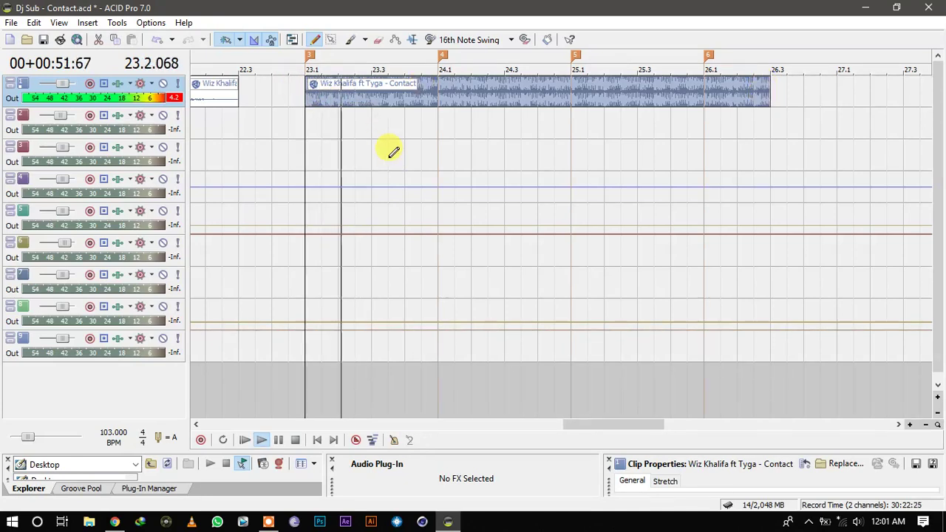
{"action": "left_click", "coordinate": [339, 109]}
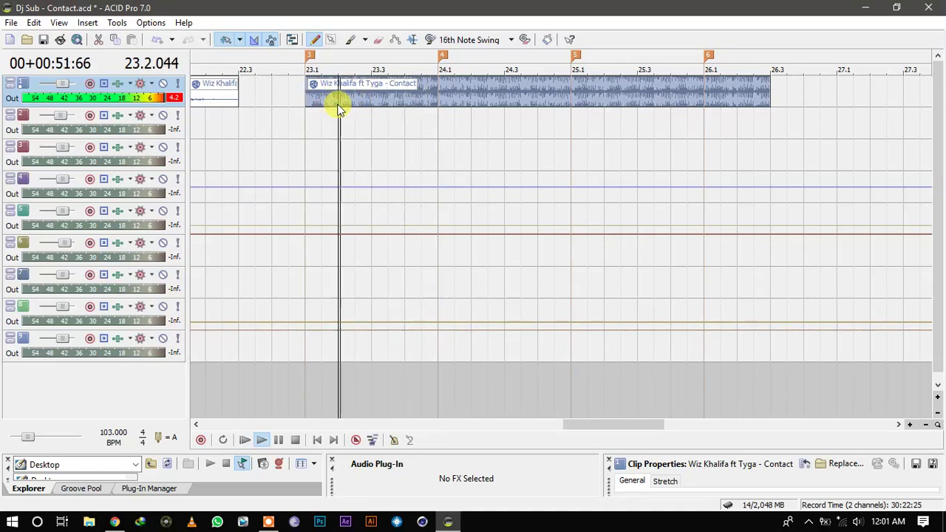
{"action": "key", "text": "space"}
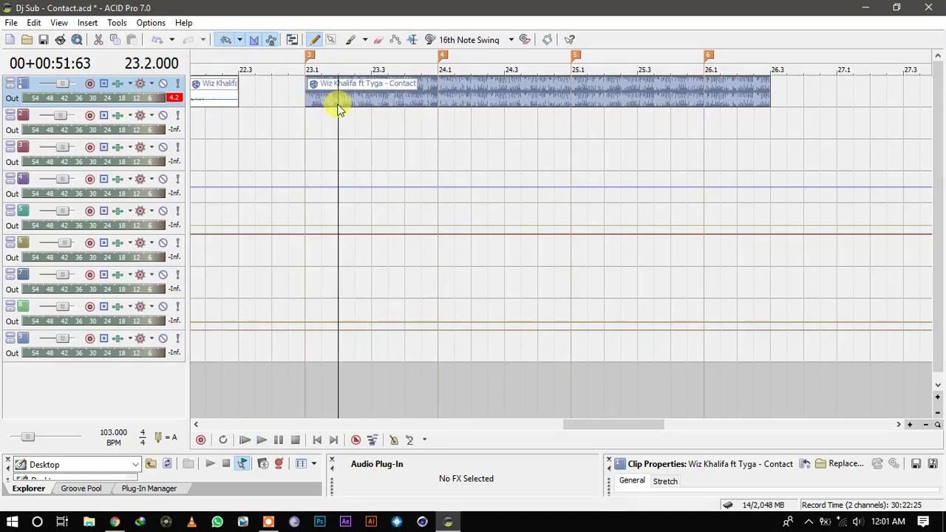
{"action": "key", "text": "s"}
{"action": "key", "text": "space"}
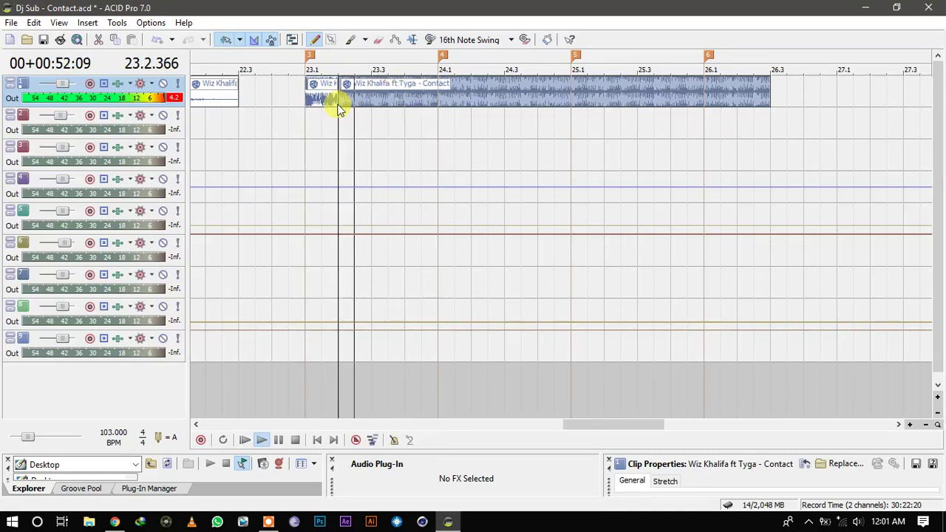
{"action": "left_click", "coordinate": [397, 105]}
{"action": "key", "text": "space"}
{"action": "key", "text": "s"}
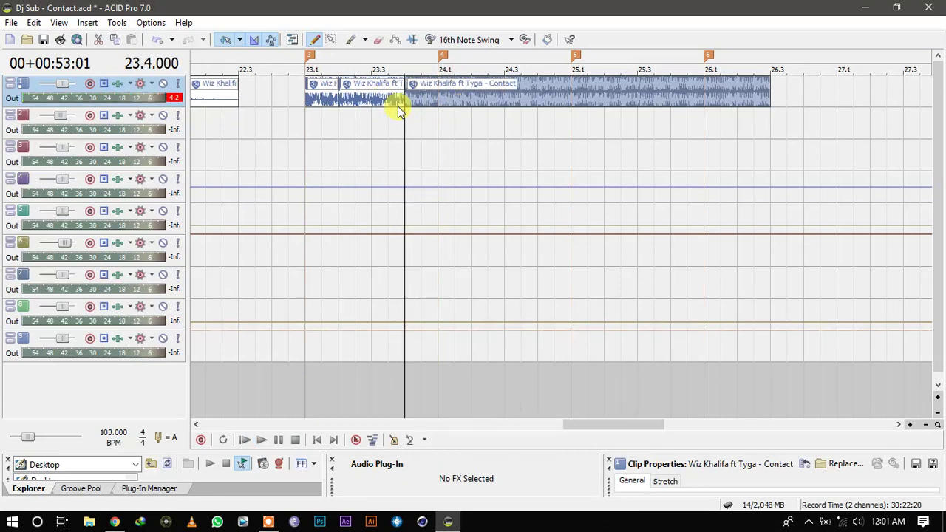
Split the rest of the Contact clip at 24.2 and 24.4, previewing the audio between cuts.
{"action": "key", "text": "space"}
{"action": "left_click", "coordinate": [470, 100]}
{"action": "key", "text": "space"}
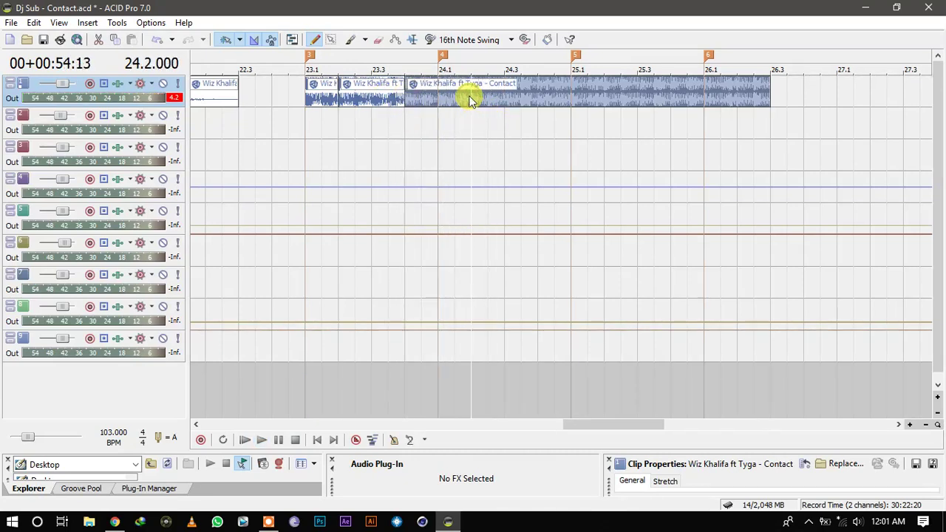
{"action": "key", "text": "s"}
{"action": "key", "text": "space"}
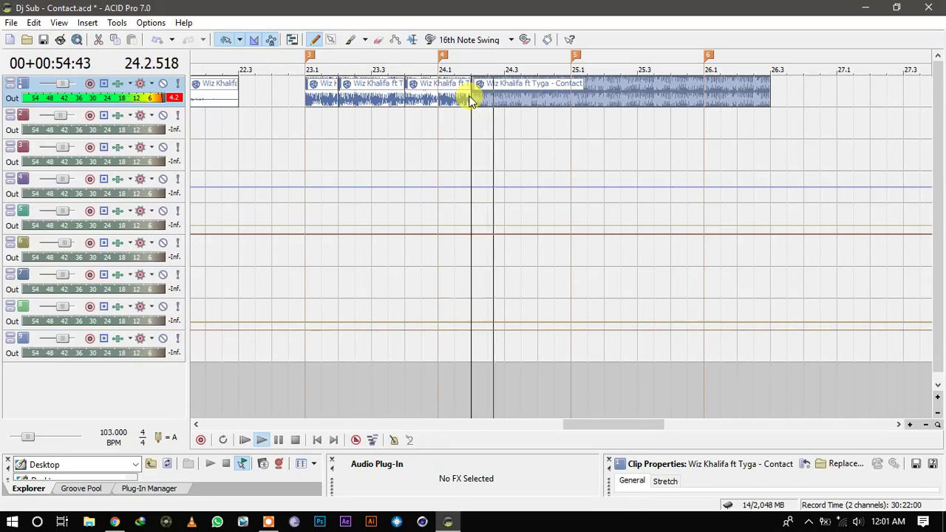
{"action": "left_click", "coordinate": [533, 108]}
{"action": "key", "text": "space"}
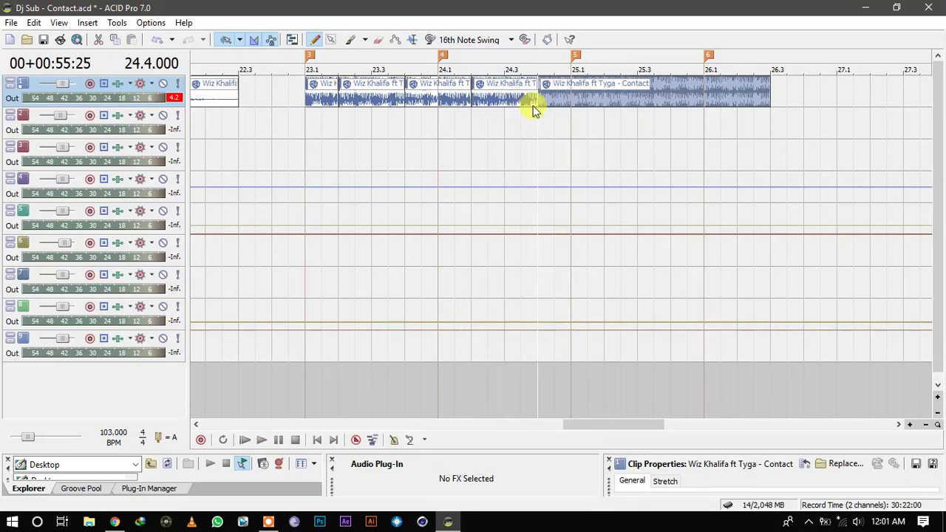
{"action": "key", "text": "s"}
Play the slices starting at 23.2, 24.2 and 24.4 to compare their beats.
{"action": "left_click", "coordinate": [343, 102]}
{"action": "key", "text": "space"}
{"action": "key", "text": "space"}
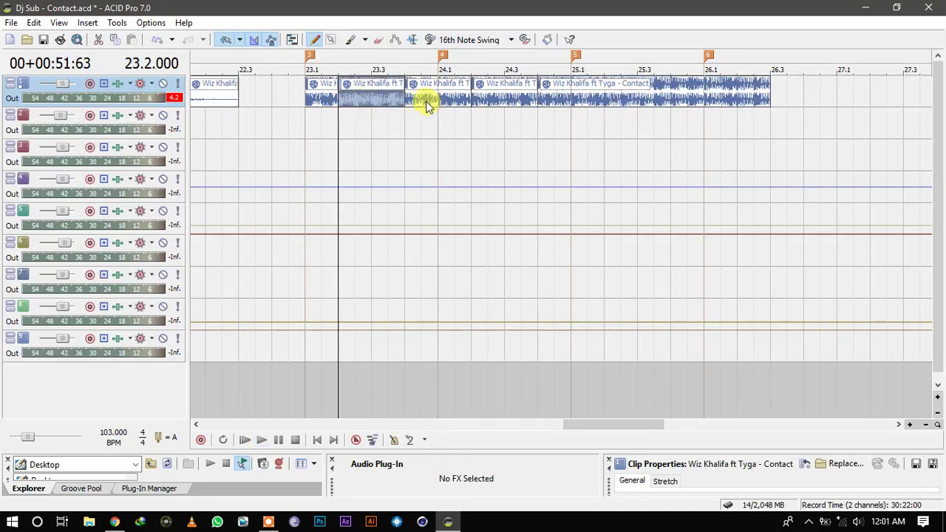
{"action": "left_click", "coordinate": [474, 104]}
{"action": "key", "text": "space"}
{"action": "key", "text": "space"}
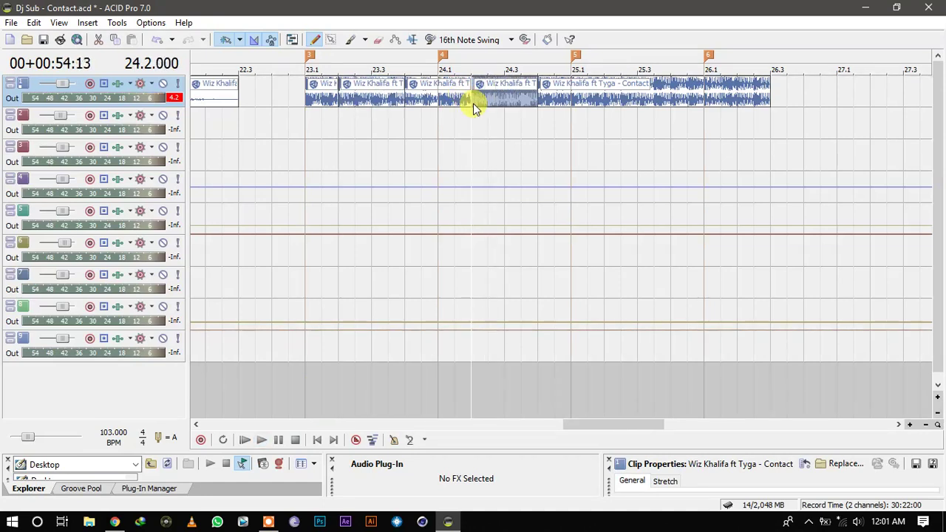
{"action": "left_click", "coordinate": [534, 102]}
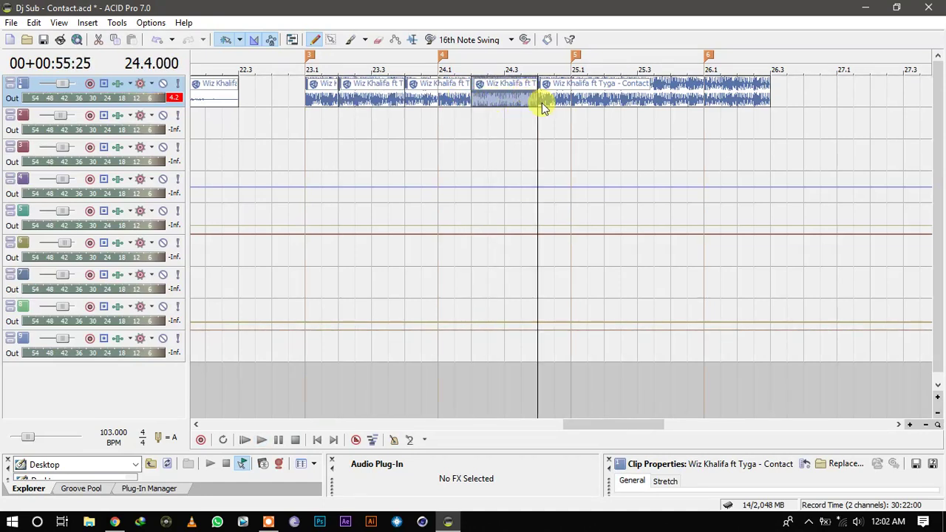
{"action": "left_click", "coordinate": [541, 103]}
{"action": "key", "text": "space"}
{"action": "key", "text": "space"}
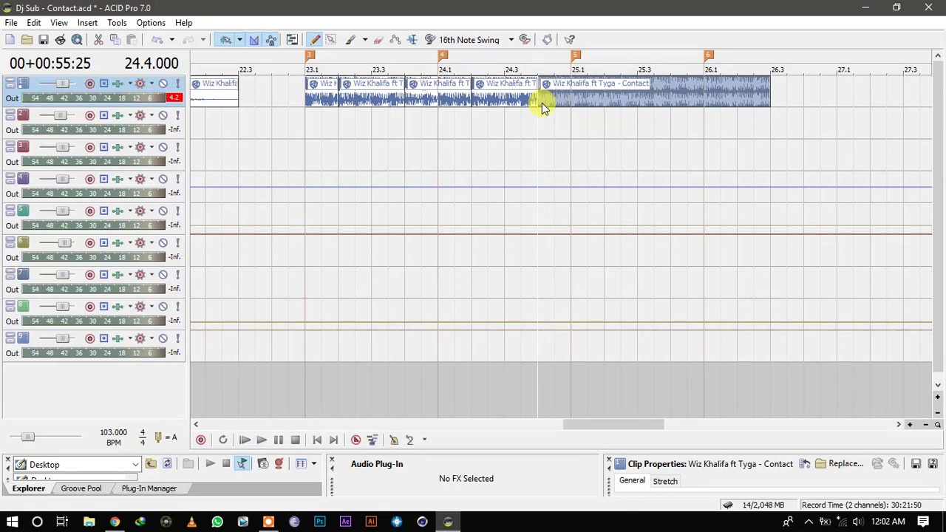
{"action": "key", "text": "space"}
{"action": "key", "text": "space"}
Replace the two slices after 24.2 with a copy of the 23.2 slice, and play the sequence from 23.1.
{"action": "left_click", "coordinate": [488, 96]}
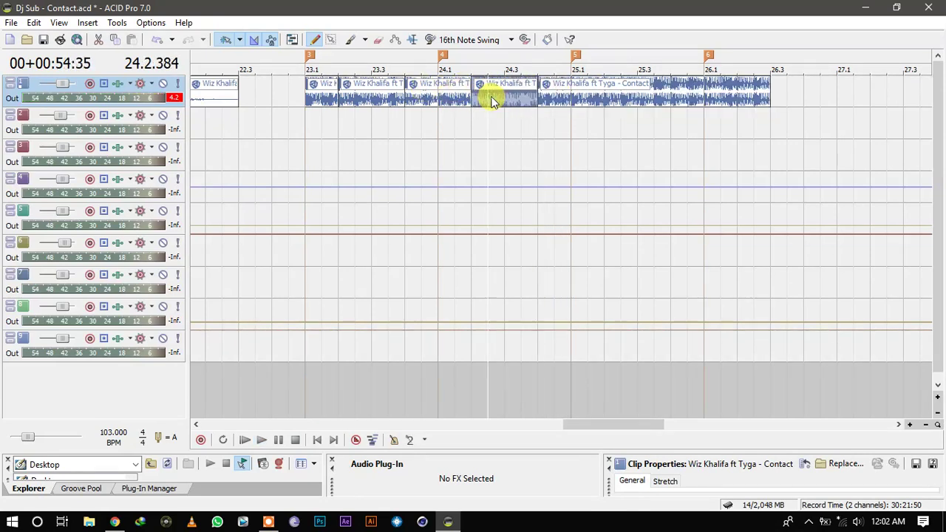
{"action": "left_click", "coordinate": [545, 96], "text": "ctrl"}
{"action": "key", "text": "Delete"}
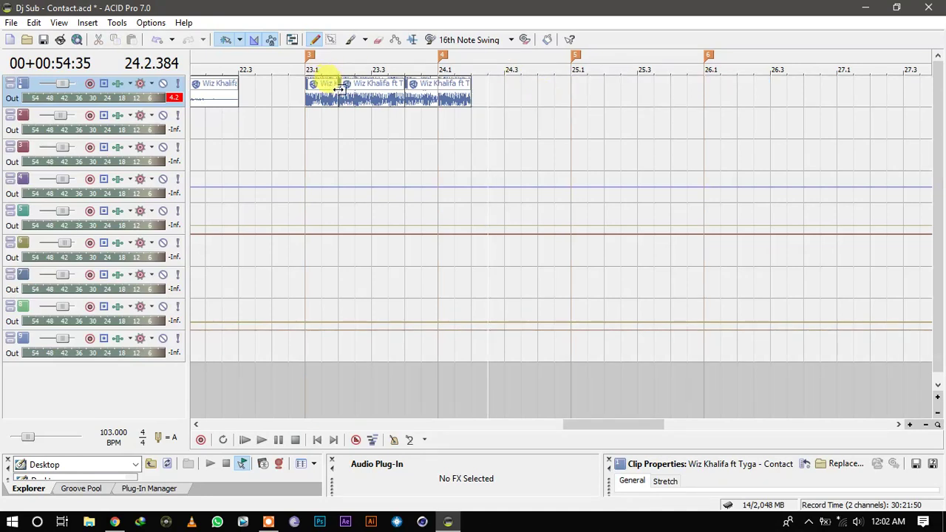
{"action": "left_click", "coordinate": [344, 99]}
{"action": "left_click_drag", "start_coordinate": [355, 101], "coordinate": [484, 102]}
{"action": "left_click", "coordinate": [305, 131]}
{"action": "key", "text": "space"}
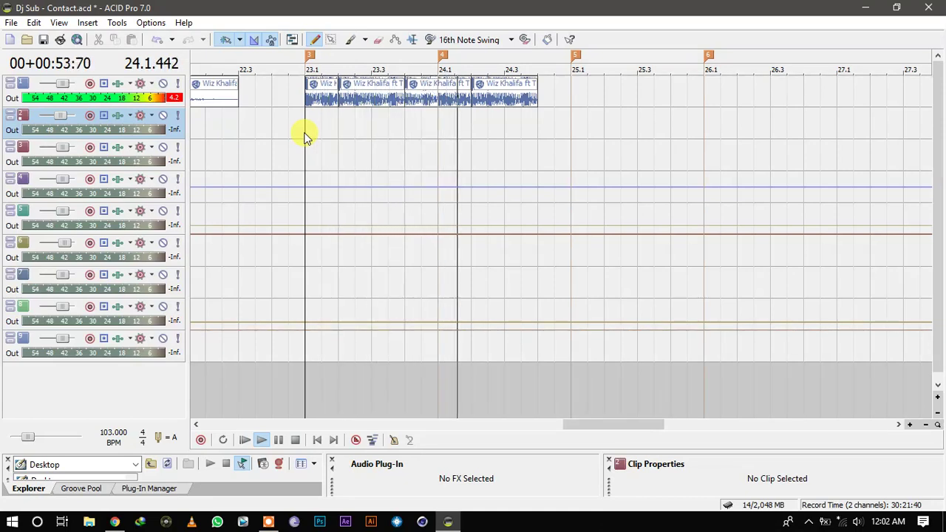
{"action": "key", "text": "space"}
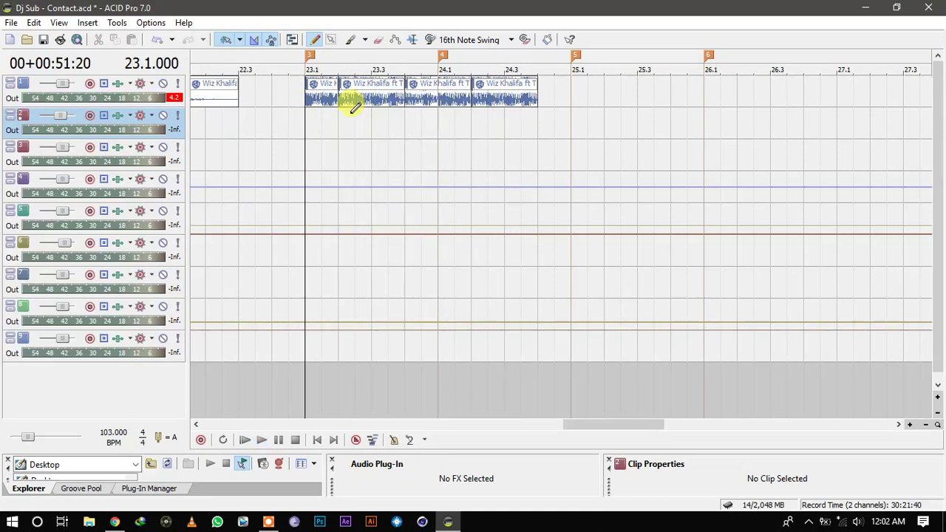
Cut the 23.4 slice off at 24.1, move the last slice back to 24.1, and play the sequence from 23.1.
{"action": "left_click", "coordinate": [460, 98]}
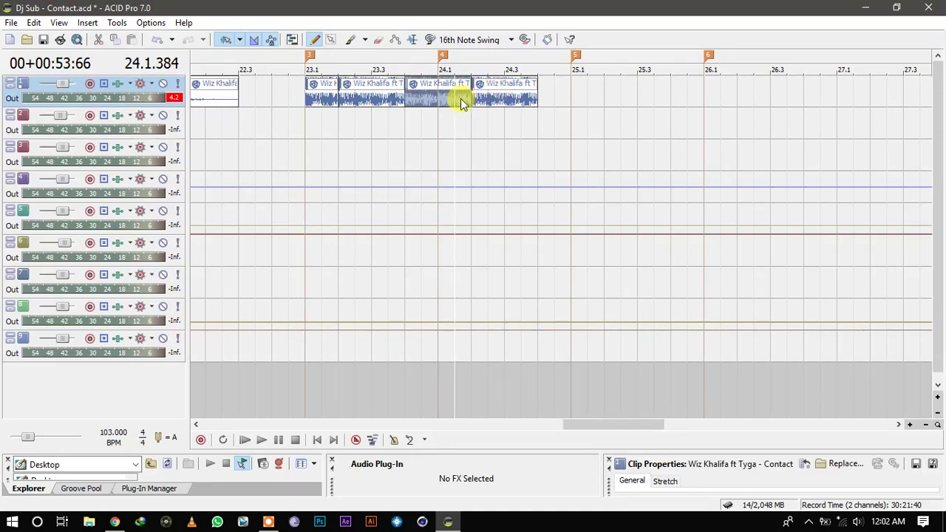
{"action": "left_click", "coordinate": [437, 108]}
{"action": "key", "text": "s"}
{"action": "key", "text": "Delete"}
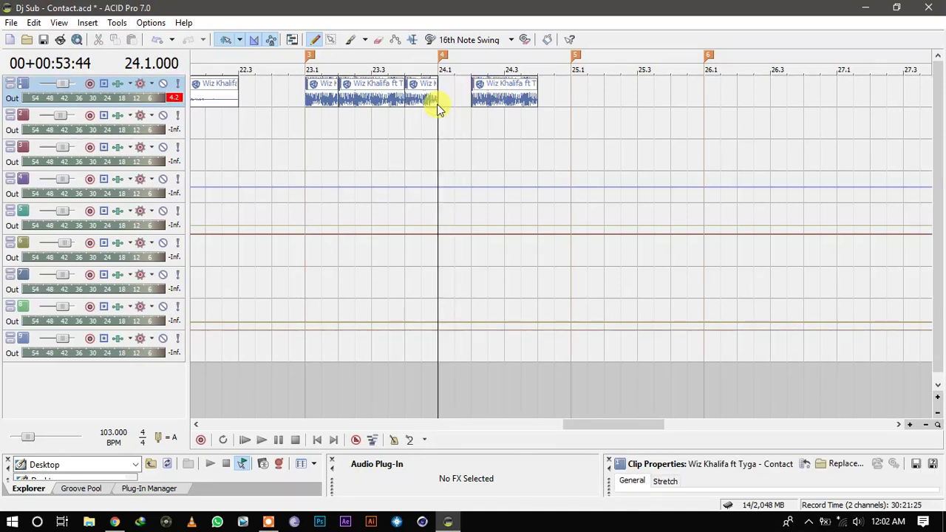
{"action": "left_click_drag", "start_coordinate": [506, 98], "coordinate": [473, 101]}
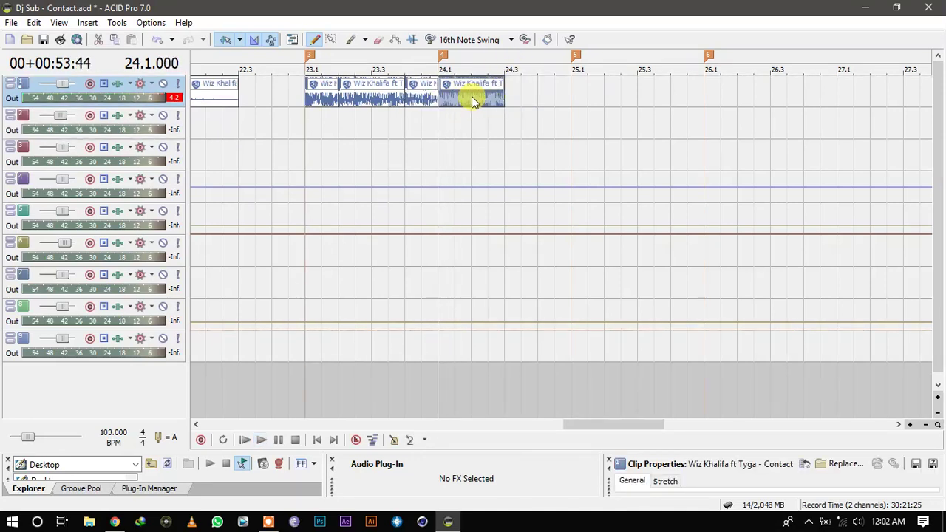
{"action": "left_click", "coordinate": [311, 121]}
{"action": "key", "text": "space"}
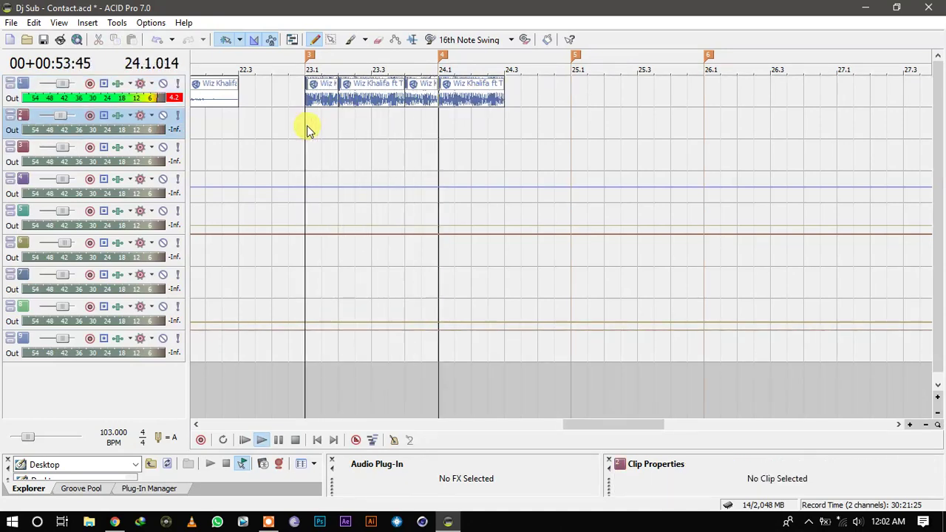
{"action": "key", "text": "space"}
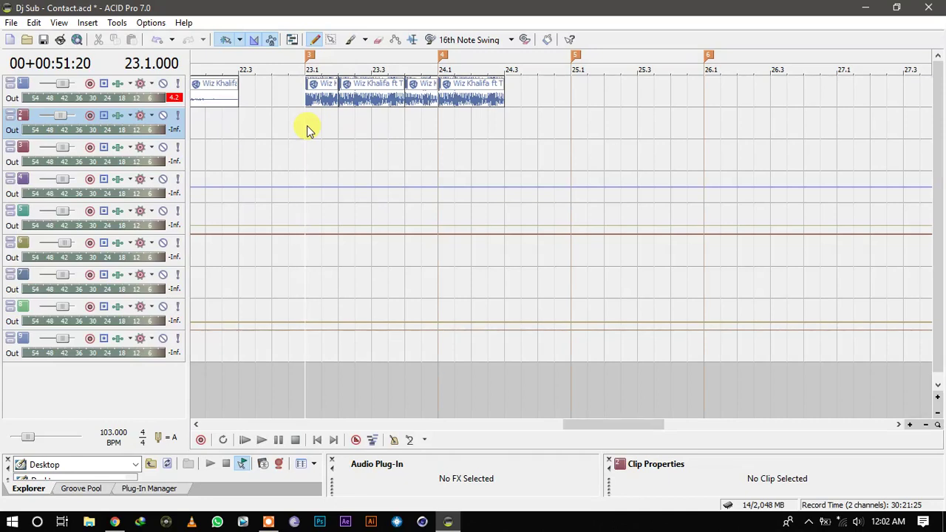
Delete the three slices after the first one and extend the end of the first slice to 25.1.
{"action": "left_click", "coordinate": [351, 100]}
{"action": "left_click", "coordinate": [481, 85], "text": "shift"}
{"action": "key", "text": "Delete"}
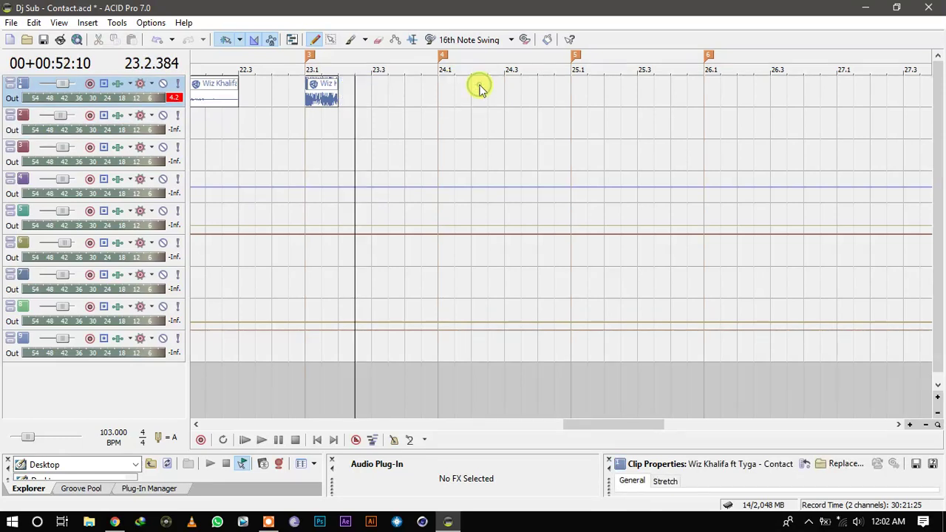
{"action": "left_click_drag", "start_coordinate": [333, 88], "coordinate": [561, 89]}
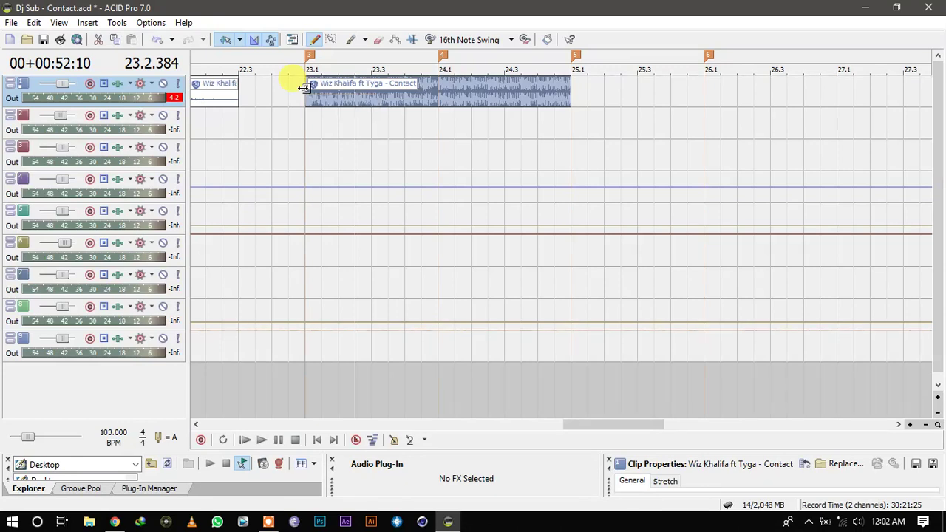
Play the arrangement around bar 13 and examine how its slices are distributed across tracks 2 and 3.
{"action": "left_click", "coordinate": [303, 88]}
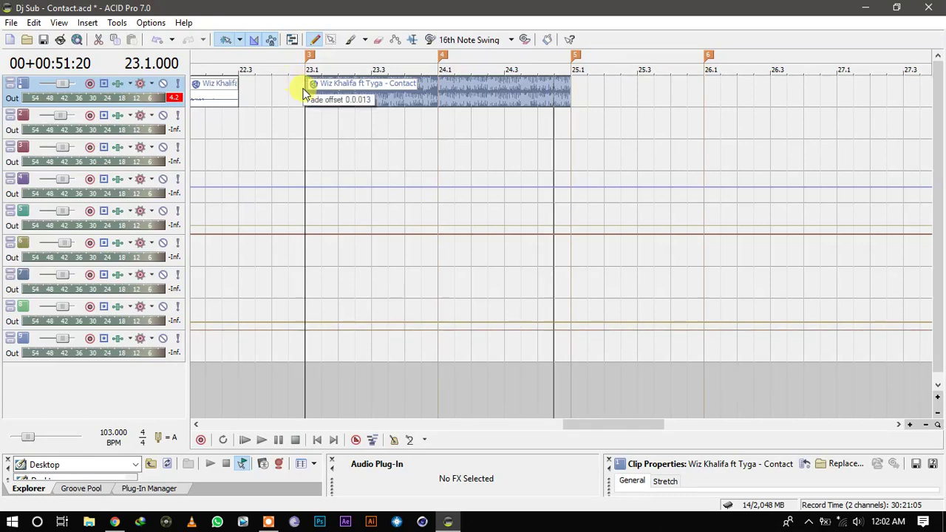
{"action": "scroll", "coordinate": [303, 88], "scroll_direction": "down", "scroll_amount": 5}
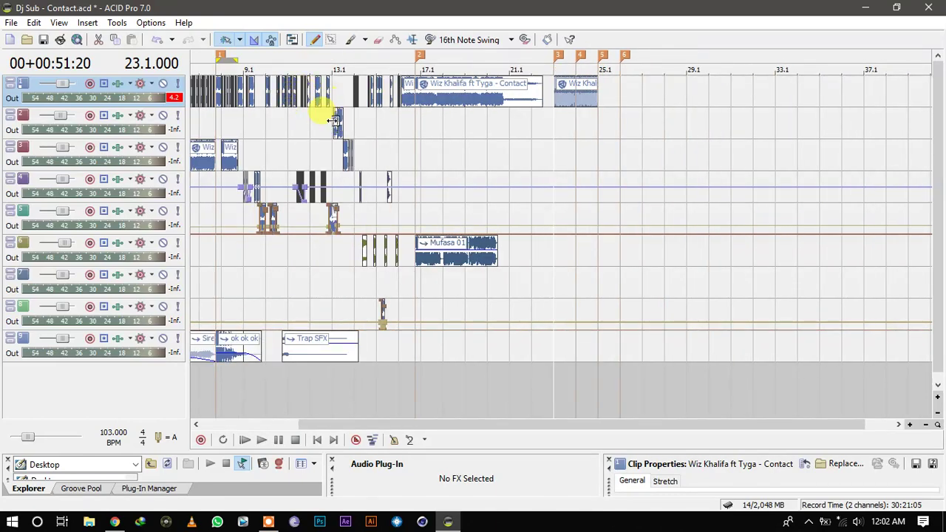
{"action": "left_click", "coordinate": [334, 121]}
{"action": "key", "text": "space"}
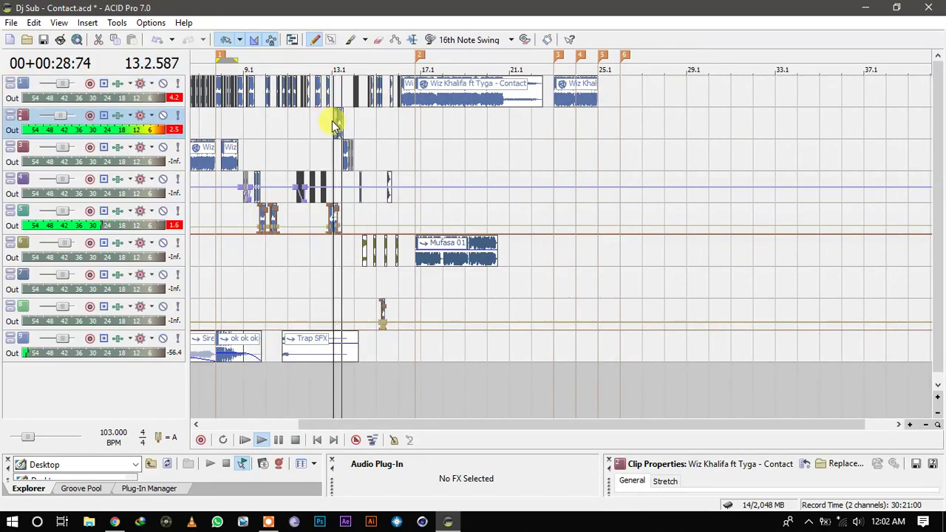
{"action": "key", "text": "space"}
{"action": "scroll", "coordinate": [333, 125], "scroll_direction": "up", "scroll_amount": 2}
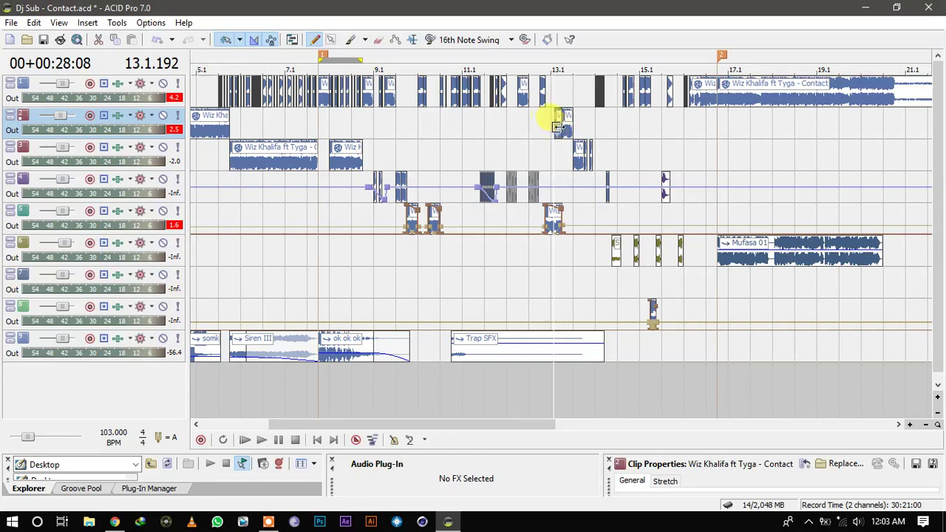
{"action": "left_click", "coordinate": [575, 150]}
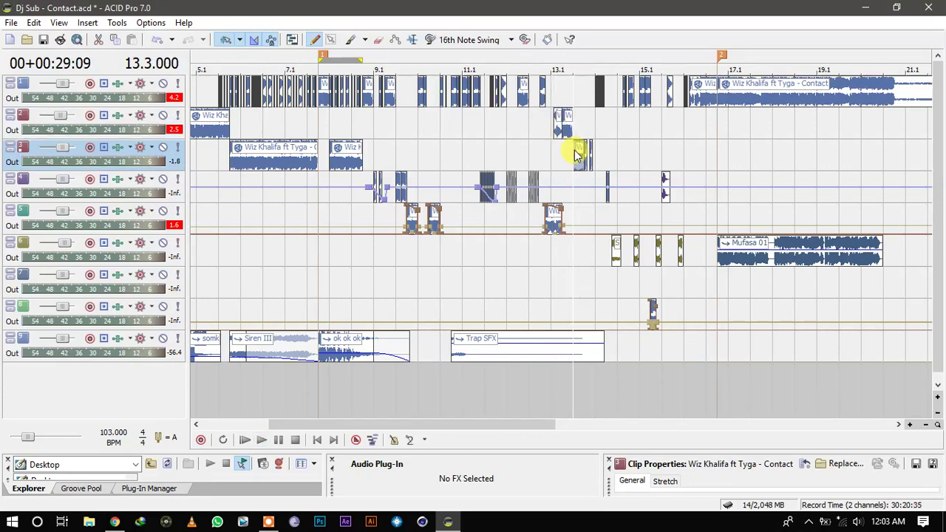
{"action": "scroll", "coordinate": [575, 150], "scroll_direction": "down", "scroll_amount": 2}
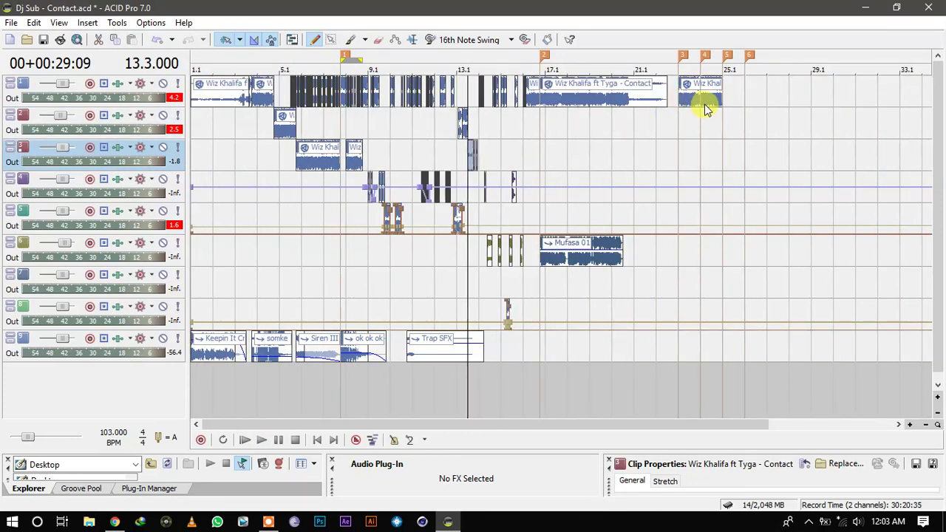
Split the last Contact clip at 24.1 and move the part after the split to track 2, starting at 24.1.
{"action": "left_click", "coordinate": [701, 97]}
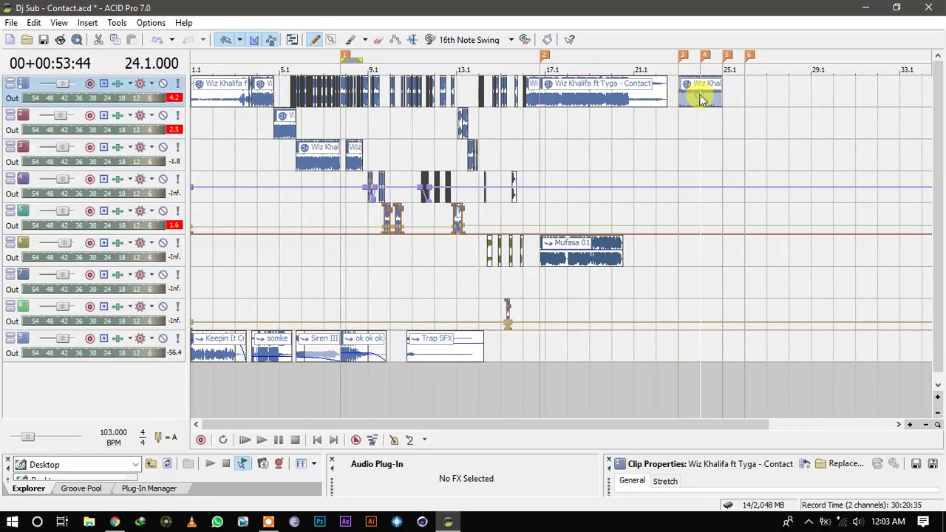
{"action": "scroll", "coordinate": [701, 97], "scroll_direction": "up", "scroll_amount": 2}
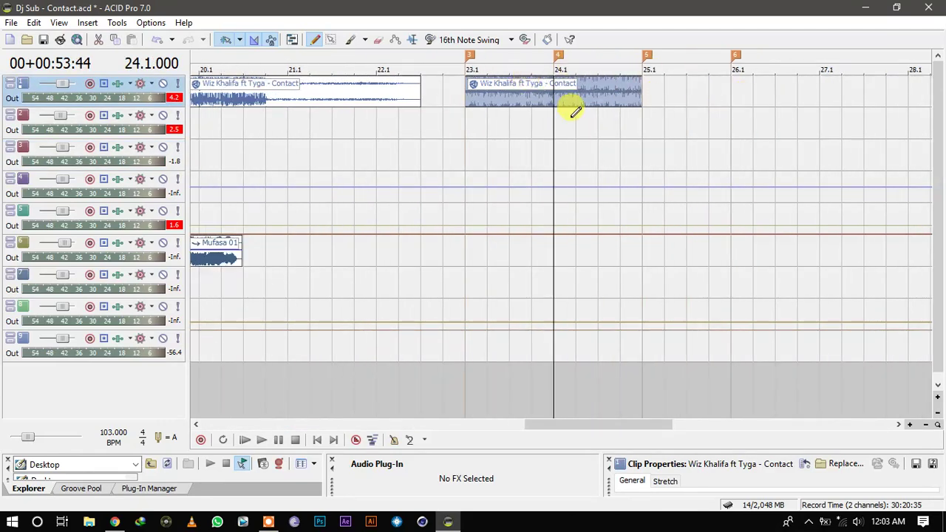
{"action": "key", "text": "s"}
{"action": "key", "text": "Delete"}
{"action": "scroll", "coordinate": [570, 117], "scroll_direction": "down", "scroll_amount": 2}
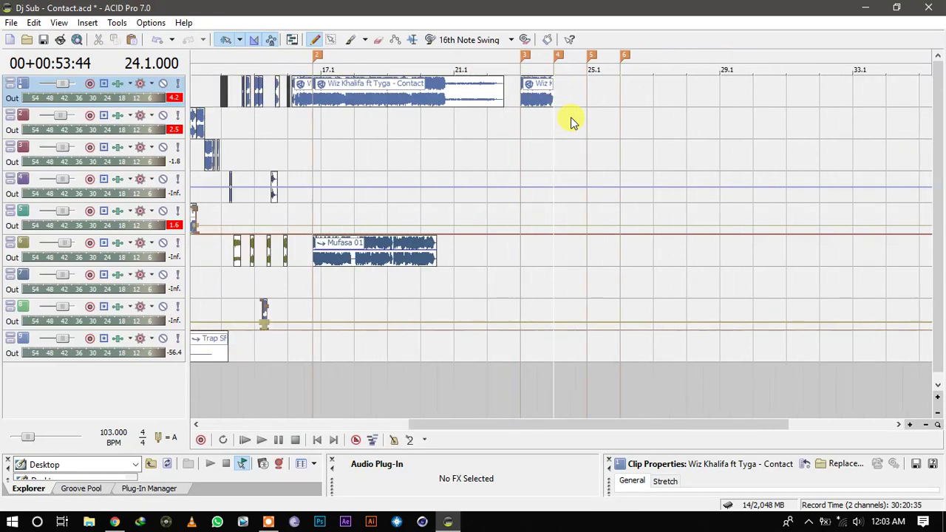
{"action": "scroll", "coordinate": [570, 117], "scroll_direction": "up", "scroll_amount": 2}
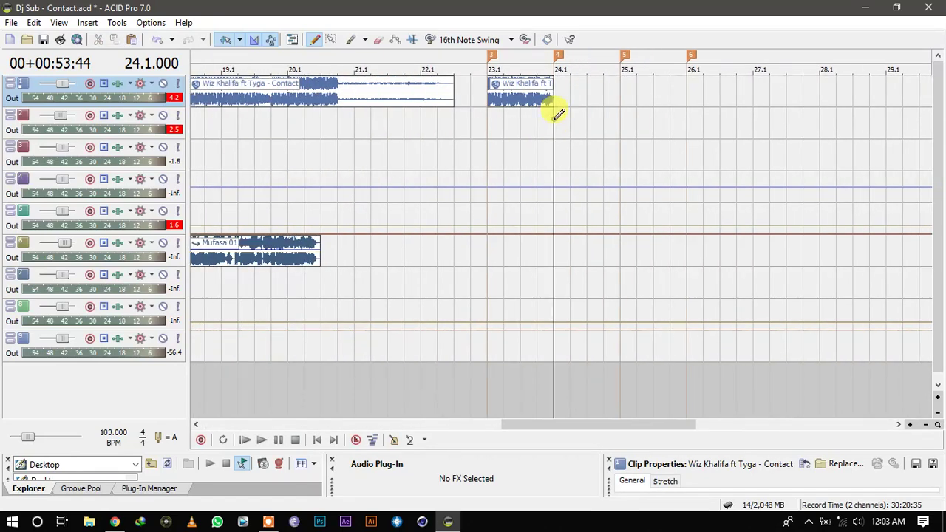
{"action": "left_click", "coordinate": [556, 124]}
{"action": "scroll", "coordinate": [555, 124], "scroll_direction": "down", "scroll_amount": 4}
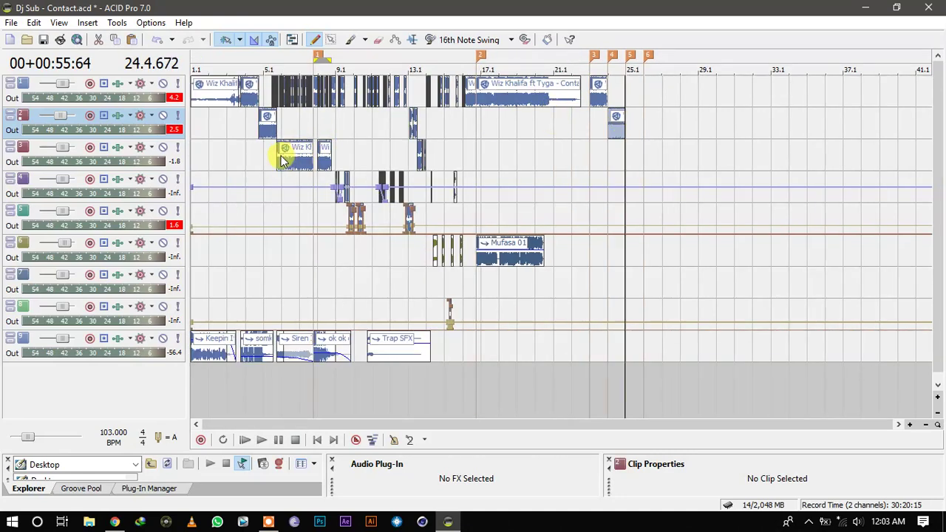
Extend the end of the track 2 slice at 24.1 to 27.1 and move its portion from 25.1 onward to track 3.
{"action": "left_click", "coordinate": [279, 156]}
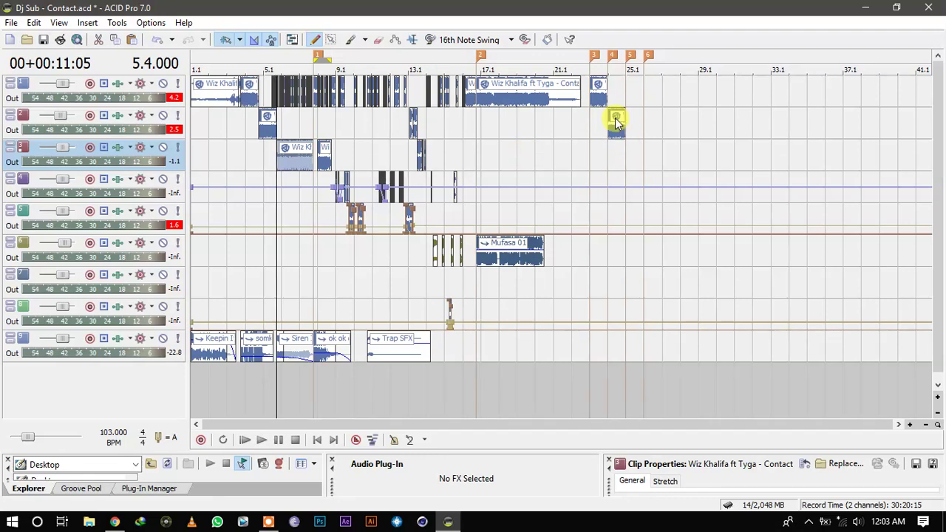
{"action": "left_click_drag", "start_coordinate": [611, 119], "coordinate": [662, 120]}
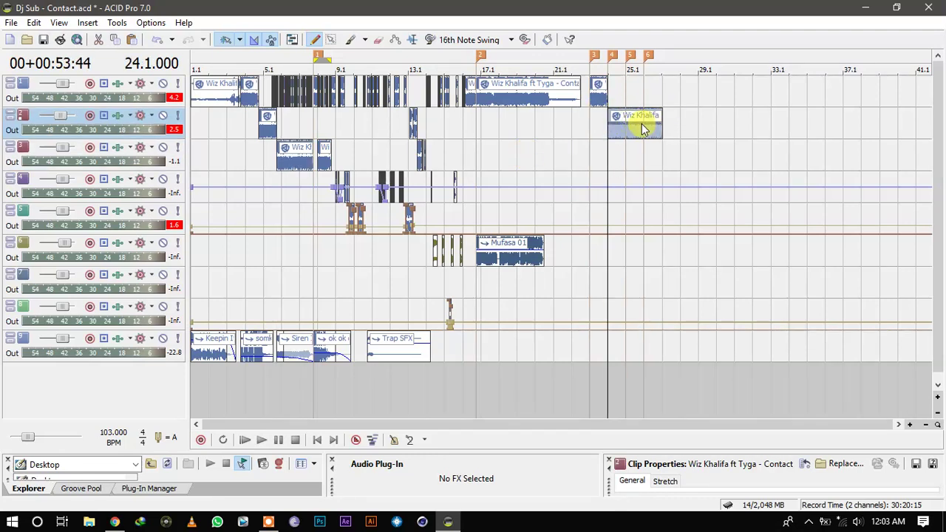
{"action": "left_click", "coordinate": [631, 130]}
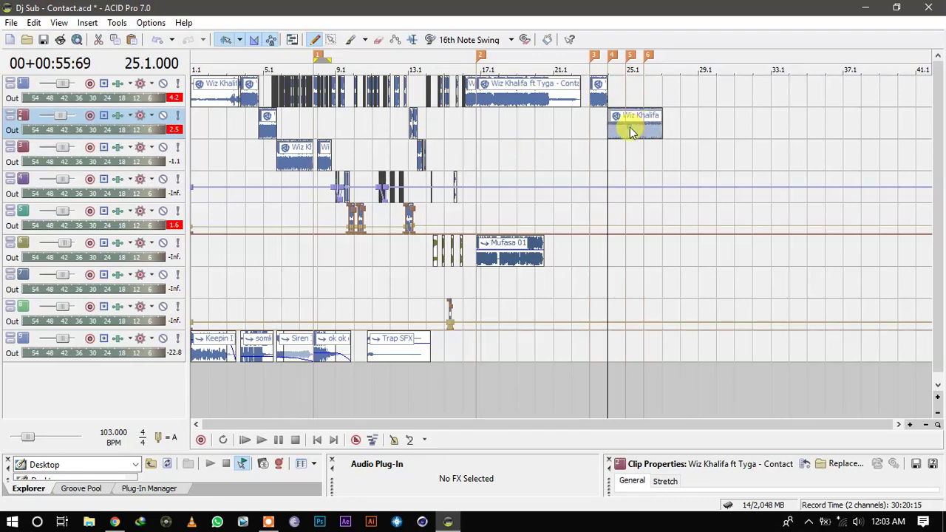
{"action": "key", "text": "s"}
{"action": "key", "text": "Delete"}
{"action": "left_click", "coordinate": [628, 148]}
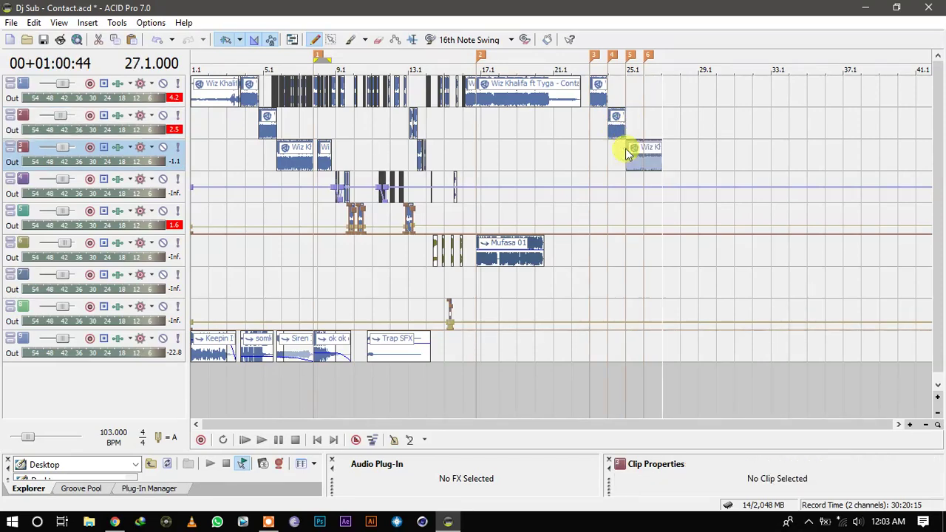
Play the slices on tracks 1, 2 and 3 from 23.1 into the track 3 slice.
{"action": "scroll", "coordinate": [628, 152], "scroll_direction": "up", "scroll_amount": 4}
{"action": "left_click", "coordinate": [379, 123]}
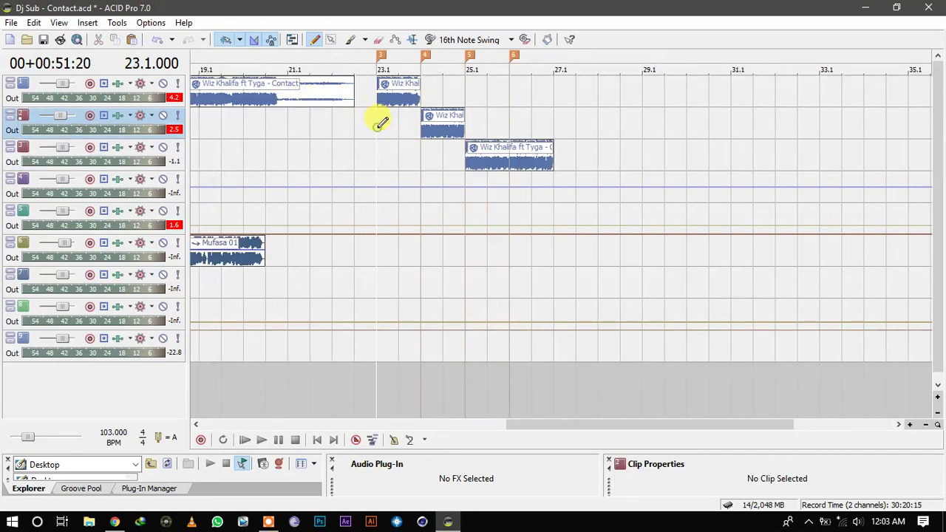
{"action": "key", "text": "space"}
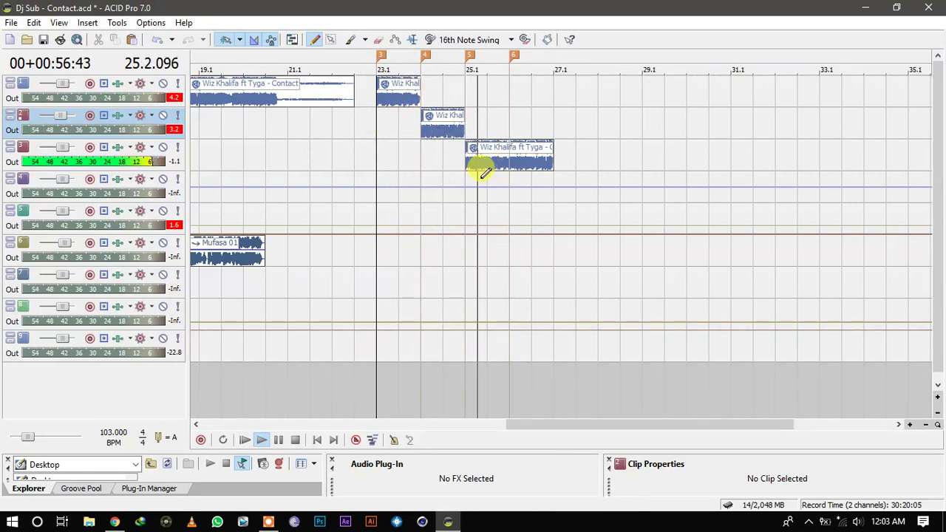
{"action": "key", "text": "space"}
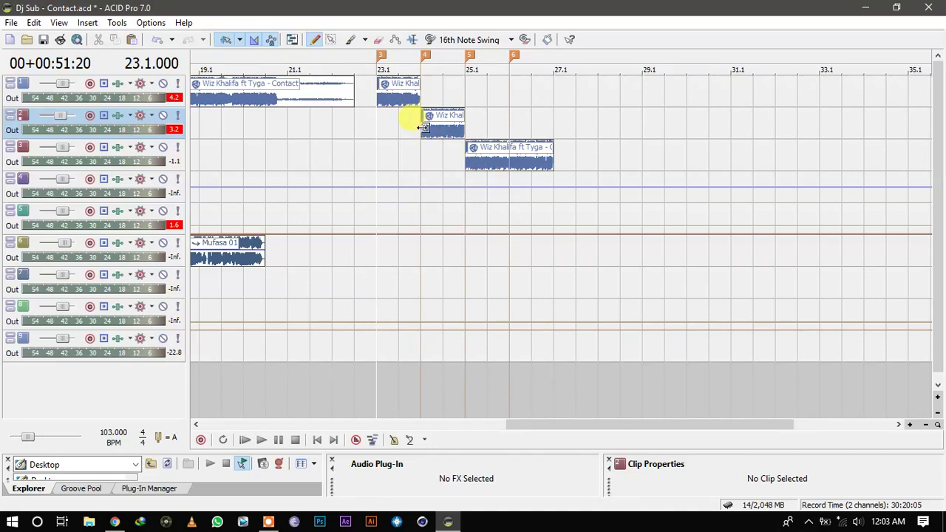
Extend the start of the track 2 slice back to 23.3 and the start of the track 3 slice back to 24.3.
{"action": "left_click", "coordinate": [422, 128]}
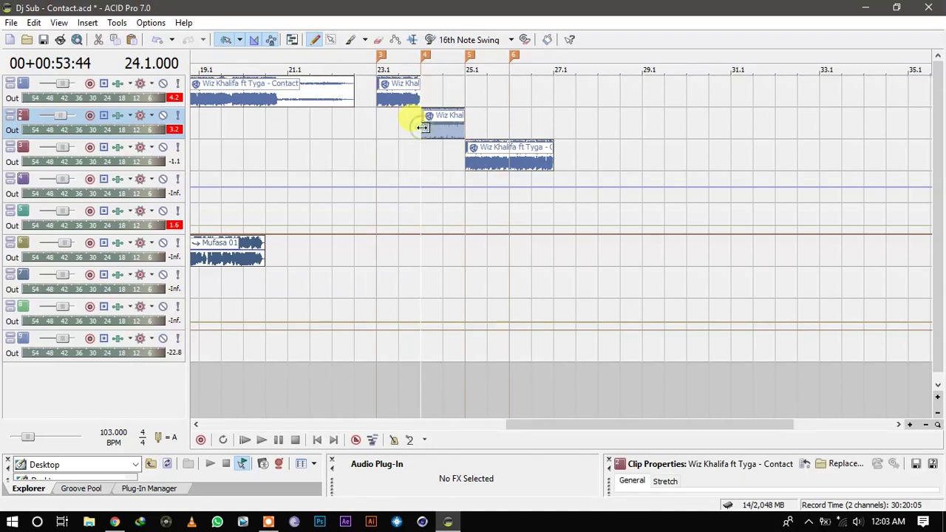
{"action": "scroll", "coordinate": [422, 127], "scroll_direction": "up", "scroll_amount": 2}
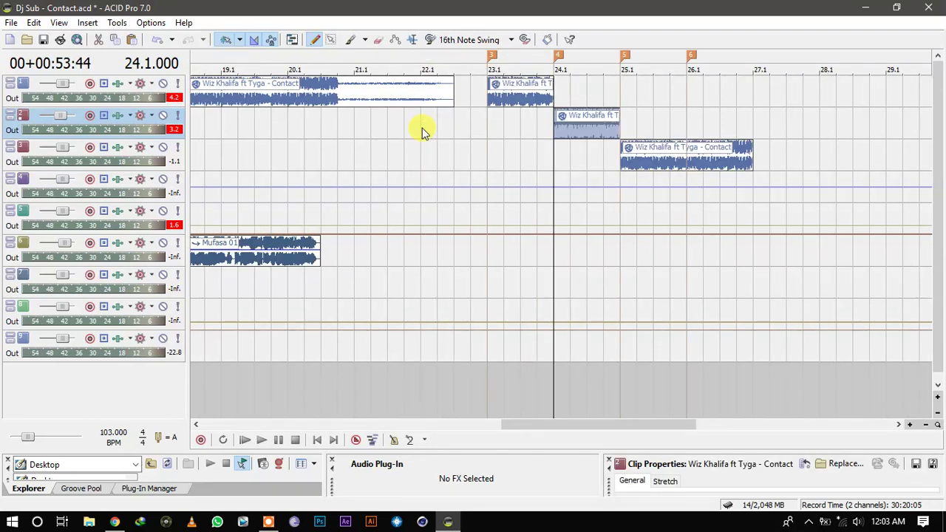
{"action": "scroll", "coordinate": [422, 128], "scroll_direction": "down", "scroll_amount": 1}
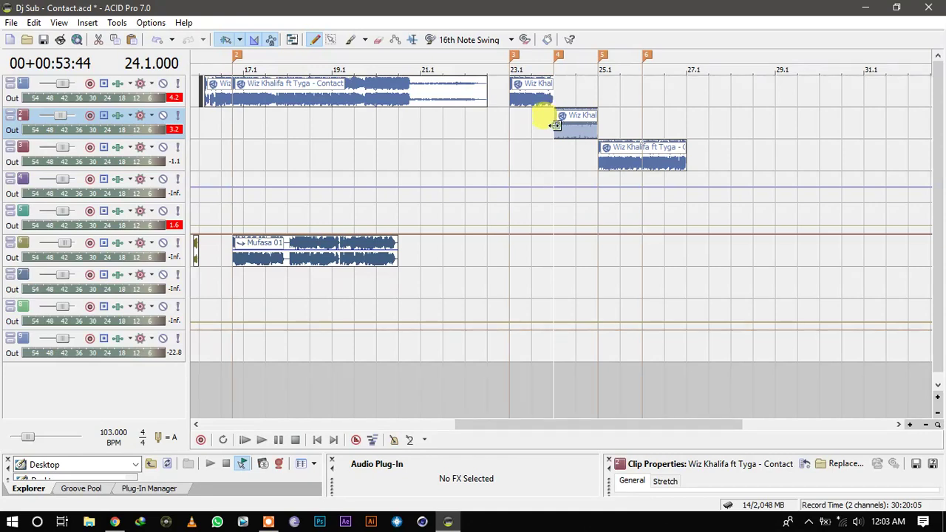
{"action": "left_click_drag", "start_coordinate": [554, 125], "coordinate": [542, 125]}
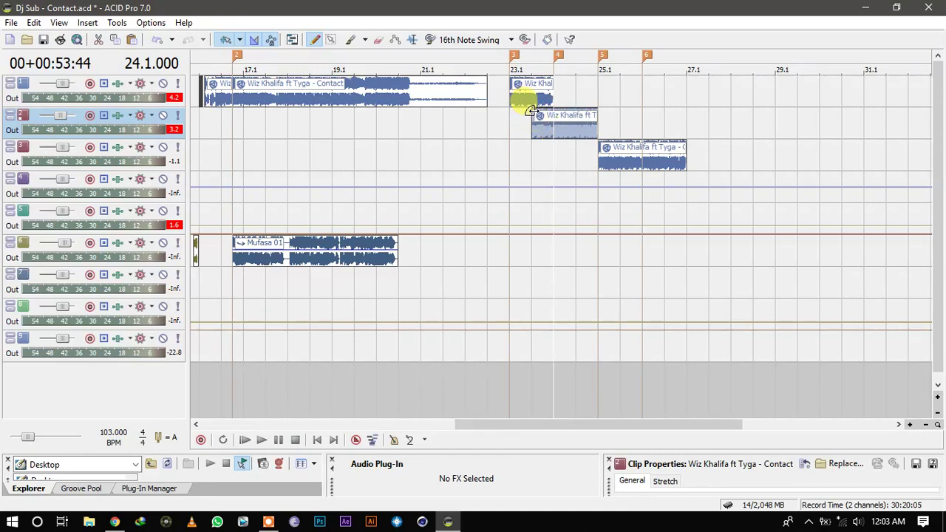
{"action": "left_click_drag", "start_coordinate": [599, 150], "coordinate": [580, 150]}
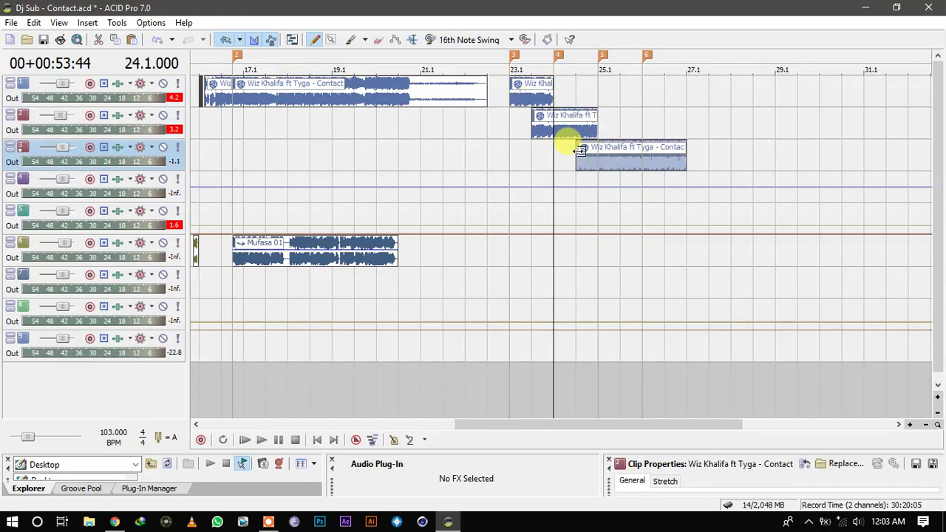
Crossfade the overlapping slices from 23.3 to 24.1 and from 24.3 to 25.1, and play the sequence from 23.1.
{"action": "left_click_drag", "start_coordinate": [532, 110], "coordinate": [553, 113]}
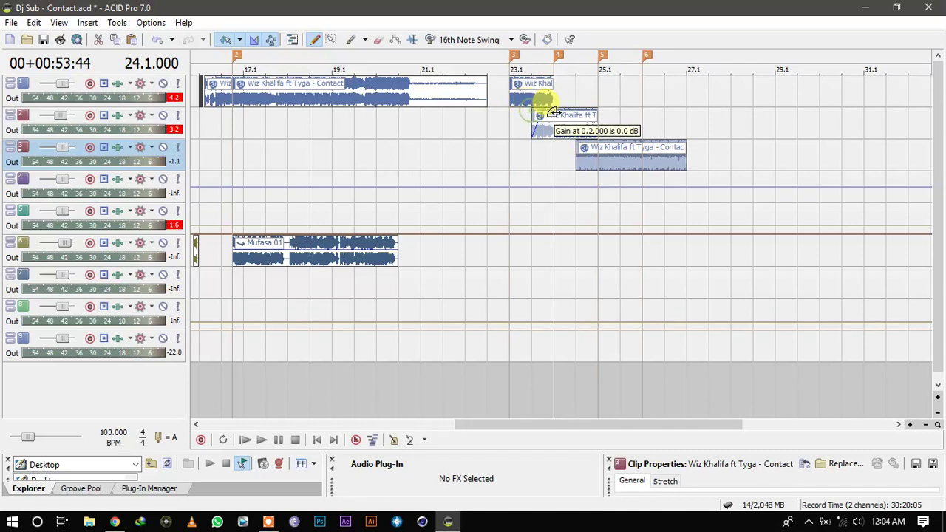
{"action": "left_click_drag", "start_coordinate": [545, 74], "coordinate": [530, 77]}
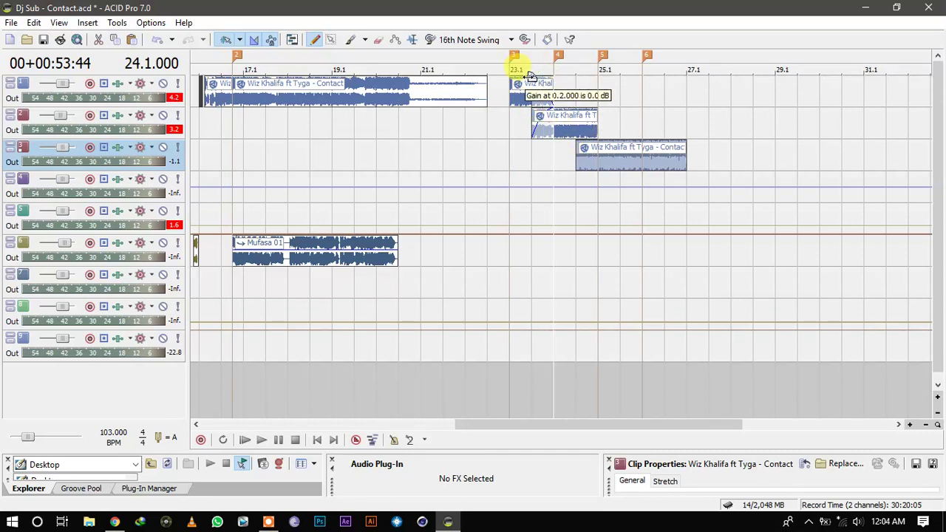
{"action": "left_click_drag", "start_coordinate": [598, 109], "coordinate": [602, 146]}
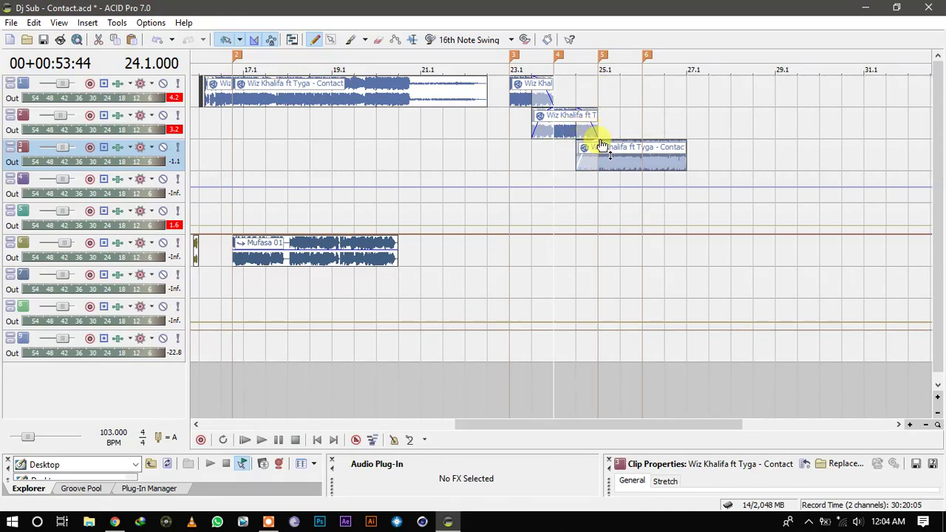
{"action": "left_click", "coordinate": [516, 126]}
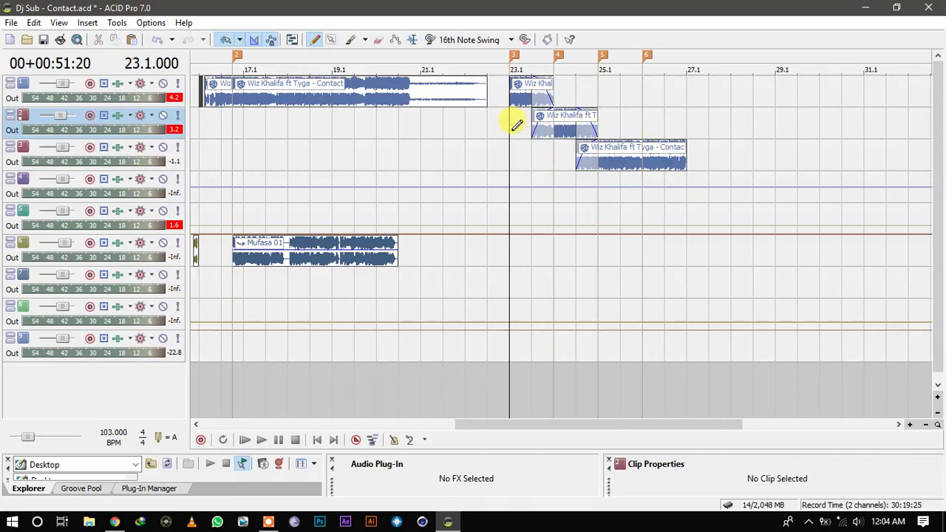
{"action": "key", "text": "space"}
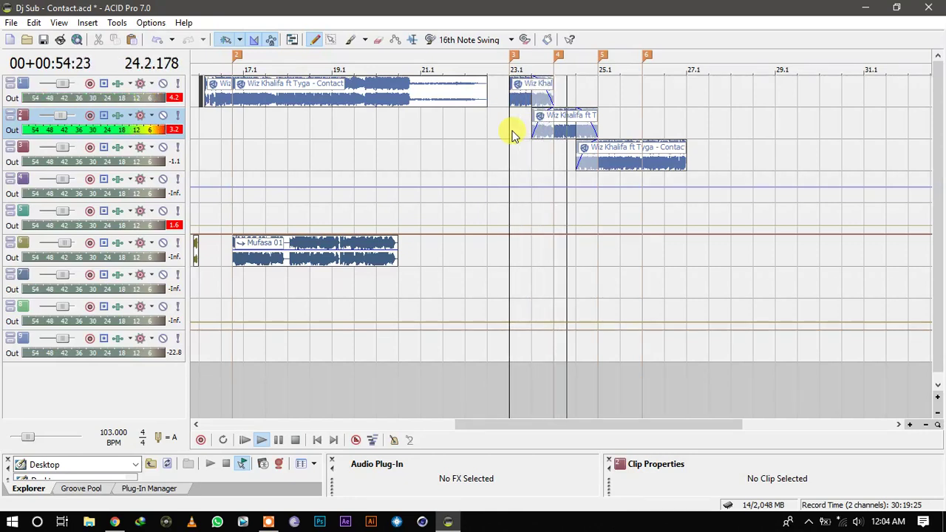
{"action": "key", "text": "space"}
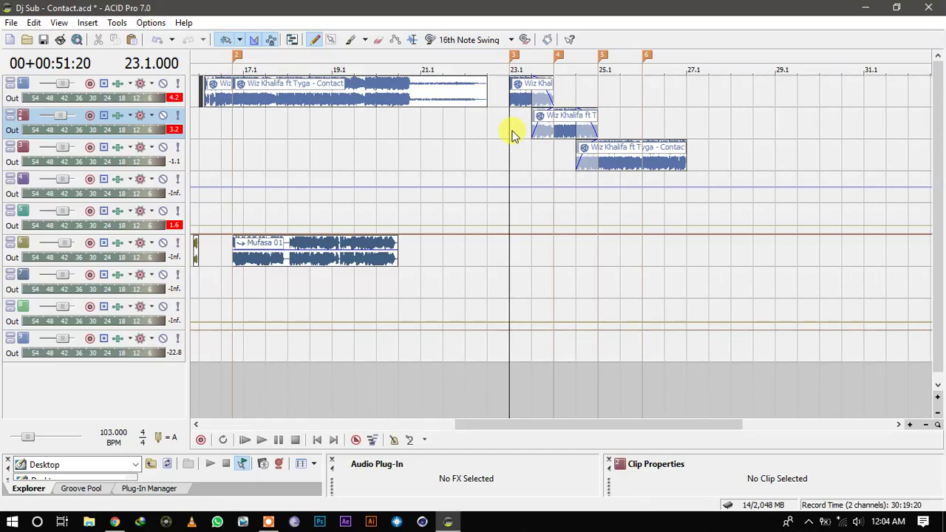
Listen to the track 3 slice from 26.1 and cut it off at 26.1.
{"action": "left_click", "coordinate": [641, 160]}
{"action": "key", "text": "space"}
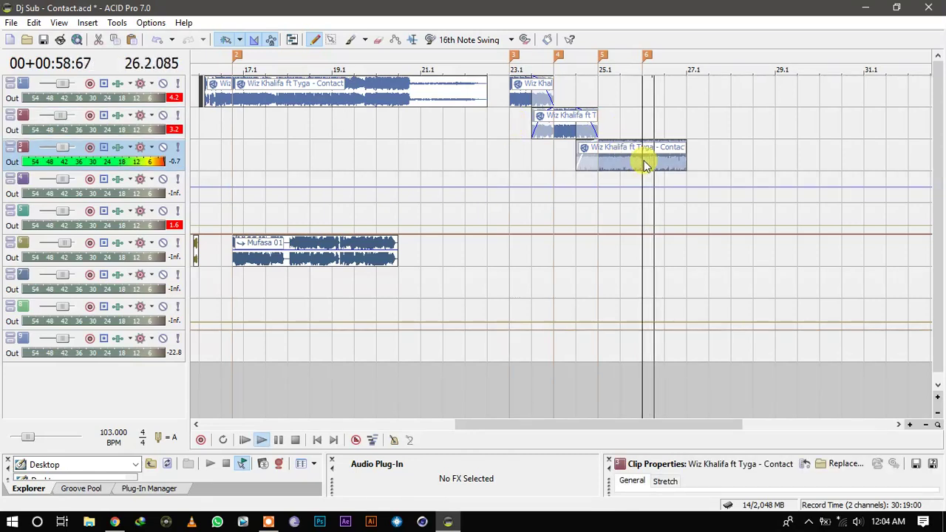
{"action": "key", "text": "space"}
{"action": "key", "text": "s"}
{"action": "key", "text": "Delete"}
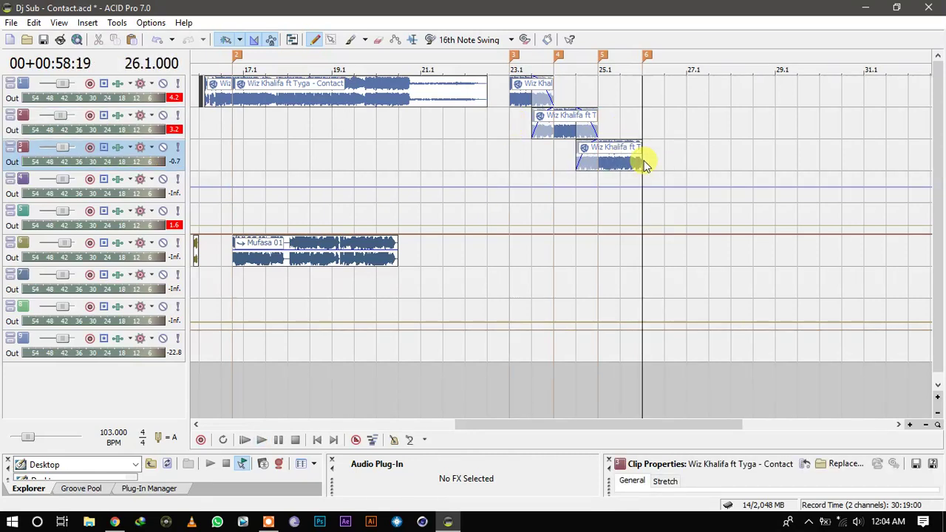
Play the crossfaded sequence from 23.1 to check the shortened track 3 slice.
{"action": "left_click", "coordinate": [517, 99]}
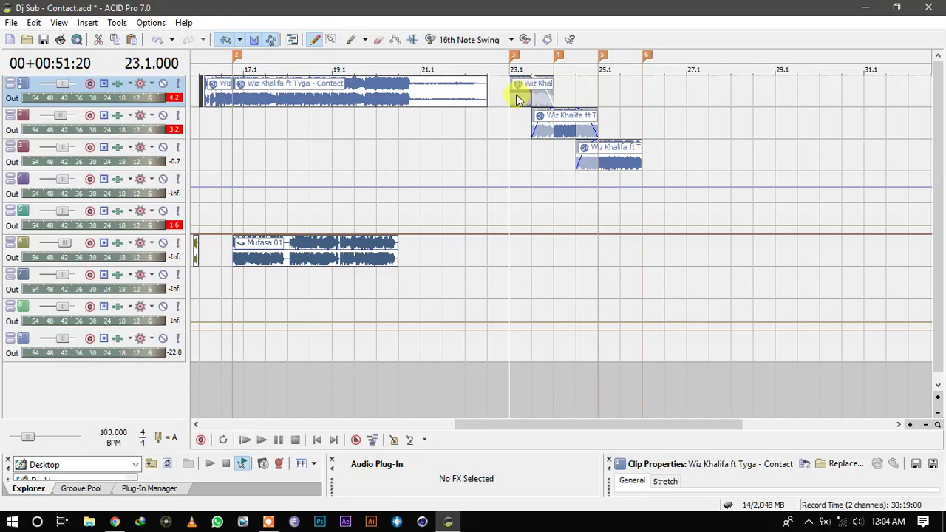
{"action": "key", "text": "space"}
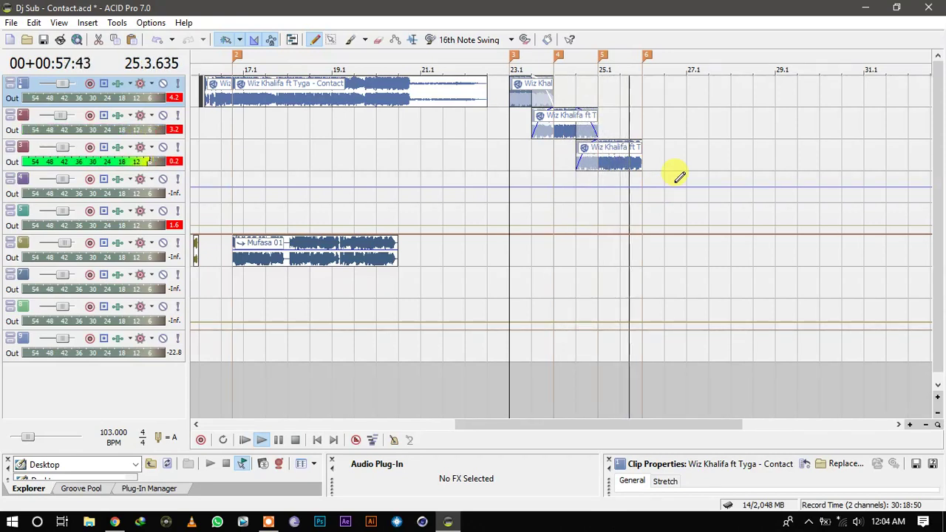
{"action": "key", "text": "space"}
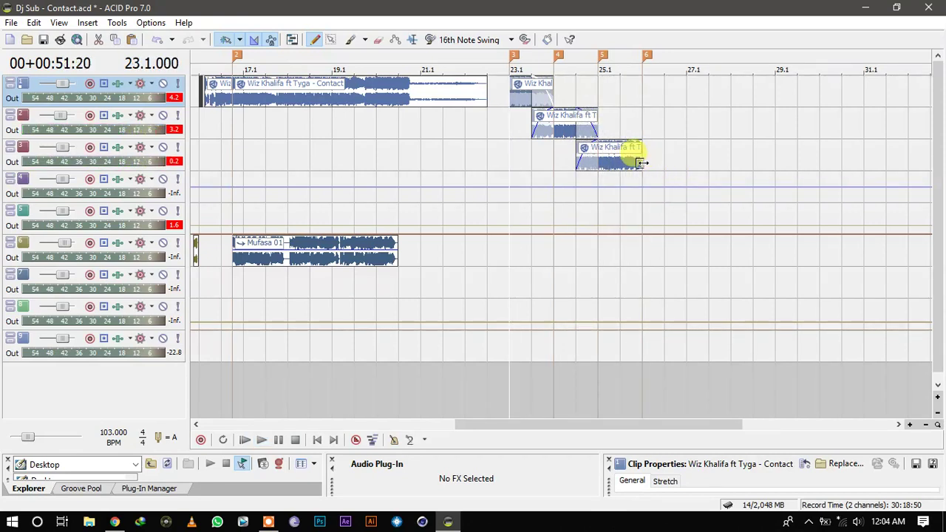
Extend the end of the track 3 slice to 27.3, listen to it, and cut it off at 27.1.
{"action": "left_click_drag", "start_coordinate": [641, 163], "coordinate": [708, 164]}
{"action": "left_click", "coordinate": [644, 166]}
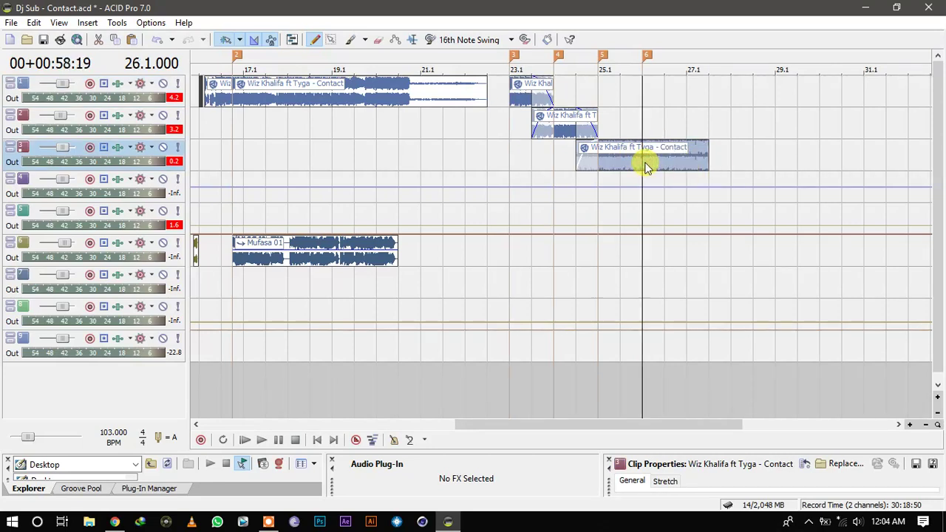
{"action": "key", "text": "space"}
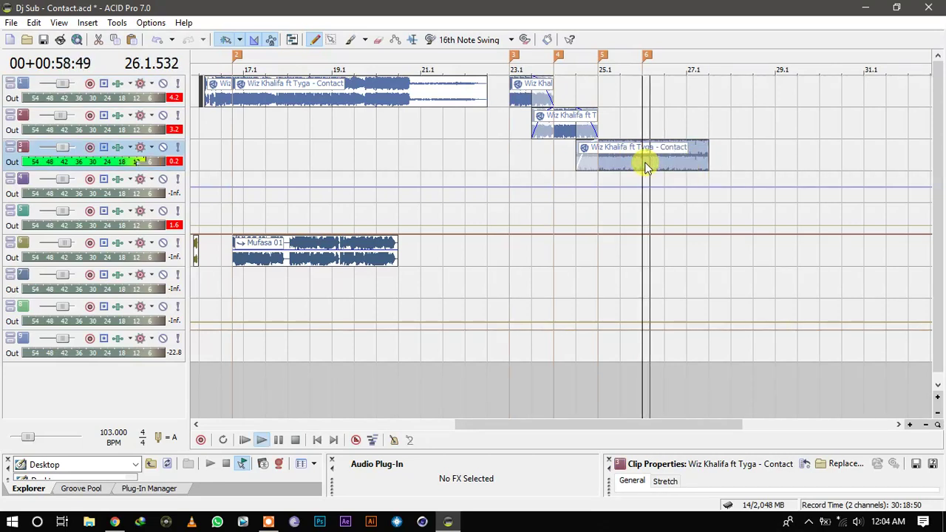
{"action": "double_click", "coordinate": [692, 168]}
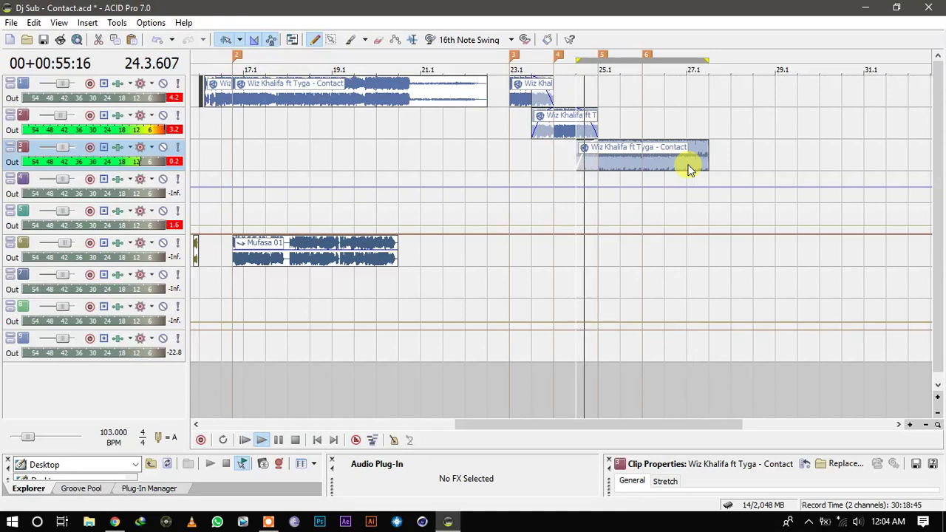
{"action": "key", "text": "space"}
{"action": "left_click", "coordinate": [689, 167]}
{"action": "key", "text": "s"}
{"action": "key", "text": "Delete"}
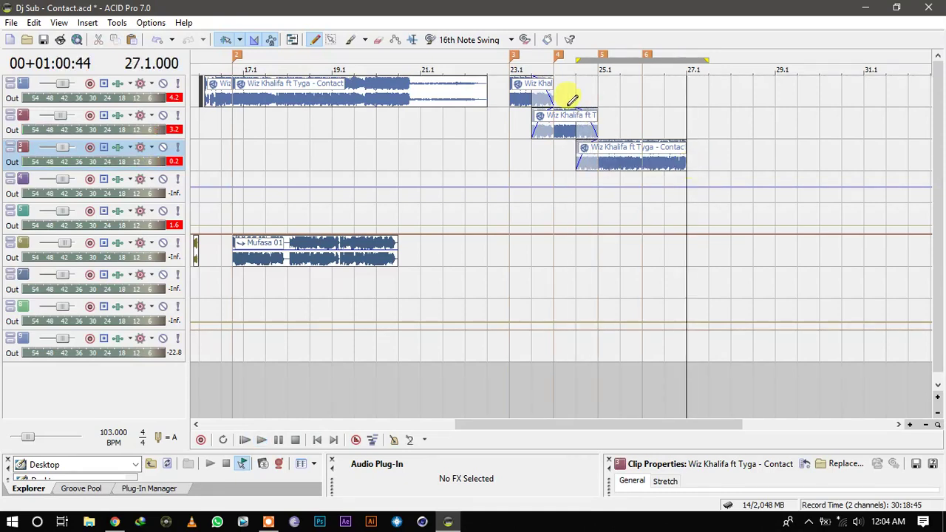
Copy the track 1 slice with its fade-out from 23.1 to 27.1 on the same track.
{"action": "left_click", "coordinate": [507, 91]}
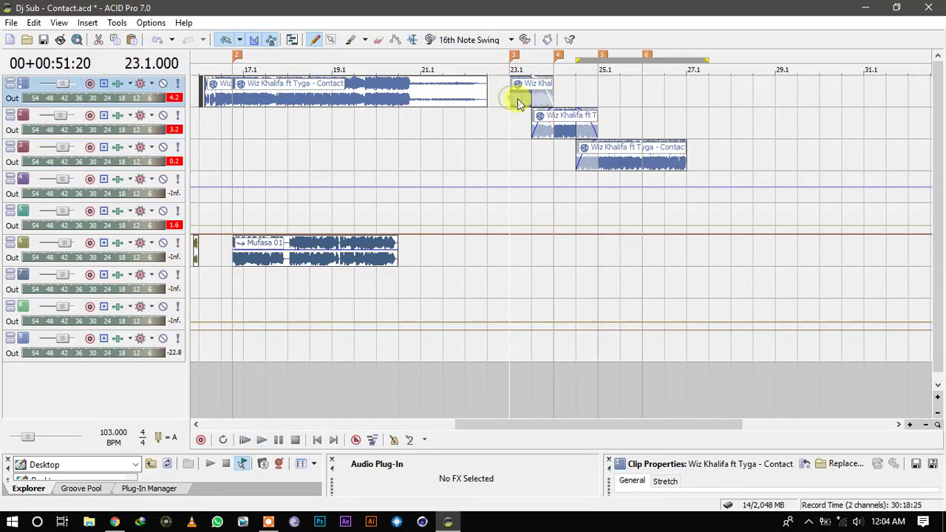
{"action": "left_click", "coordinate": [703, 93]}
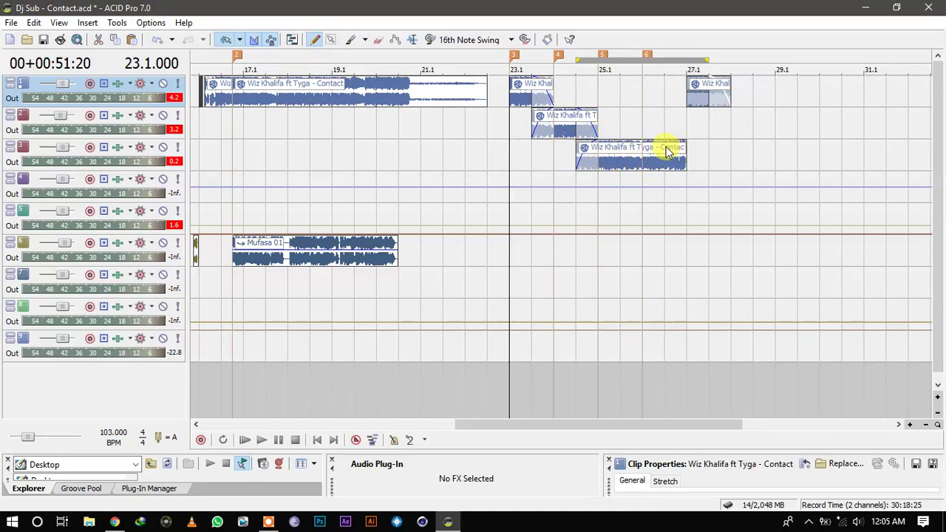
{"action": "left_click", "coordinate": [620, 93]}
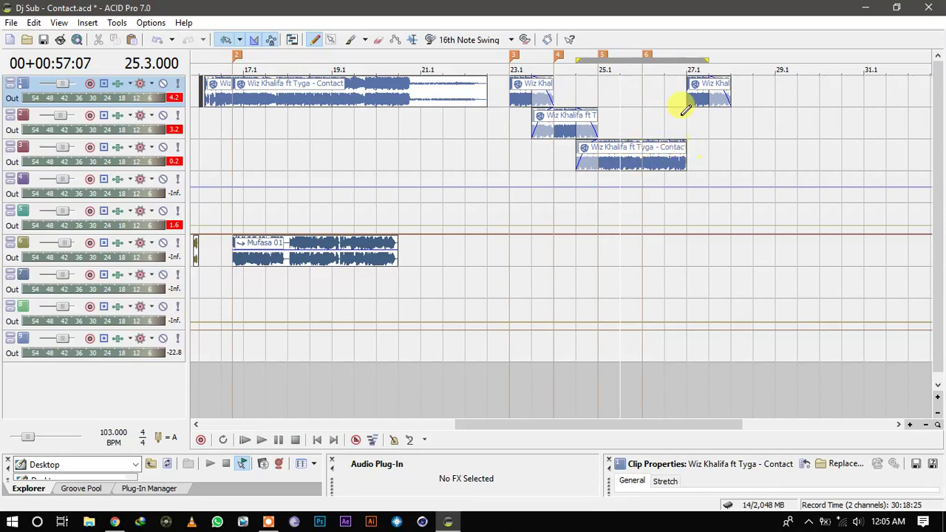
{"action": "left_click_drag", "start_coordinate": [687, 93], "coordinate": [688, 97]}
{"action": "left_click", "coordinate": [688, 97]}
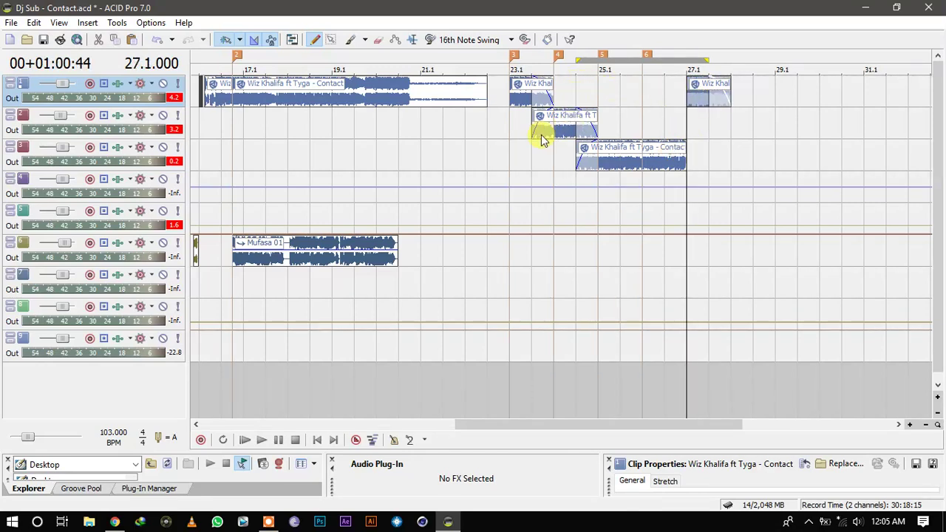
Play the crossfaded arrangement from 23.1 toward the copied slice at 27.1.
{"action": "left_click", "coordinate": [510, 110]}
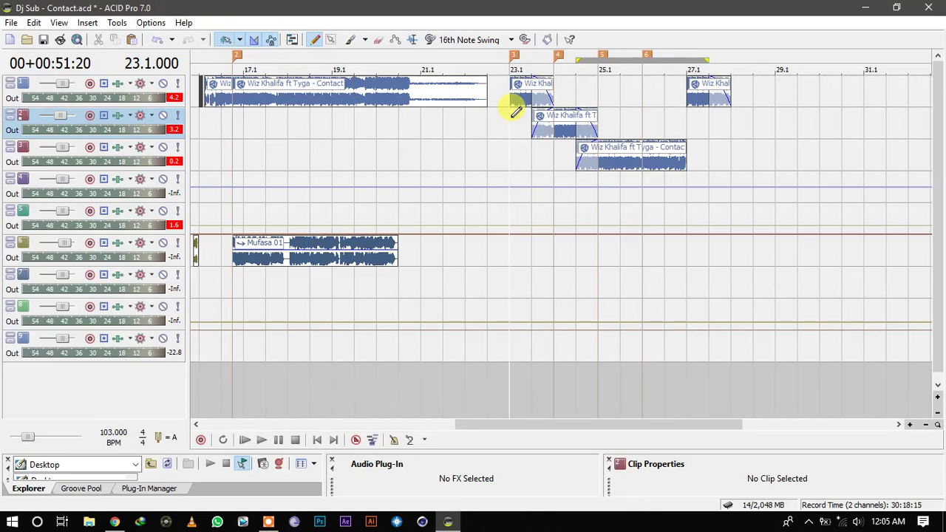
{"action": "scroll", "coordinate": [516, 111], "scroll_direction": "up", "scroll_amount": 2}
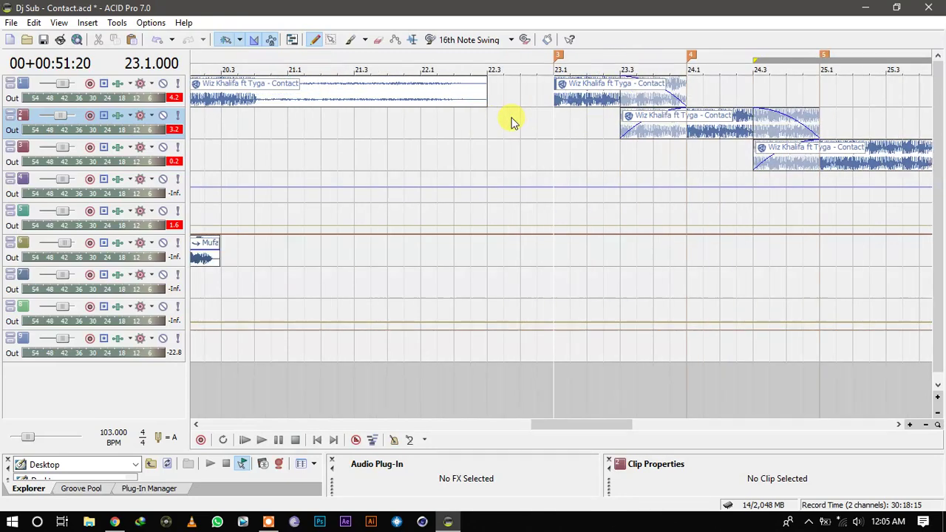
{"action": "left_click_drag", "start_coordinate": [605, 429], "coordinate": [640, 428]}
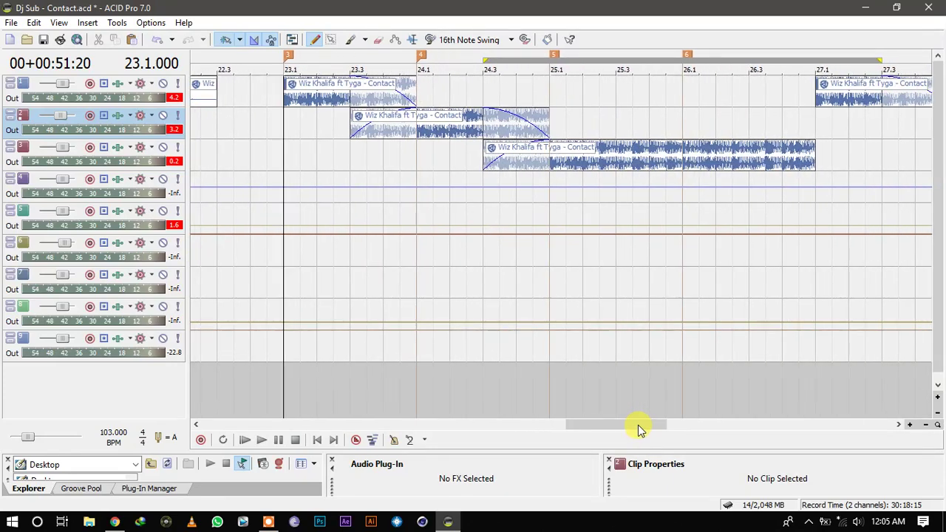
{"action": "key", "text": "space"}
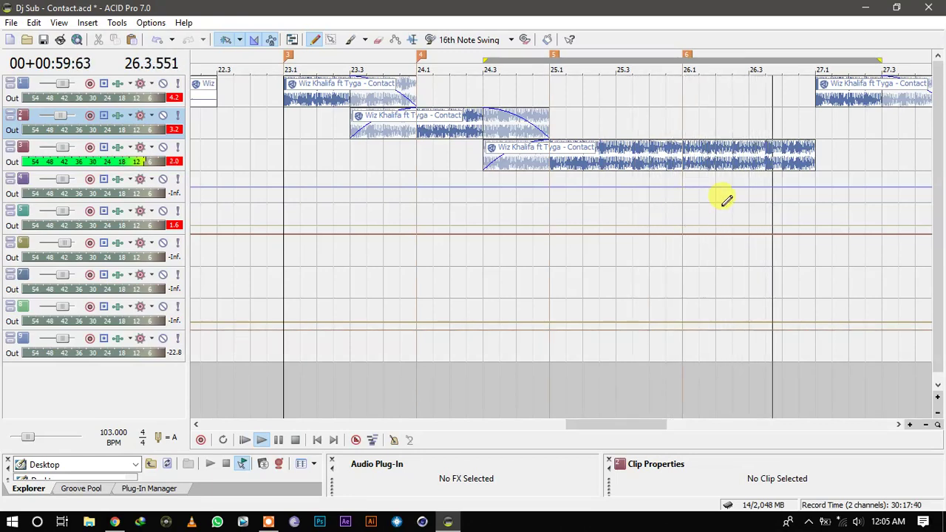
Extend the start of the copied track 1 slice so it lines up exactly with 27.1.
{"action": "left_click", "coordinate": [554, 86]}
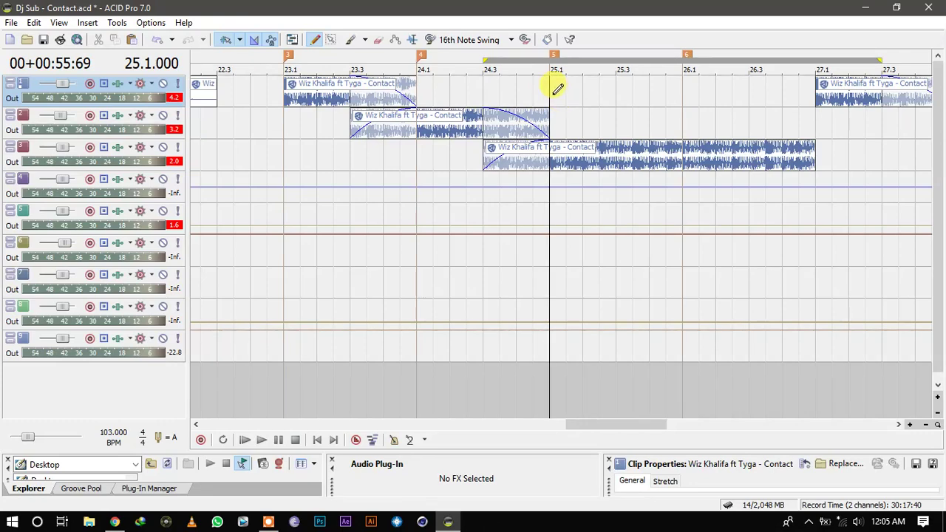
{"action": "left_click", "coordinate": [813, 85]}
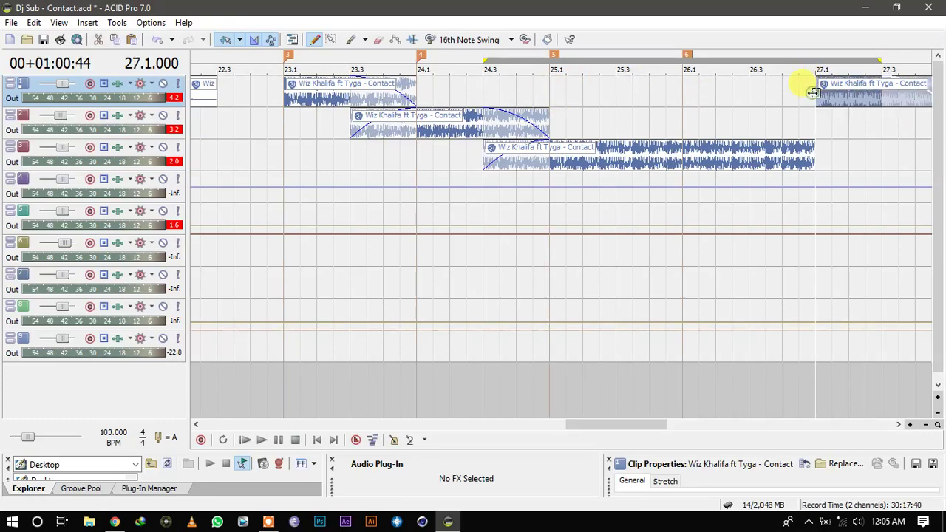
{"action": "scroll", "coordinate": [813, 98], "scroll_direction": "up", "scroll_amount": 5}
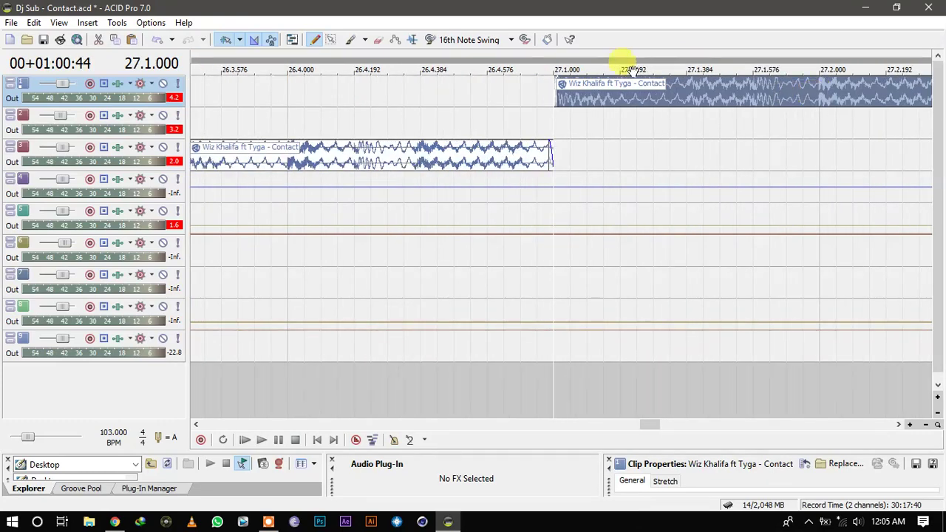
{"action": "mouse_move", "coordinate": [554, 93]}
{"action": "left_mouse_down"}
{"action": "mouse_move", "coordinate": [570, 96]}
{"action": "mouse_move", "coordinate": [556, 95]}
{"action": "left_mouse_up"}
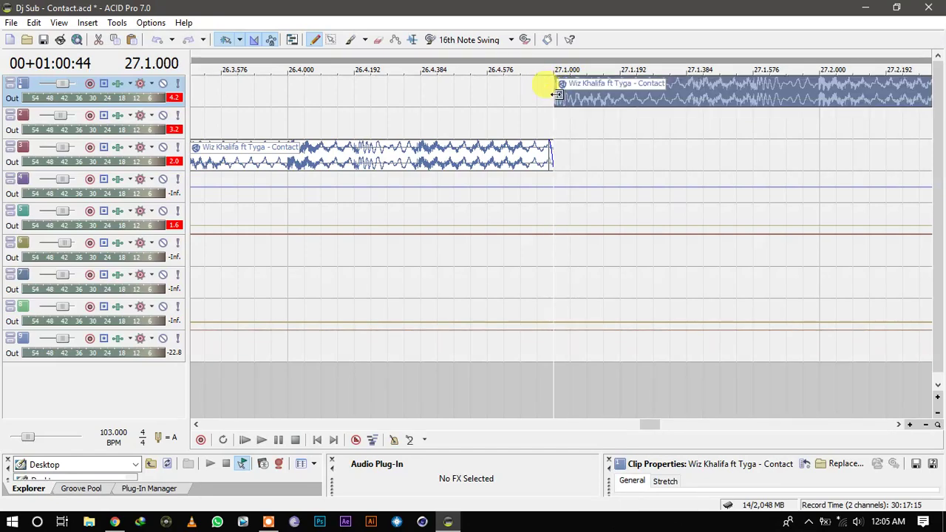
{"action": "scroll", "coordinate": [558, 99], "scroll_direction": "down", "scroll_amount": 3}
{"action": "scroll", "coordinate": [558, 100], "scroll_direction": "down", "scroll_amount": 3}
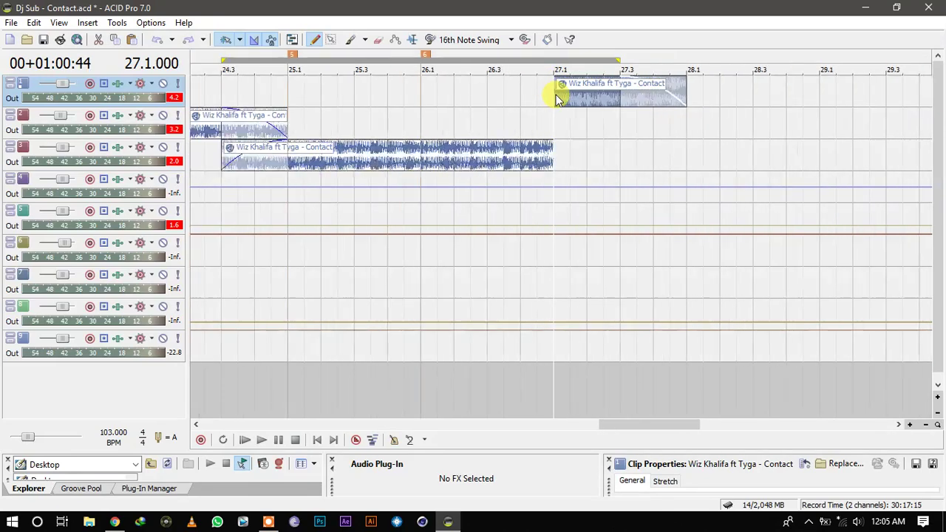
Draw a very short Contact slice on track 1 from 25.1.000 to 25.1.048.
{"action": "left_click", "coordinate": [290, 83]}
{"action": "left_click", "coordinate": [291, 99]}
{"action": "scroll", "coordinate": [290, 94], "scroll_direction": "up", "scroll_amount": 5}
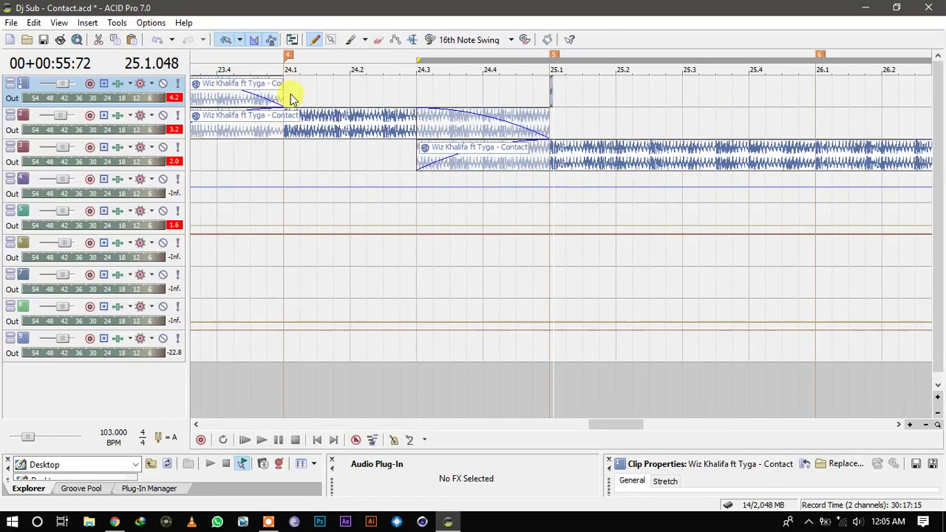
{"action": "scroll", "coordinate": [291, 94], "scroll_direction": "up", "scroll_amount": 2}
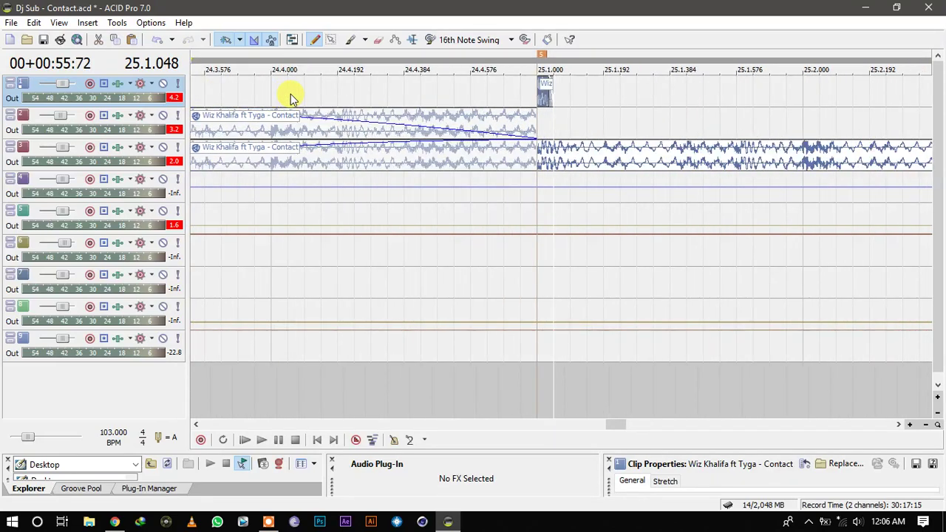
Copy the short slice to 25.1.192, 25.1.384 and 25.1.576 on track 1, and copy the four-slice group to 25.2.
{"action": "left_click", "coordinate": [539, 86]}
{"action": "left_click_drag", "start_coordinate": [544, 96], "coordinate": [745, 91]}
{"action": "left_click", "coordinate": [539, 80]}
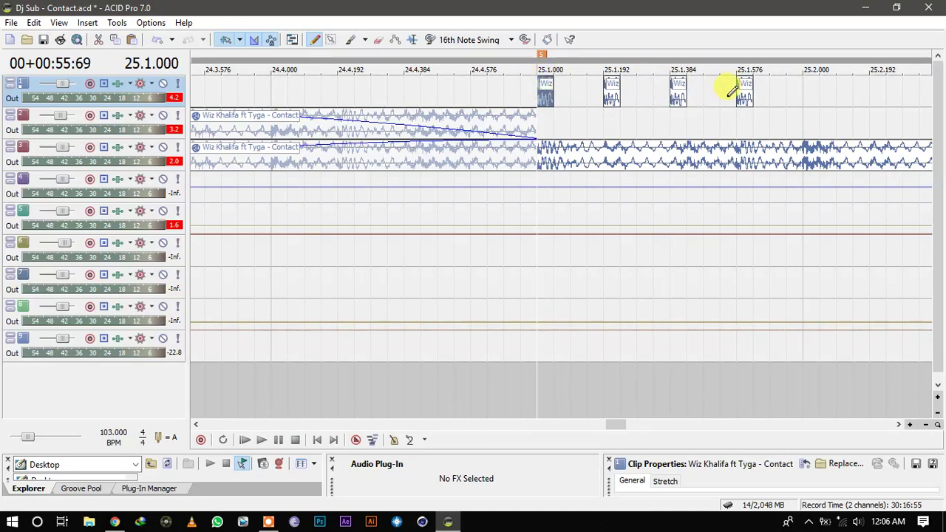
{"action": "left_click_drag", "start_coordinate": [547, 93], "coordinate": [815, 89]}
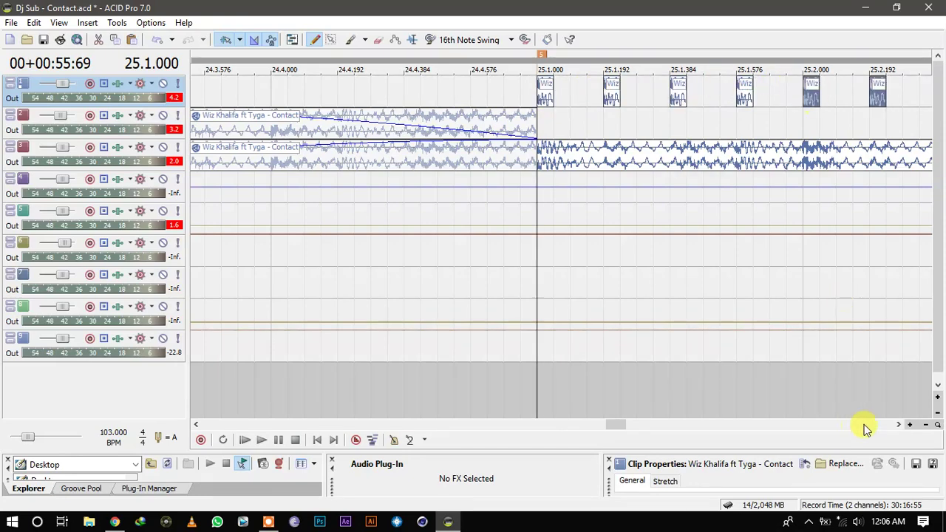
Copy the four-slice group on track 1 from 25.2 to 25.3 and 25.4.
{"action": "left_click", "coordinate": [899, 425]}
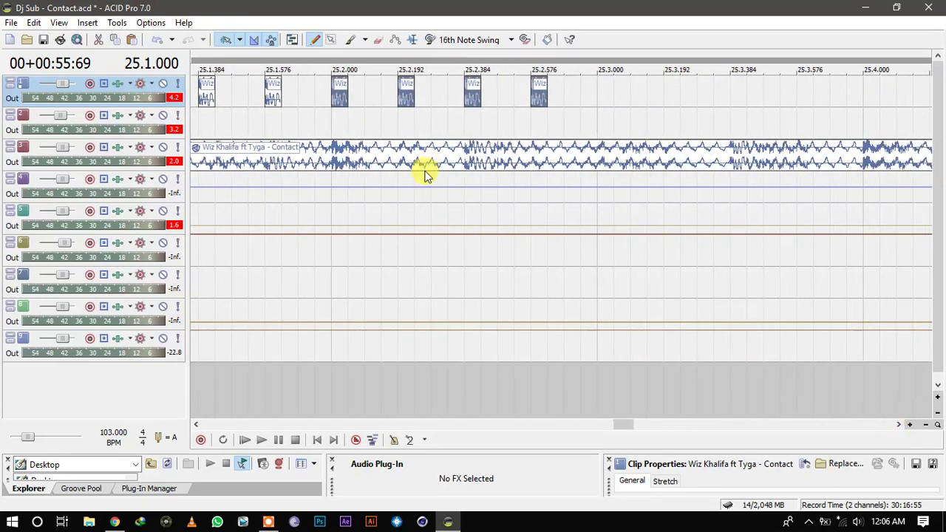
{"action": "left_click", "coordinate": [342, 94]}
{"action": "left_click_drag", "start_coordinate": [343, 94], "coordinate": [606, 102]}
{"action": "left_click_drag", "start_coordinate": [842, 103], "coordinate": [869, 106]}
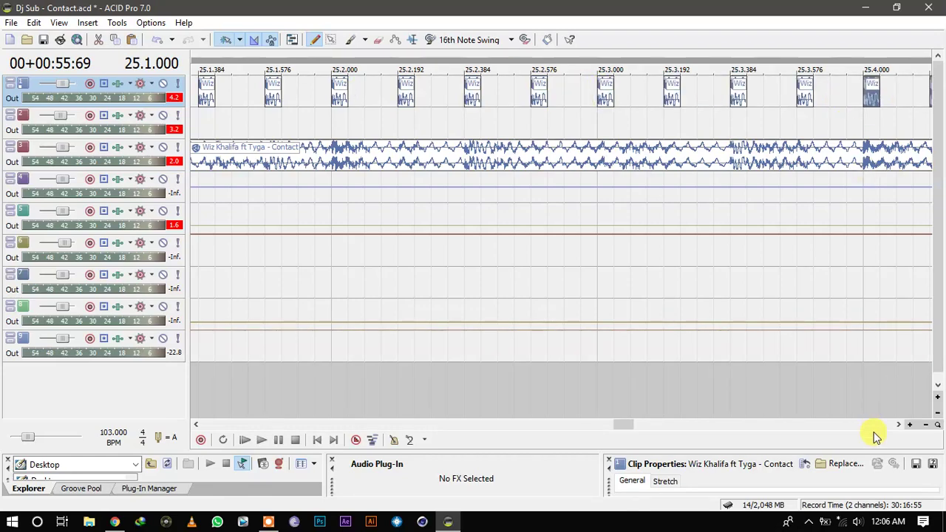
Repeat the four-slice group on track 1 at 26.1, 26.2, 26.3 and 26.4, filling the track up to 27.1.
{"action": "left_click", "coordinate": [898, 423]}
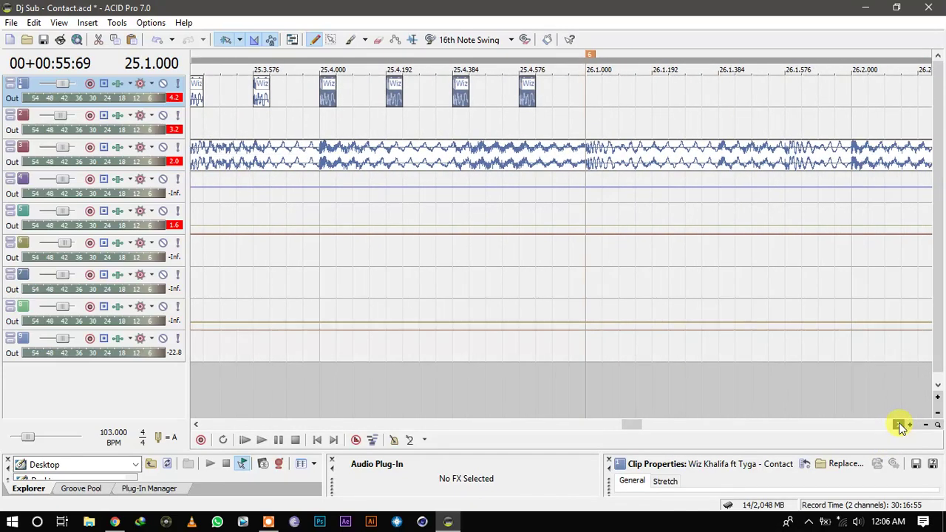
{"action": "left_click_drag", "start_coordinate": [337, 94], "coordinate": [855, 89]}
{"action": "left_click", "coordinate": [899, 424]}
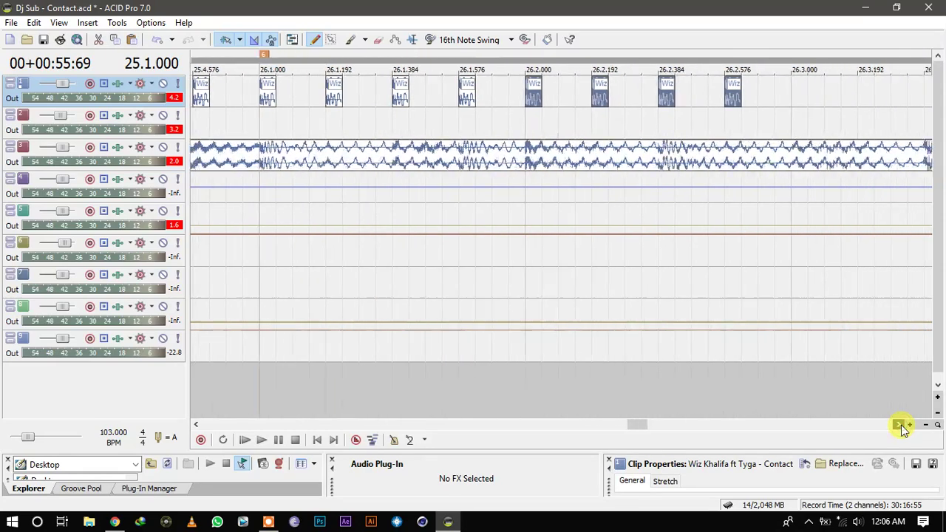
{"action": "left_click", "coordinate": [899, 424]}
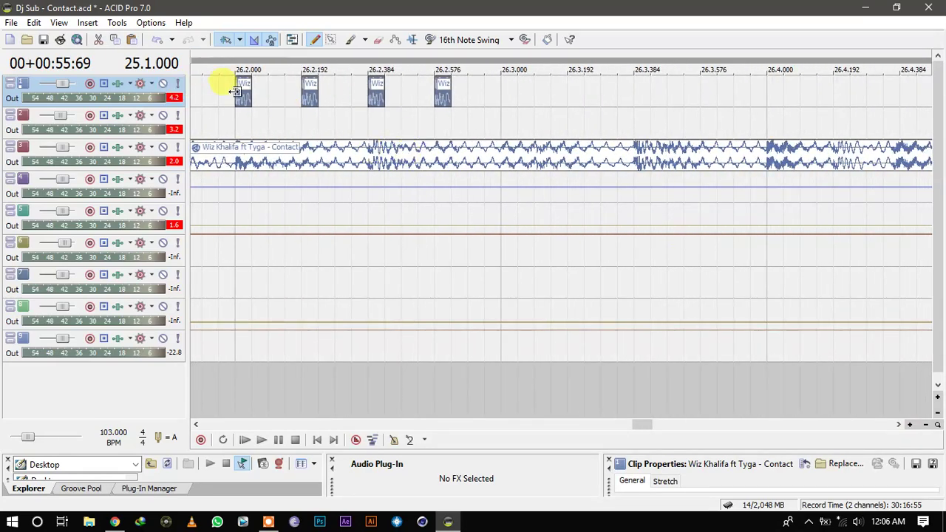
{"action": "left_click_drag", "start_coordinate": [259, 102], "coordinate": [772, 100]}
{"action": "left_click", "coordinate": [899, 425]}
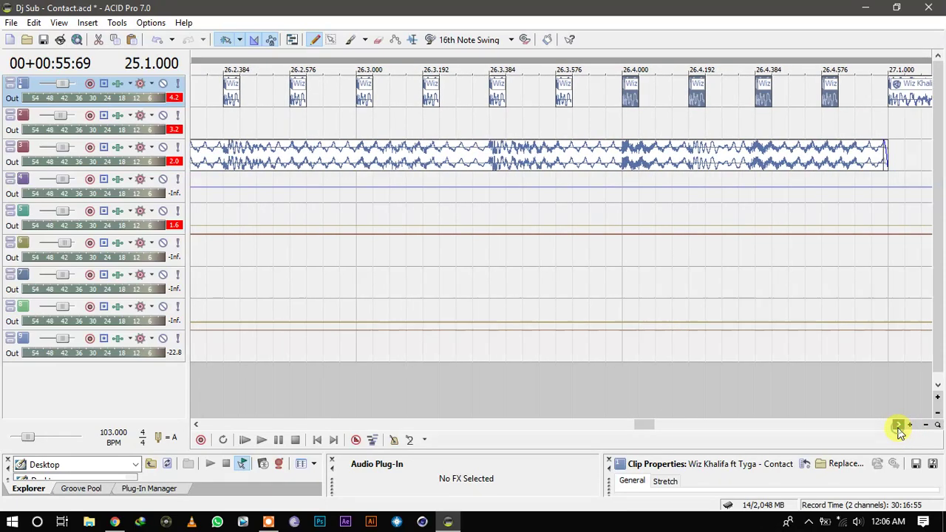
Mute track 3 and play the repeated track 1 slices from 25.1.
{"action": "left_click_drag", "start_coordinate": [640, 425], "coordinate": [616, 425]}
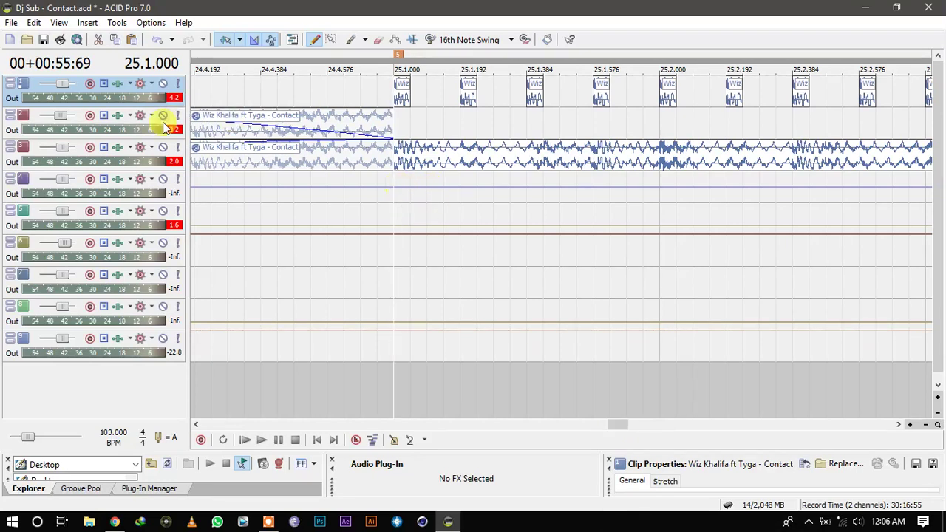
{"action": "left_click", "coordinate": [163, 147]}
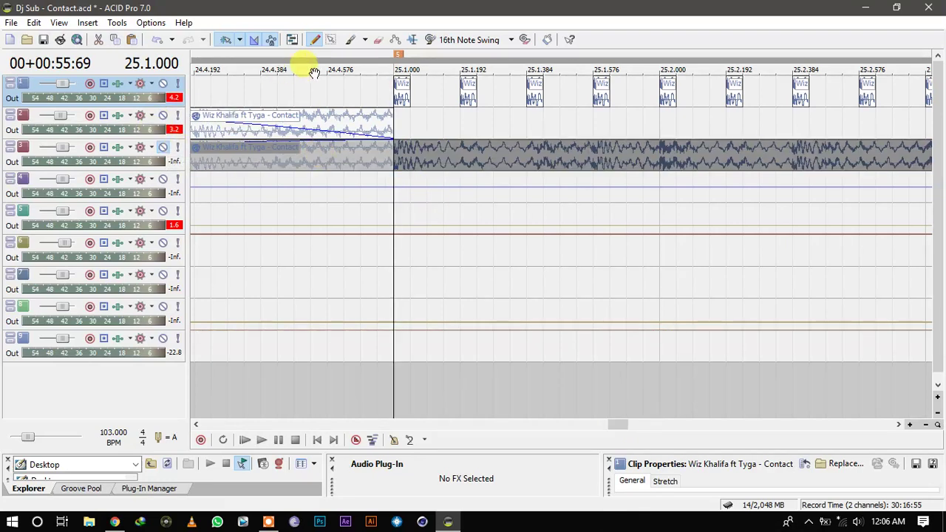
{"action": "left_click", "coordinate": [393, 101]}
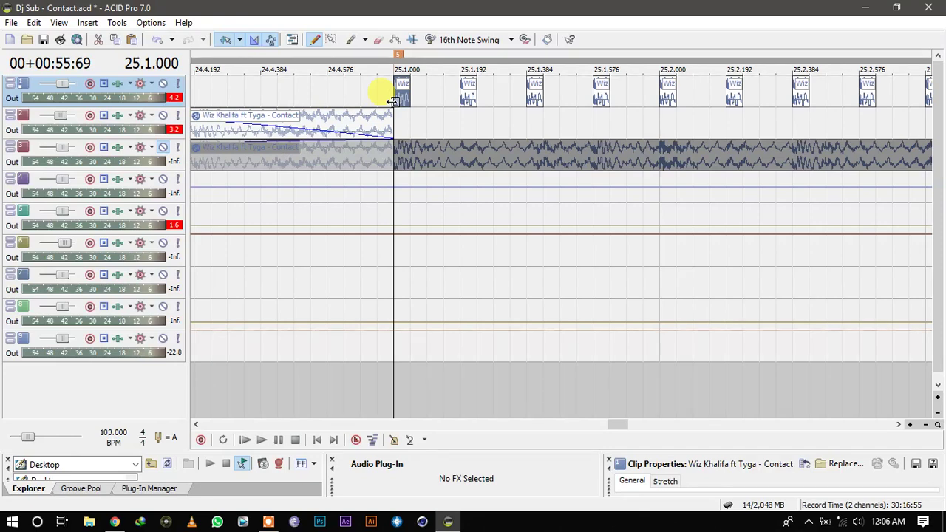
{"action": "key", "text": "space"}
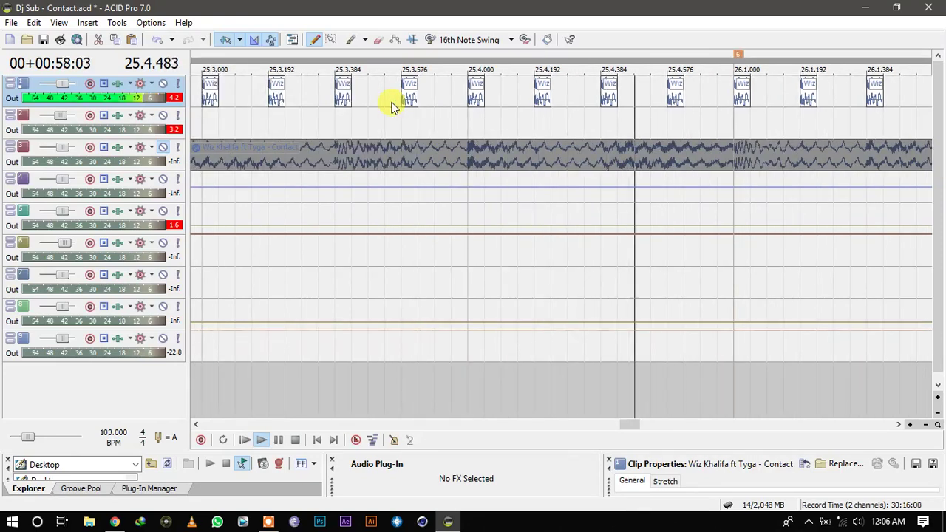
{"action": "key", "text": "space"}
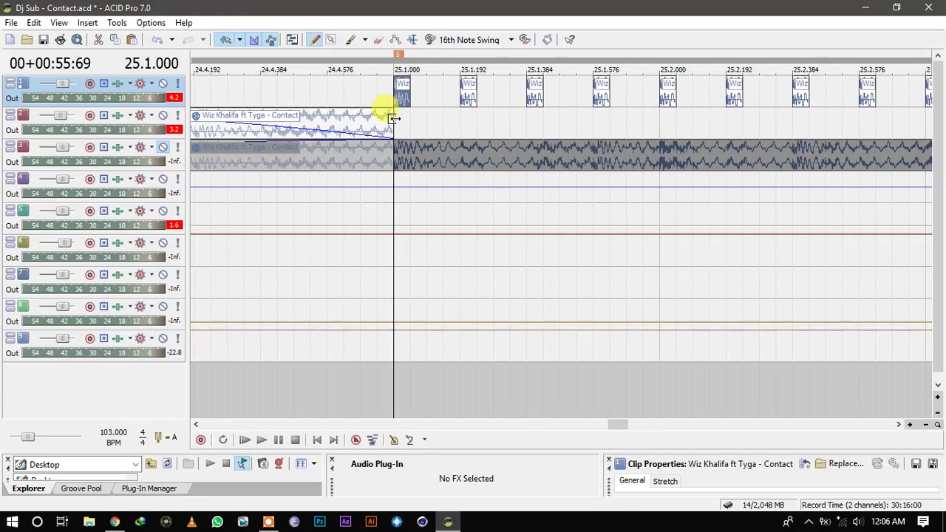
Replay the stuttered track 1 slices several times from 25.1 to judge their rhythm.
{"action": "left_click", "coordinate": [393, 117]}
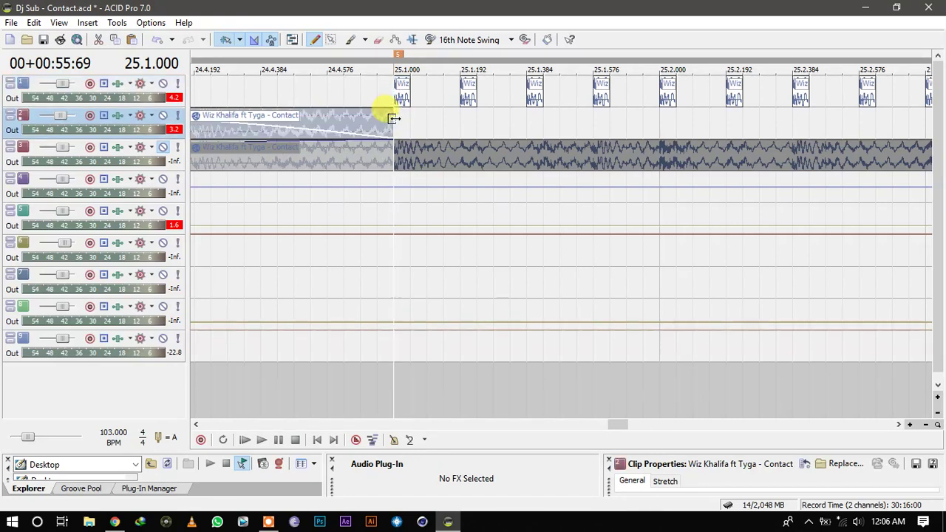
{"action": "key", "text": "space"}
{"action": "key", "text": "space"}
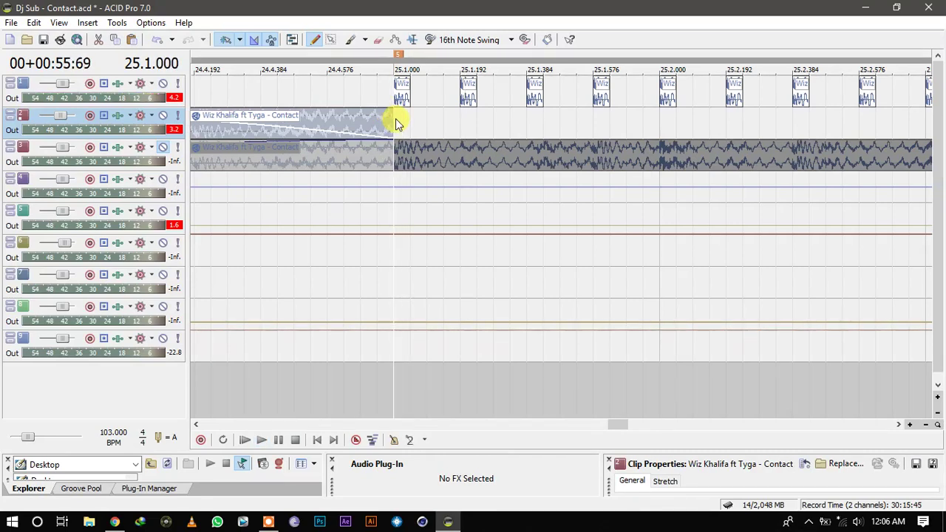
{"action": "key", "text": "space"}
{"action": "key", "text": "space"}
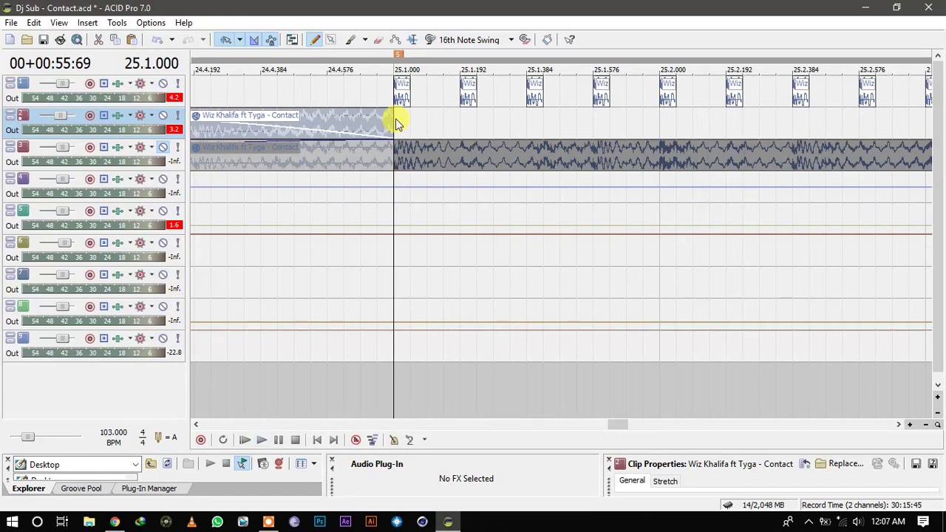
{"action": "key", "text": "space"}
{"action": "key", "text": "space"}
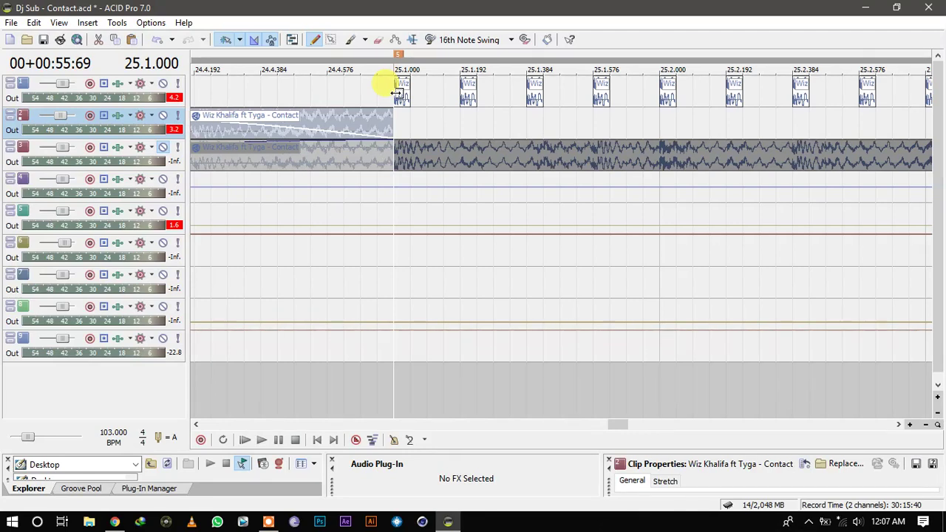
{"action": "left_click", "coordinate": [397, 93]}
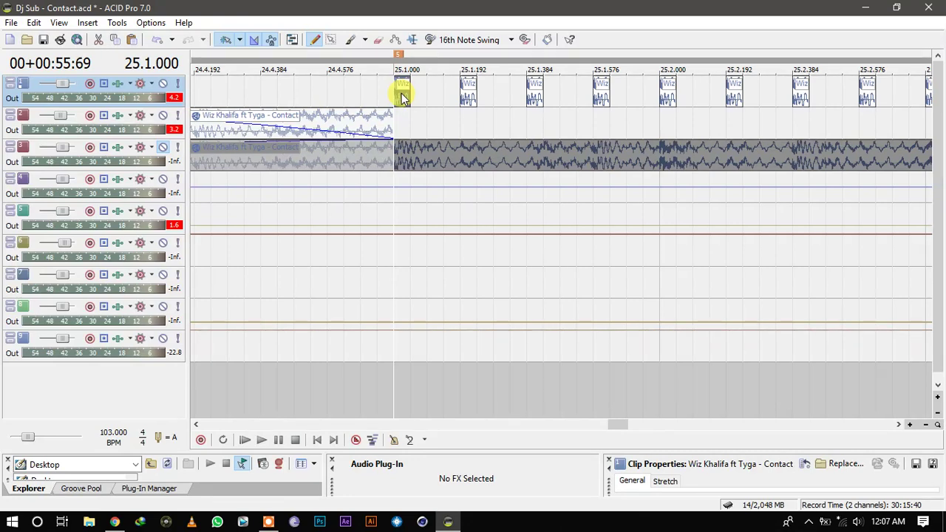
{"action": "key", "text": "space"}
{"action": "key", "text": "space"}
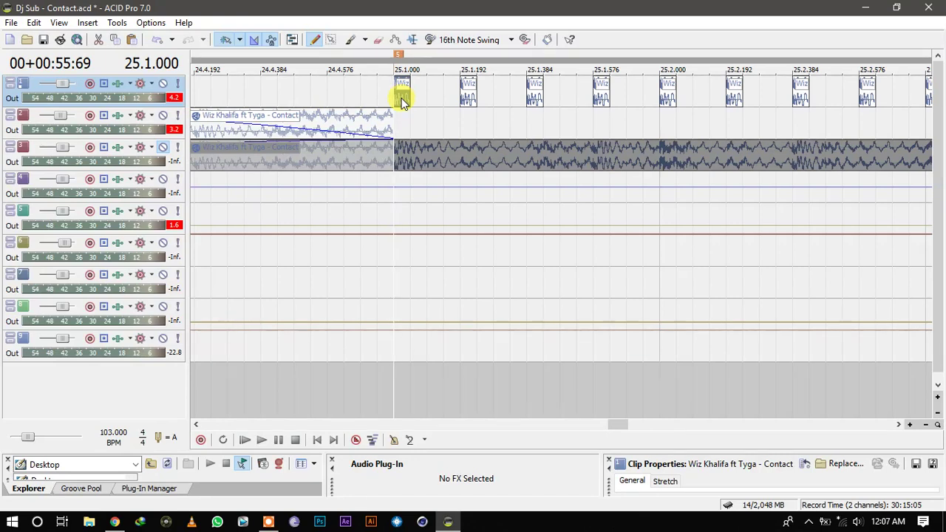
Add copies of the short slice midway between 25.1.000 and 25.1.192 and midway between 25.1.384 and 25.1.576 on track 1.
{"action": "left_click", "coordinate": [435, 95]}
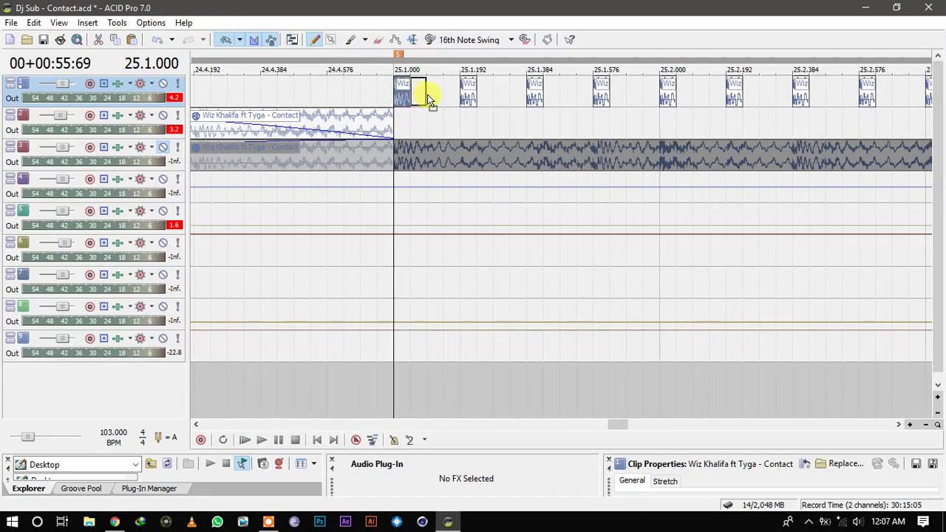
{"action": "left_click", "coordinate": [527, 96]}
{"action": "key", "text": "Delete"}
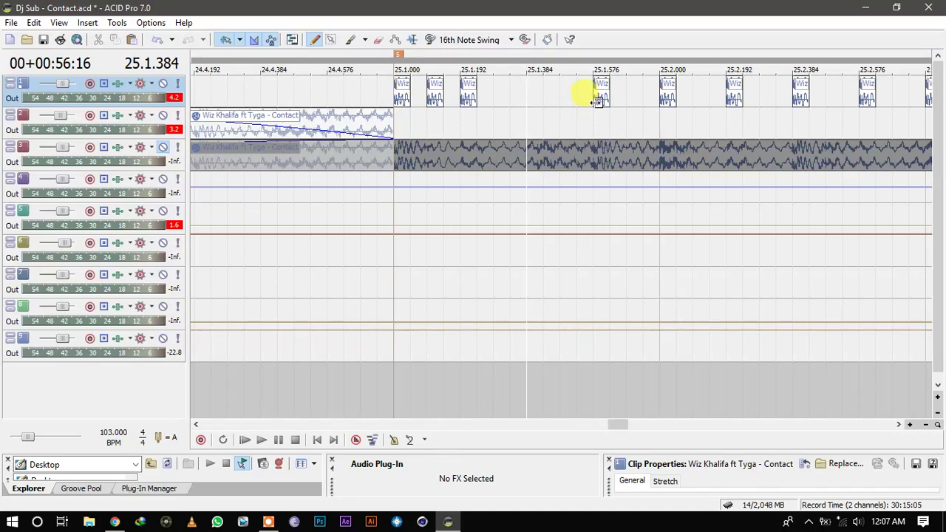
{"action": "key", "text": "ctrl+z"}
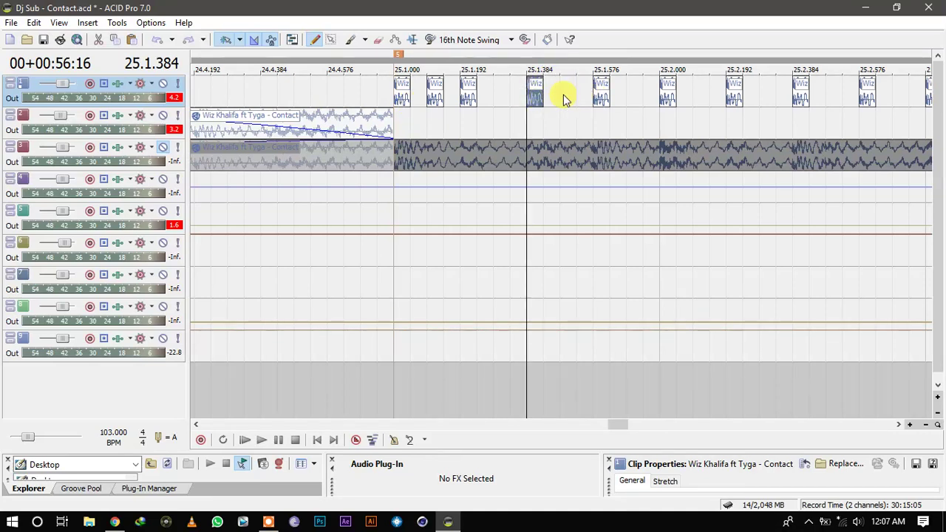
{"action": "left_click", "coordinate": [566, 96]}
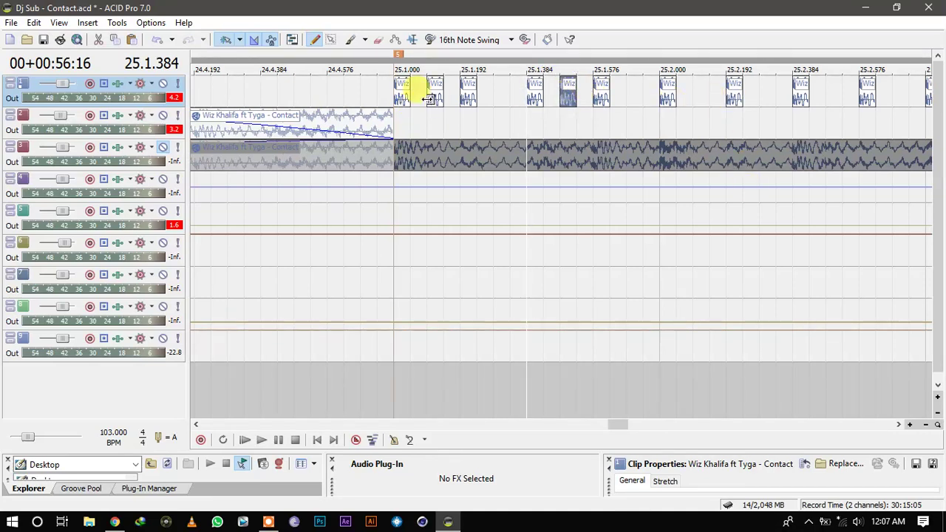
{"action": "left_click", "coordinate": [395, 97]}
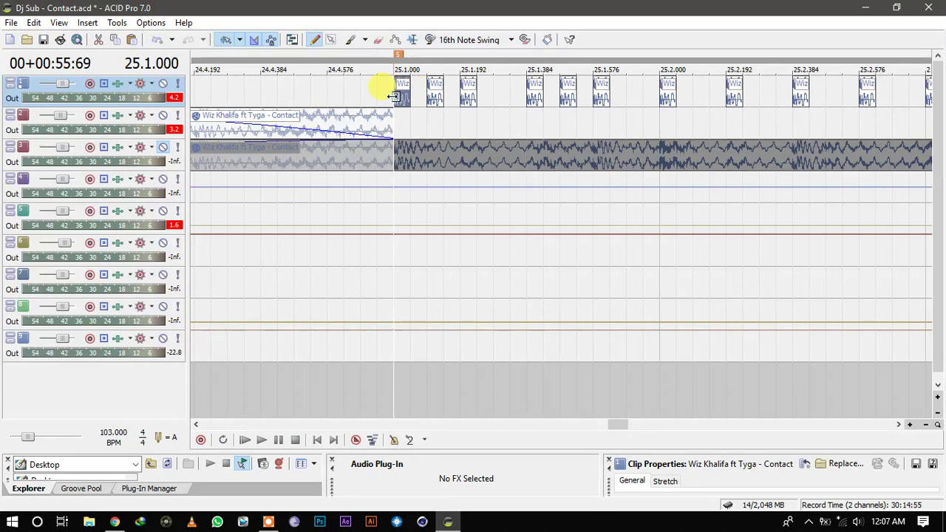
Delete the track 1 slices at 25.2.192 and 25.2.576 and play the pattern from 25.1.
{"action": "left_click", "coordinate": [739, 99]}
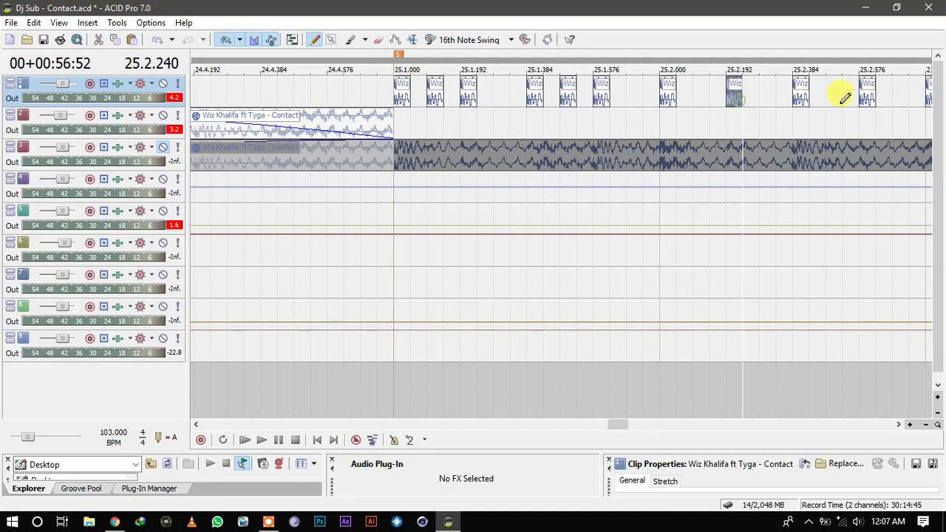
{"action": "left_click", "coordinate": [867, 96], "text": "ctrl"}
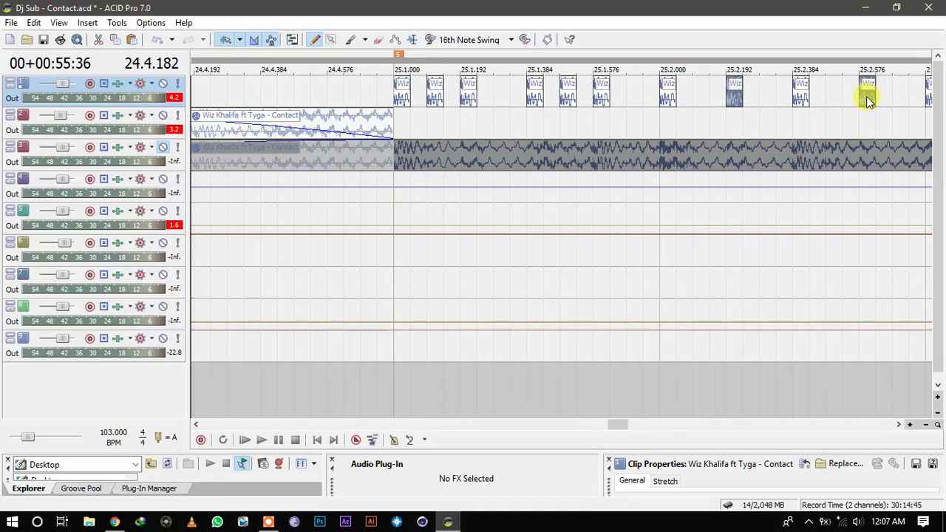
{"action": "key", "text": "Delete"}
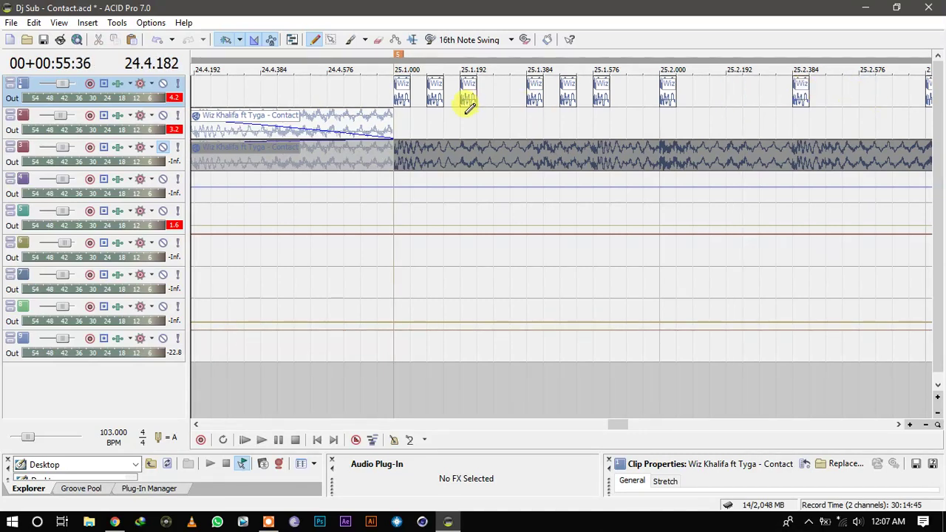
{"action": "left_click", "coordinate": [393, 128]}
{"action": "key", "text": "space"}
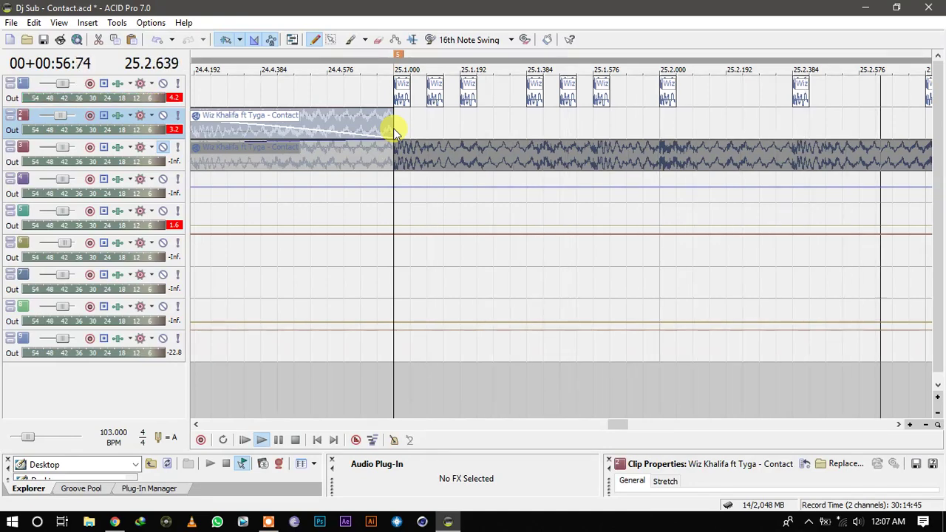
Lengthen the track 1 slices at 25.3.000 and 25.3.384 to about three times their length.
{"action": "key", "text": "space"}
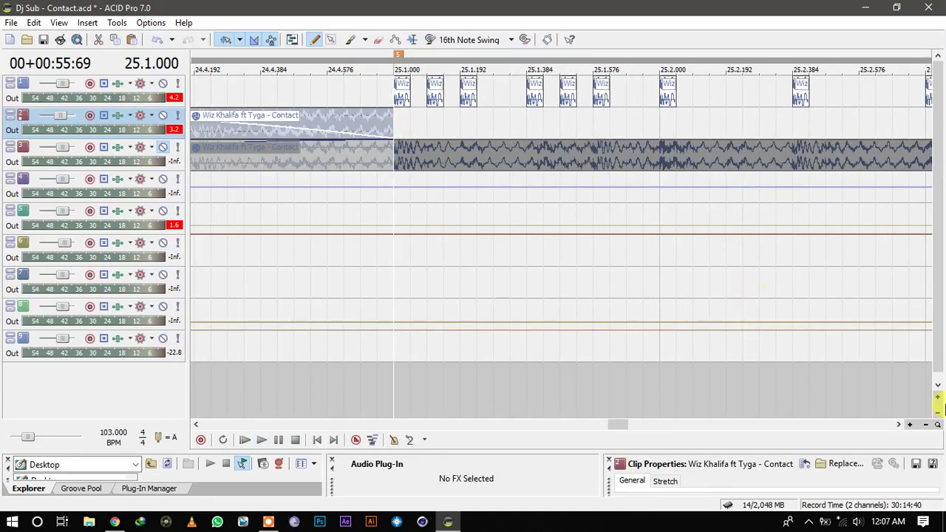
{"action": "left_click", "coordinate": [900, 425]}
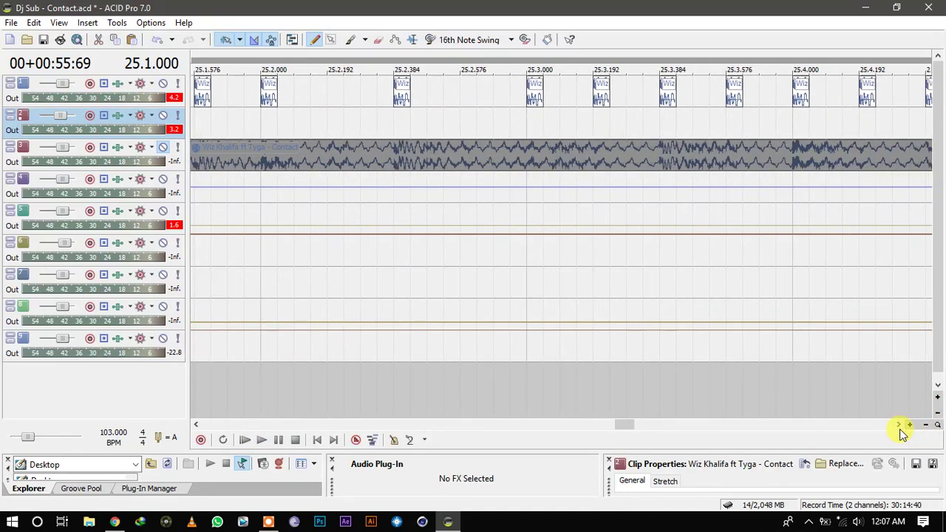
{"action": "left_click", "coordinate": [900, 426]}
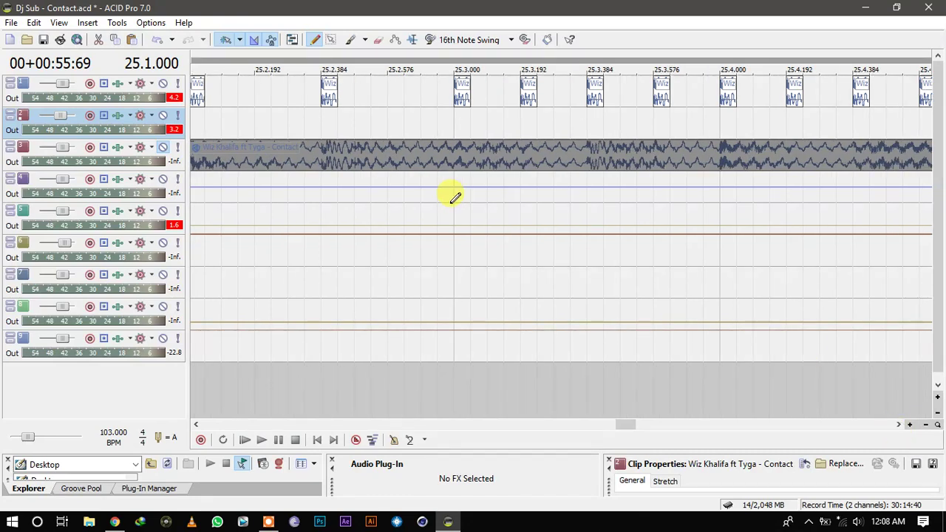
{"action": "left_click", "coordinate": [460, 100]}
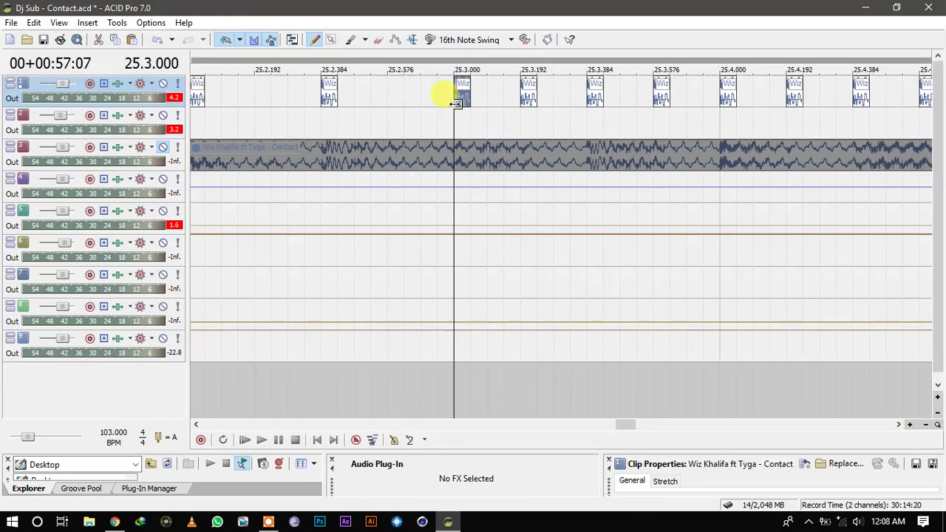
{"action": "left_click_drag", "start_coordinate": [468, 103], "coordinate": [503, 97]}
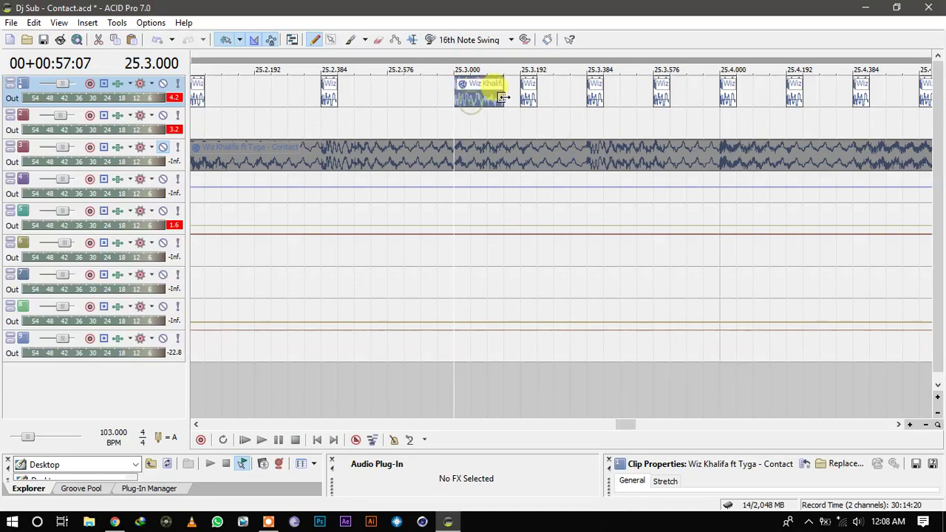
{"action": "left_click_drag", "start_coordinate": [602, 93], "coordinate": [626, 94]}
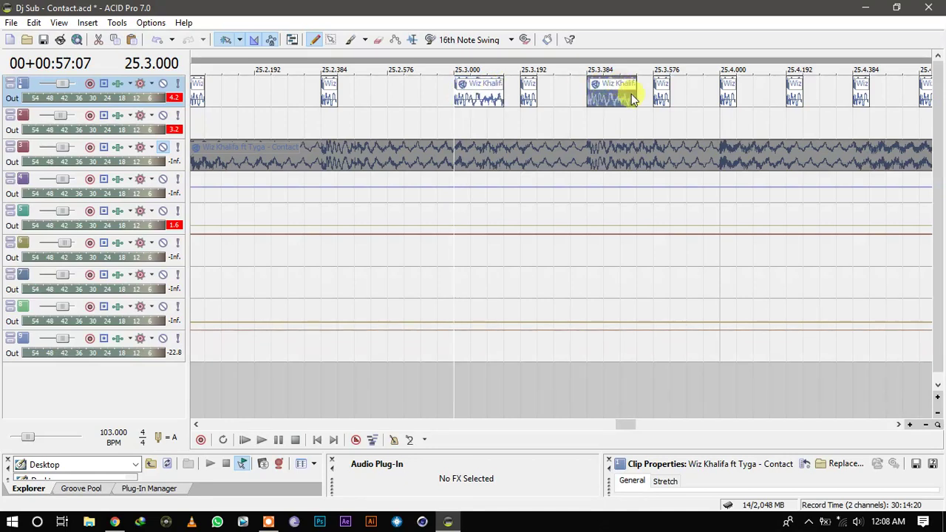
Raise the pitch of the track 1 slices at 25.3.192 and 25.3.576 by 5 semitones and play from 25.3.000.
{"action": "left_click", "coordinate": [526, 90]}
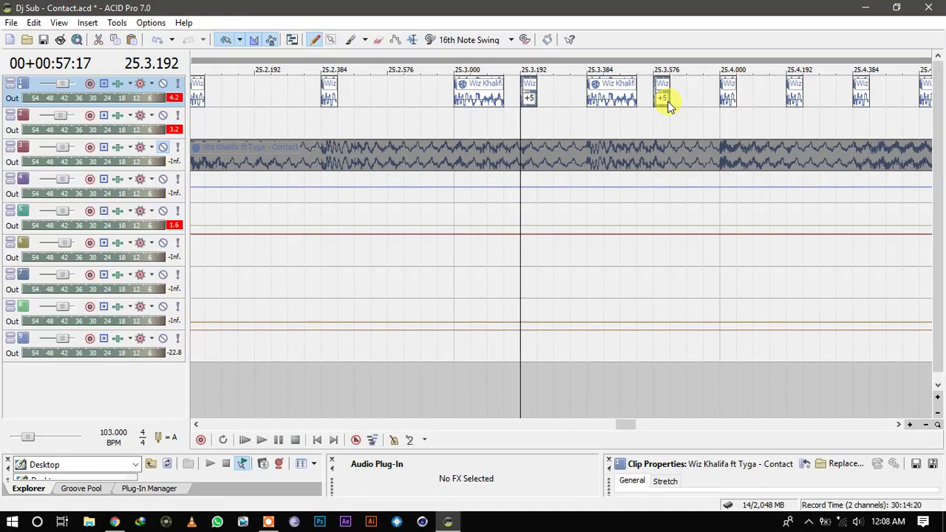
{"action": "left_click", "coordinate": [898, 424]}
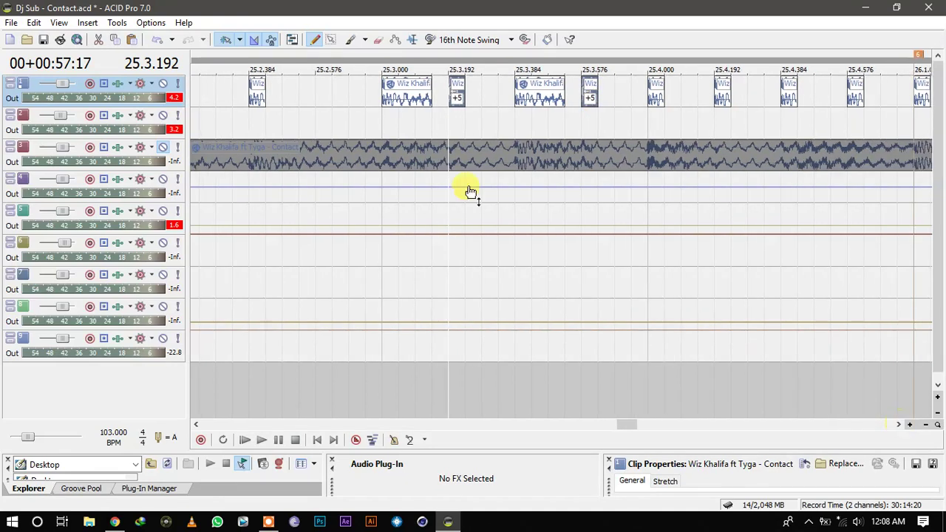
{"action": "left_click", "coordinate": [392, 111]}
{"action": "key", "text": "space"}
{"action": "key", "text": "space"}
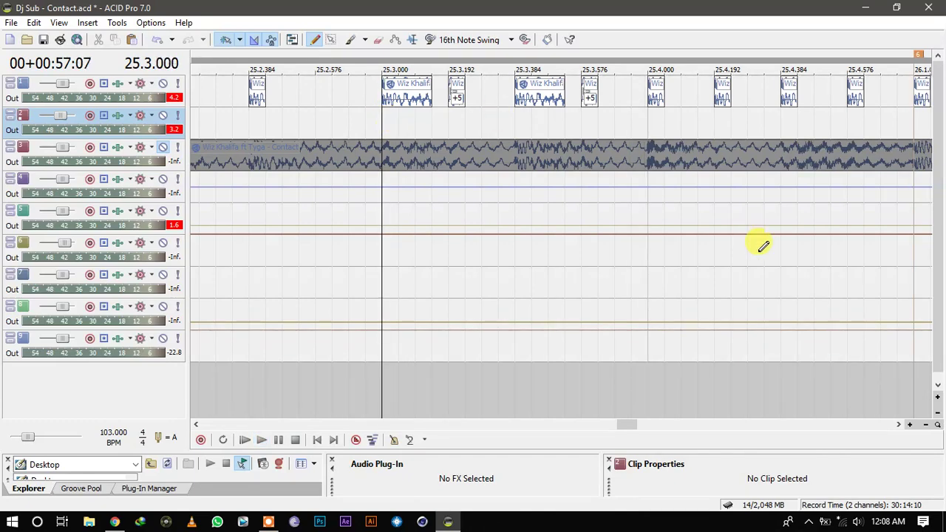
Extend the track 1 slices at 25.4.000 and 25.4.384 over their next neighbours and delete the covered slices at 25.4.192 and 25.4.576.
{"action": "left_click", "coordinate": [899, 425]}
{"action": "left_click", "coordinate": [899, 424]}
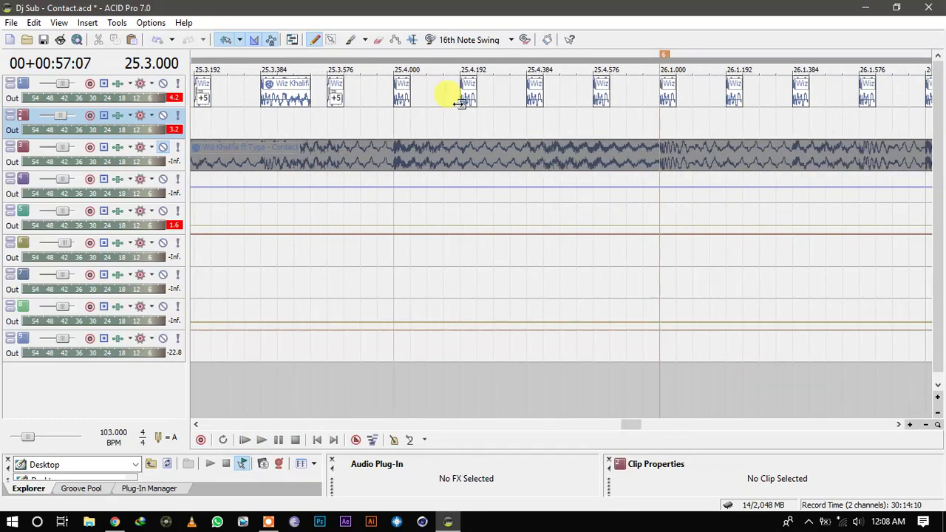
{"action": "left_click_drag", "start_coordinate": [423, 87], "coordinate": [476, 89]}
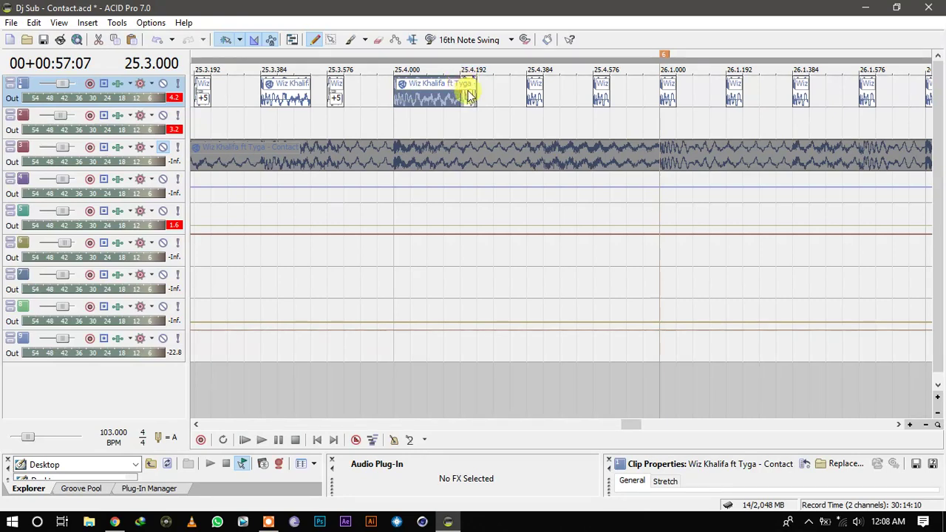
{"action": "left_click", "coordinate": [467, 96]}
{"action": "left_click", "coordinate": [535, 95]}
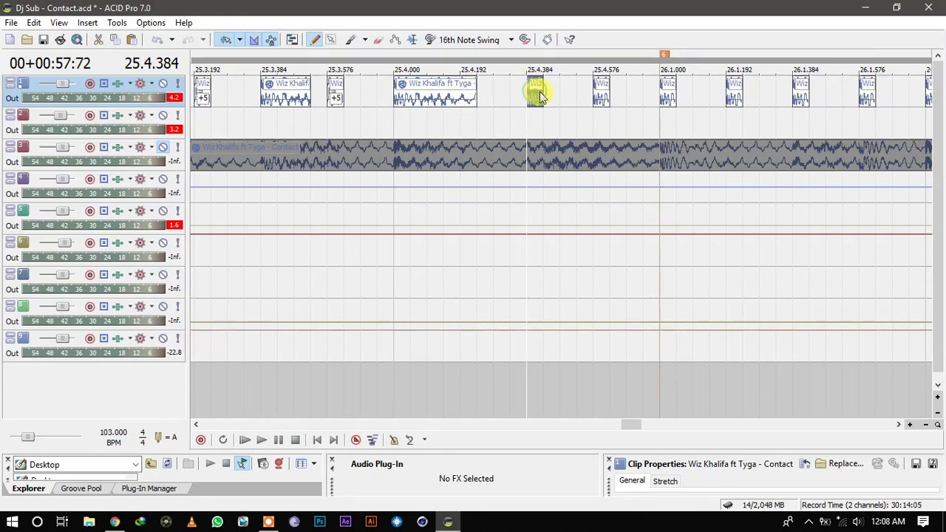
{"action": "left_click", "coordinate": [542, 90]}
{"action": "left_click", "coordinate": [604, 100]}
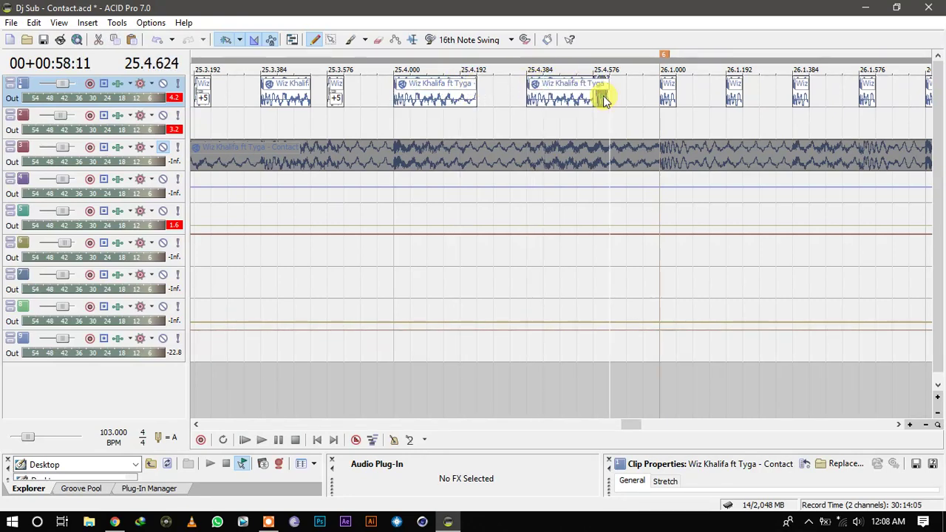
Play the edited track 1 stutter pattern twice from 25.1.000.
{"action": "left_click", "coordinate": [899, 425]}
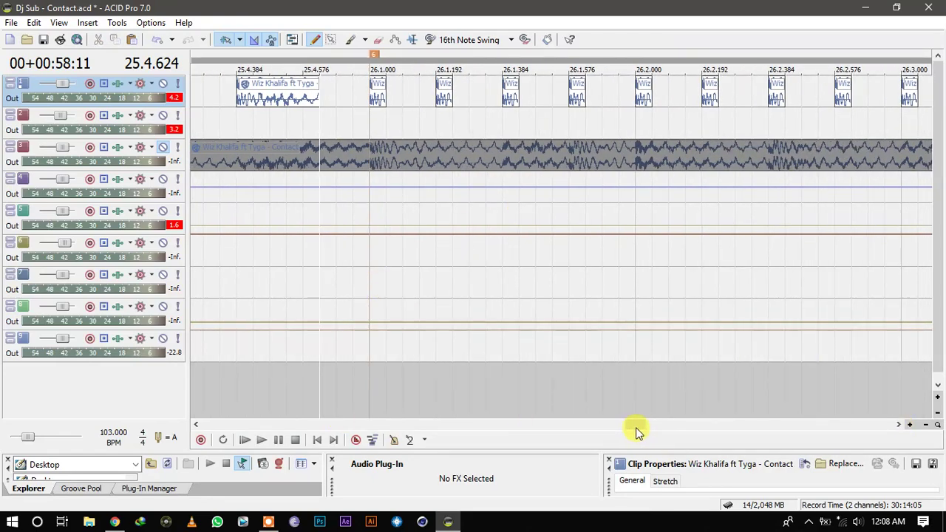
{"action": "left_click_drag", "start_coordinate": [636, 427], "coordinate": [618, 419]}
{"action": "left_click", "coordinate": [436, 204]}
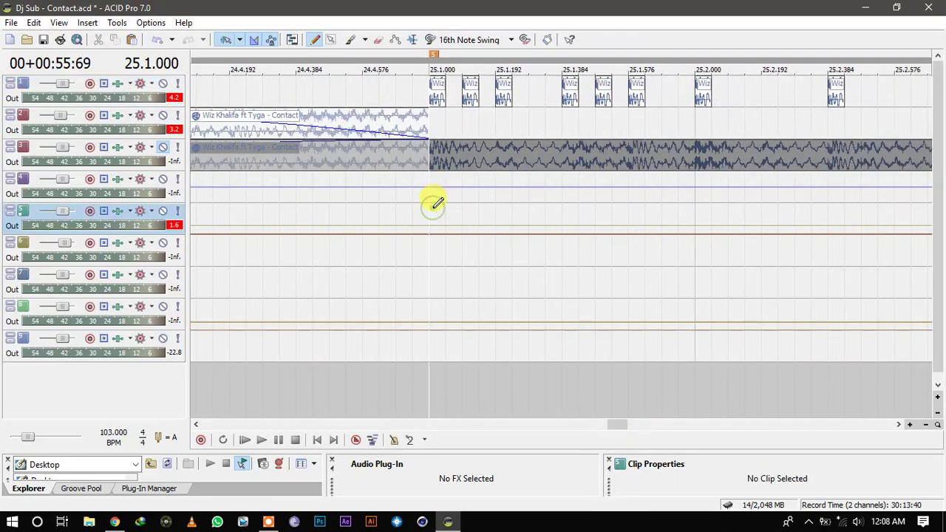
{"action": "key", "text": "space"}
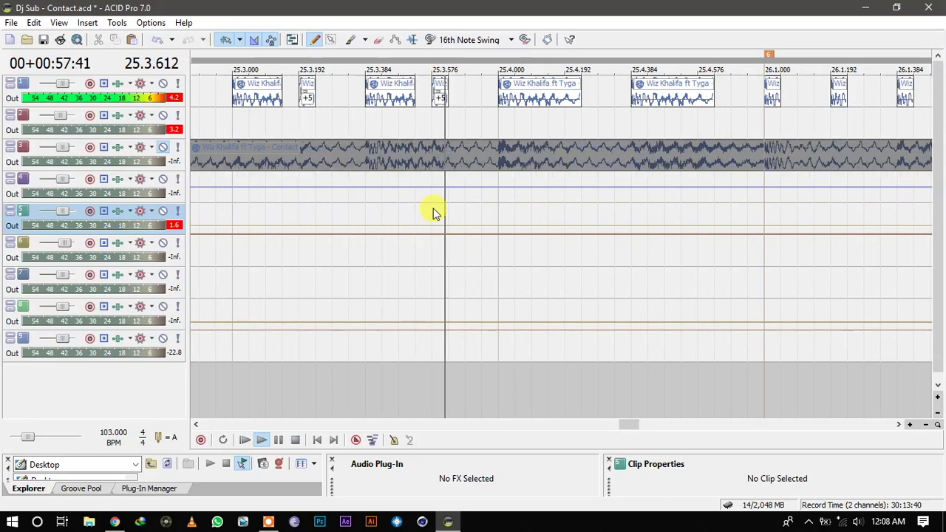
{"action": "key", "text": "space"}
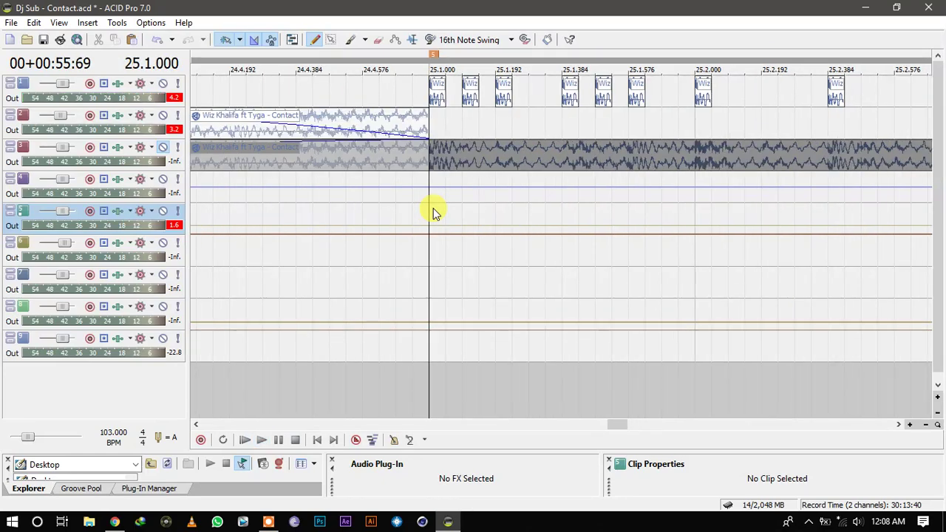
{"action": "key", "text": "space"}
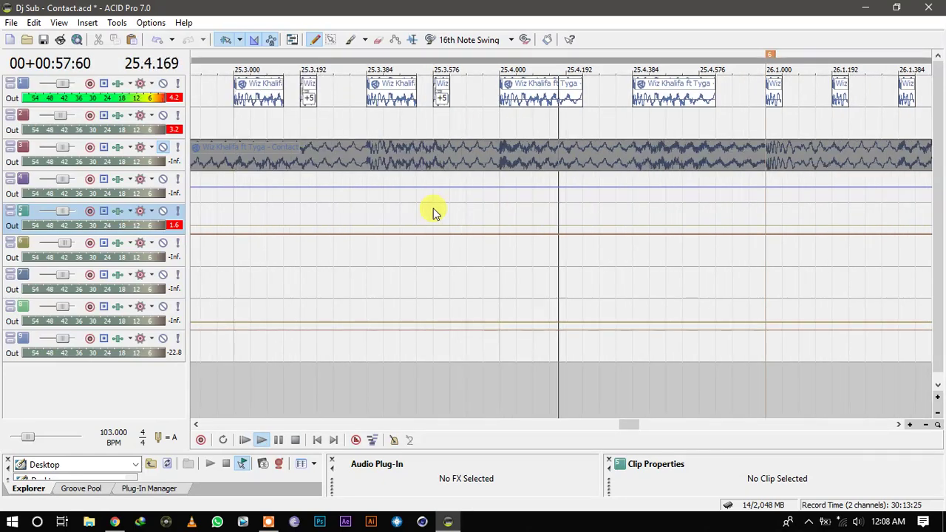
{"action": "key", "text": "space"}
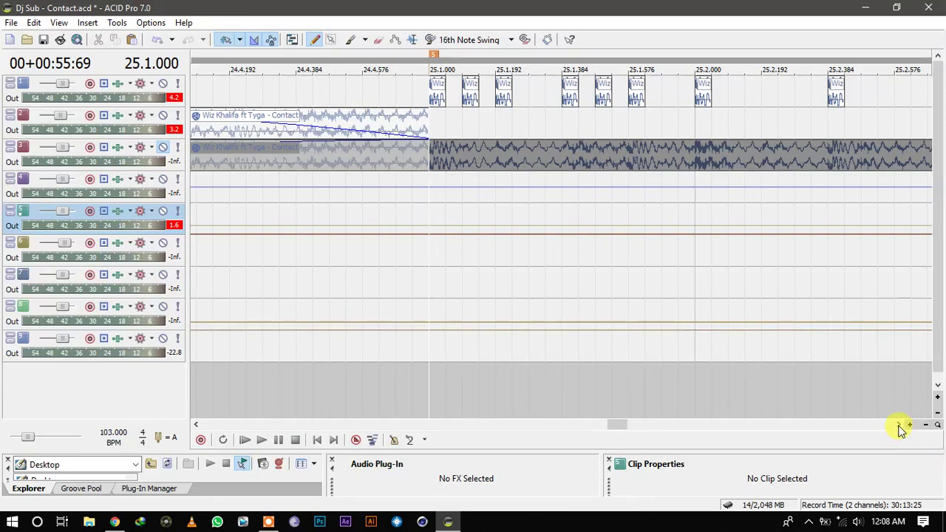
Play the two lengthened track 1 slices from 25.4.000.
{"action": "left_click_drag", "start_coordinate": [898, 425], "coordinate": [899, 425]}
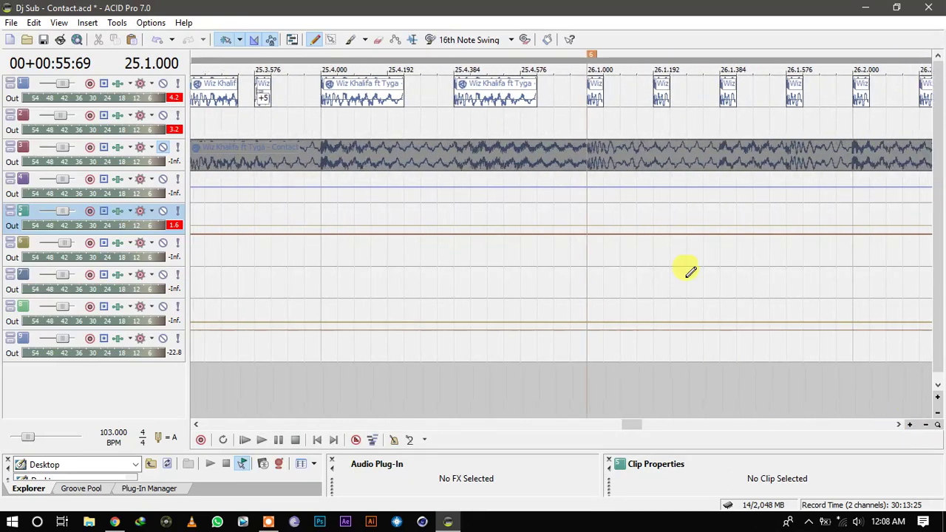
{"action": "left_click", "coordinate": [322, 95]}
{"action": "key", "text": "space"}
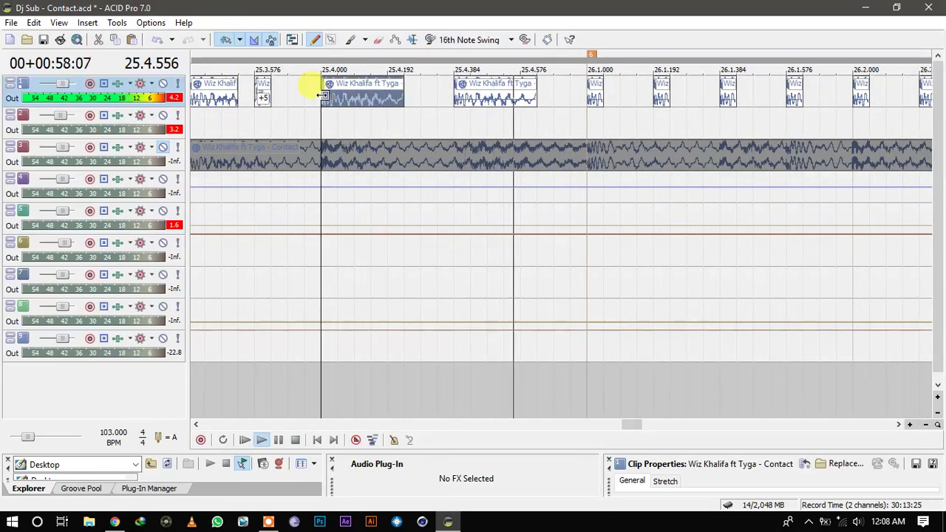
{"action": "key", "text": "space"}
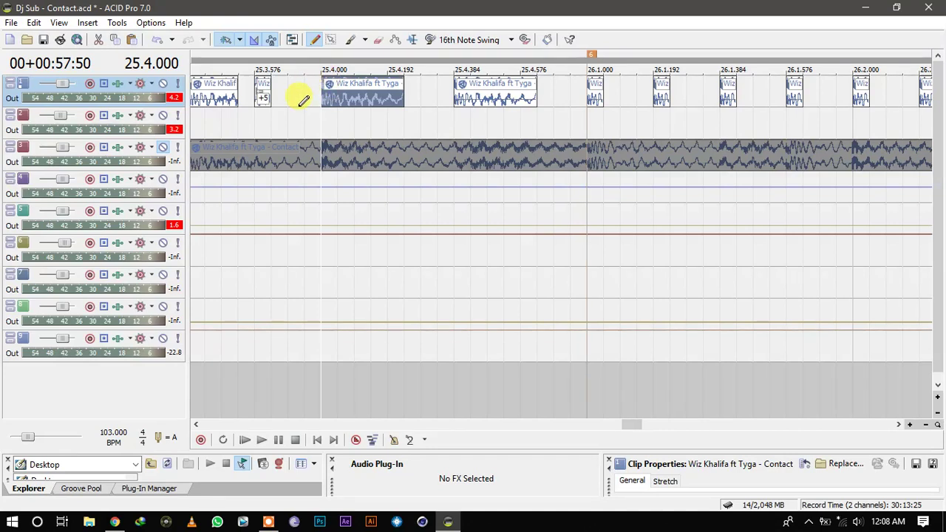
Add copies of the short slice midway between 26.1.000 and 26.1.192 and midway between 26.1.384 and 26.1.576 on track 1.
{"action": "left_click", "coordinate": [591, 104]}
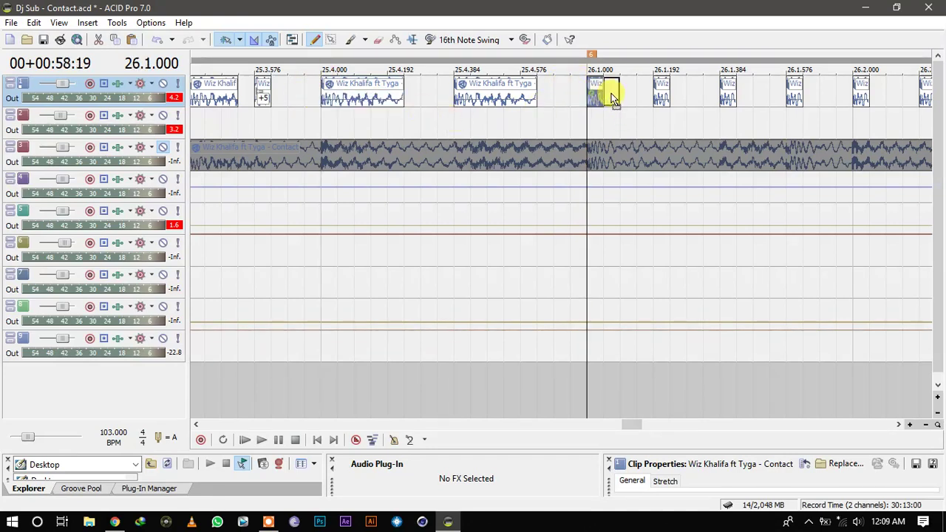
{"action": "left_click_drag", "start_coordinate": [606, 90], "coordinate": [628, 93]}
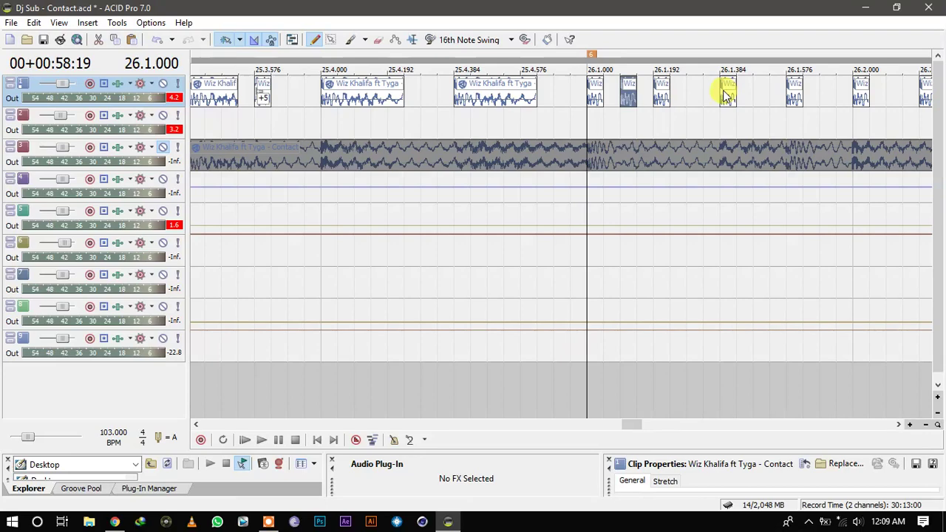
{"action": "left_click", "coordinate": [724, 92]}
{"action": "left_click_drag", "start_coordinate": [724, 93], "coordinate": [761, 93]}
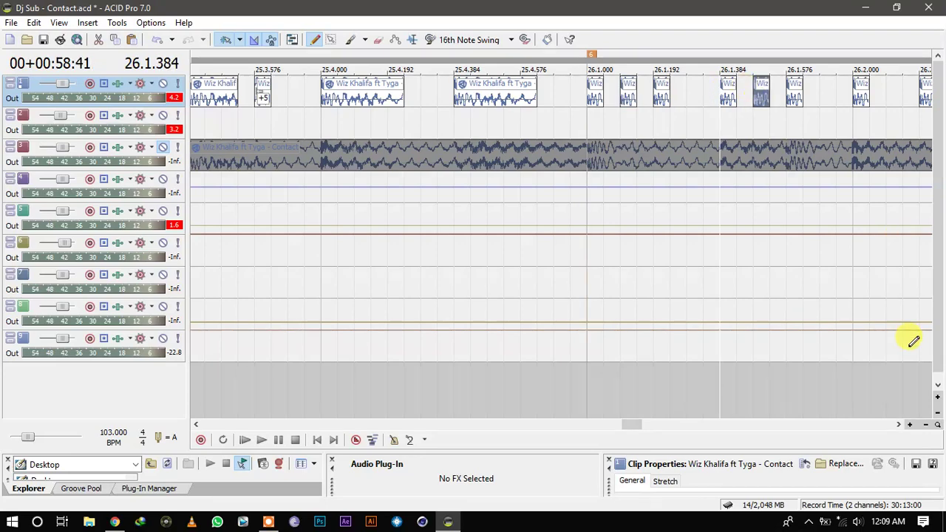
Delete the track 1 slices at 26.2.192 and 26.2.576 and lengthen those at 26.3.000 and 26.3.384 to about three times their length.
{"action": "left_click", "coordinate": [899, 424]}
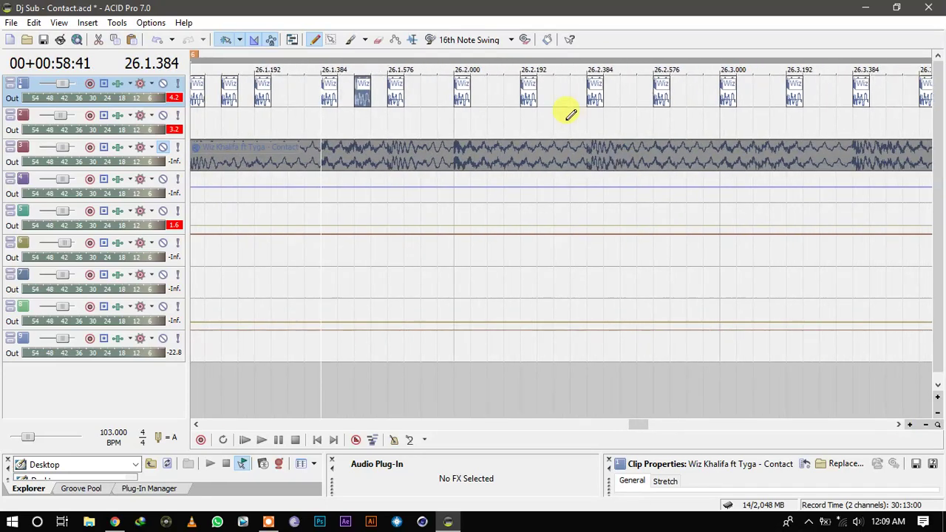
{"action": "left_click", "coordinate": [529, 92]}
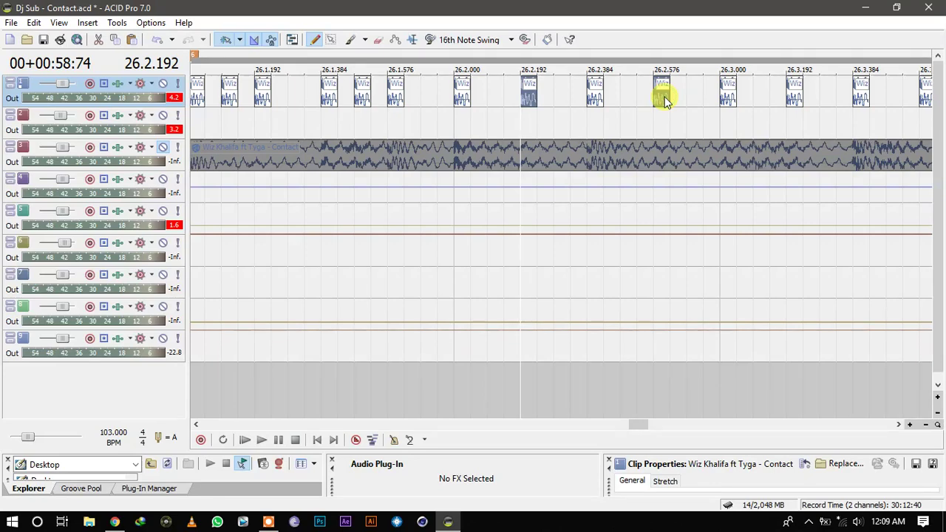
{"action": "left_click", "coordinate": [898, 424]}
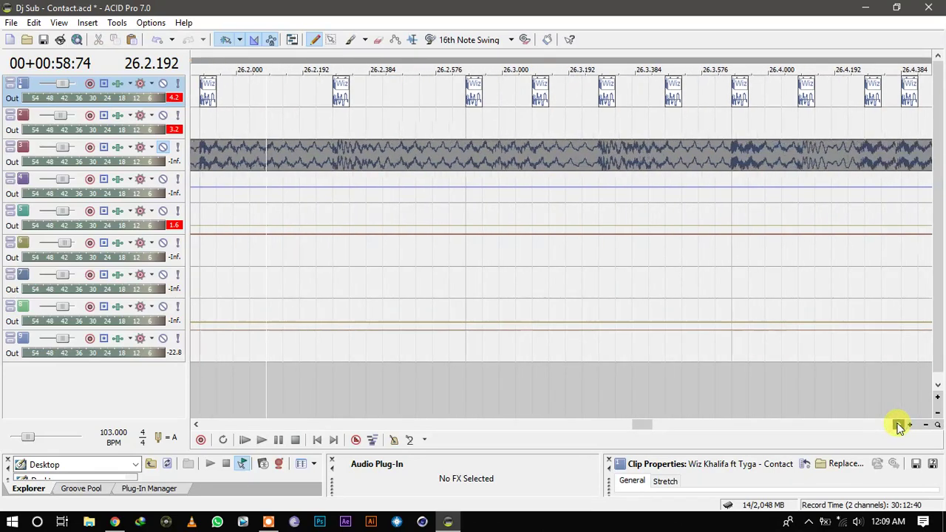
{"action": "left_click", "coordinate": [899, 424]}
{"action": "left_click", "coordinate": [377, 88]}
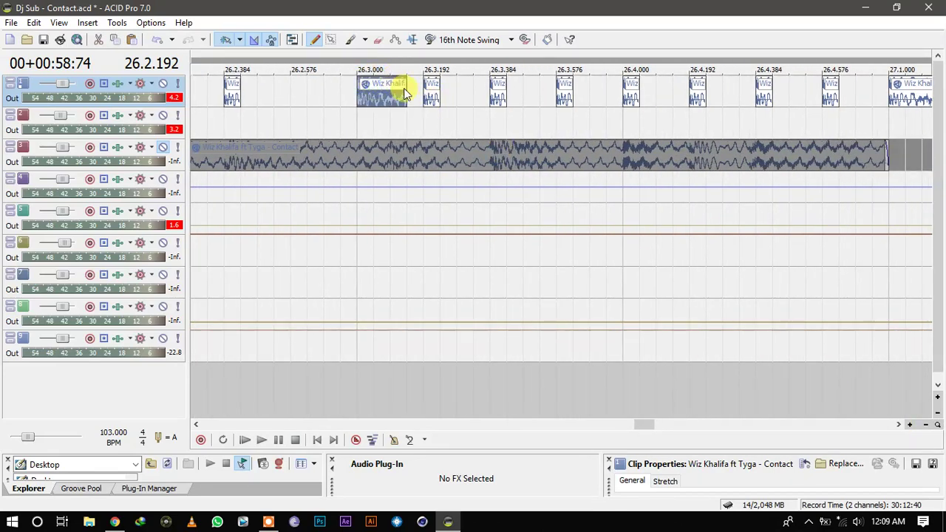
{"action": "left_click_drag", "start_coordinate": [507, 89], "coordinate": [529, 89]}
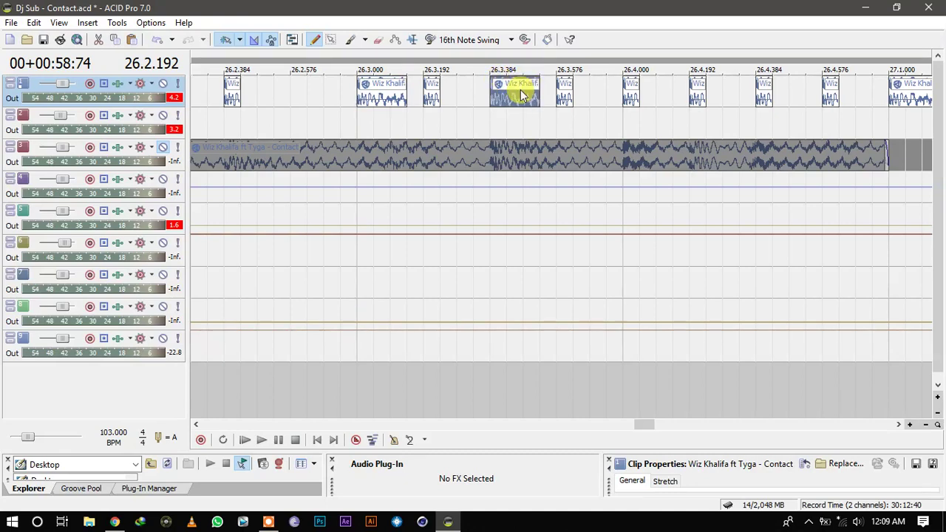
Raise the pitch of the track 1 slices at 26.3.192 and 26.3.576 by 3 semitones.
{"action": "left_click", "coordinate": [428, 83]}
{"action": "left_click", "coordinate": [566, 89], "text": "ctrl"}
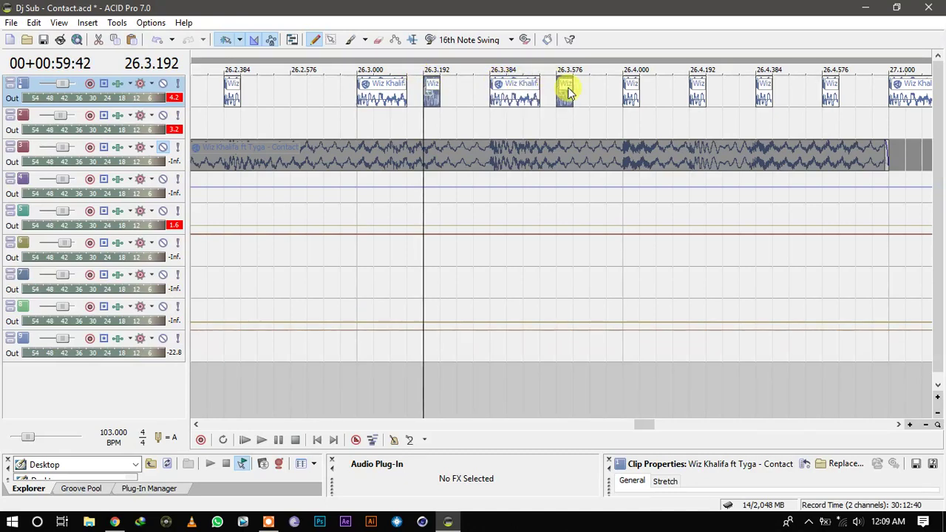
{"action": "key", "text": "equal"}
{"action": "key", "text": "equal"}
{"action": "key", "text": "equal"}
Lengthen the track 1 slice at 26.4.000 to about five times its length, ending just past 26.4.192.
{"action": "left_click", "coordinate": [898, 424]}
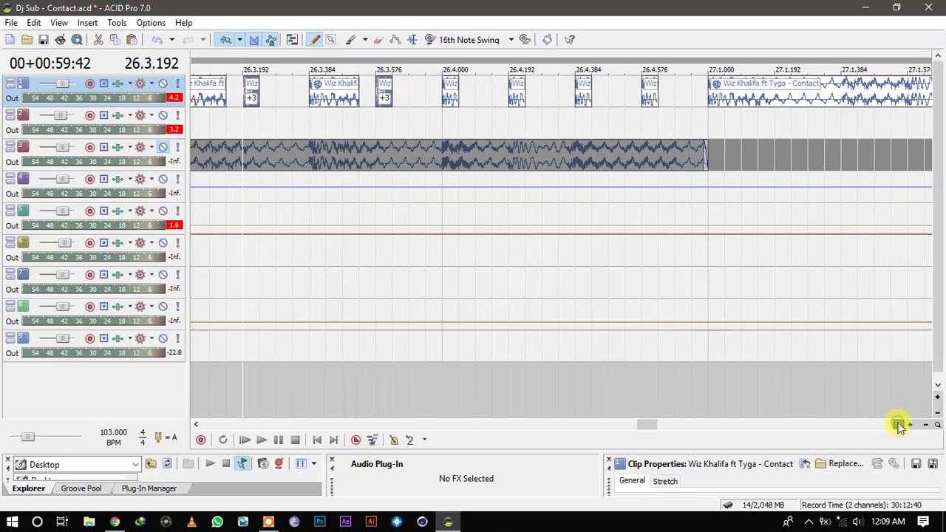
{"action": "left_click", "coordinate": [899, 424]}
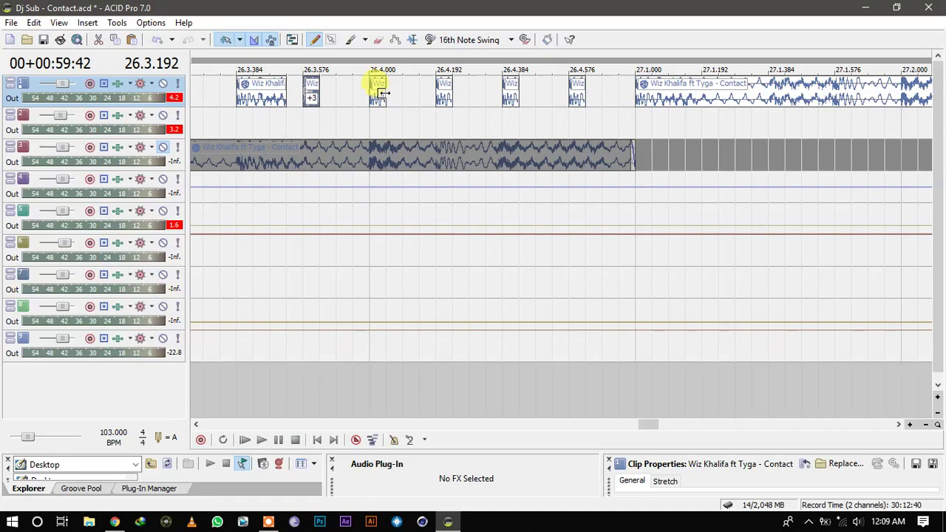
{"action": "left_click_drag", "start_coordinate": [384, 93], "coordinate": [452, 93]}
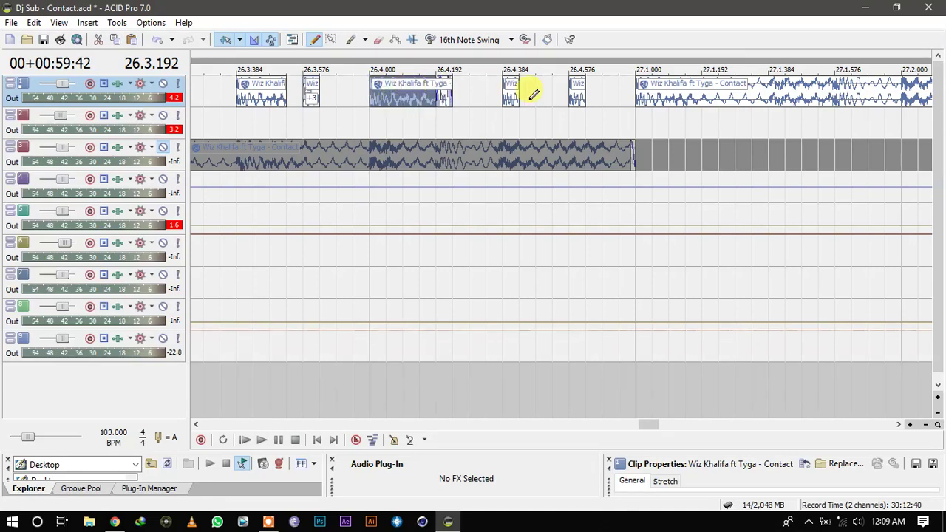
Delete the short track 1 slices at 26.4.192 and 26.4.576 and raise the slice at 26.4.384 by 3 semitones.
{"action": "left_click_drag", "start_coordinate": [515, 98], "coordinate": [592, 100]}
{"action": "key", "text": "ctrl+z"}
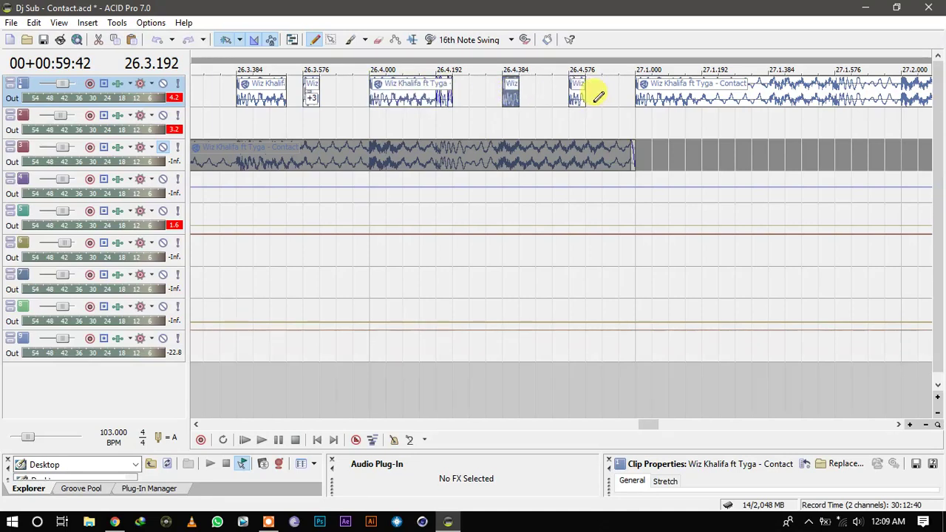
{"action": "left_click", "coordinate": [580, 96]}
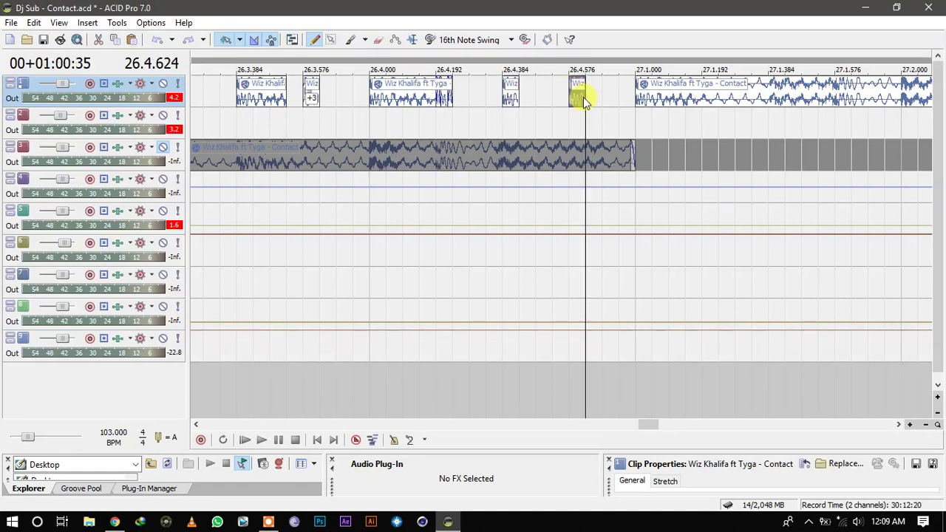
{"action": "left_click_drag", "start_coordinate": [580, 96], "coordinate": [510, 102]}
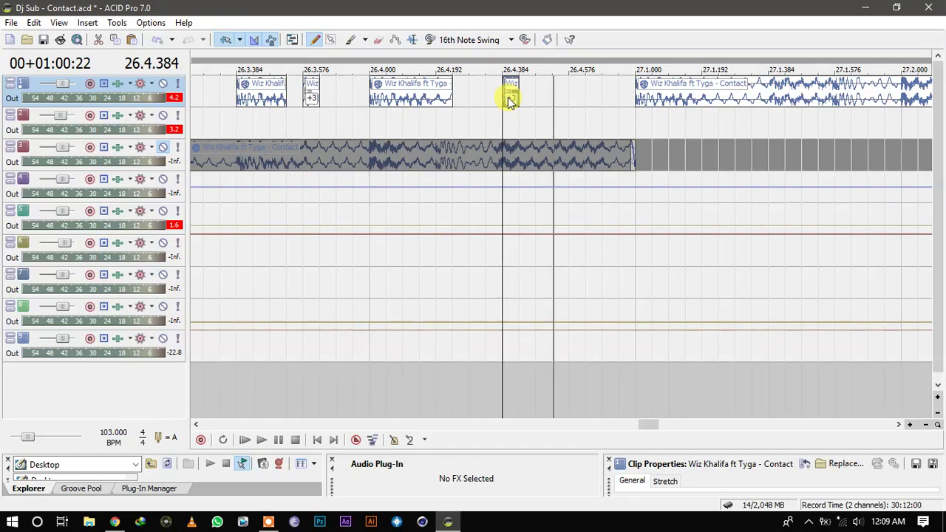
Play the full stutter pattern from 25.1.000.
{"action": "scroll", "coordinate": [509, 101], "scroll_direction": "down", "scroll_amount": 5}
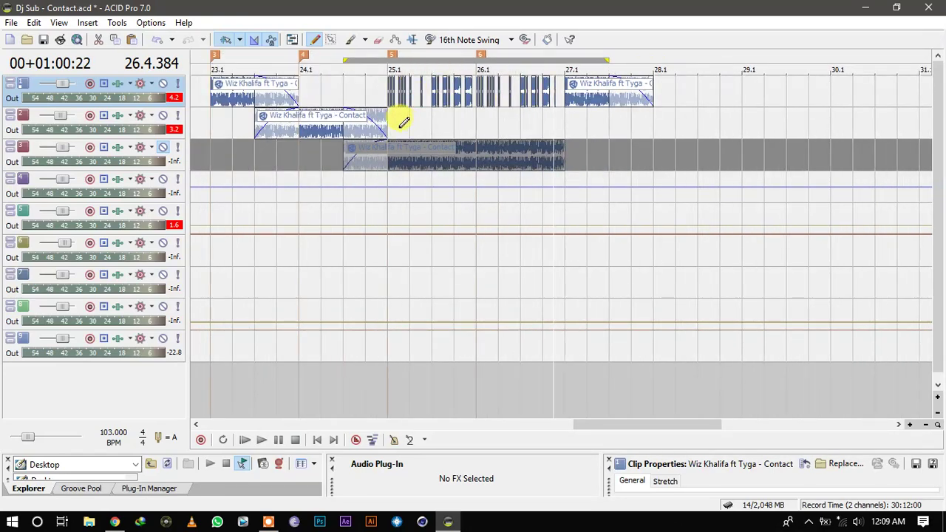
{"action": "left_click", "coordinate": [387, 127]}
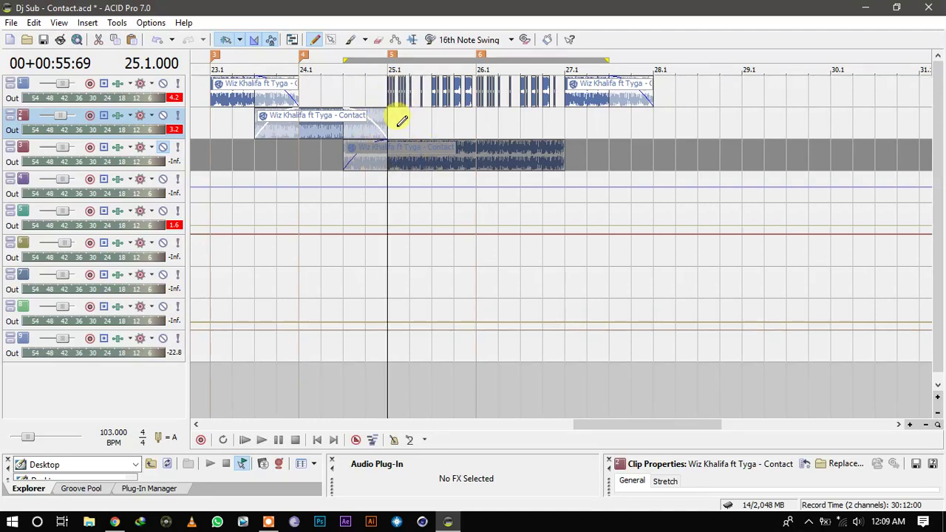
{"action": "key", "text": "space"}
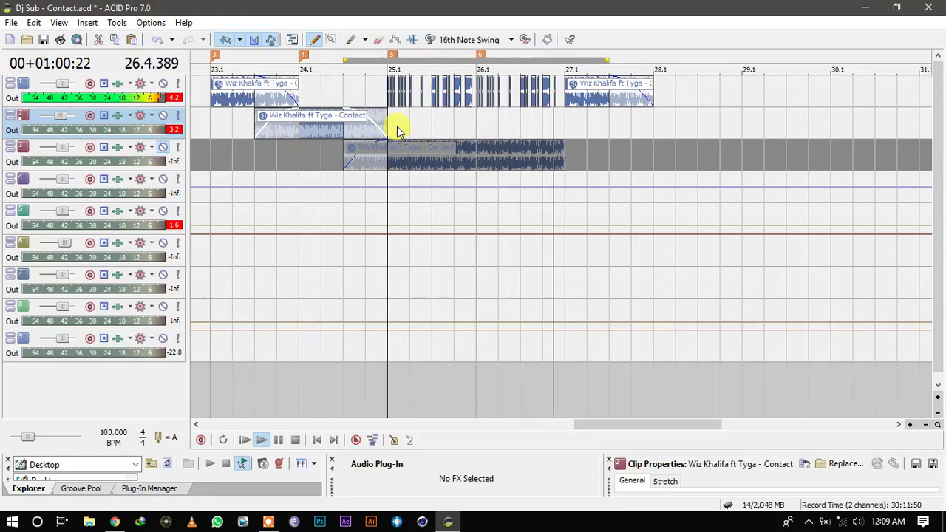
{"action": "key", "text": "space"}
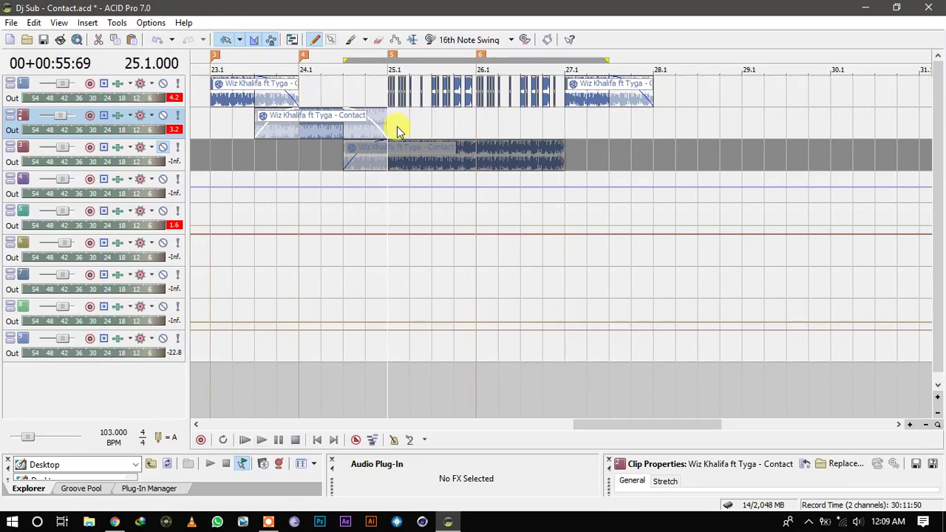
Unmute track 3 and give its Contact clip a one-beat fade-out from 26.4 to 27.1.
{"action": "left_click", "coordinate": [163, 148]}
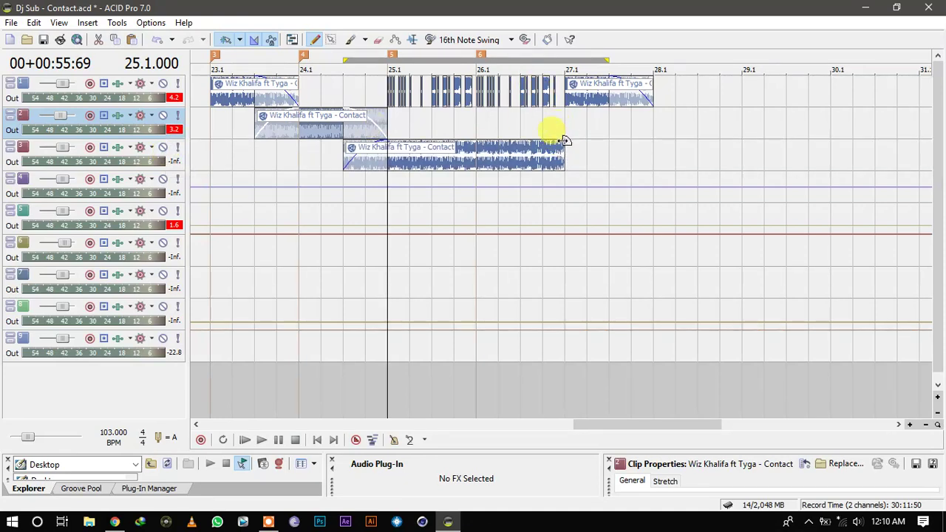
{"action": "left_click_drag", "start_coordinate": [564, 141], "coordinate": [545, 142]}
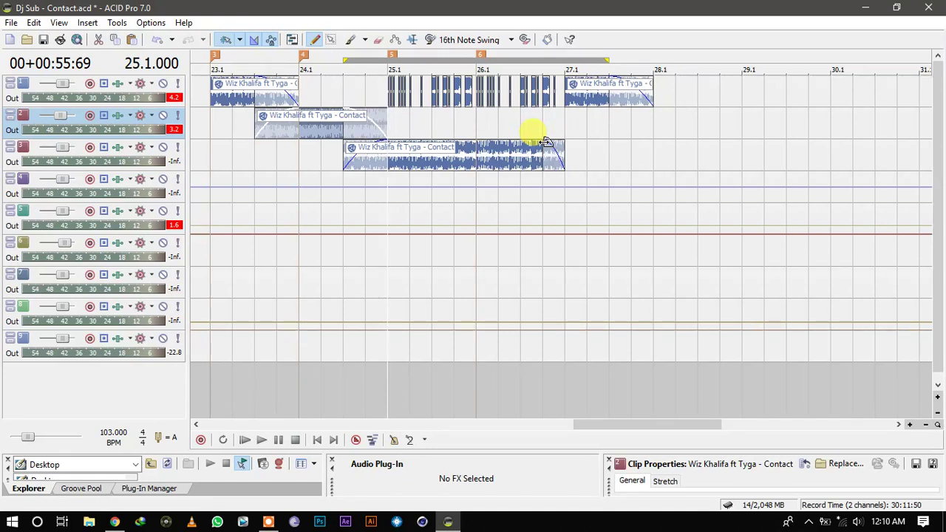
Play the arrangement from 23.1.000 to hear the stutter pattern together with track 3.
{"action": "left_click", "coordinate": [214, 152]}
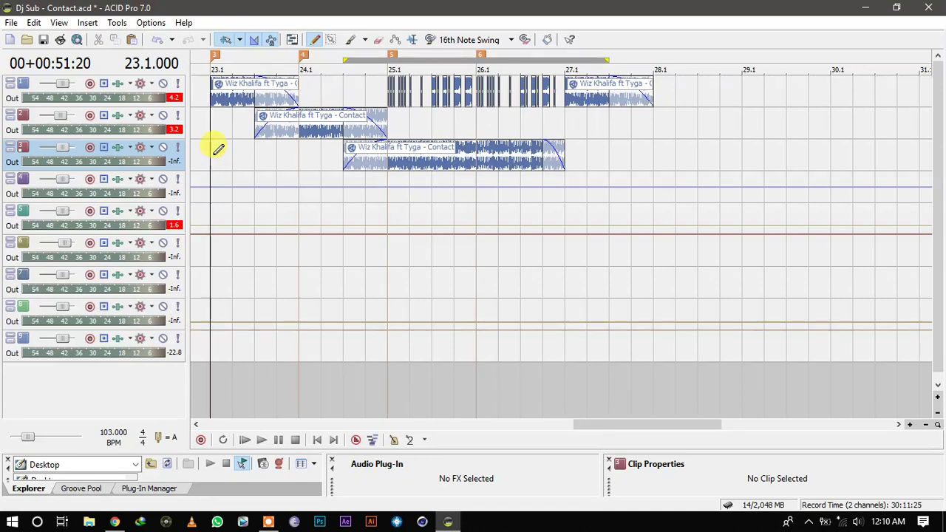
{"action": "key", "text": "space"}
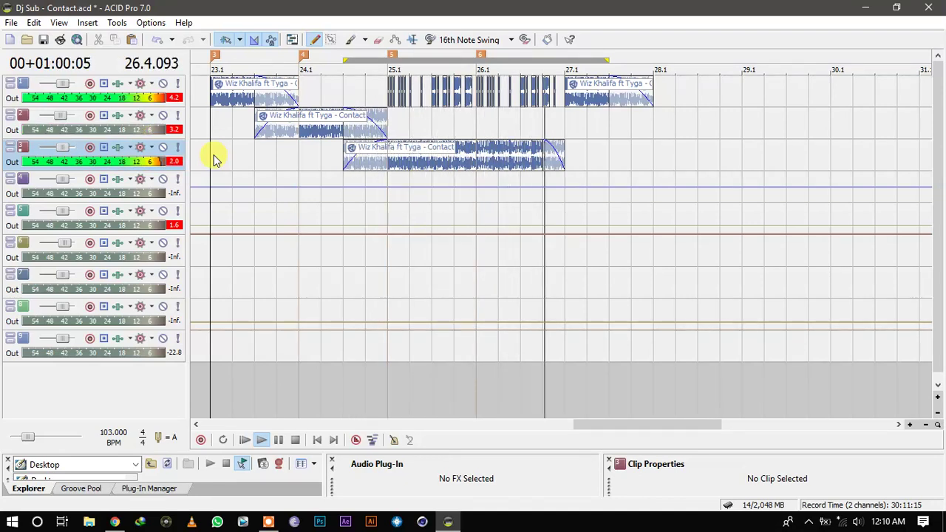
{"action": "key", "text": "space"}
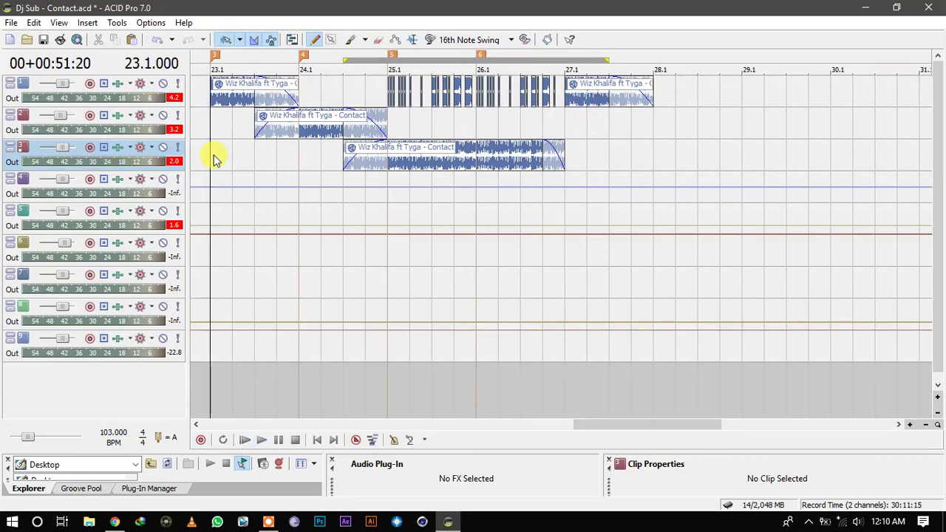
Remove the fade-out from the track 1 clip starting at 27.1.000 and play the clip from its start.
{"action": "left_click", "coordinate": [487, 168]}
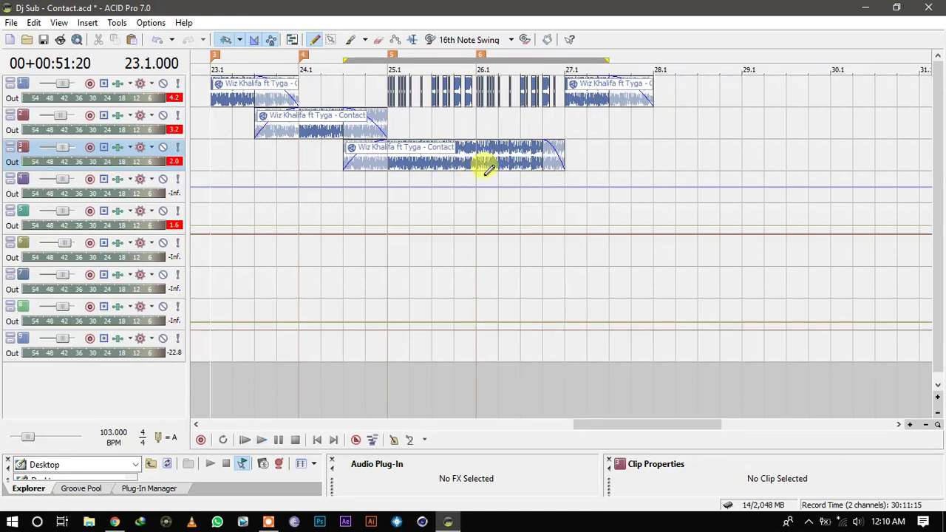
{"action": "left_click", "coordinate": [567, 104]}
{"action": "scroll", "coordinate": [567, 105], "scroll_direction": "up", "scroll_amount": 4}
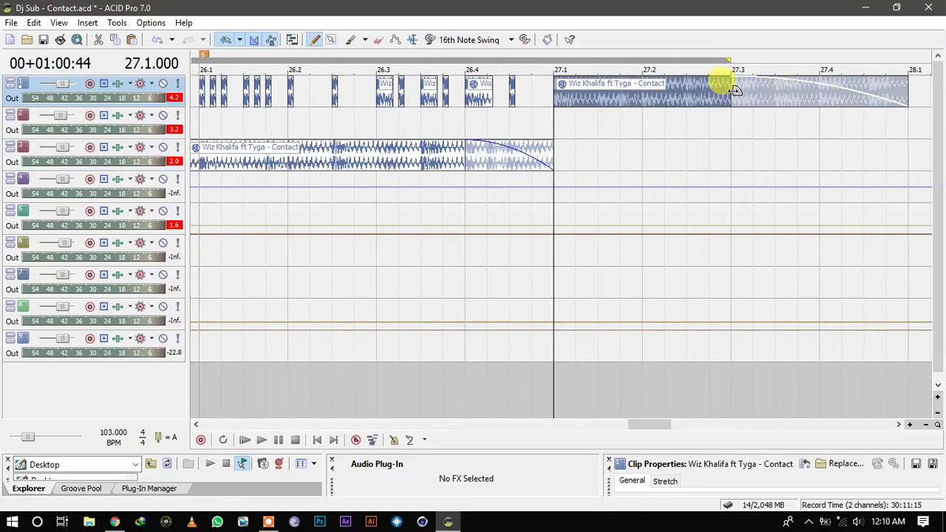
{"action": "left_click_drag", "start_coordinate": [735, 89], "coordinate": [944, 100]}
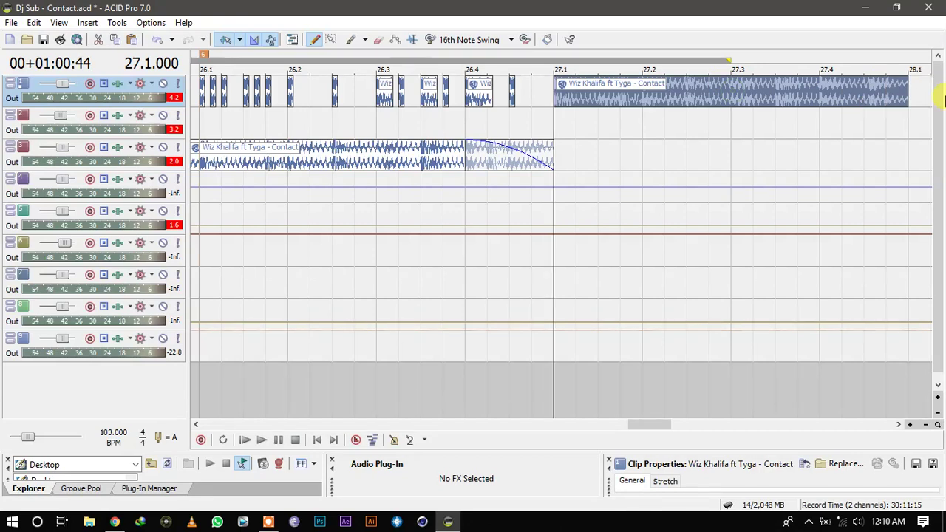
{"action": "key", "text": "space"}
{"action": "key", "text": "space"}
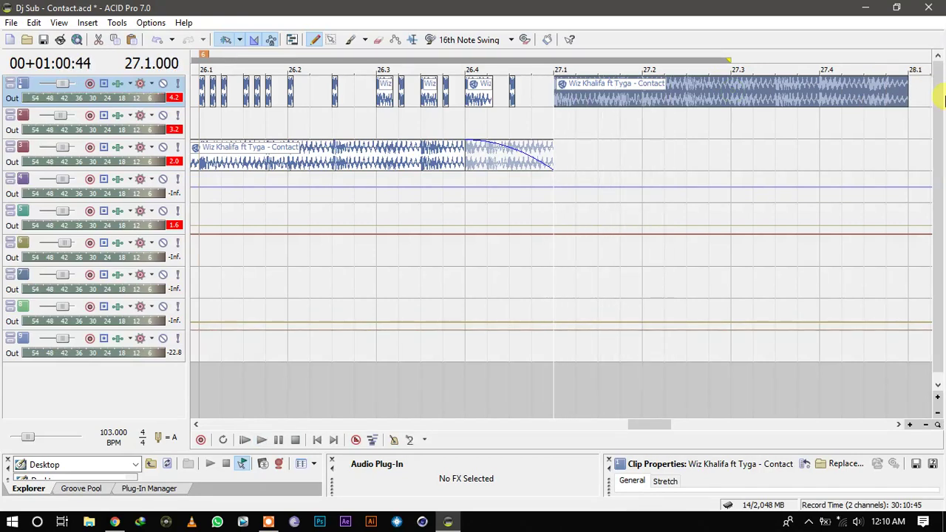
Split the track 1 clip at 27.2.000 and play from the split point.
{"action": "left_click", "coordinate": [640, 100]}
{"action": "key", "text": "s"}
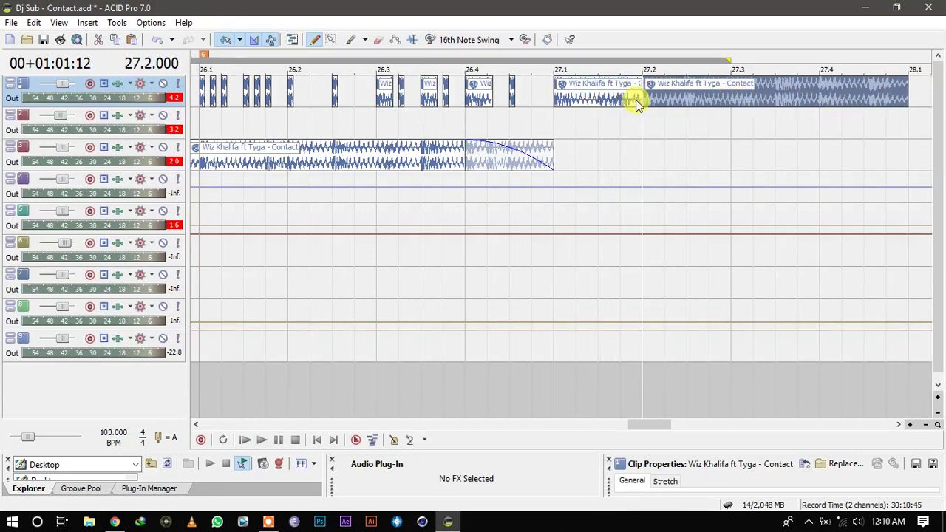
{"action": "key", "text": "space"}
{"action": "key", "text": "space"}
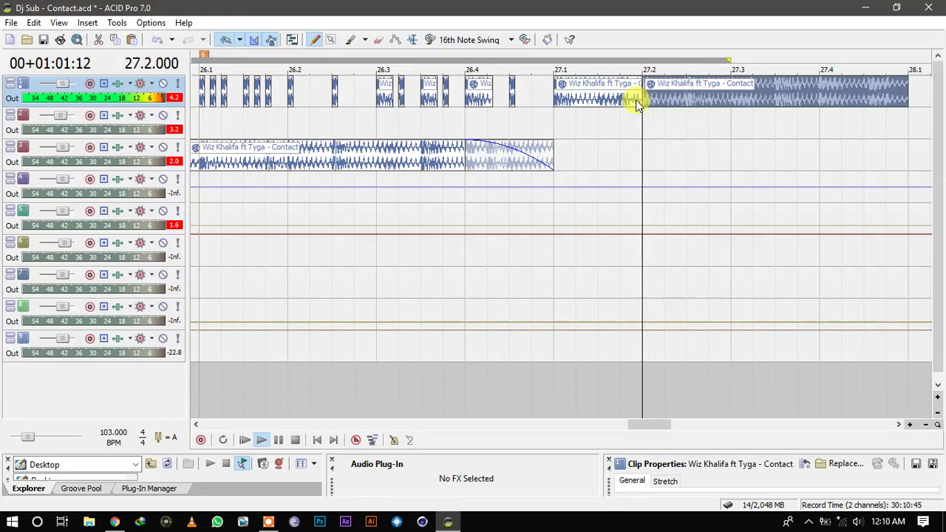
Split the track 1 clip at 27.2.384 and delete the part after the split.
{"action": "left_click", "coordinate": [686, 101]}
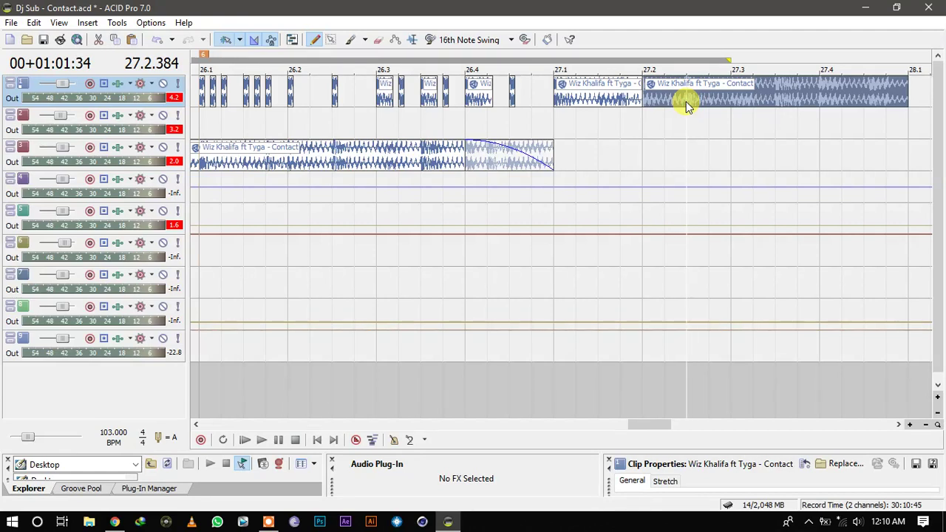
{"action": "key", "text": "s"}
{"action": "key", "text": "Delete"}
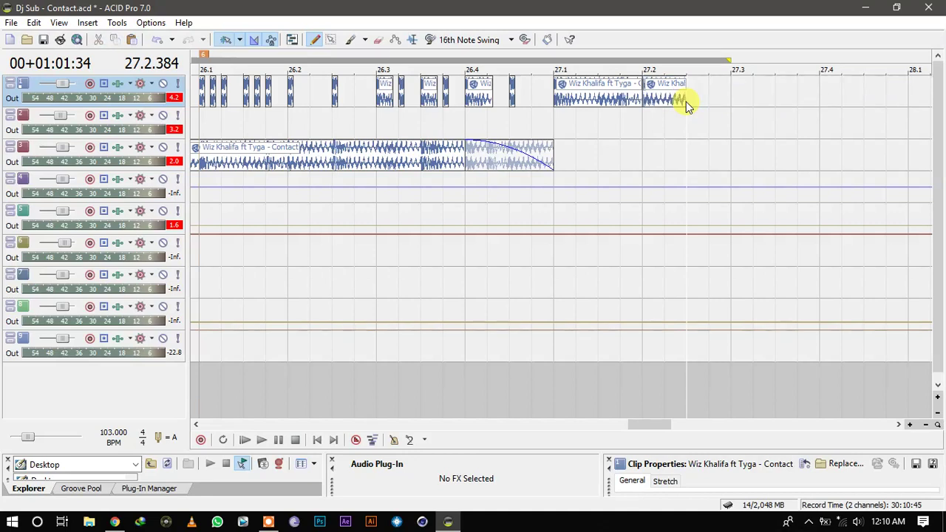
Extend the end of the track 1 clip starting at 27.2.000 to 28.2.000.
{"action": "left_click_drag", "start_coordinate": [658, 105], "coordinate": [645, 106]}
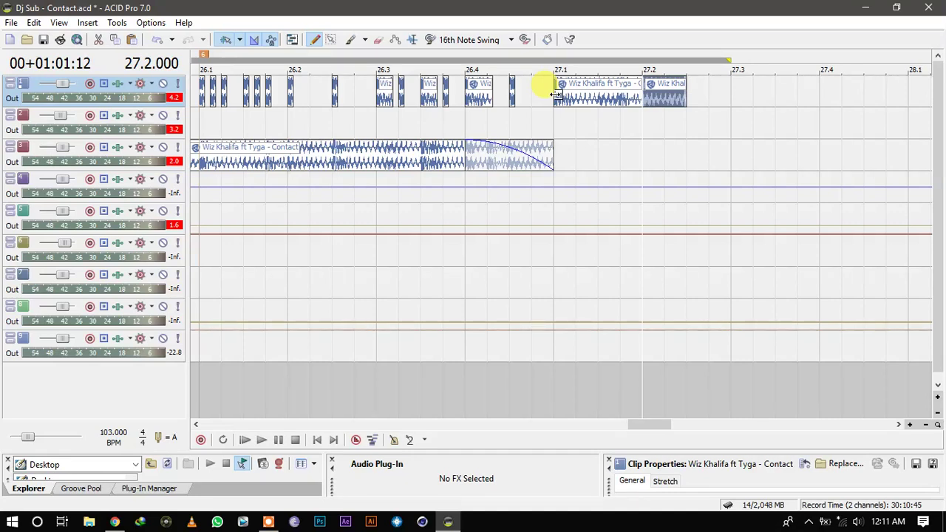
{"action": "left_click_drag", "start_coordinate": [686, 87], "coordinate": [936, 86]}
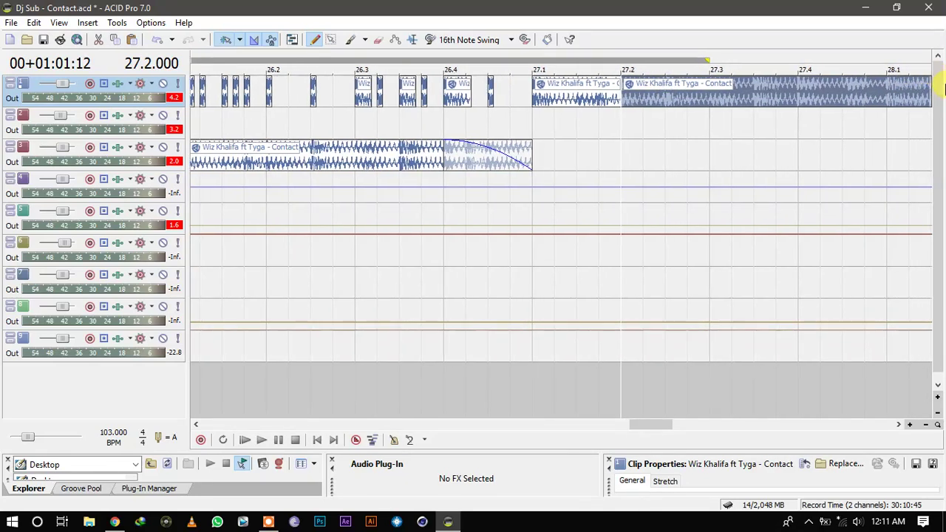
Play the extended track 1 section from 27.1.000.
{"action": "left_click", "coordinate": [527, 112]}
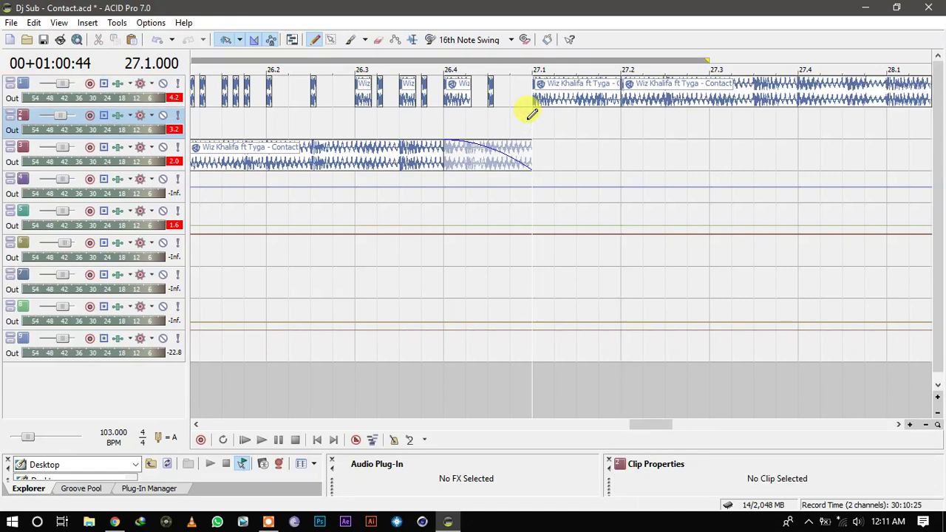
{"action": "key", "text": "space"}
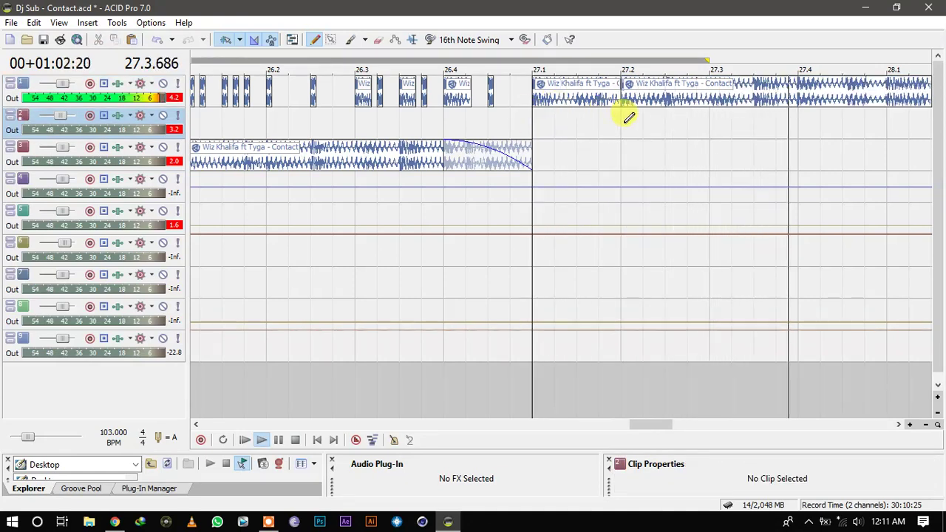
{"action": "key", "text": "space"}
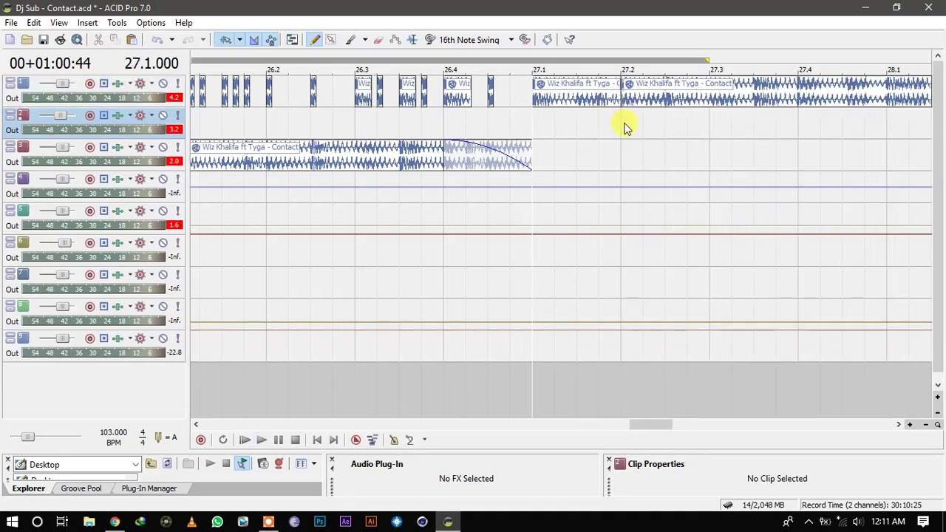
Play track 1 briefly from 28.1.000 and split the clip there.
{"action": "left_click", "coordinate": [891, 92]}
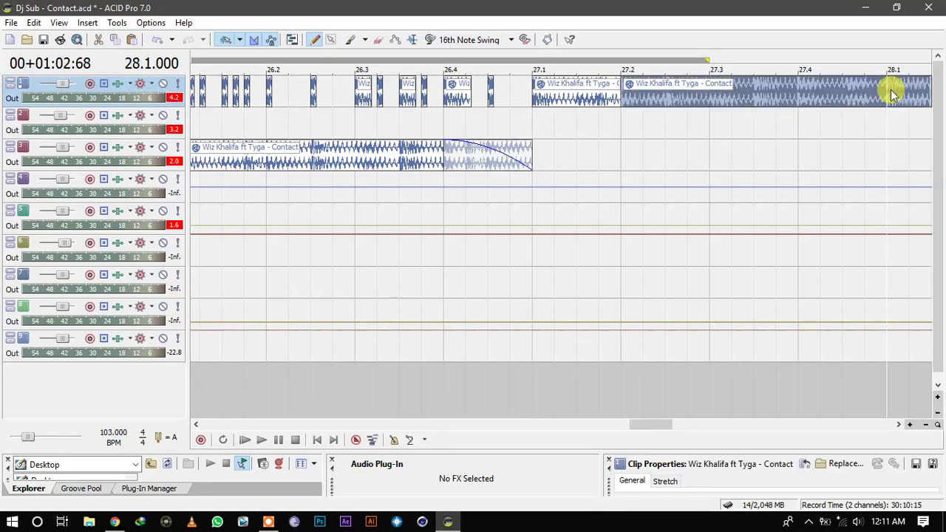
{"action": "key", "text": "space"}
{"action": "key", "text": "space"}
{"action": "key", "text": "s"}
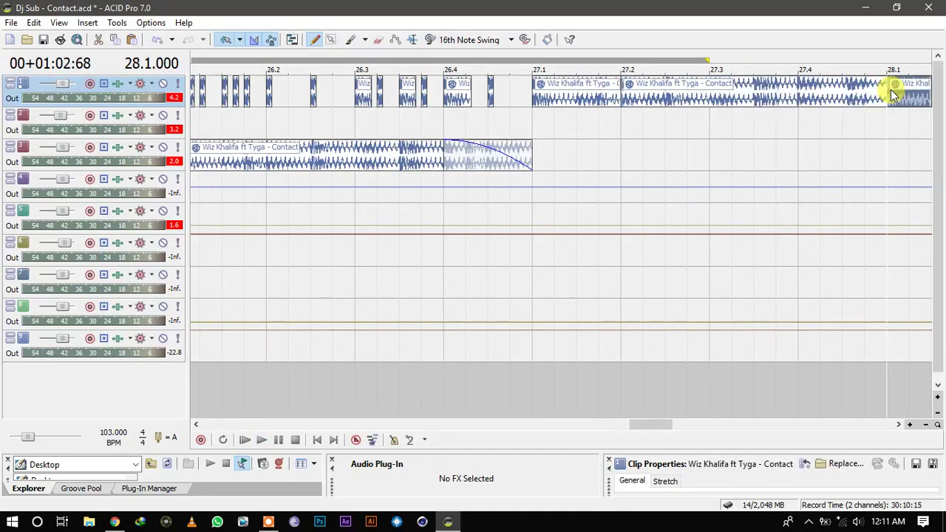
{"action": "key", "text": "Delete"}
{"action": "left_click", "coordinate": [537, 95]}
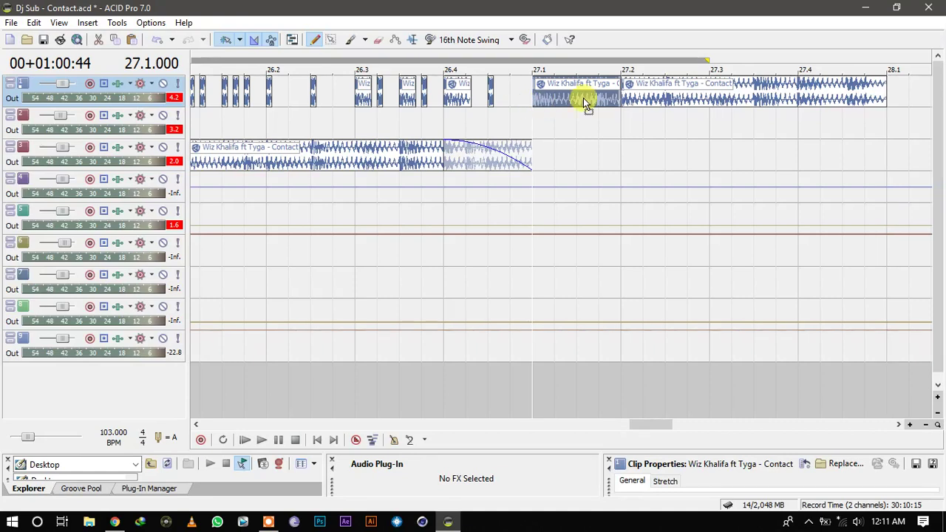
{"action": "key", "text": "ctrl+z"}
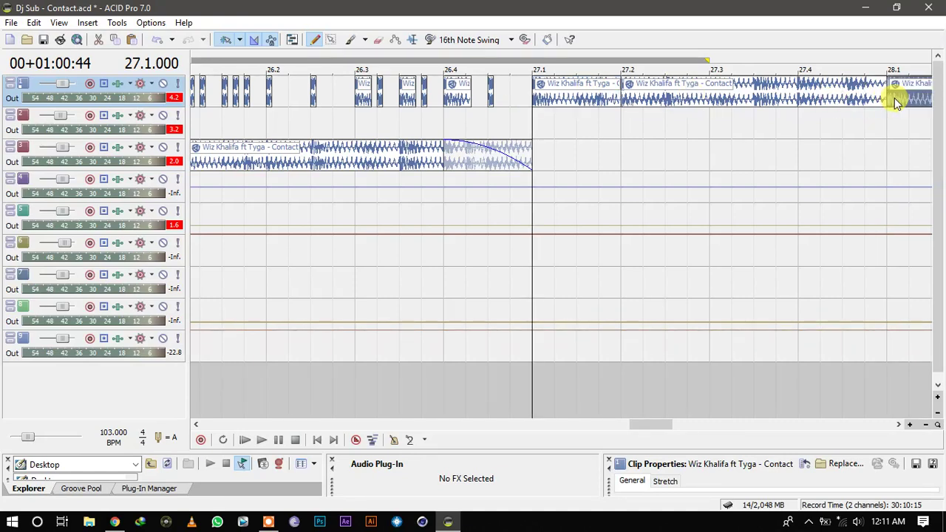
Play the split track 1 clips from 27.1.000.
{"action": "key", "text": "space"}
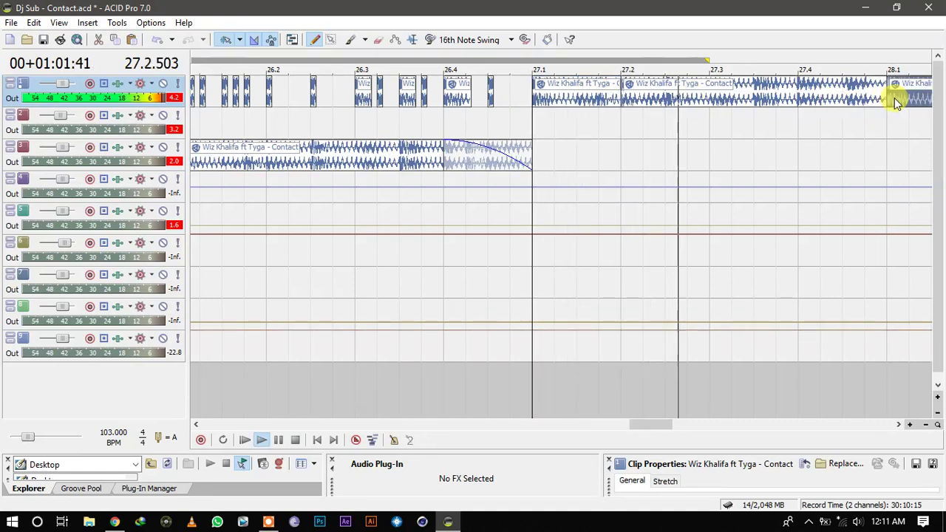
{"action": "key", "text": "space"}
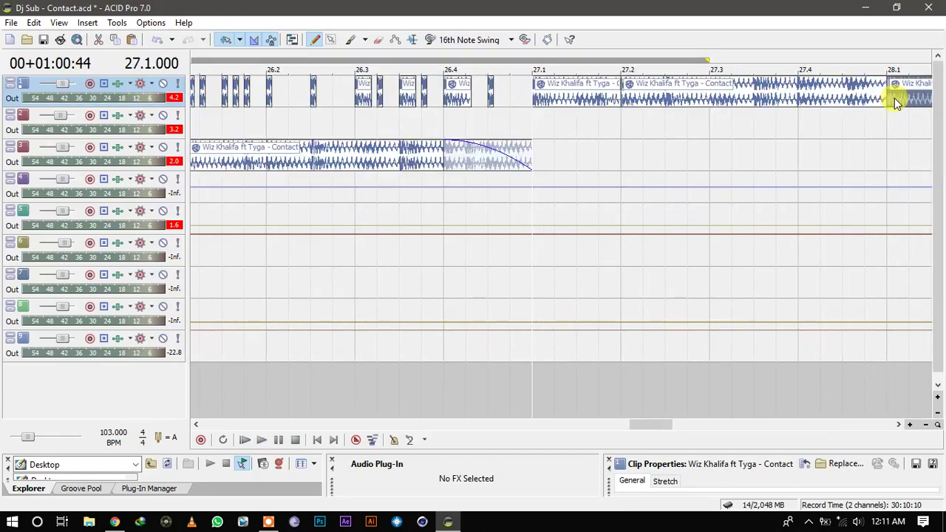
{"action": "left_click", "coordinate": [899, 424]}
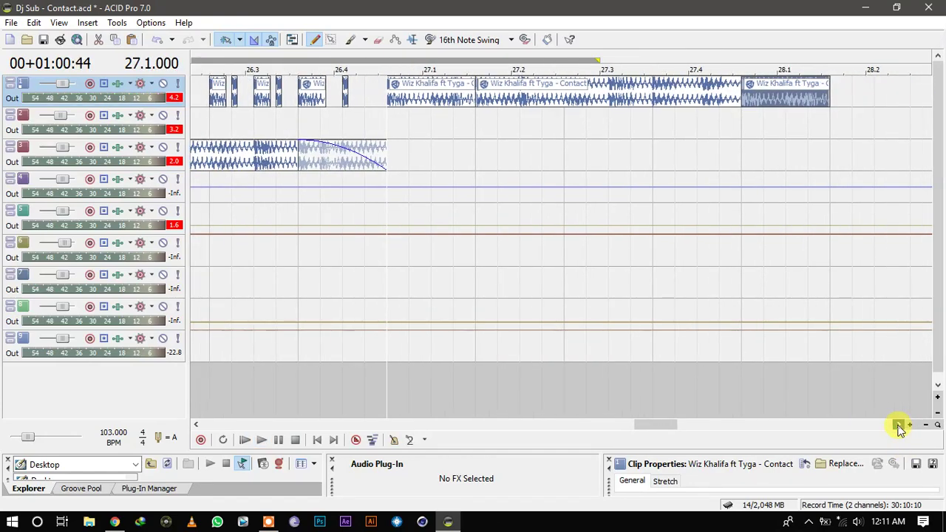
Play from 27.1.000 and remove the track 1 audio between 27.2.384 and 28.1.000.
{"action": "left_click", "coordinate": [899, 425]}
{"action": "key", "text": "space"}
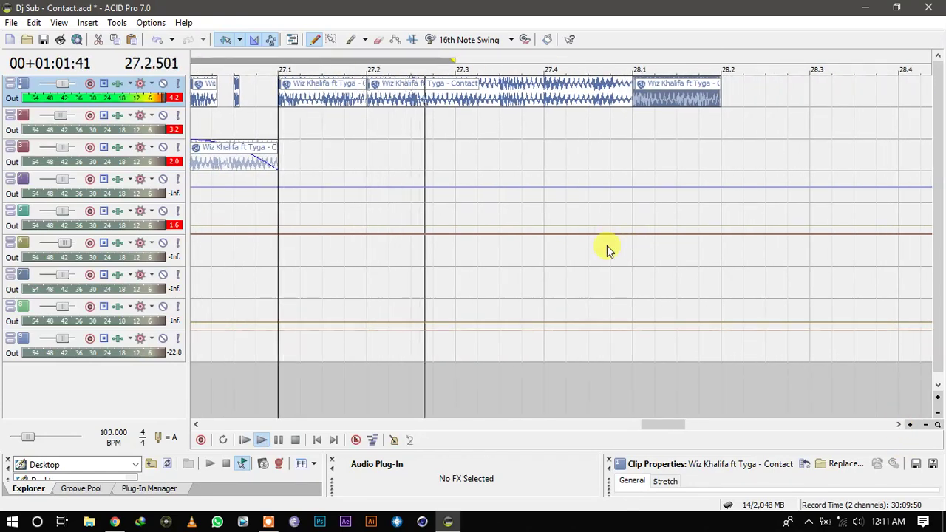
{"action": "key", "text": "space"}
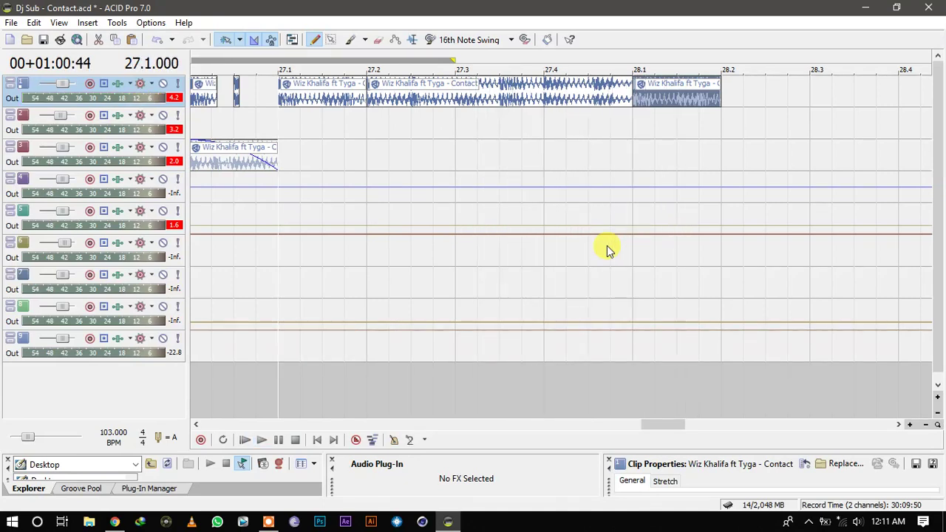
{"action": "left_click", "coordinate": [411, 105]}
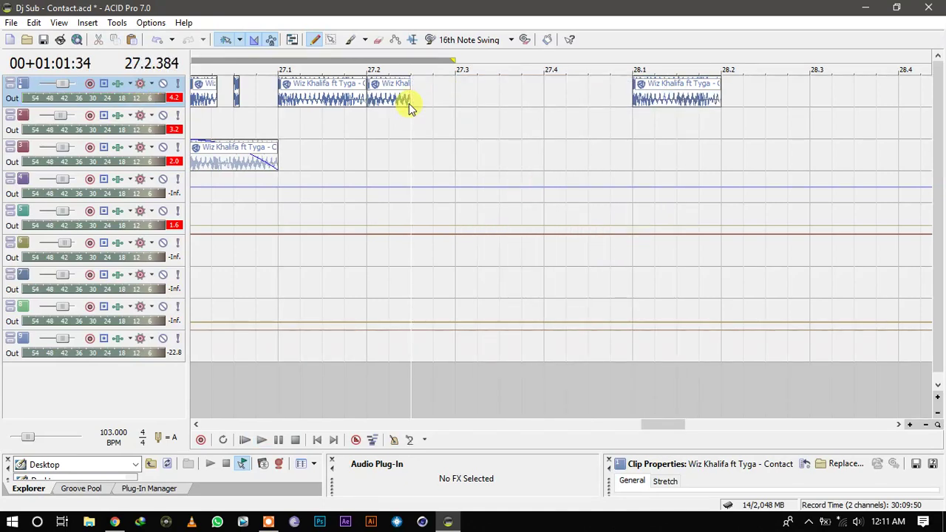
{"action": "left_click", "coordinate": [373, 95]}
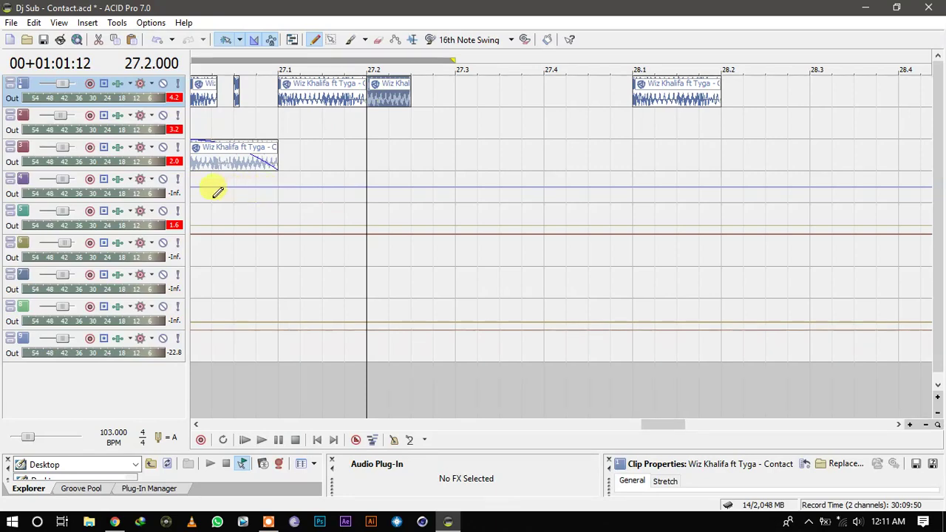
Show track 4's effects chain and move the short clip at 27.2.000 from track 1 to track 4.
{"action": "left_click", "coordinate": [118, 179]}
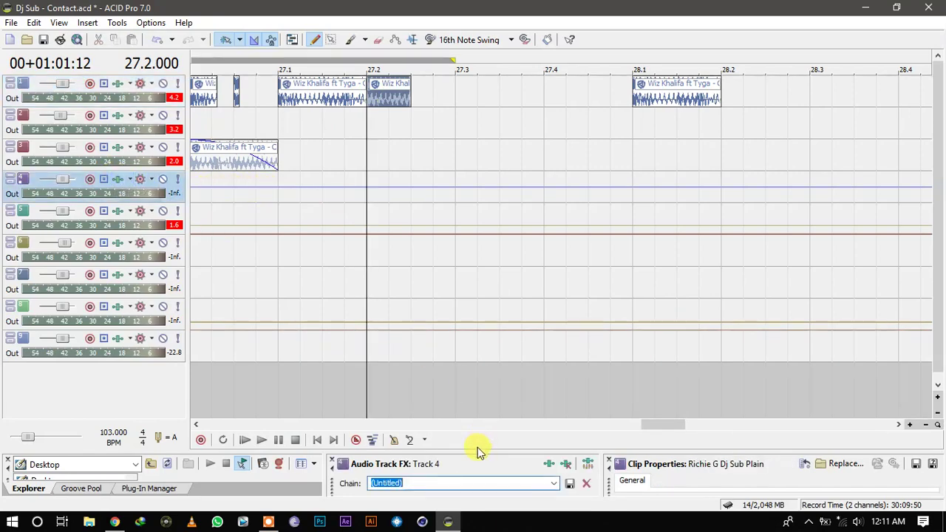
{"action": "mouse_move", "coordinate": [475, 450]}
{"action": "left_mouse_down"}
{"action": "mouse_move", "coordinate": [461, 350]}
{"action": "mouse_move", "coordinate": [450, 401]}
{"action": "mouse_move", "coordinate": [460, 442]}
{"action": "left_mouse_up"}
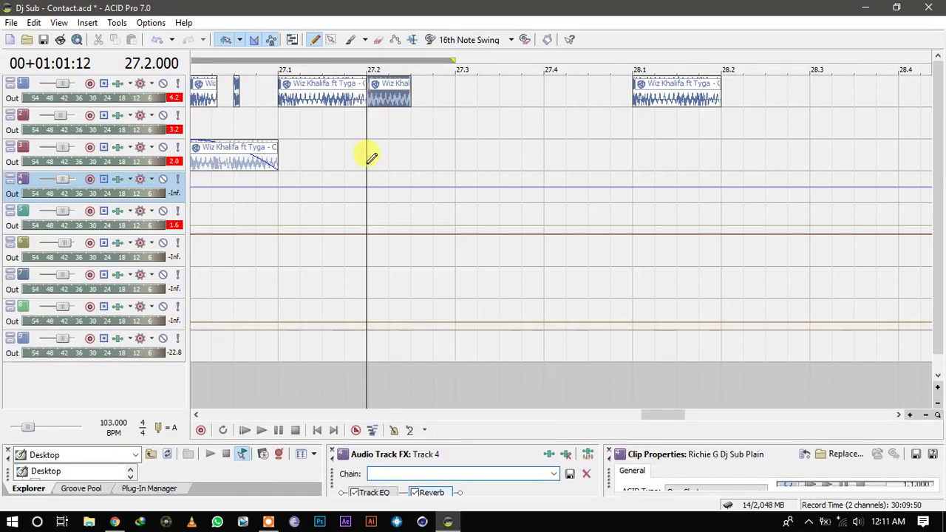
{"action": "left_click", "coordinate": [375, 102]}
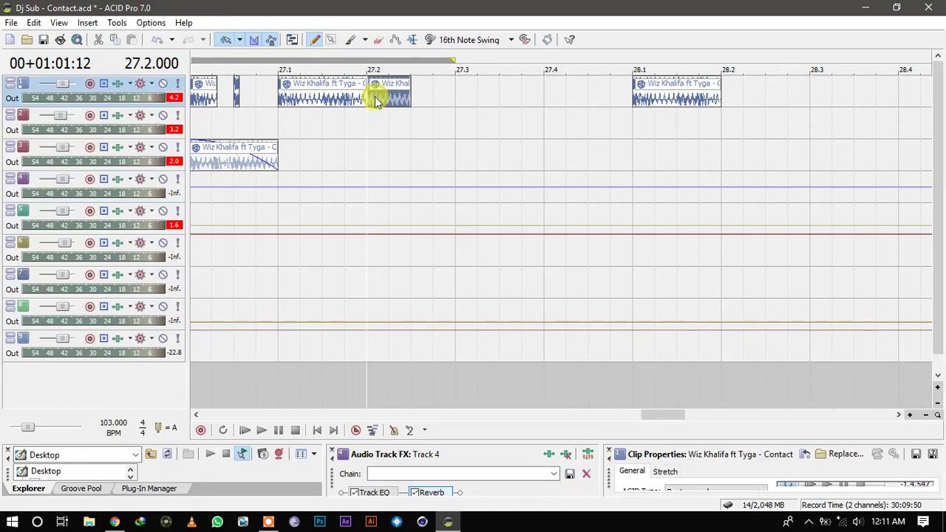
{"action": "left_click_drag", "start_coordinate": [375, 102], "coordinate": [362, 175]}
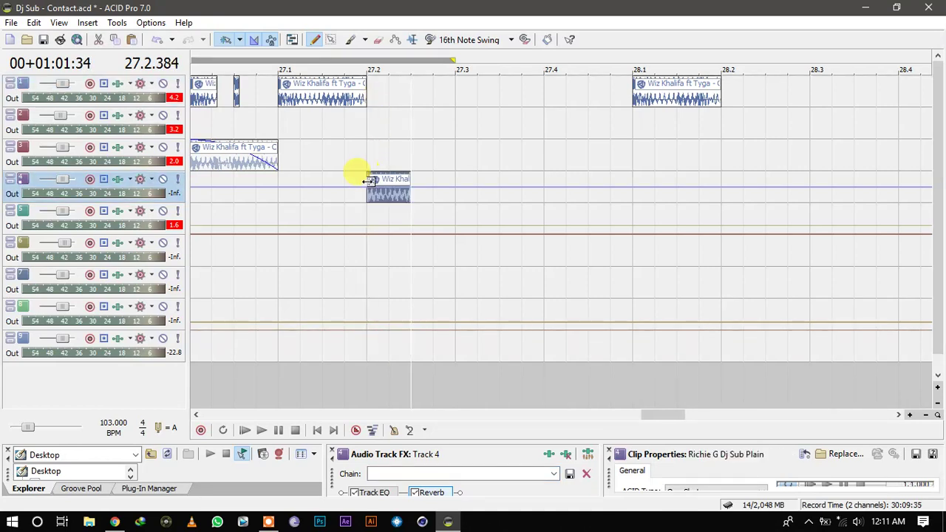
Play the section from 27.1.000 to hear the clip moved to track 4.
{"action": "left_click", "coordinate": [278, 194]}
{"action": "key", "text": "space"}
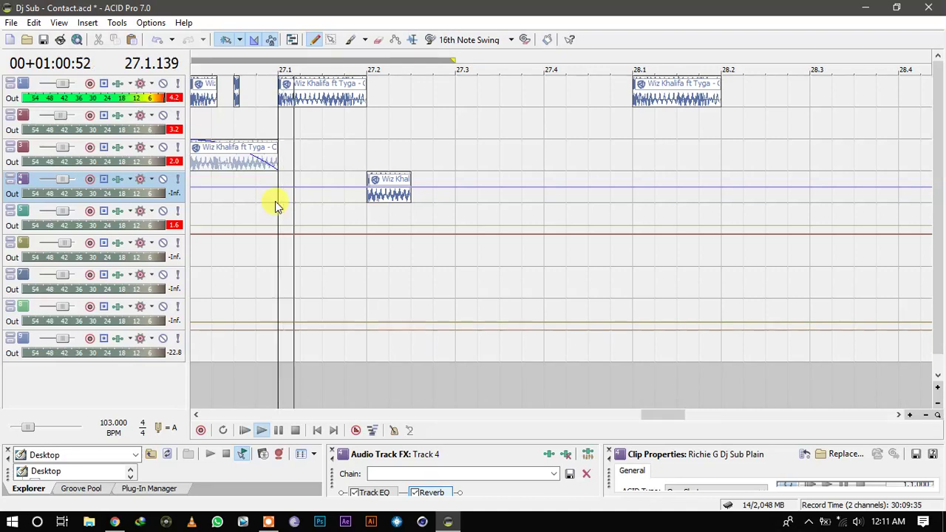
{"action": "key", "text": "space"}
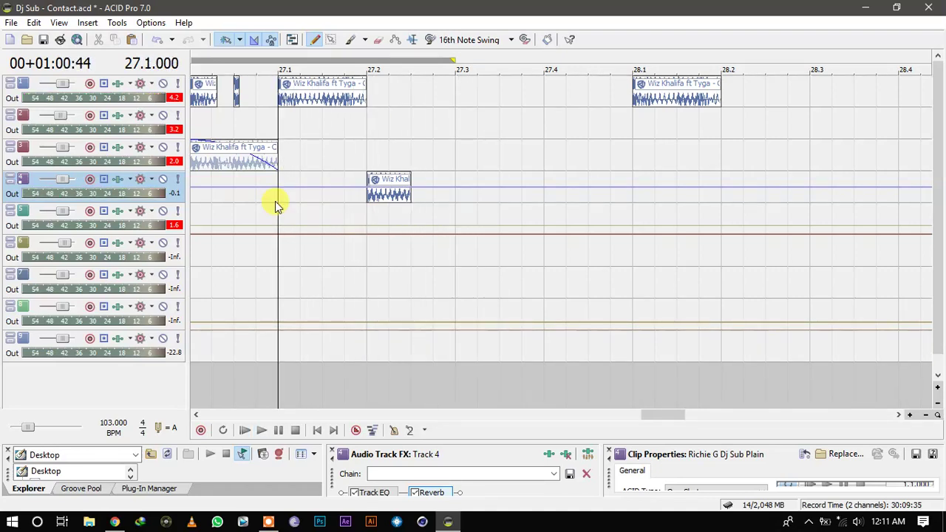
Copy the track 4 clip to 27.3.000 and play the result from 27.1.000.
{"action": "left_click", "coordinate": [367, 195]}
{"action": "left_click_drag", "start_coordinate": [413, 193], "coordinate": [475, 183]}
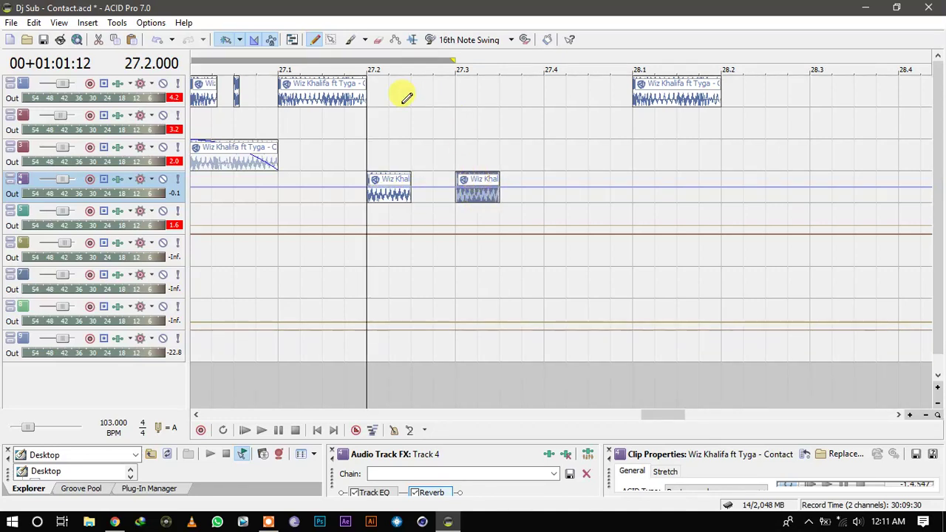
{"action": "left_click", "coordinate": [285, 121]}
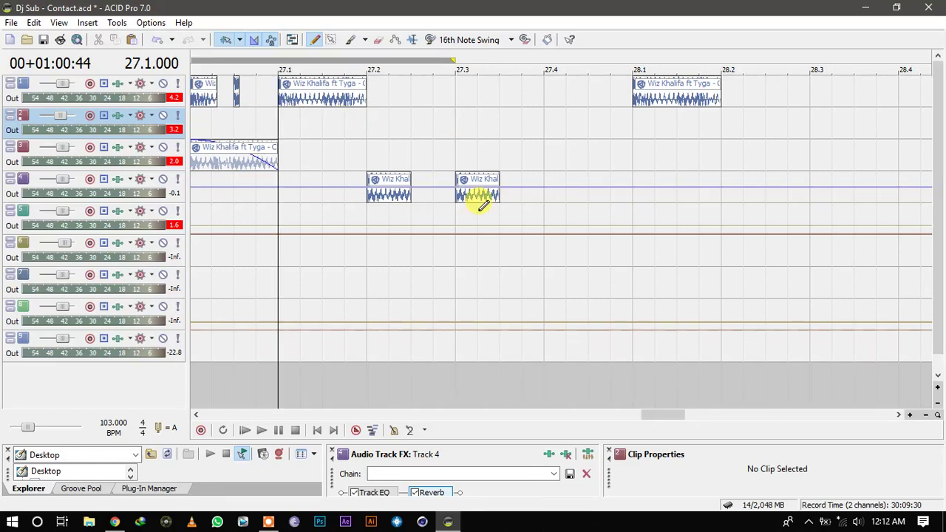
{"action": "key", "text": "space"}
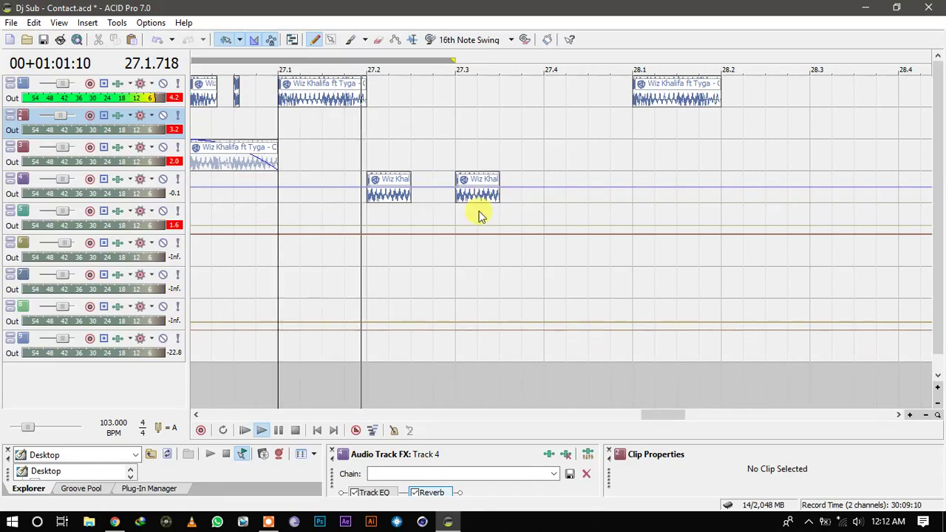
{"action": "key", "text": "space"}
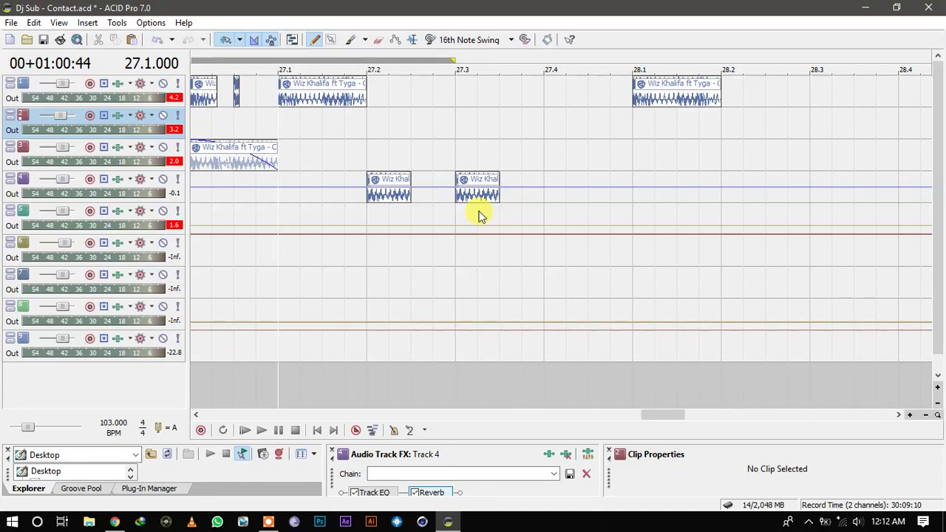
Move the second track 4 clip earlier to start at 27.2.576 and play the section from 27.1.000.
{"action": "left_click", "coordinate": [474, 196]}
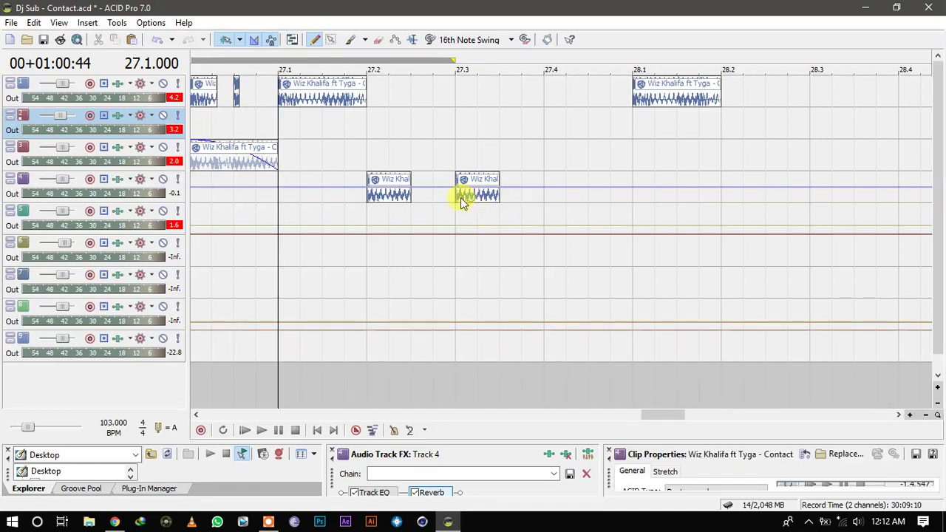
{"action": "left_click_drag", "start_coordinate": [461, 197], "coordinate": [455, 197]}
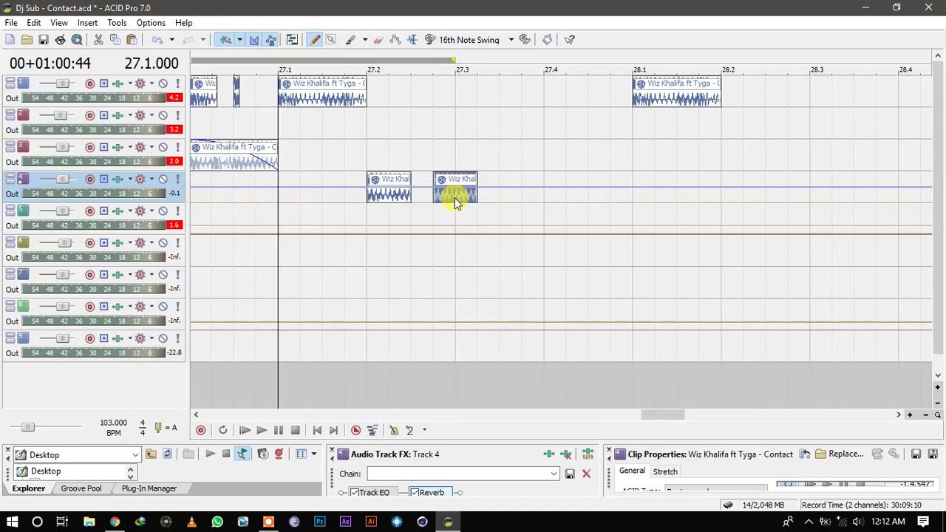
{"action": "key", "text": "space"}
{"action": "key", "text": "space"}
{"action": "key", "text": "space"}
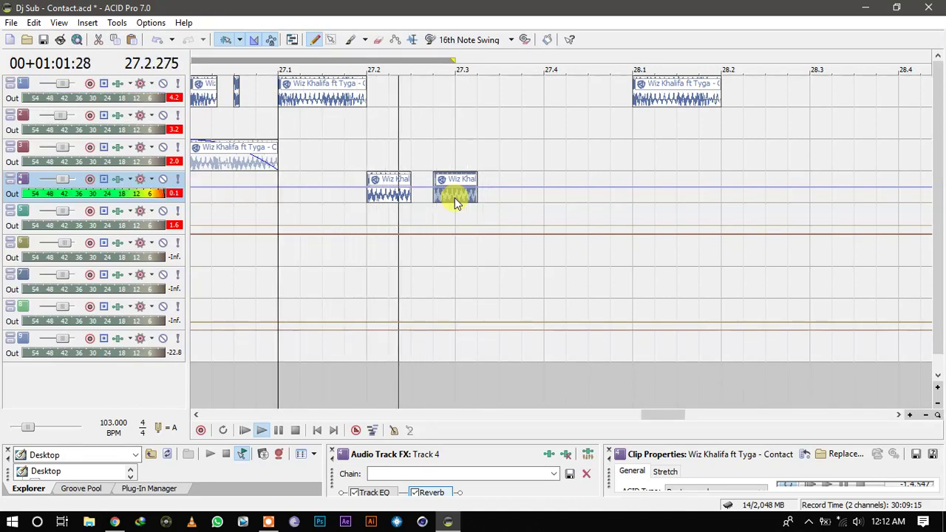
{"action": "key", "text": "space"}
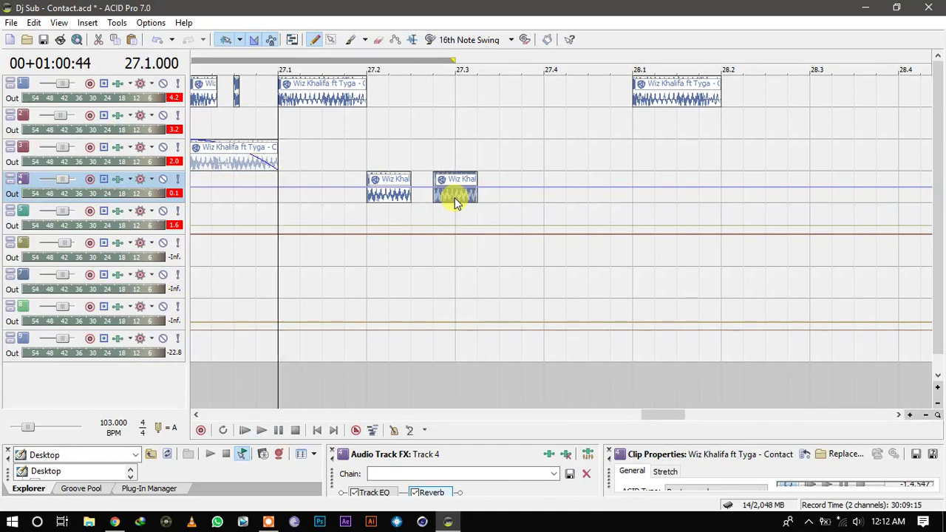
Split the track 1 clip starting at 28.1.000 at position 28.1.048 to get a short slice.
{"action": "left_click", "coordinate": [635, 100]}
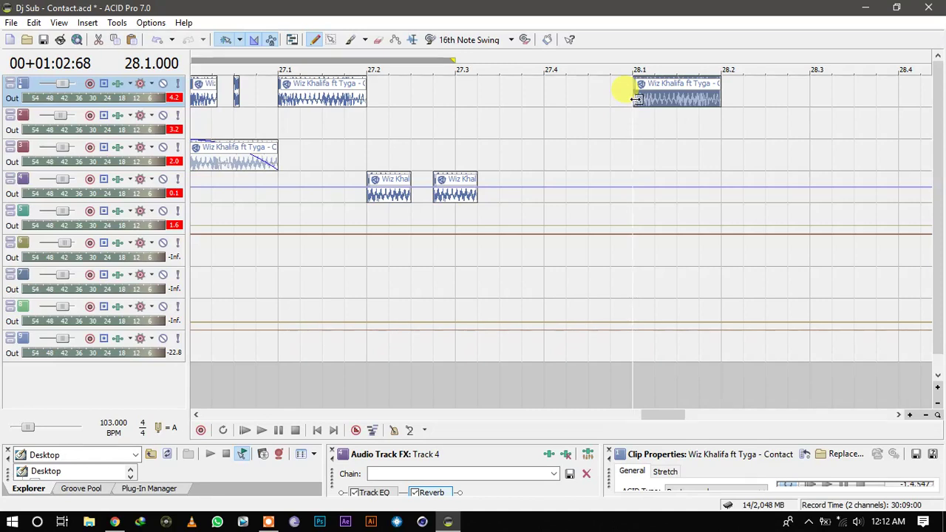
{"action": "left_click", "coordinate": [545, 85]}
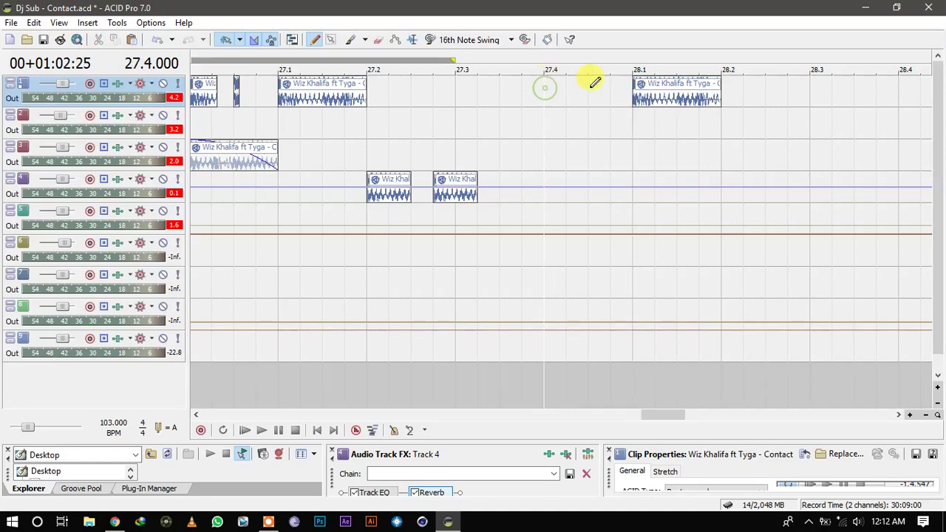
{"action": "left_click", "coordinate": [636, 100]}
{"action": "scroll", "coordinate": [636, 99], "scroll_direction": "up", "scroll_amount": 5}
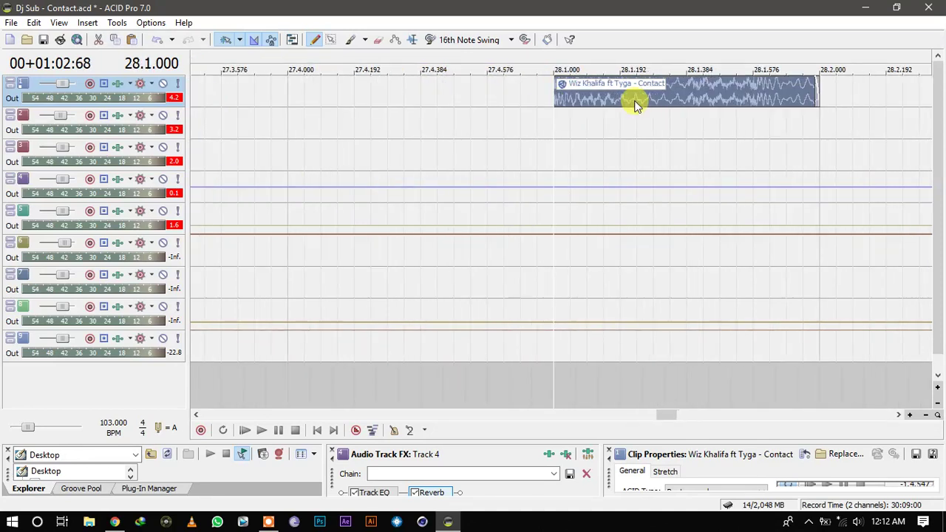
{"action": "left_click", "coordinate": [566, 90]}
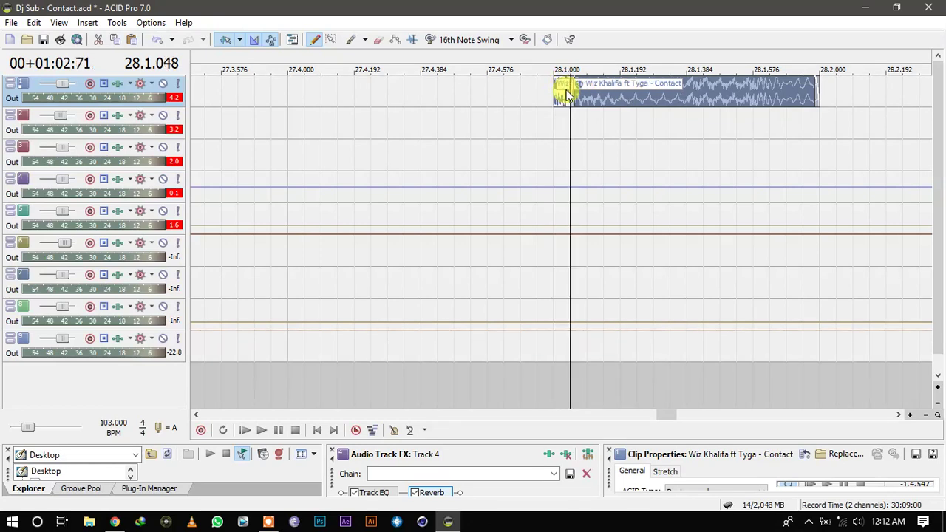
{"action": "key", "text": "s"}
{"action": "left_click", "coordinate": [550, 90]}
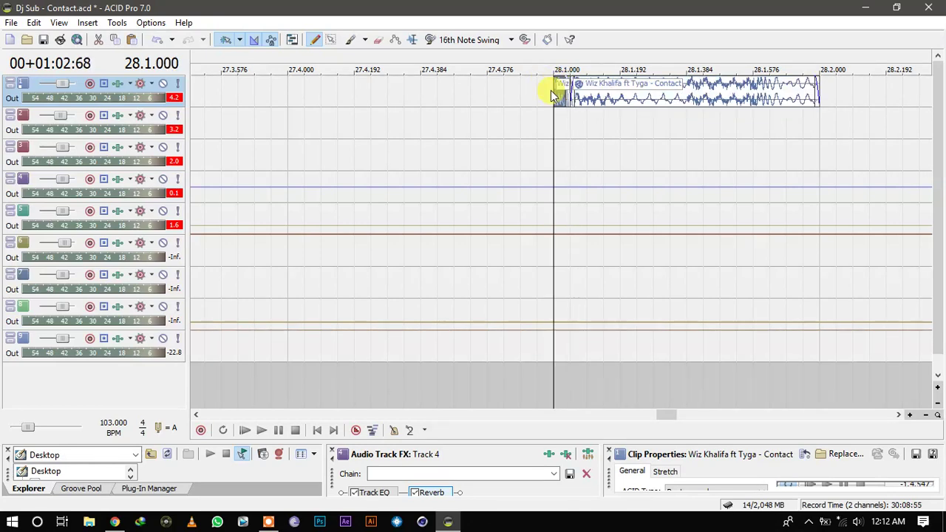
Place the slice on track 1 at 27.4.000, 27.4.192, 27.4.384 and 27.4.576, and extend the remaining clip back to 28.1.000.
{"action": "left_click_drag", "start_coordinate": [551, 90], "coordinate": [360, 90]}
{"action": "left_click", "coordinate": [299, 86]}
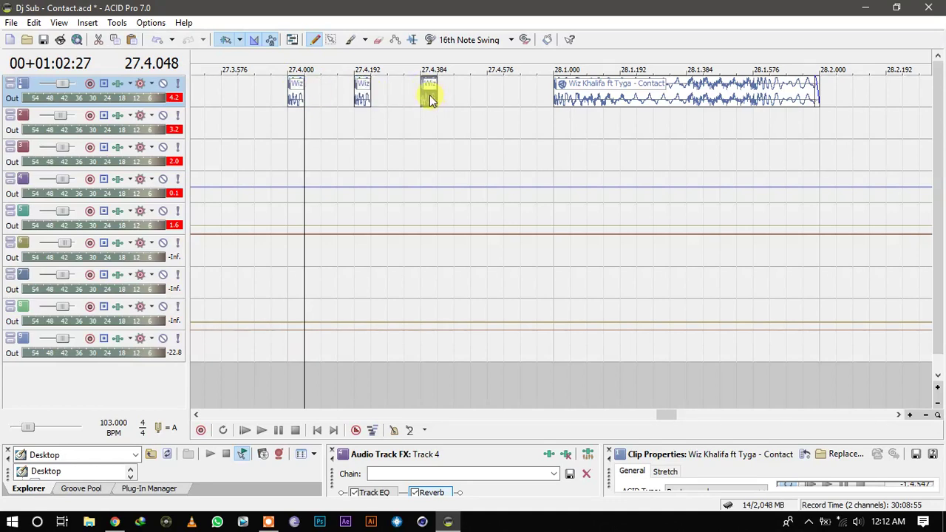
{"action": "left_click_drag", "start_coordinate": [430, 95], "coordinate": [496, 93]}
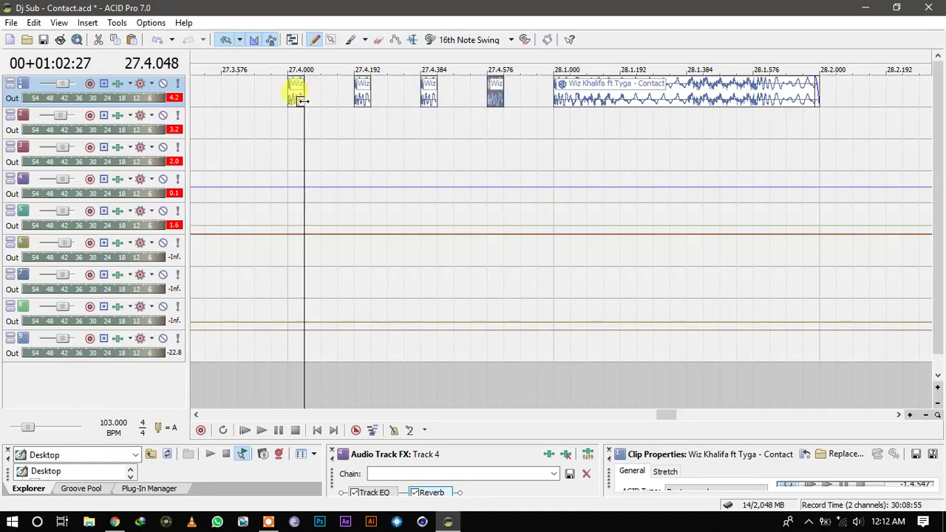
Extend the track 1 slices at 27.4.000 and 27.4.384 to about 27.4.144 and 27.4.624, and pitch the 27.4.192 slice up by 3.
{"action": "left_click_drag", "start_coordinate": [303, 101], "coordinate": [331, 101]}
{"action": "left_click_drag", "start_coordinate": [436, 96], "coordinate": [492, 96]}
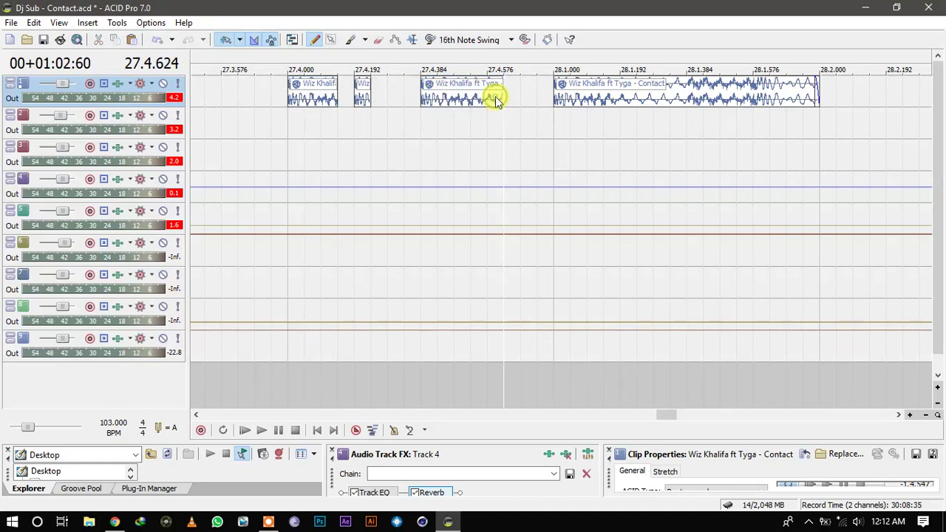
{"action": "left_click", "coordinate": [361, 100]}
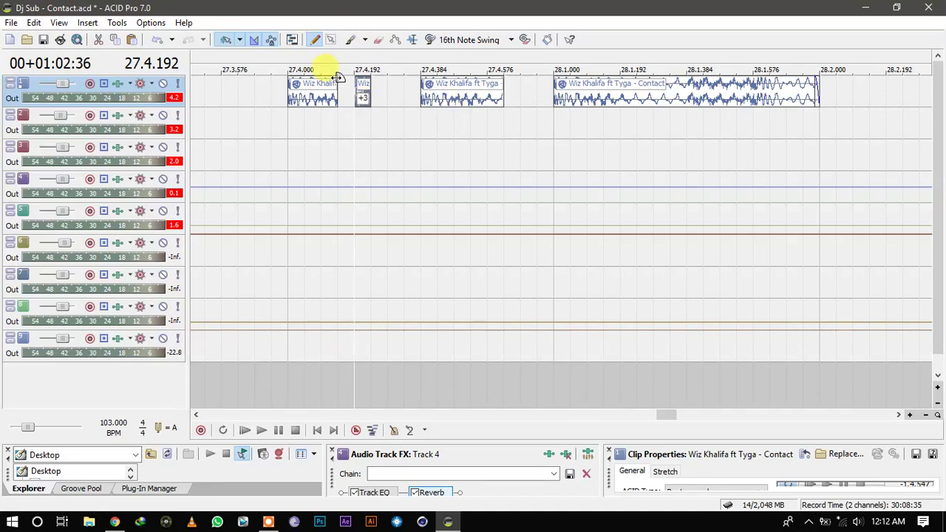
Play the track 1 slices from 27.4.000.
{"action": "left_click", "coordinate": [294, 108]}
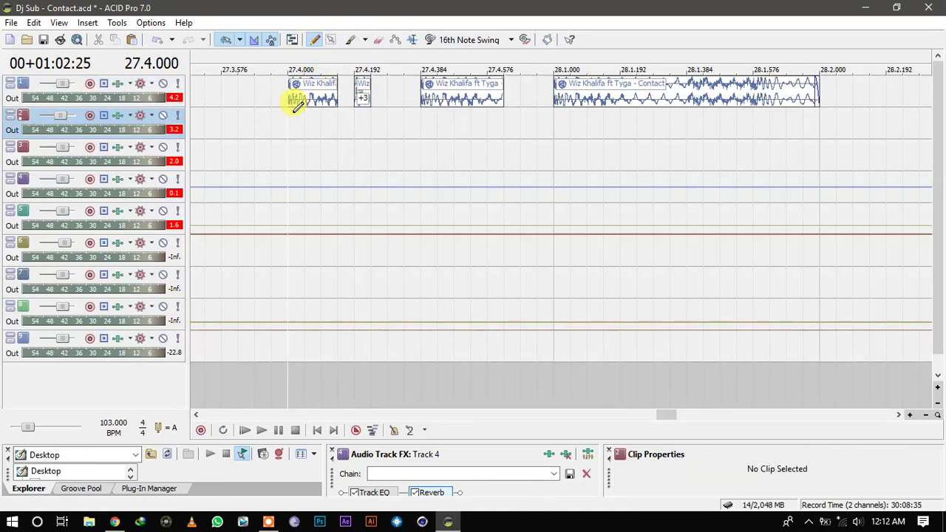
{"action": "key", "text": "space"}
{"action": "key", "text": "space"}
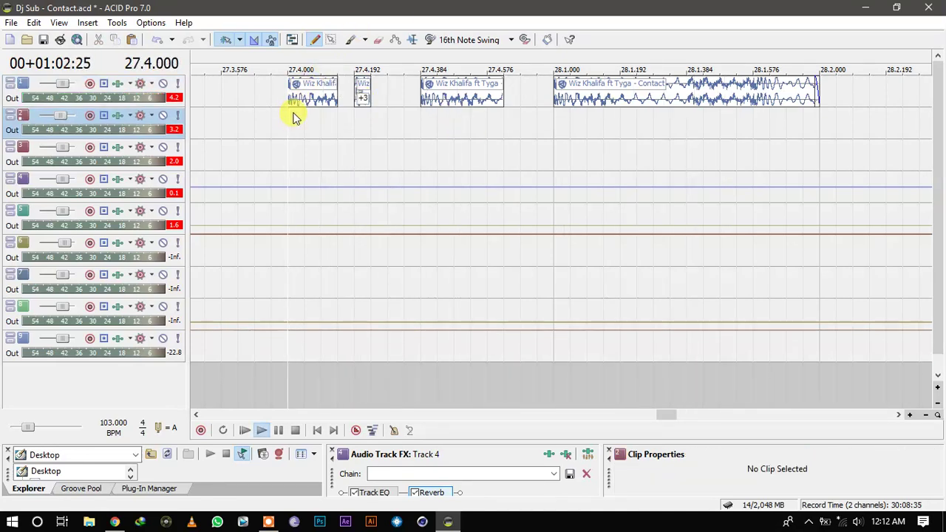
{"action": "key", "text": "space"}
{"action": "key", "text": "space"}
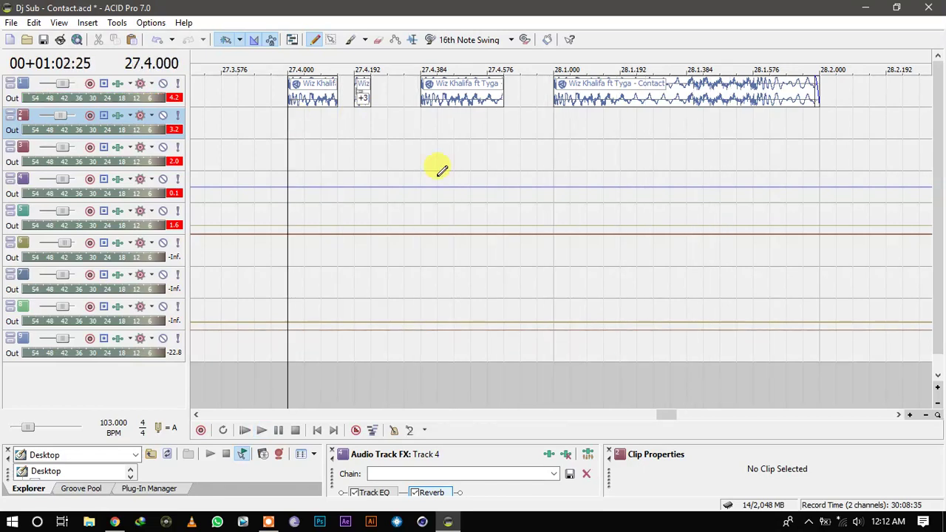
Copy the Richie G Dj Sub Plain clip on track 4 at 15.3.000 and paste it on track 4 at 27.3.384.
{"action": "left_click_drag", "start_coordinate": [667, 420], "coordinate": [662, 419]}
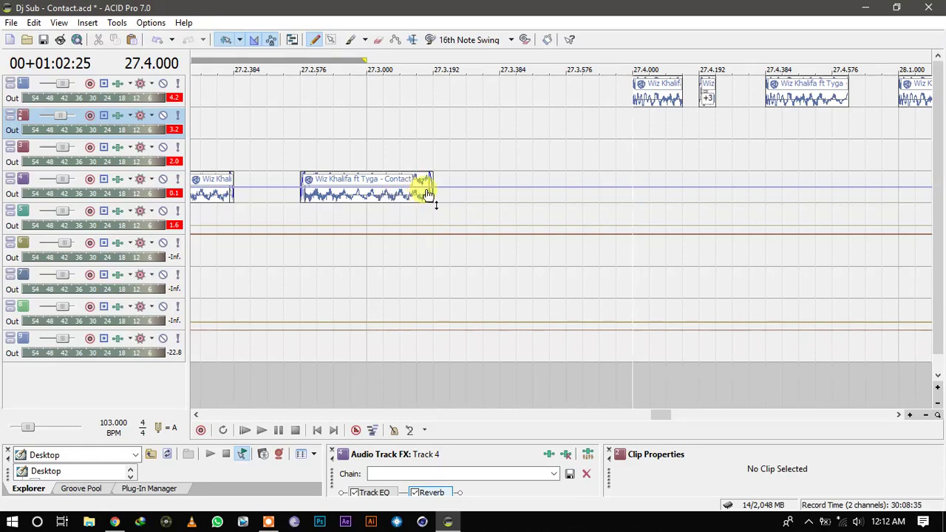
{"action": "left_click", "coordinate": [505, 89]}
{"action": "scroll", "coordinate": [505, 89], "scroll_direction": "down", "scroll_amount": 10}
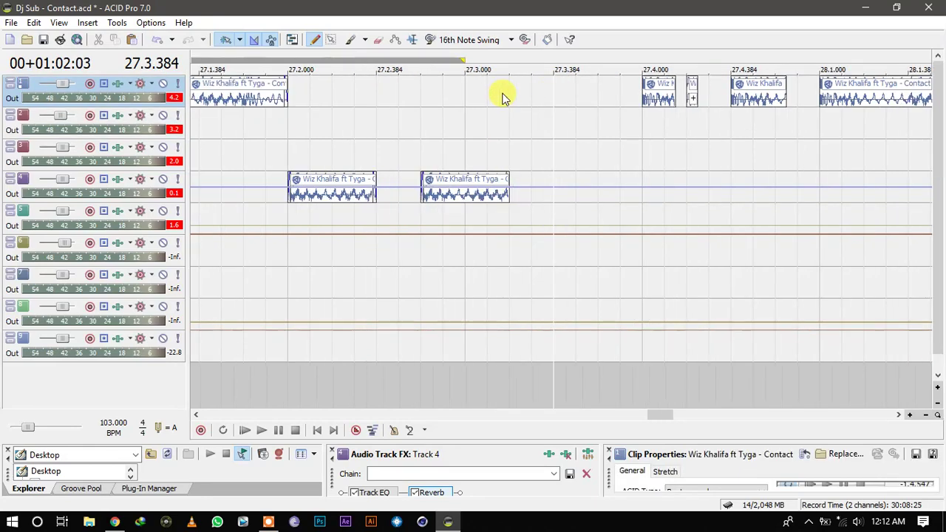
{"action": "scroll", "coordinate": [505, 98], "scroll_direction": "down", "scroll_amount": 8}
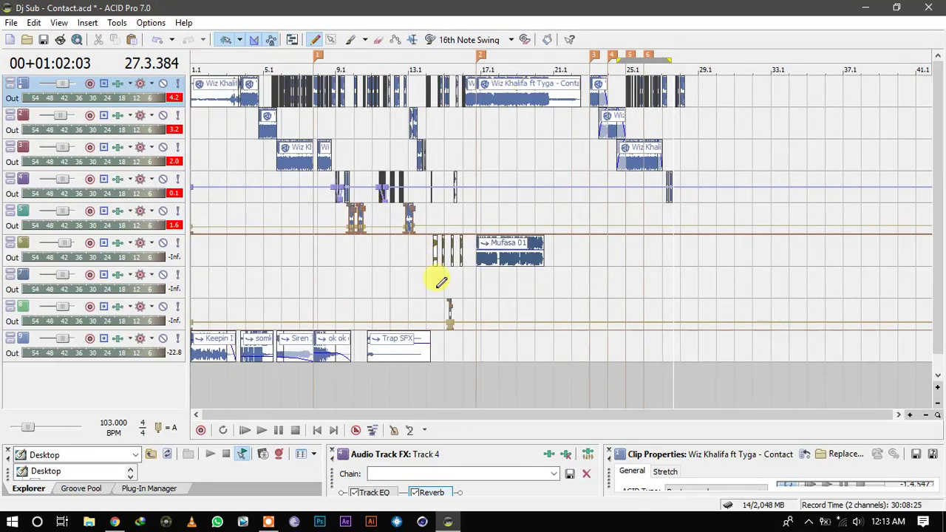
{"action": "left_click", "coordinate": [460, 244]}
{"action": "scroll", "coordinate": [455, 255], "scroll_direction": "up", "scroll_amount": 15}
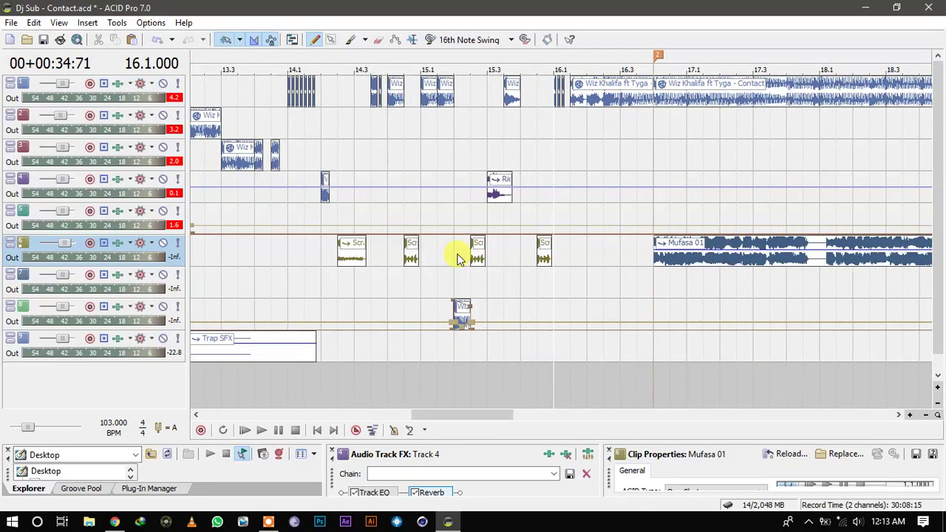
{"action": "left_click", "coordinate": [423, 195]}
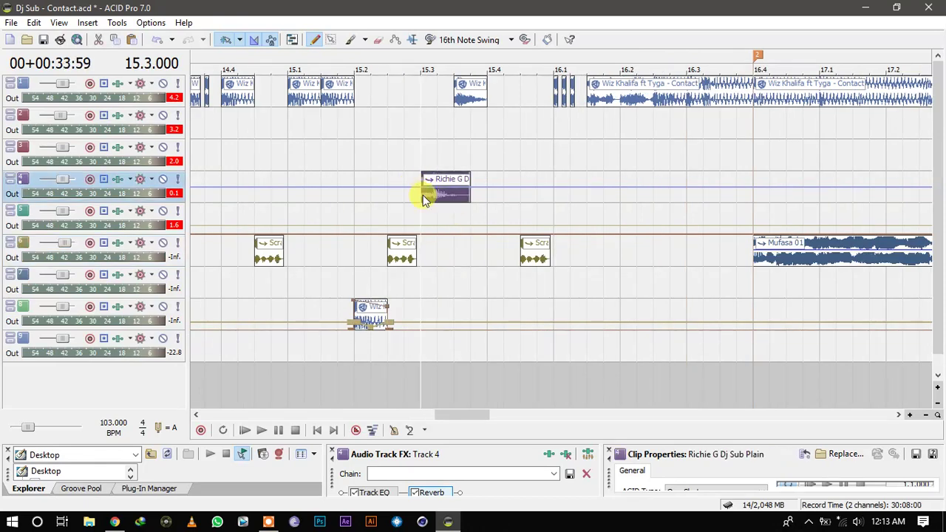
{"action": "scroll", "coordinate": [424, 198], "scroll_direction": "down", "scroll_amount": 12}
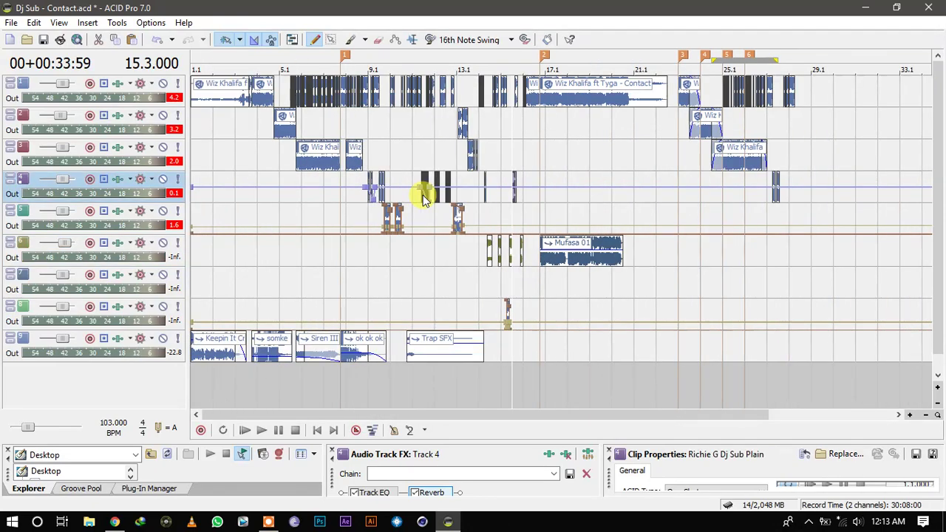
{"action": "left_click", "coordinate": [788, 187]}
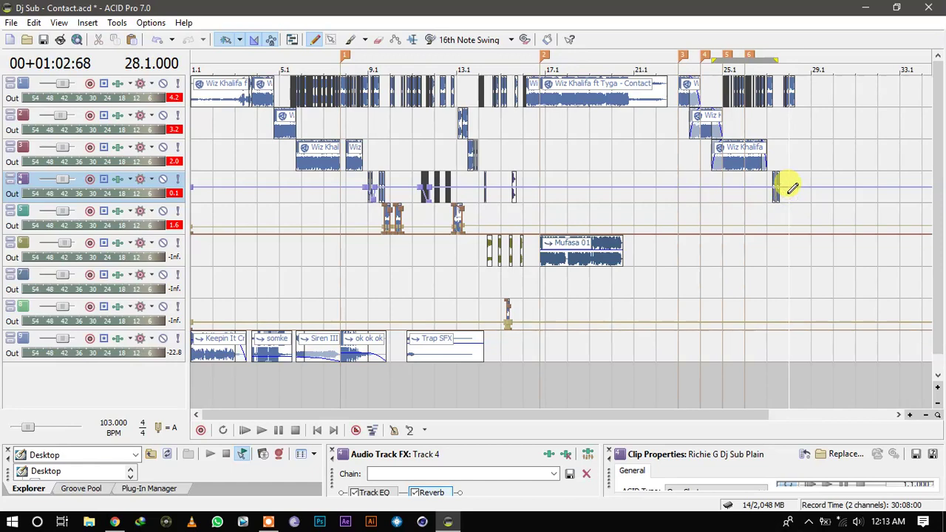
{"action": "scroll", "coordinate": [789, 194], "scroll_direction": "up", "scroll_amount": 14}
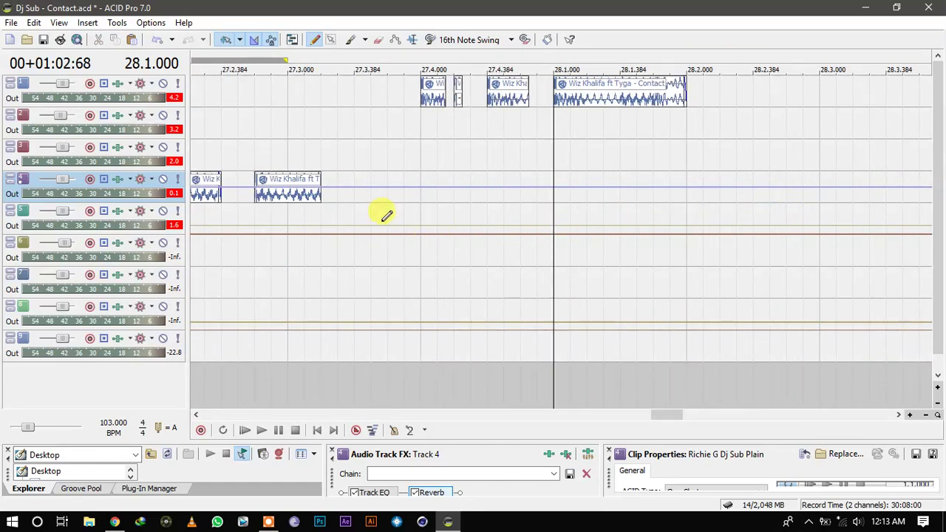
{"action": "left_click", "coordinate": [356, 198]}
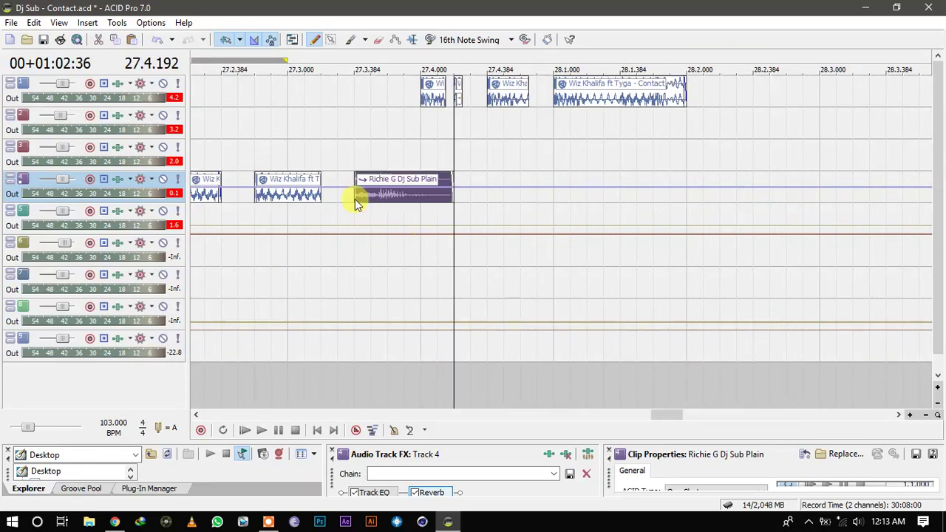
Play the arrangement from 24.1.000 to check the stutter and the cut-up clips.
{"action": "scroll", "coordinate": [356, 200], "scroll_direction": "down", "scroll_amount": 2}
{"action": "scroll", "coordinate": [355, 199], "scroll_direction": "down", "scroll_amount": 6}
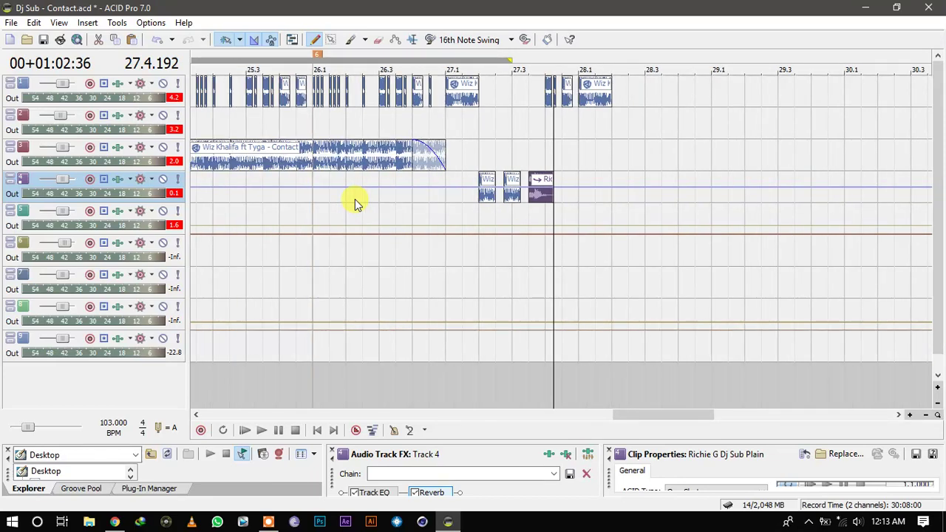
{"action": "scroll", "coordinate": [307, 136], "scroll_direction": "down", "scroll_amount": 2}
{"action": "left_click", "coordinate": [214, 156]}
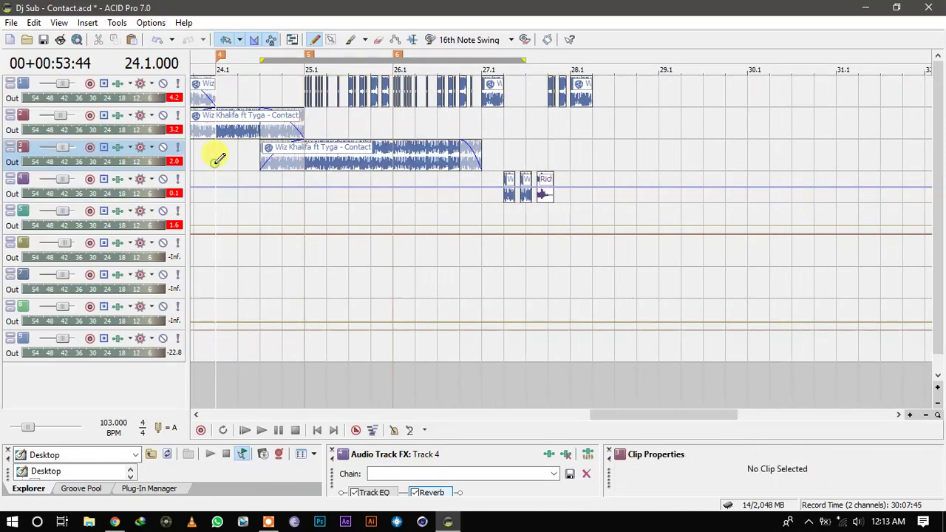
{"action": "key", "text": "space"}
Extend the track 1 clip starting at 28.1.000 to about 29.2.000 and stop playback.
{"action": "mouse_move", "coordinate": [578, 84]}
{"action": "left_mouse_down"}
{"action": "mouse_move", "coordinate": [663, 78]}
{"action": "mouse_move", "coordinate": [678, 87]}
{"action": "left_mouse_up"}
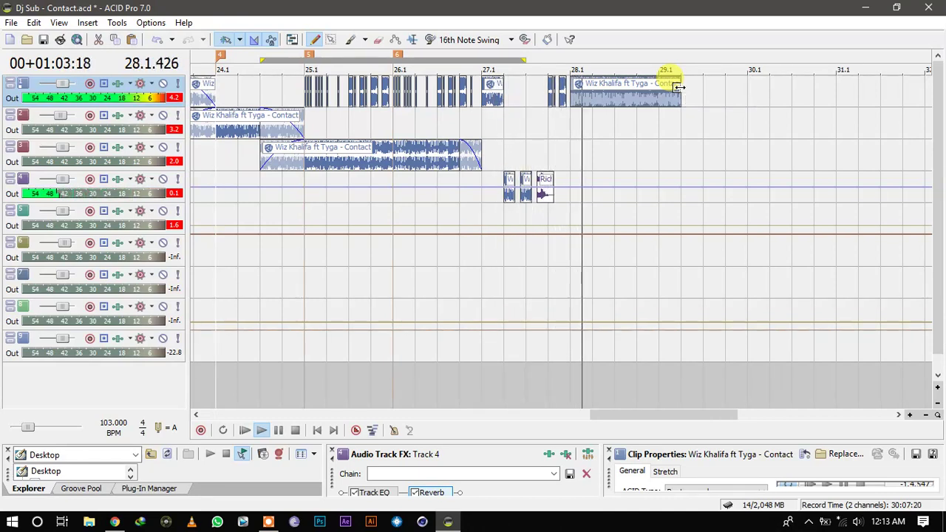
{"action": "key", "text": "space"}
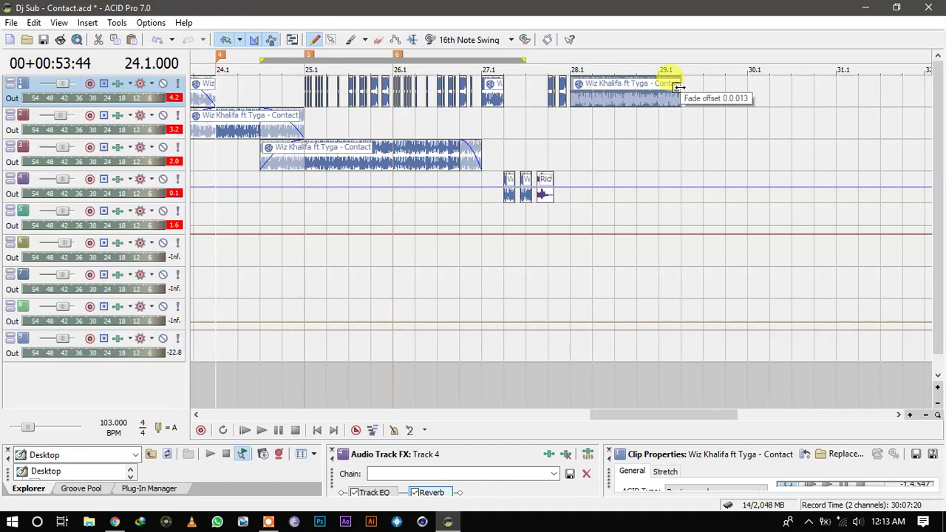
{"action": "left_click_drag", "start_coordinate": [678, 87], "coordinate": [676, 88]}
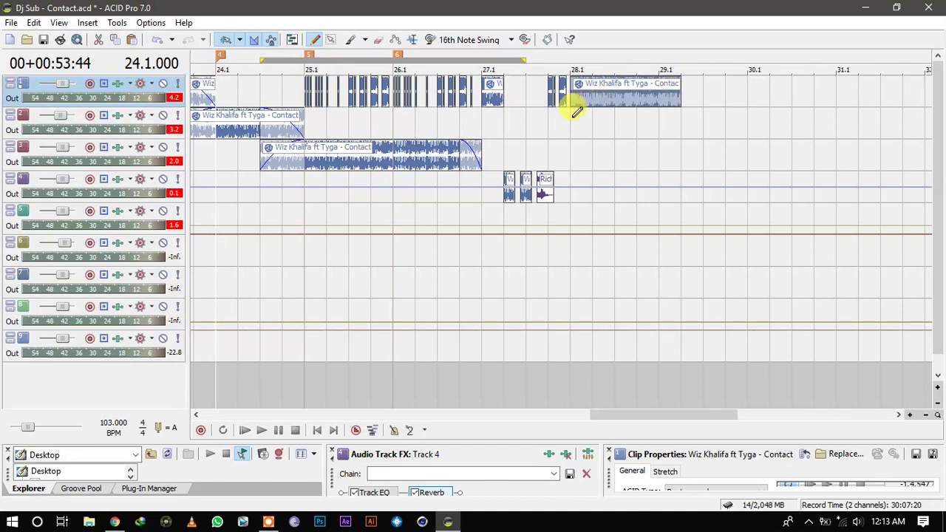
Play the extended track 1 clip from 28.1.000.
{"action": "left_click", "coordinate": [572, 114]}
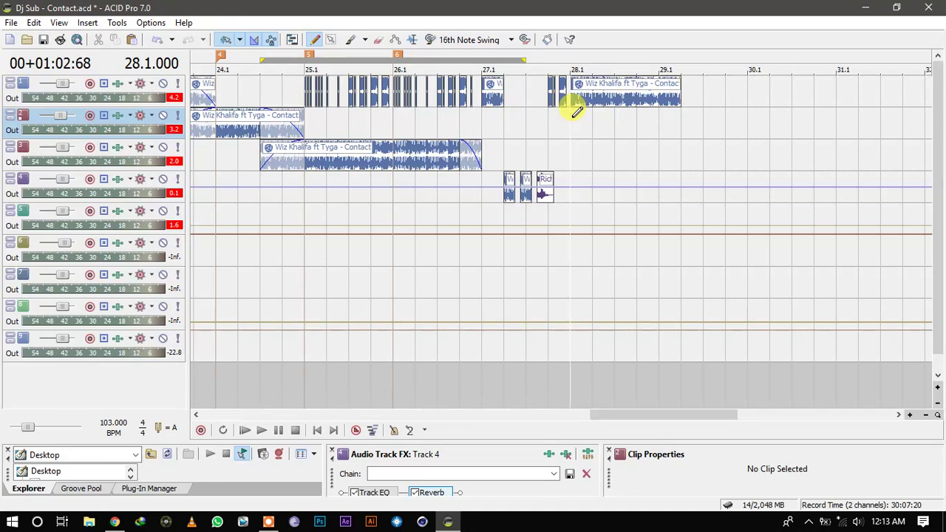
{"action": "scroll", "coordinate": [573, 115], "scroll_direction": "up", "scroll_amount": 2}
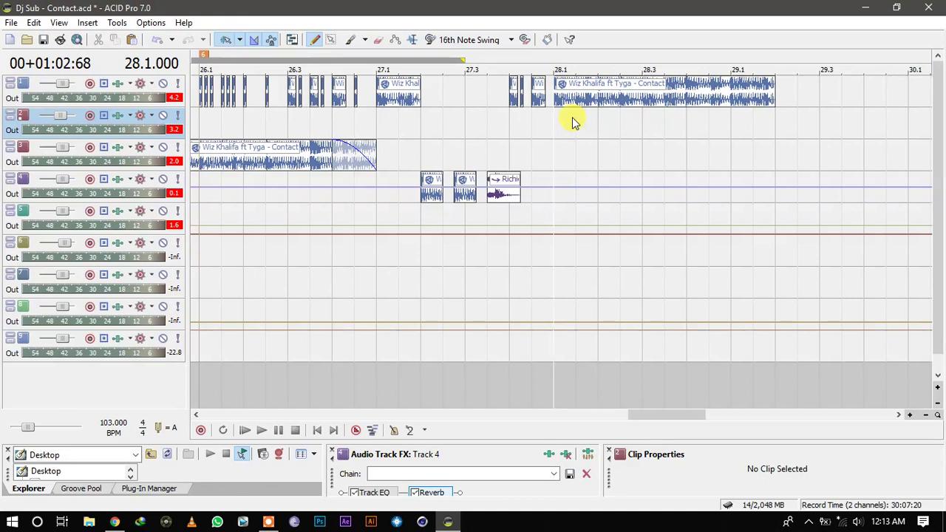
{"action": "key", "text": "space"}
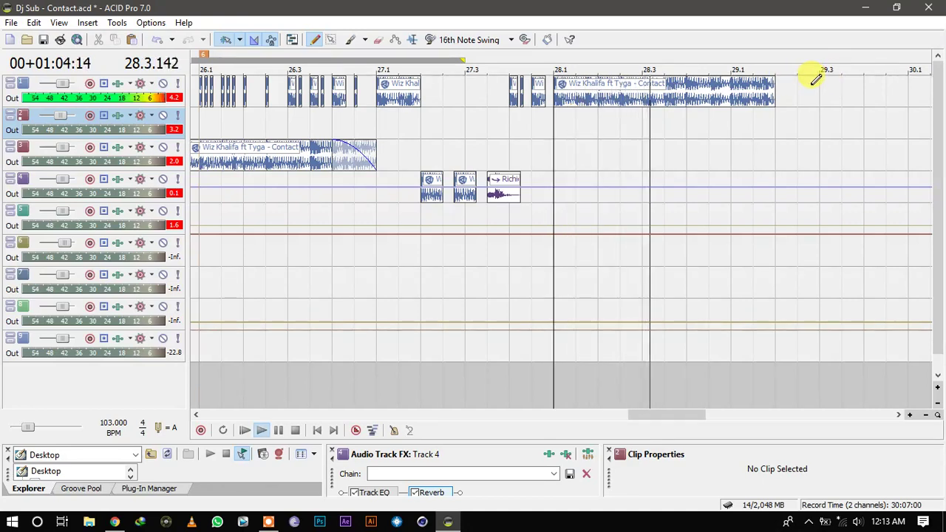
Split the track 1 clip at 29.1.000 and 29.1.048, and delete the remainder after the short slice.
{"action": "left_click", "coordinate": [736, 99]}
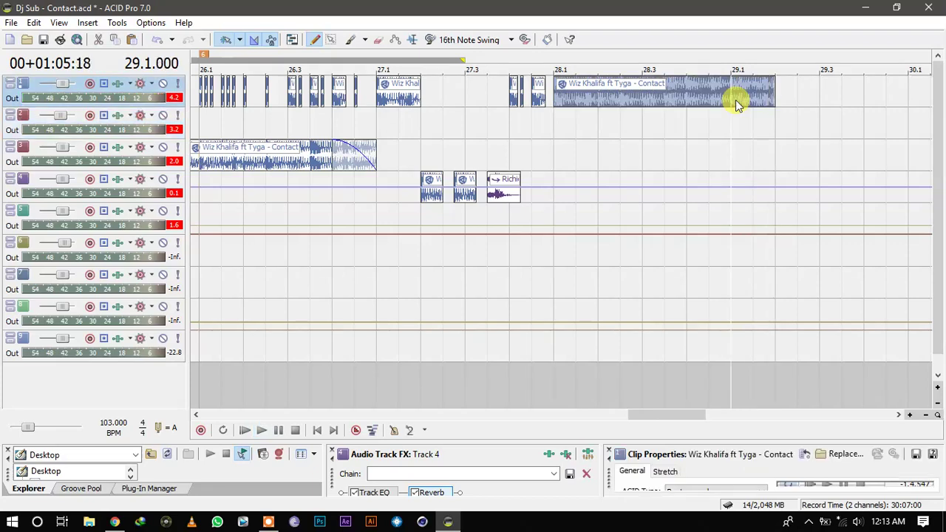
{"action": "key", "text": "s"}
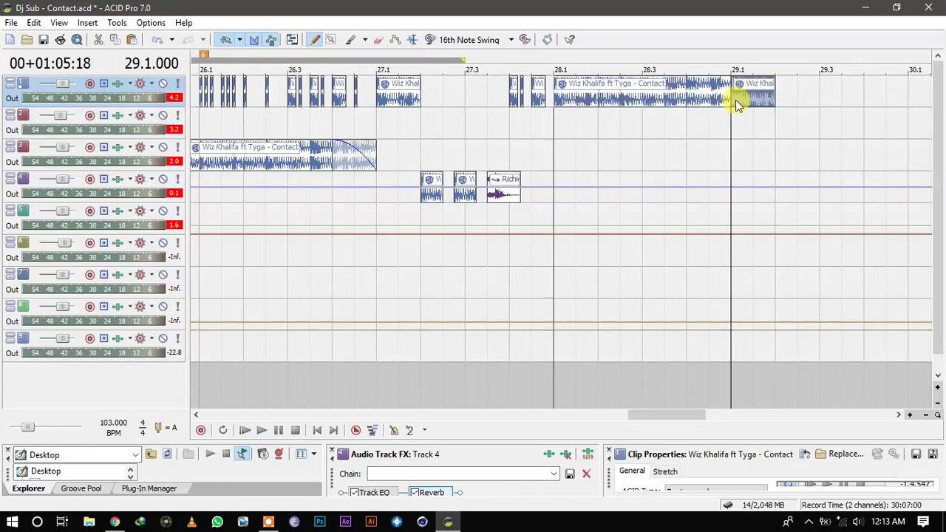
{"action": "key", "text": "Up"}
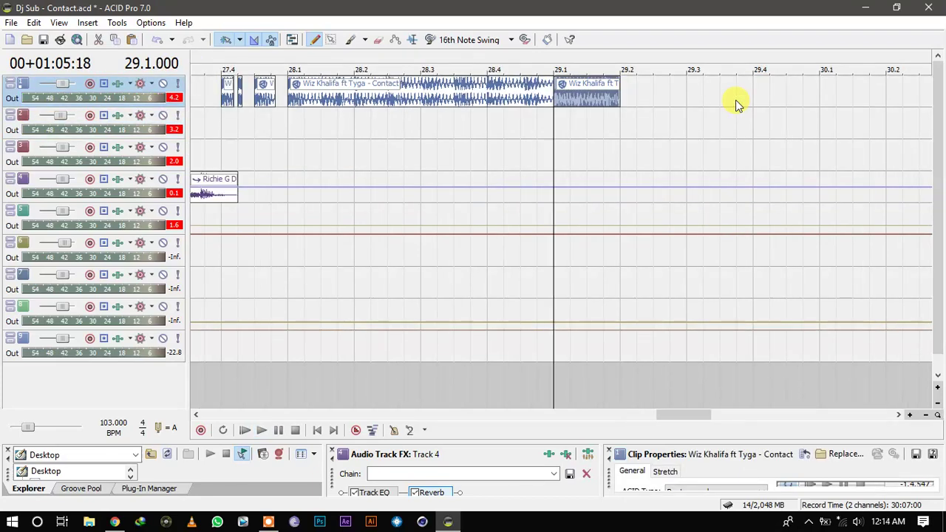
{"action": "key", "text": "Up"}
{"action": "key", "text": "Up"}
{"action": "key", "text": "Up"}
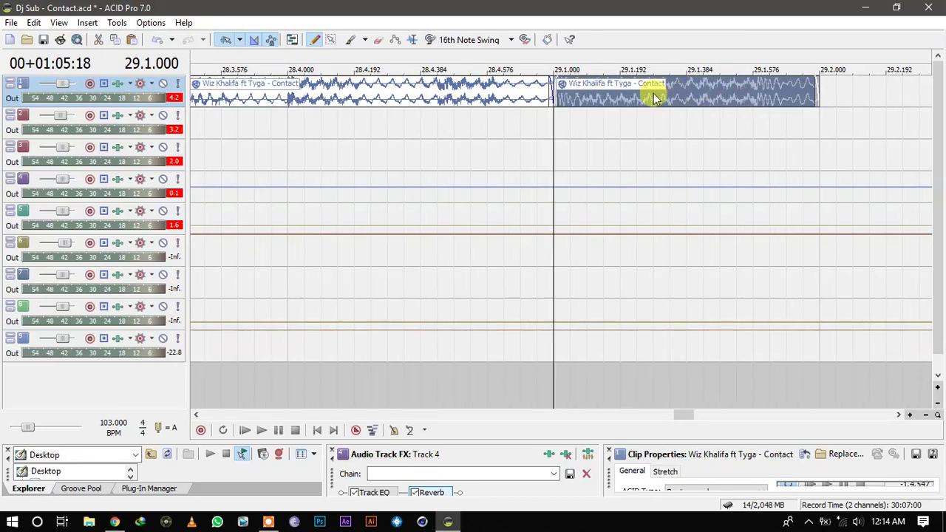
{"action": "left_click_drag", "start_coordinate": [556, 85], "coordinate": [559, 87]}
{"action": "left_click", "coordinate": [570, 88]}
{"action": "key", "text": "s"}
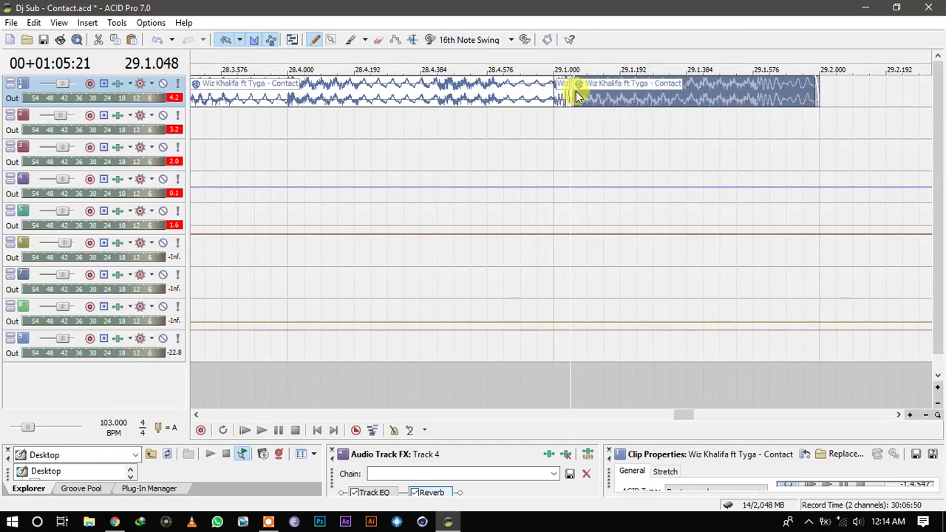
{"action": "key", "text": "Delete"}
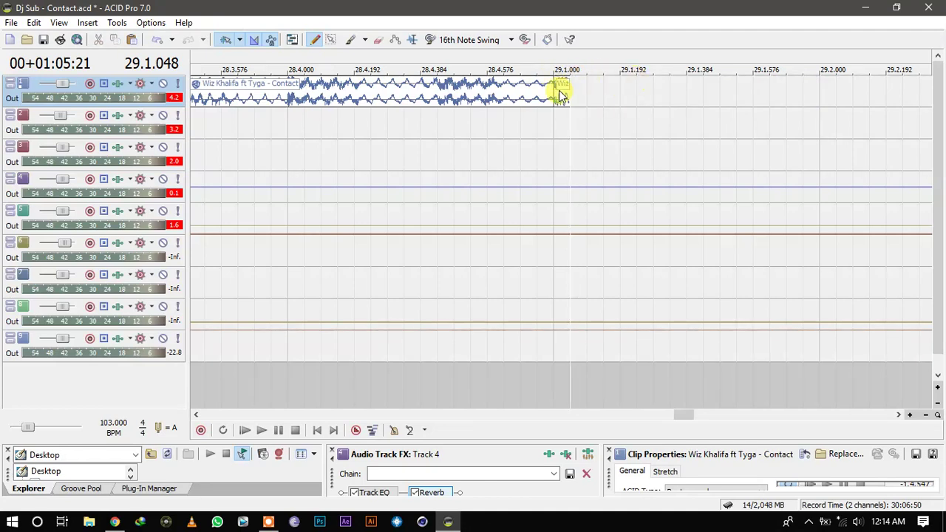
Set the grid spacing to 64th Note Triplets and shorten the track 1 slice at 29.1.000 to end at about 29.1.032.
{"action": "left_click", "coordinate": [557, 88]}
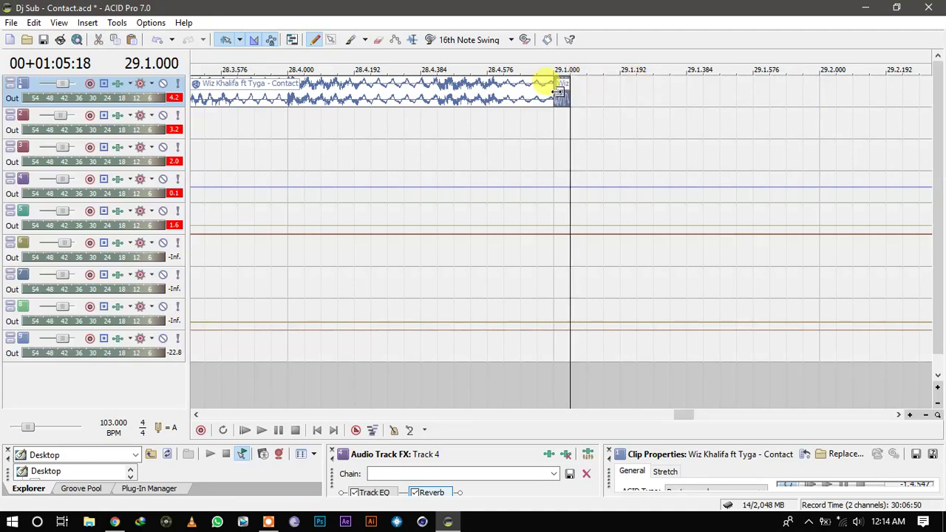
{"action": "left_click", "coordinate": [150, 24]}
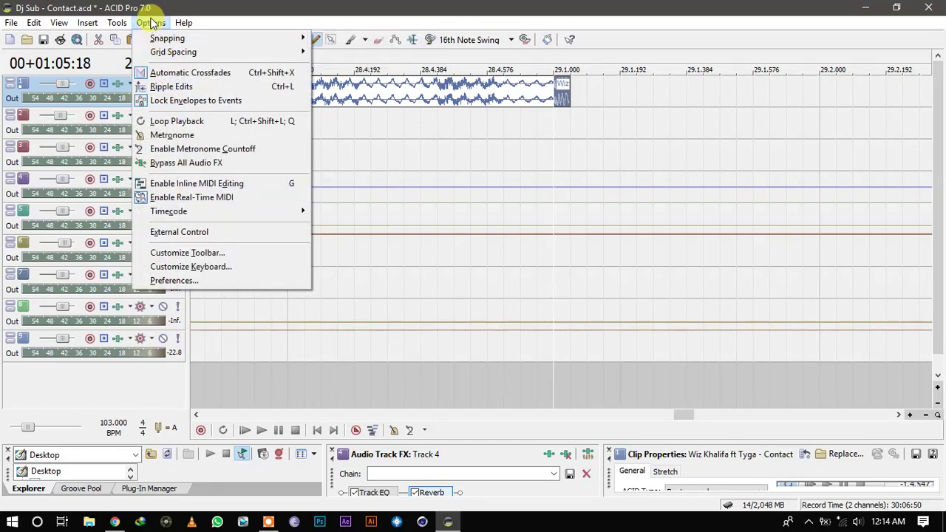
{"action": "mouse_move", "coordinate": [171, 58]}
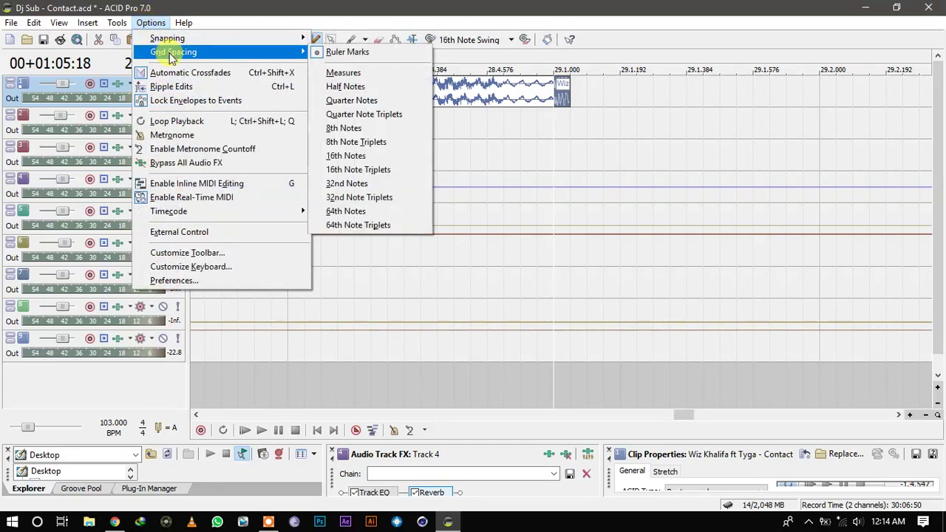
{"action": "left_click", "coordinate": [361, 226]}
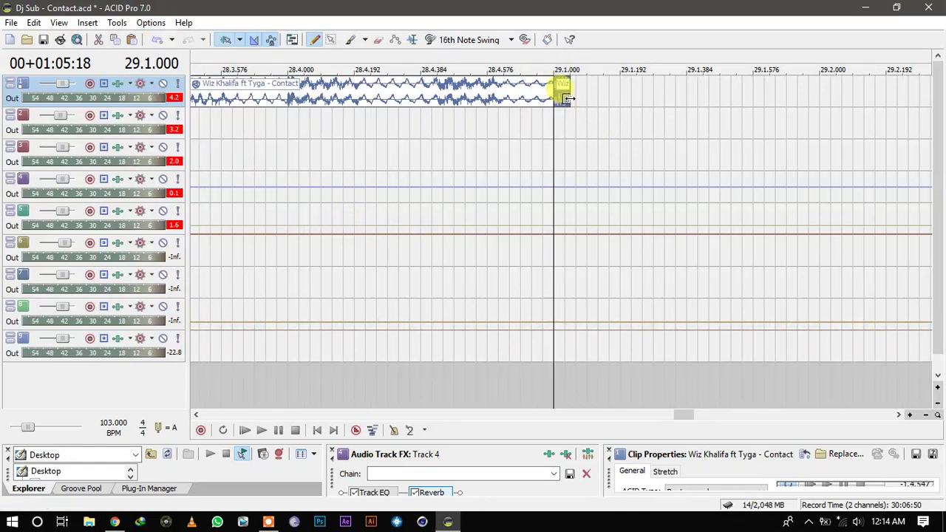
{"action": "left_click_drag", "start_coordinate": [563, 98], "coordinate": [561, 97]}
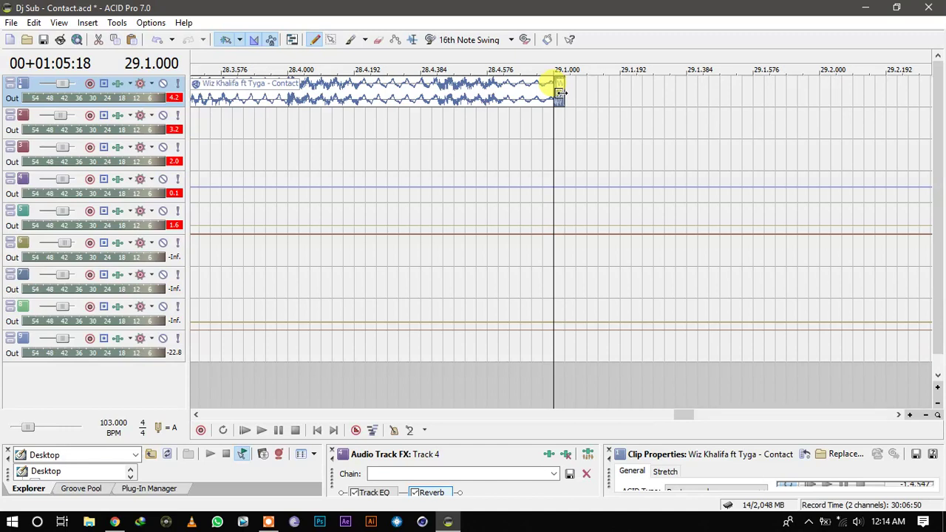
Copy the short track 1 slice at 29.1.000 and paste it every 64 ticks from 29.1.064 through 29.2.192.
{"action": "left_click", "coordinate": [563, 94]}
{"action": "left_click", "coordinate": [576, 93]}
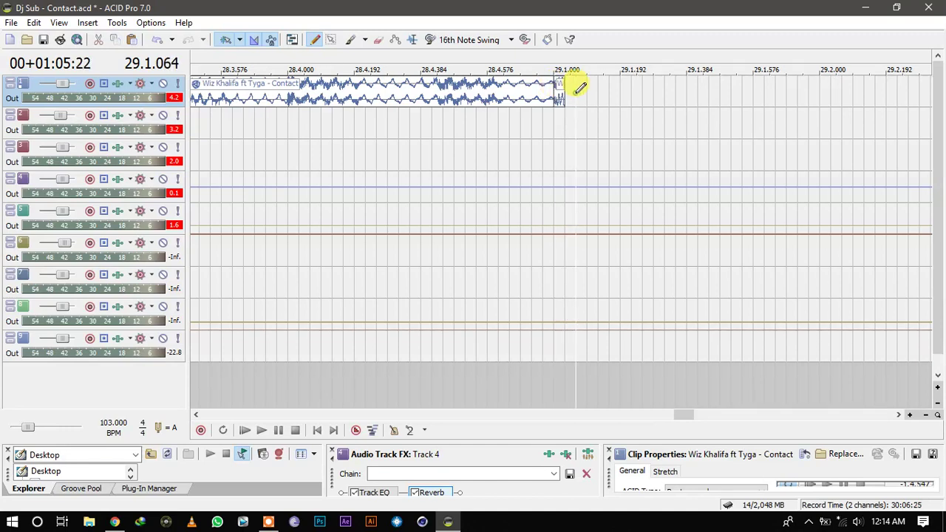
{"action": "left_click", "coordinate": [575, 90]}
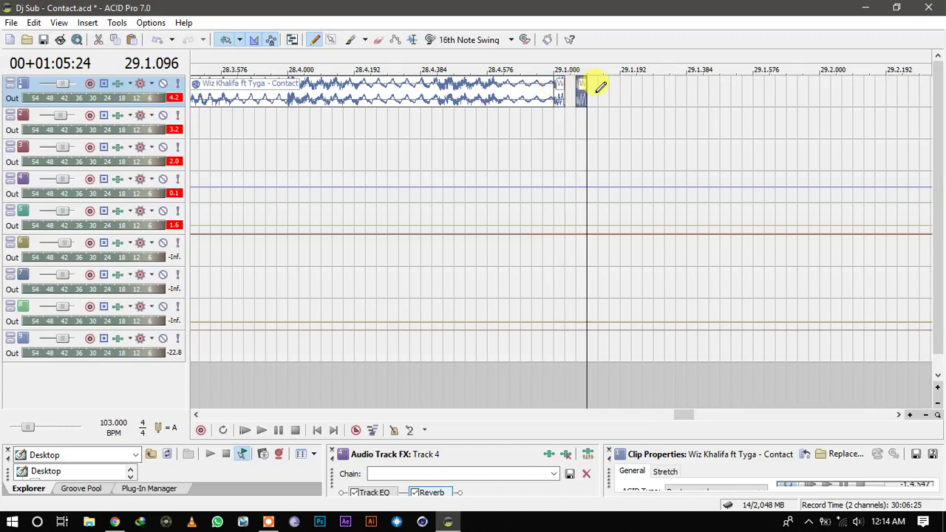
{"action": "left_click", "coordinate": [600, 89]}
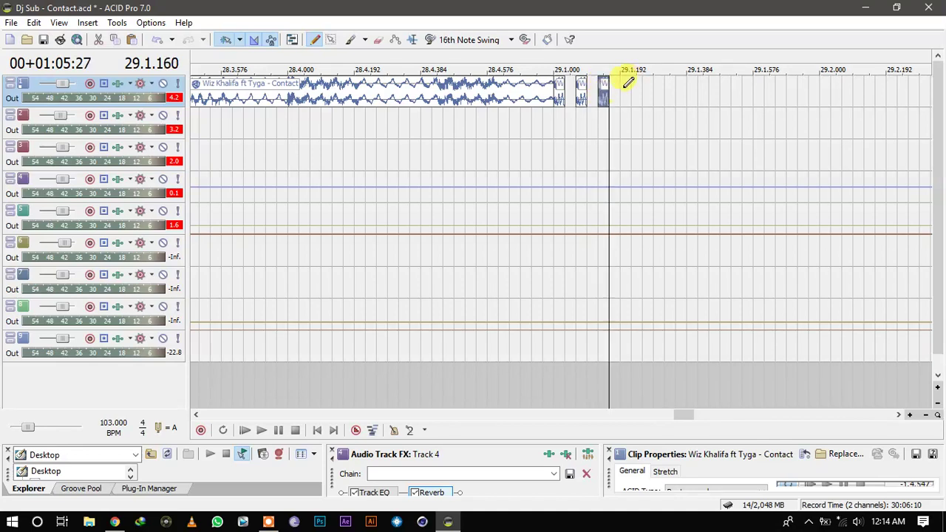
{"action": "left_click", "coordinate": [622, 90]}
{"action": "left_click", "coordinate": [644, 88]}
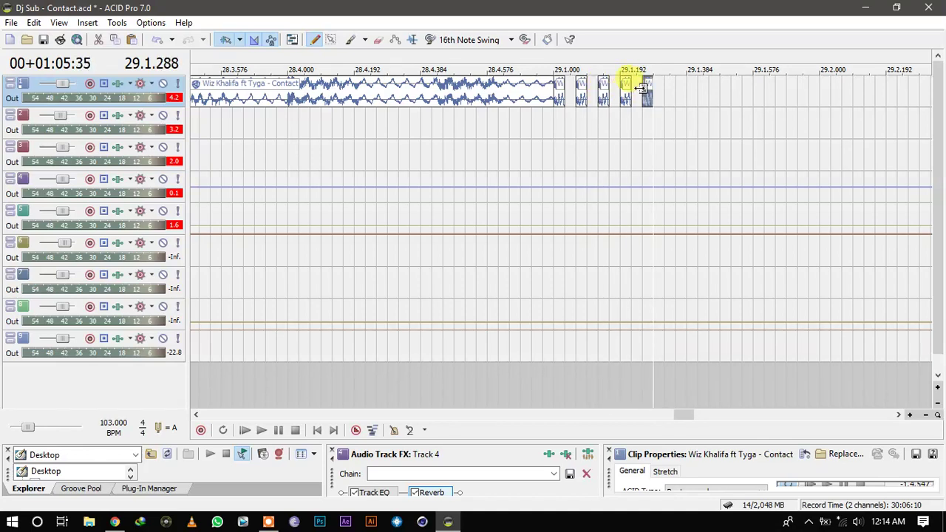
{"action": "left_click", "coordinate": [666, 88]}
{"action": "left_click", "coordinate": [688, 88]}
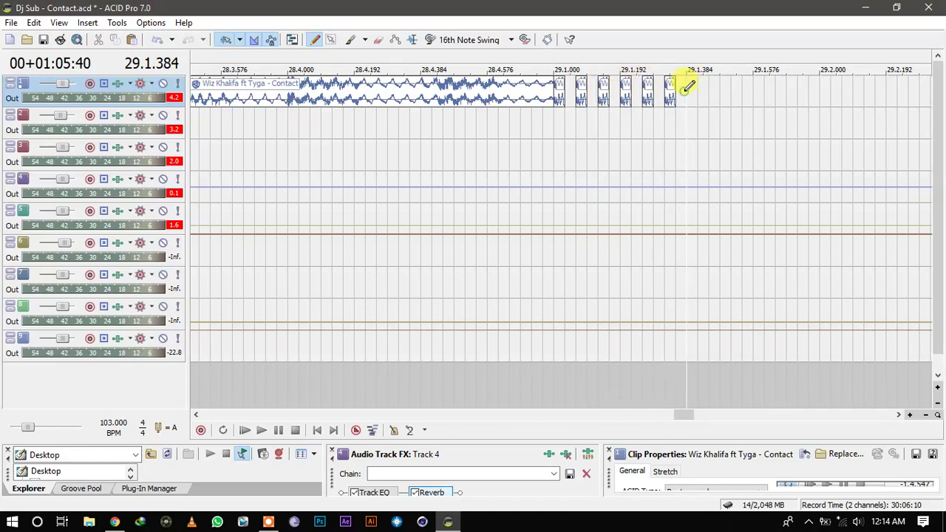
{"action": "left_click", "coordinate": [710, 89]}
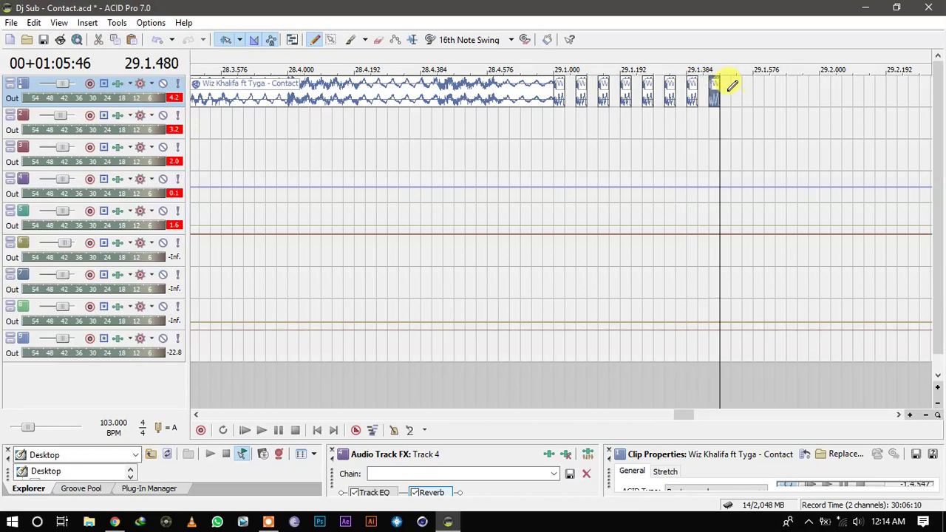
{"action": "left_click", "coordinate": [733, 88]}
{"action": "left_click", "coordinate": [755, 90]}
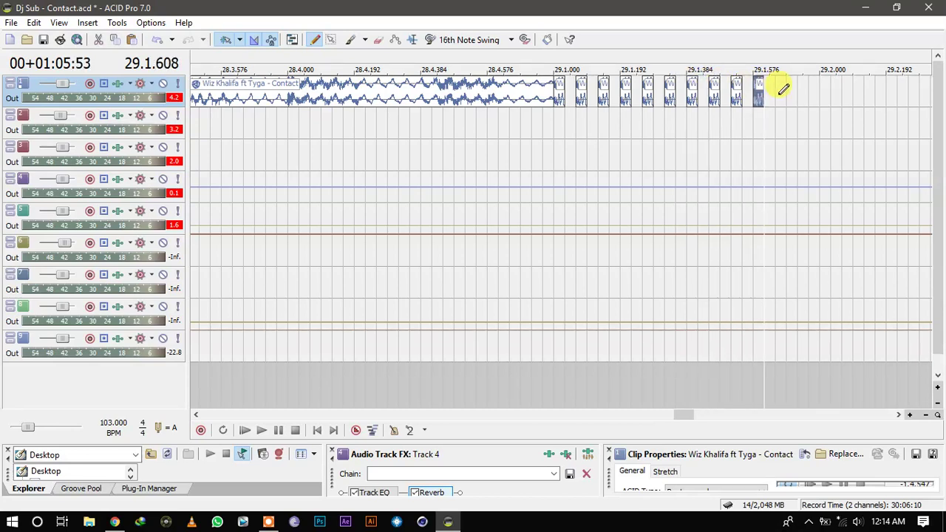
{"action": "left_click", "coordinate": [777, 90]}
{"action": "left_click", "coordinate": [799, 90]}
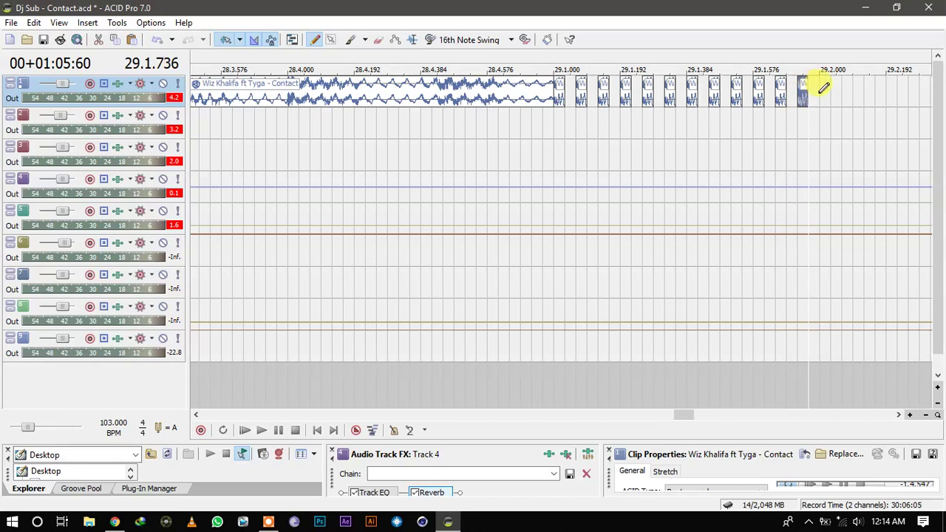
{"action": "left_click", "coordinate": [821, 89]}
{"action": "left_click", "coordinate": [843, 90]}
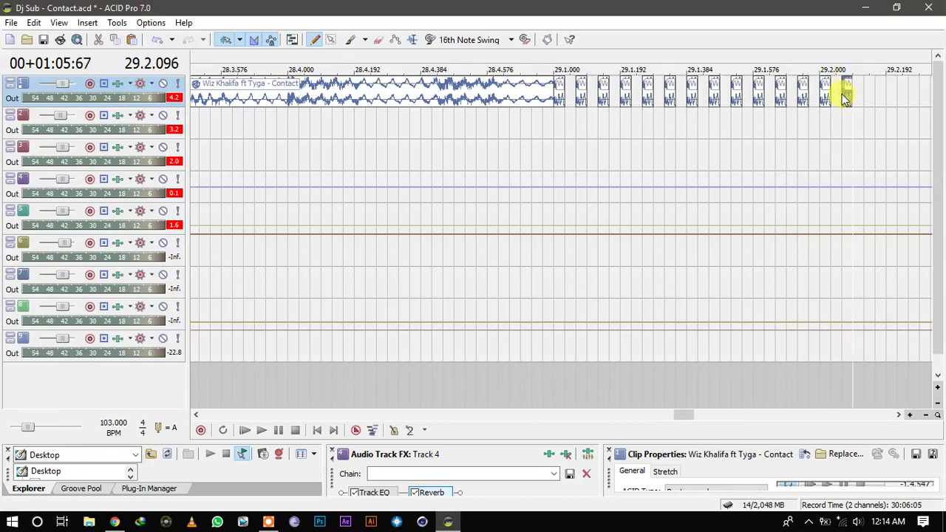
{"action": "left_click", "coordinate": [866, 90]}
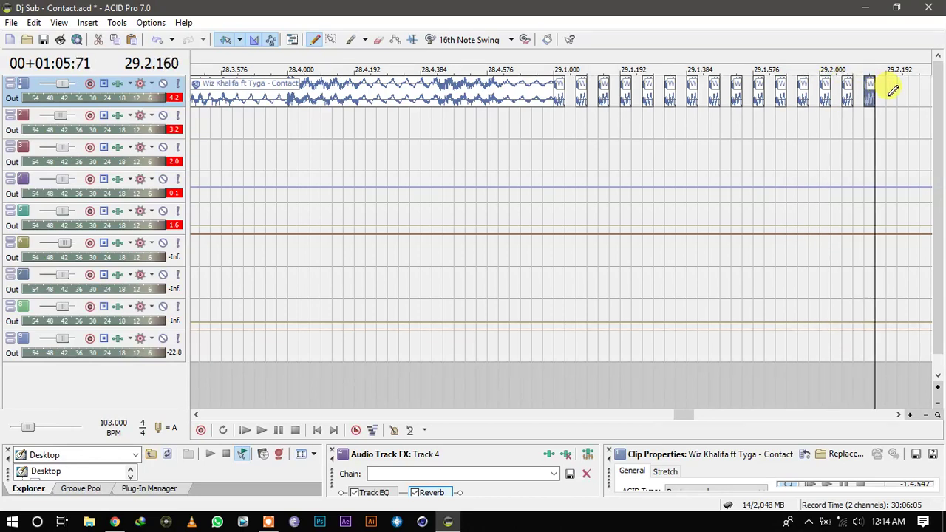
{"action": "left_click", "coordinate": [887, 89]}
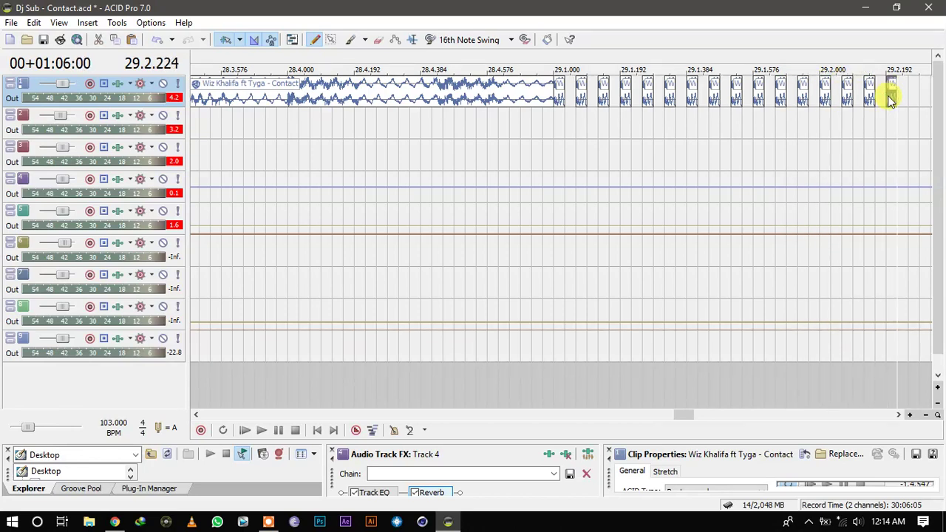
Set the grid spacing to Ruler Marks and delete the four track 1 slices from 29.2.000 onward.
{"action": "left_click", "coordinate": [151, 23]}
{"action": "mouse_move", "coordinate": [247, 52]}
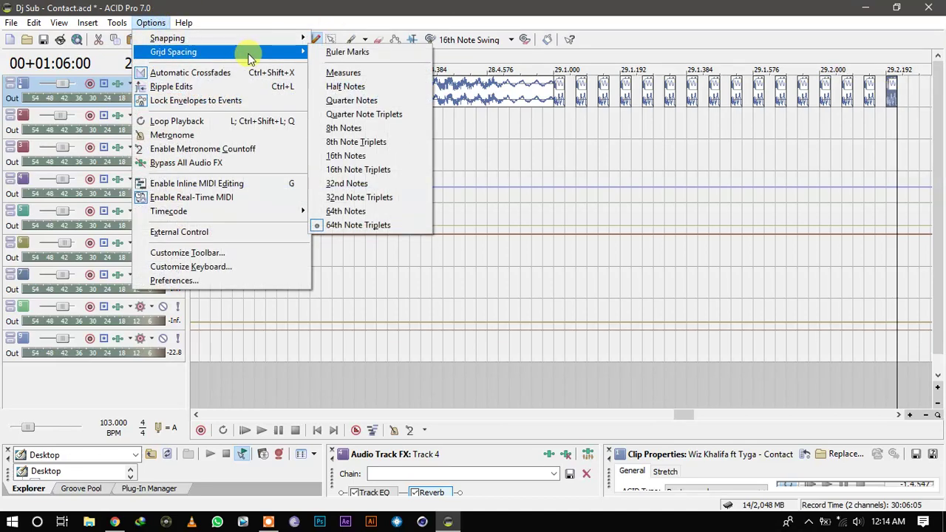
{"action": "left_click", "coordinate": [350, 53]}
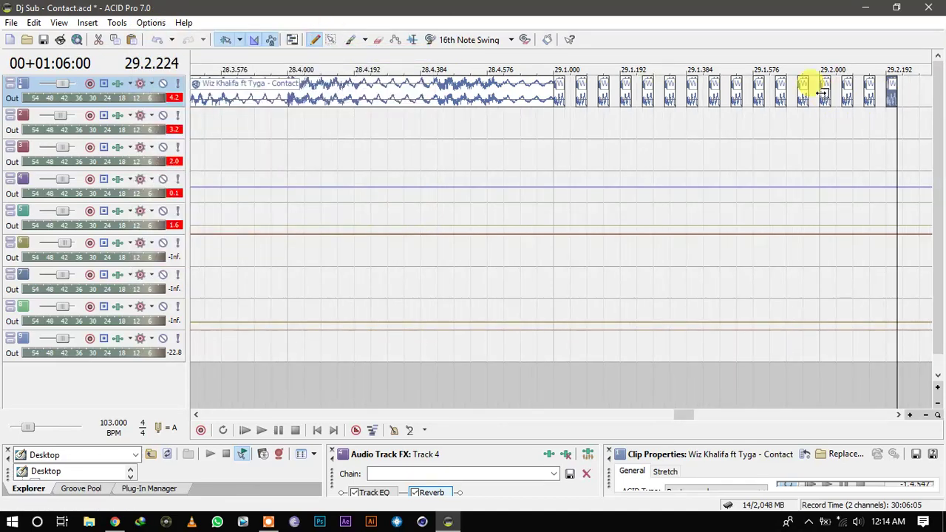
{"action": "left_click_drag", "start_coordinate": [822, 91], "coordinate": [887, 96]}
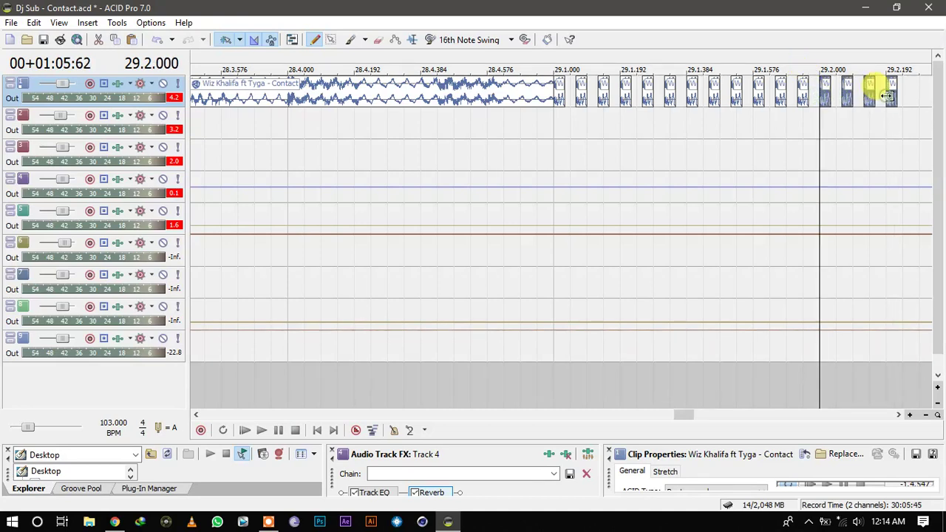
{"action": "key", "text": "Delete"}
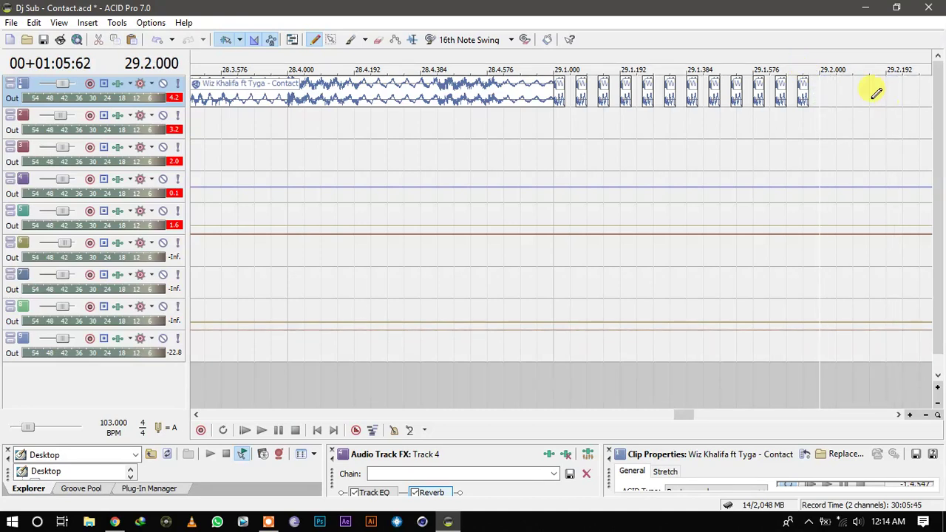
Cut the twelve track 1 slices starting at 29.1.000 and paste them on track 5 at 29.1.000.
{"action": "left_click", "coordinate": [558, 104]}
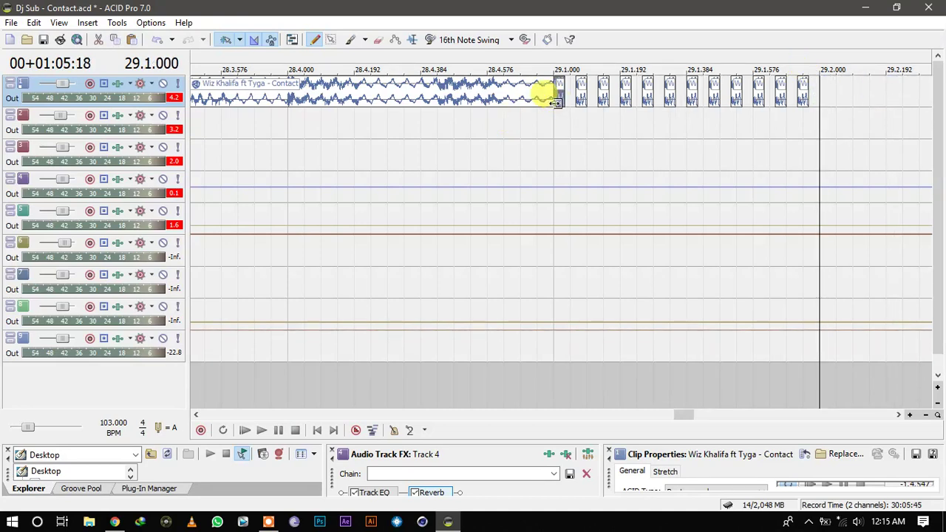
{"action": "left_click", "coordinate": [804, 101], "text": "shift"}
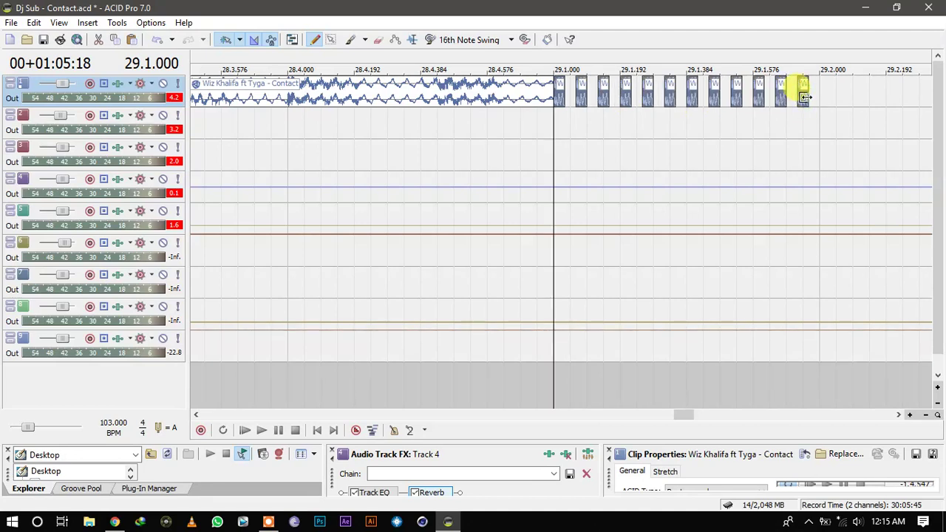
{"action": "key", "text": "Delete"}
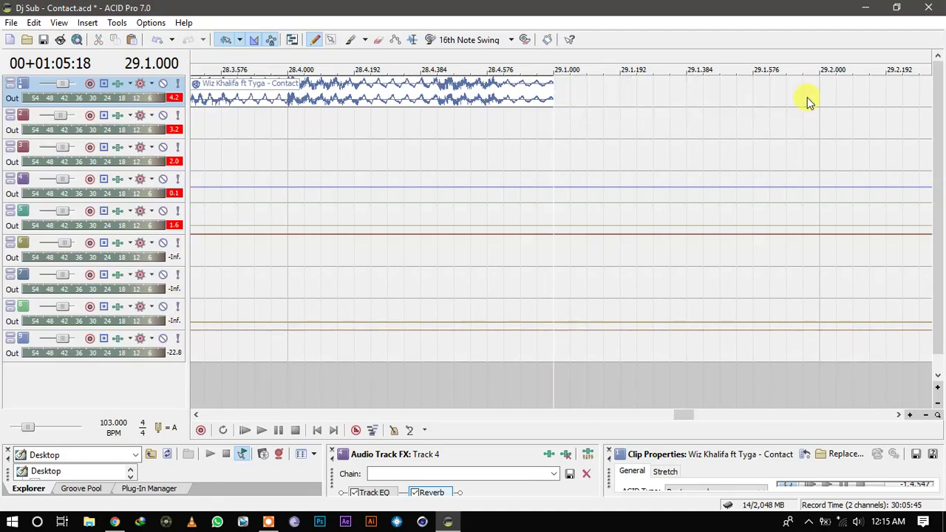
{"action": "left_click", "coordinate": [558, 209]}
{"action": "key", "text": "ctrl+v"}
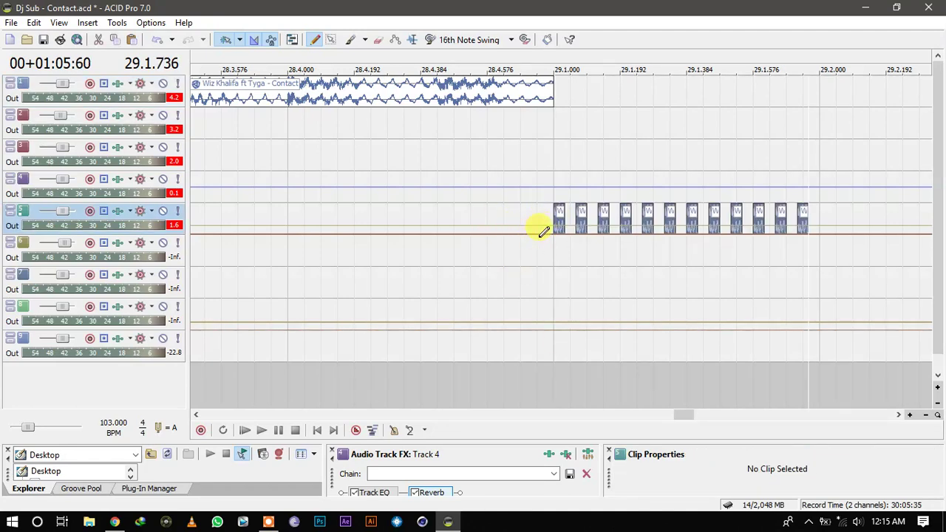
Enlarge the effects area to show track 8's dblue.TapeStop chain, and move that track up directly above the track holding the slices.
{"action": "left_click", "coordinate": [120, 238]}
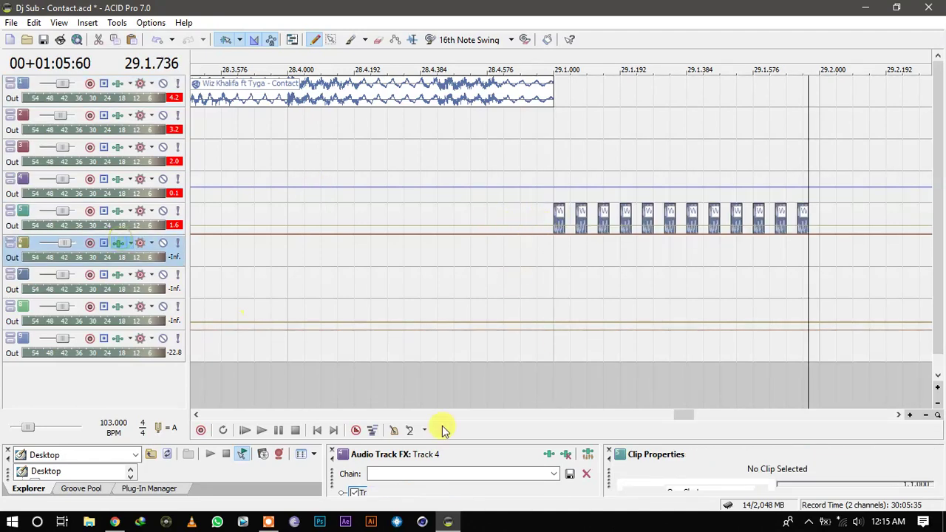
{"action": "left_click_drag", "start_coordinate": [497, 443], "coordinate": [504, 377]}
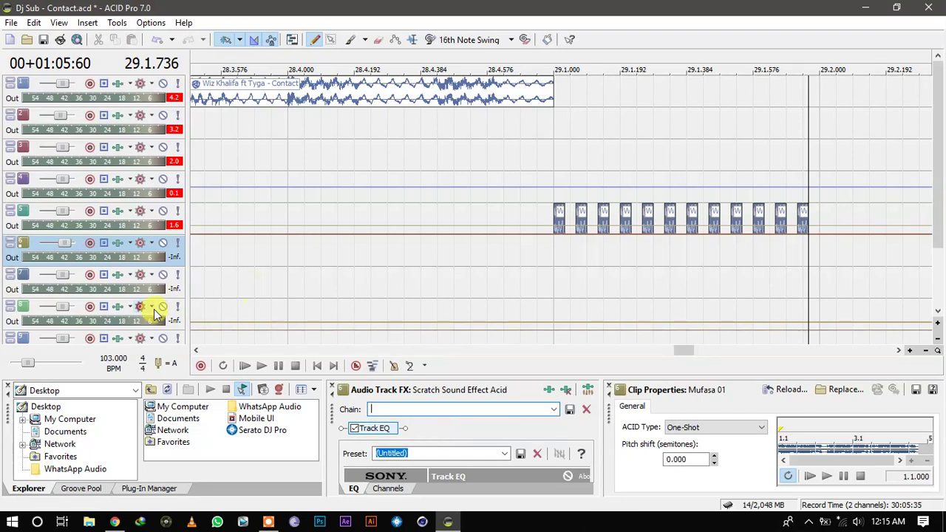
{"action": "left_click", "coordinate": [122, 310]}
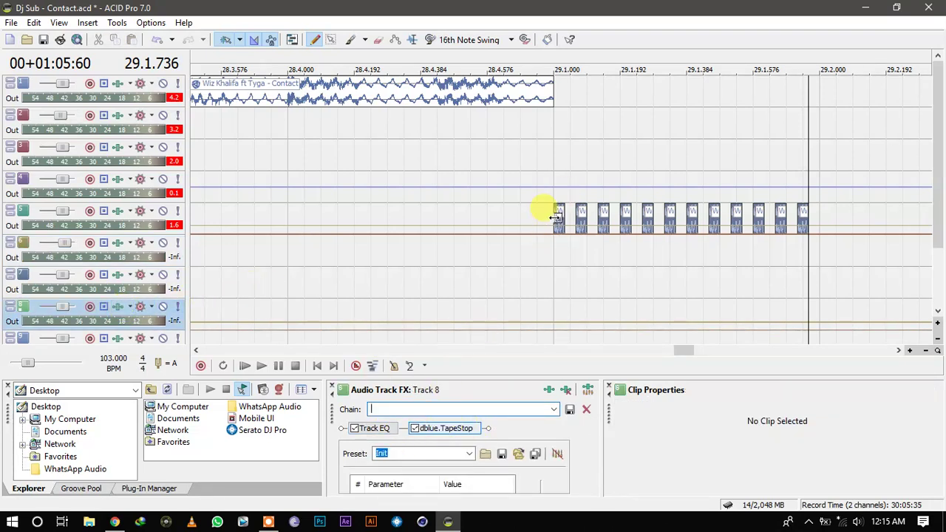
{"action": "left_click_drag", "start_coordinate": [16, 318], "coordinate": [59, 190]}
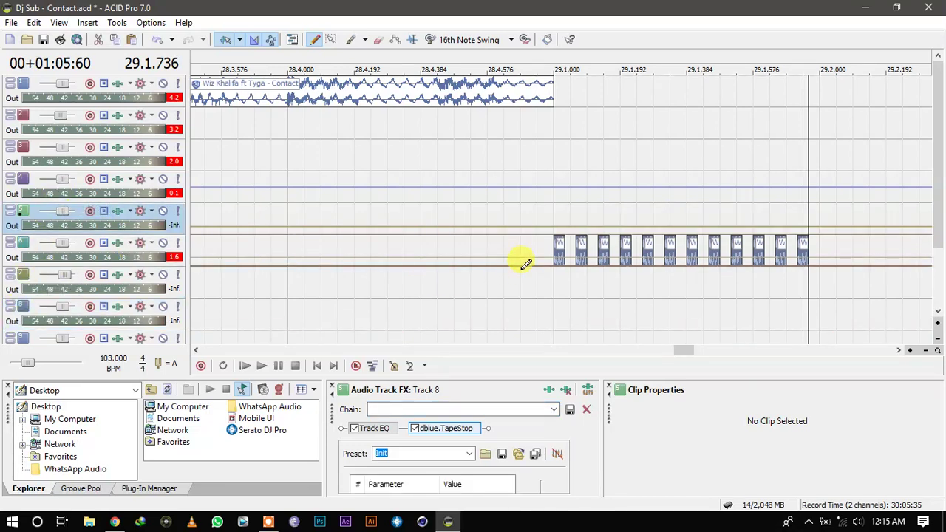
Move the twelve slices from track 6 to the dblue.TapeStop track 5 at 29.1.000 and play them.
{"action": "key", "text": "Delete"}
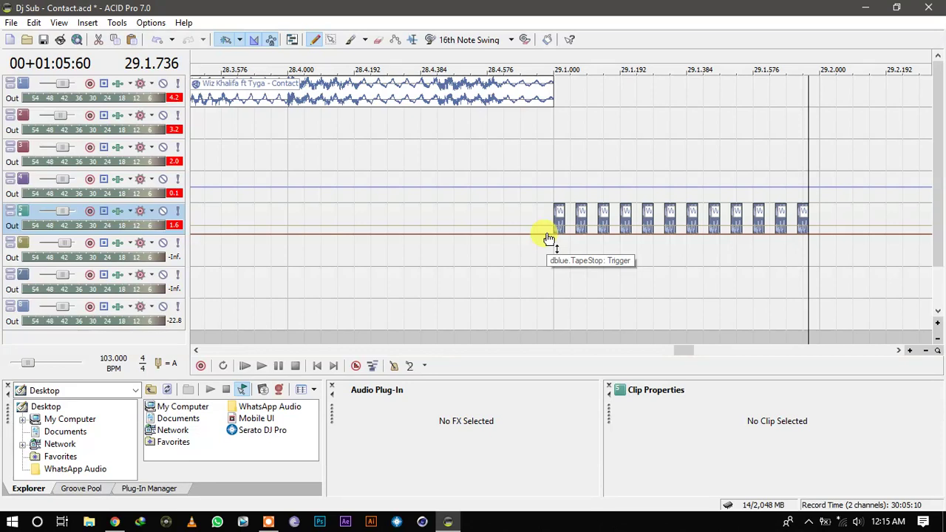
{"action": "key", "text": "ctrl+z"}
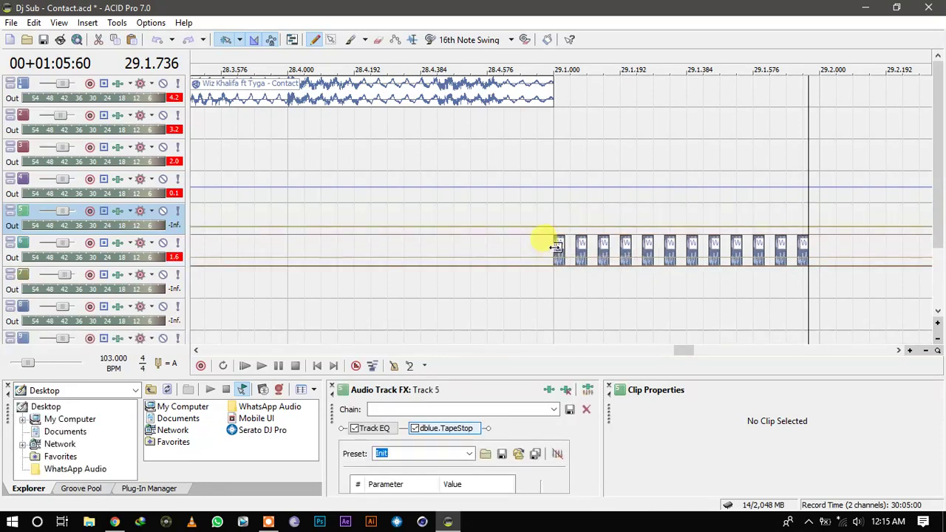
{"action": "left_click", "coordinate": [555, 245]}
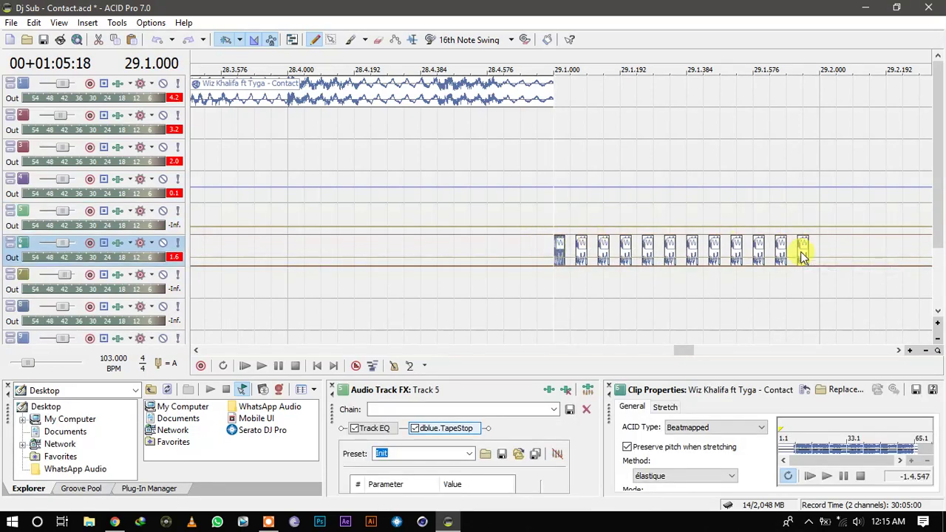
{"action": "key", "text": "Delete"}
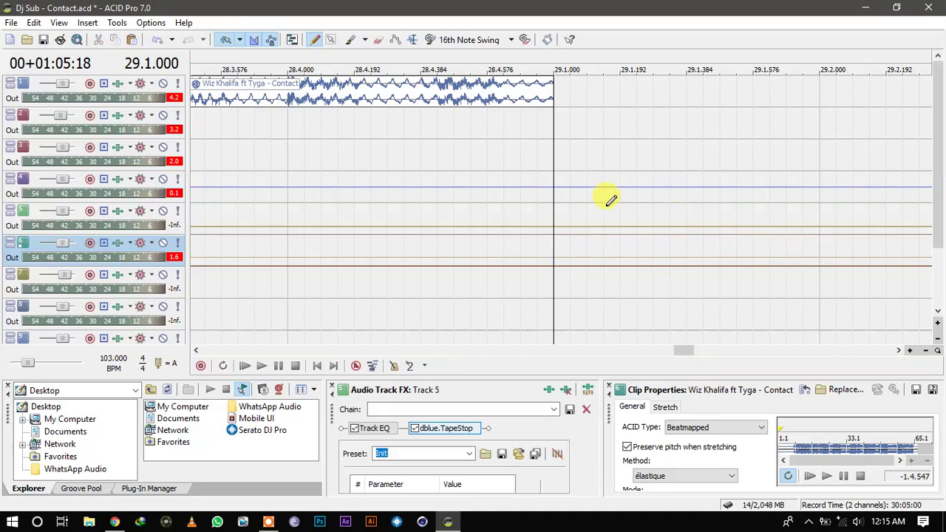
{"action": "left_click", "coordinate": [559, 212]}
{"action": "key", "text": "ctrl+v"}
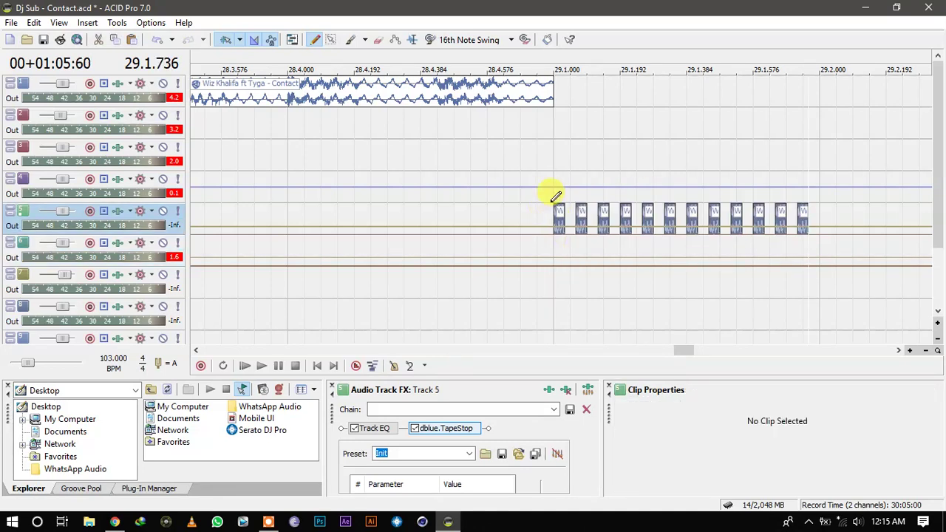
{"action": "left_click", "coordinate": [557, 214]}
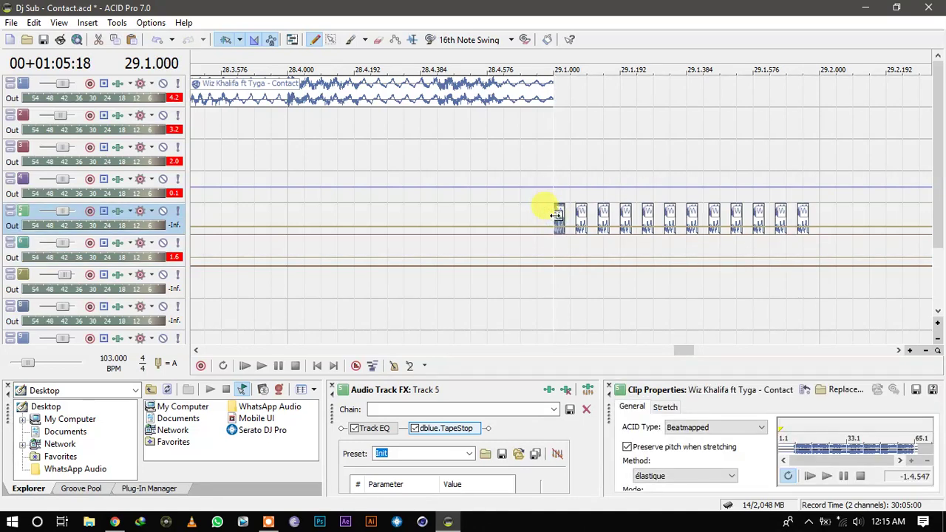
{"action": "key", "text": "space"}
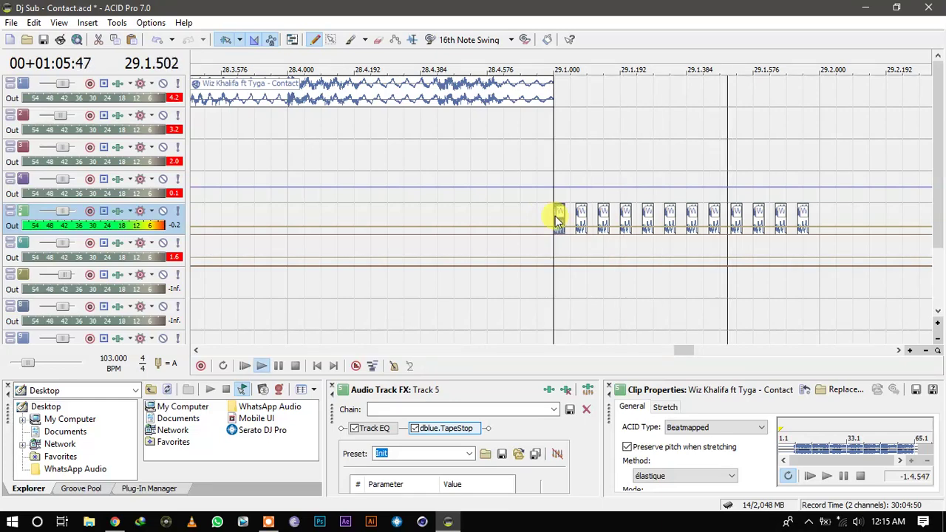
Add points to track 5's dblue.TapeStop SlowDown and Trigger envelopes just before 29.1.000, at 29.1.000 and just after the first slice.
{"action": "scroll", "coordinate": [558, 220], "scroll_direction": "up", "scroll_amount": 2}
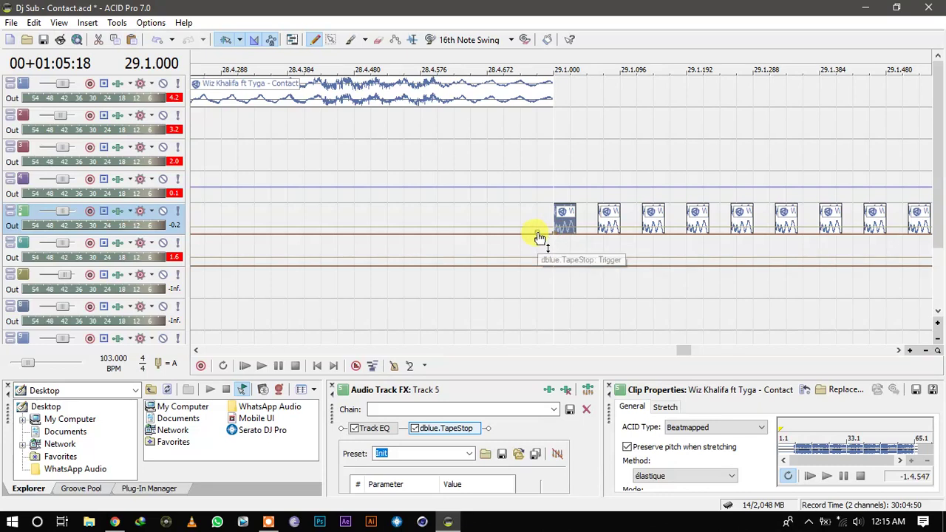
{"action": "left_click_drag", "start_coordinate": [540, 232], "coordinate": [555, 229]}
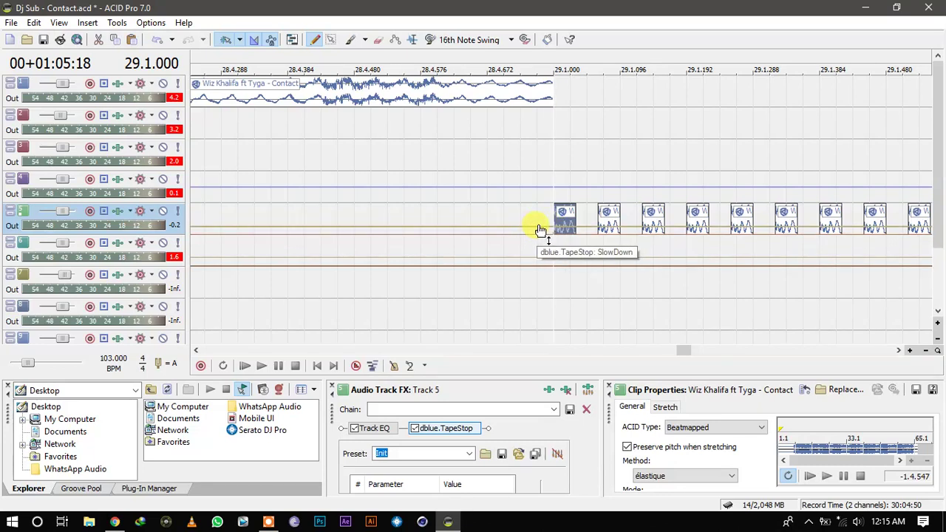
{"action": "left_click", "coordinate": [587, 238]}
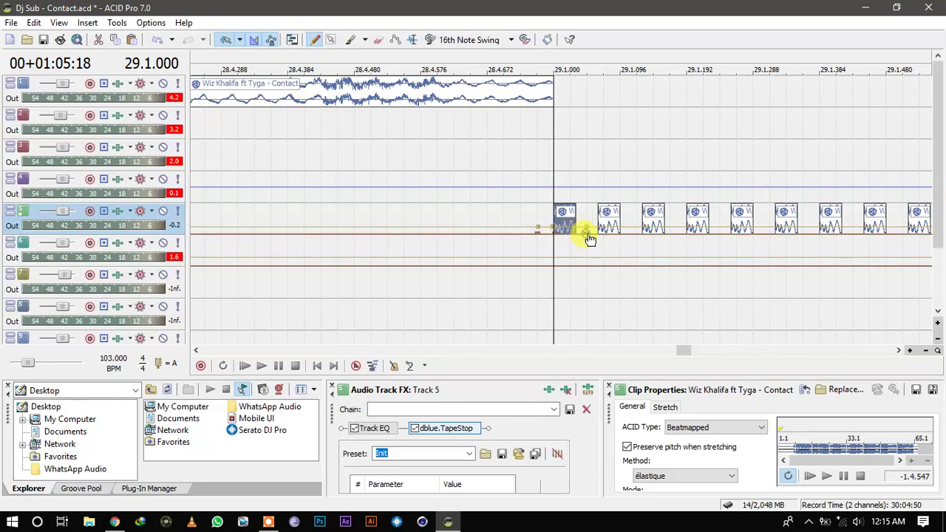
Add points to track 5's SlowDown and Trigger envelopes just before and after the last slice and at 29.2.000.
{"action": "left_click", "coordinate": [682, 352]}
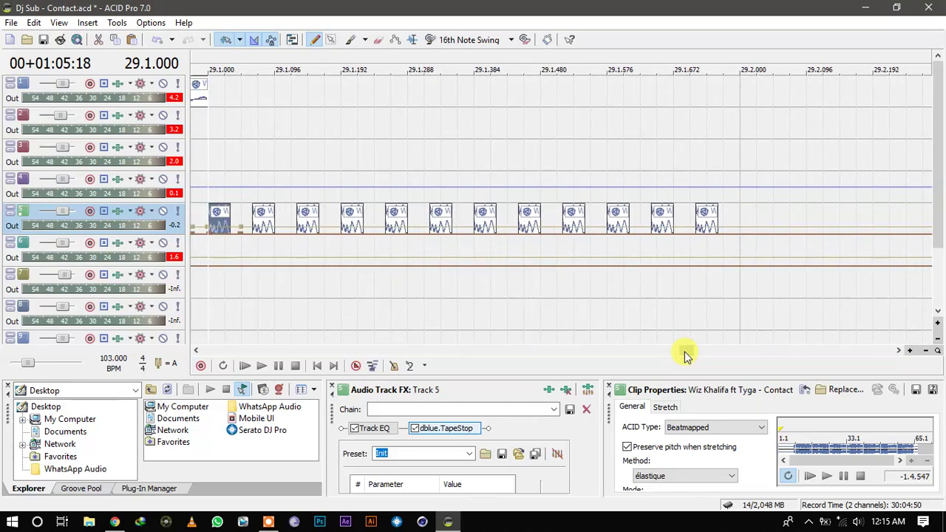
{"action": "double_click", "coordinate": [742, 228]}
{"action": "double_click", "coordinate": [742, 235]}
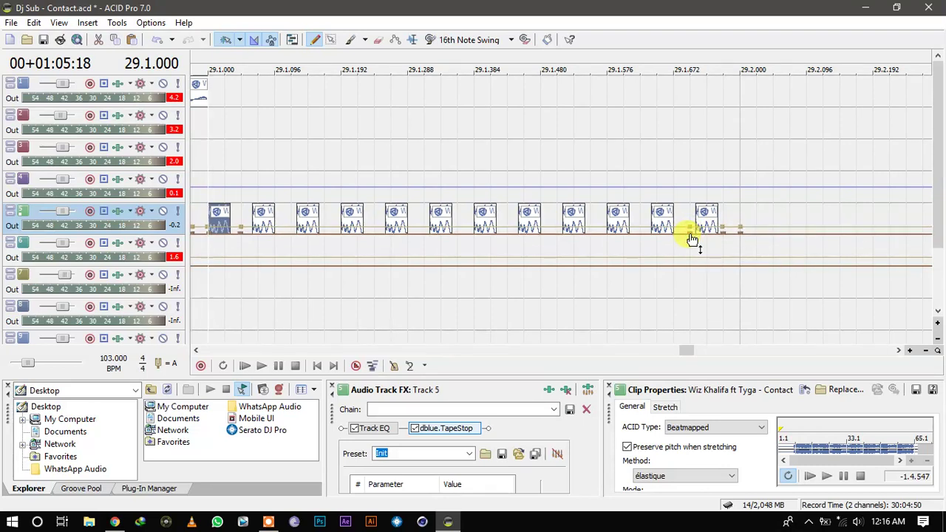
Raise track 5's TapeStop Trigger envelope to maximum from 29.1.000 to the last slice, dip SlowDown to 0% at 29.1.336, and play it.
{"action": "left_click_drag", "start_coordinate": [680, 351], "coordinate": [674, 350]}
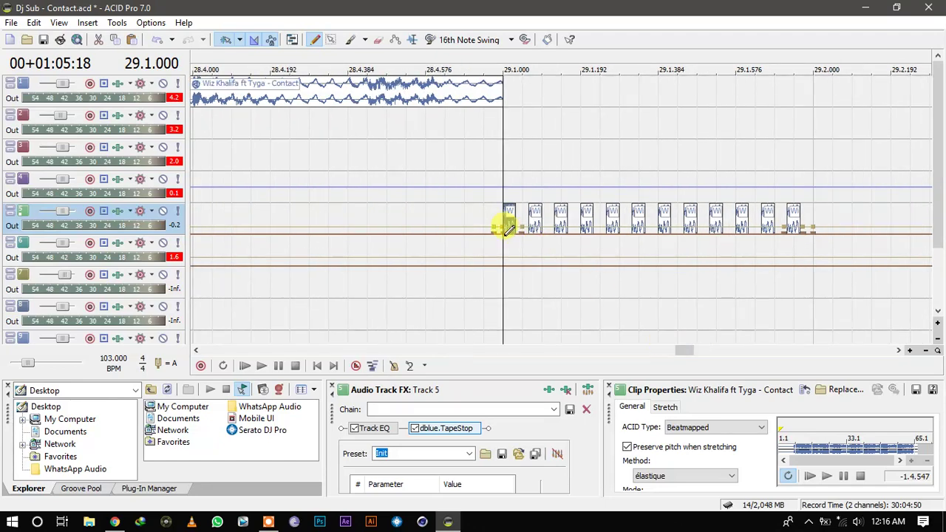
{"action": "left_click_drag", "start_coordinate": [521, 235], "coordinate": [481, 194]}
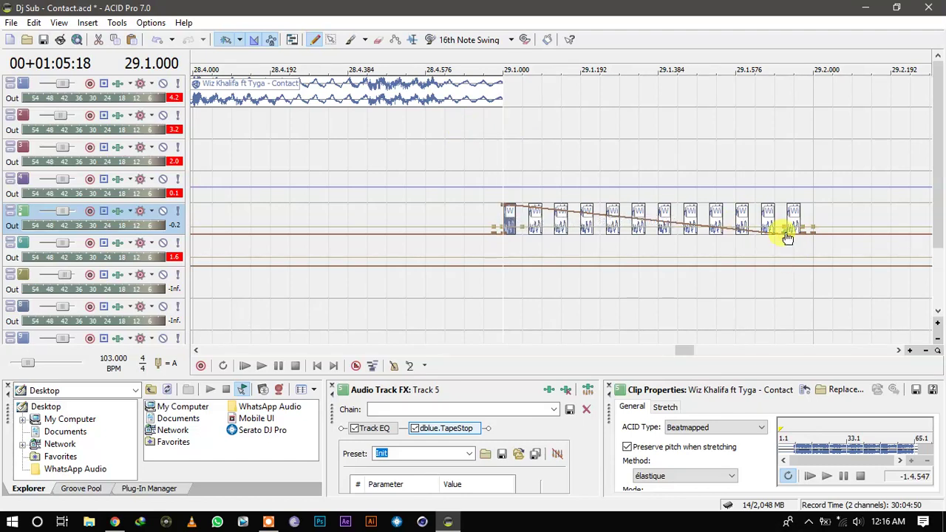
{"action": "left_click_drag", "start_coordinate": [788, 236], "coordinate": [638, 238]}
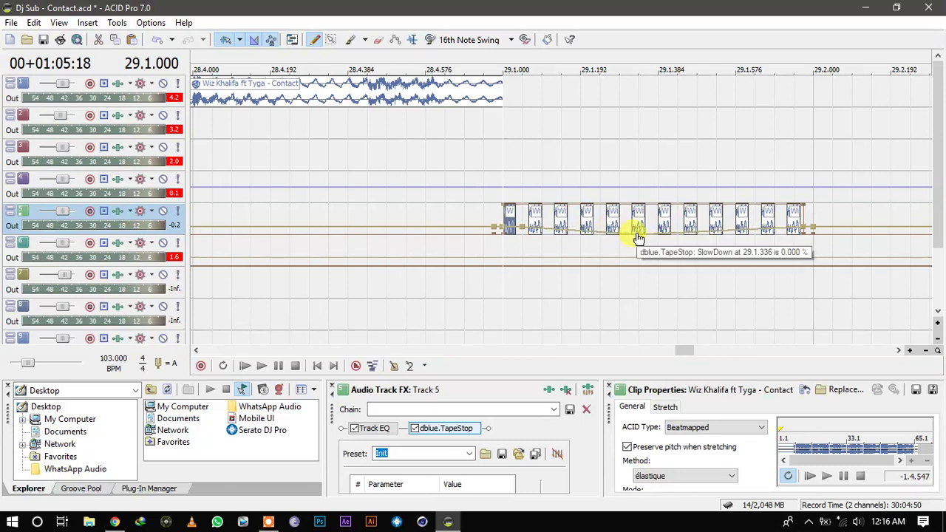
{"action": "key", "text": "space"}
{"action": "key", "text": "space"}
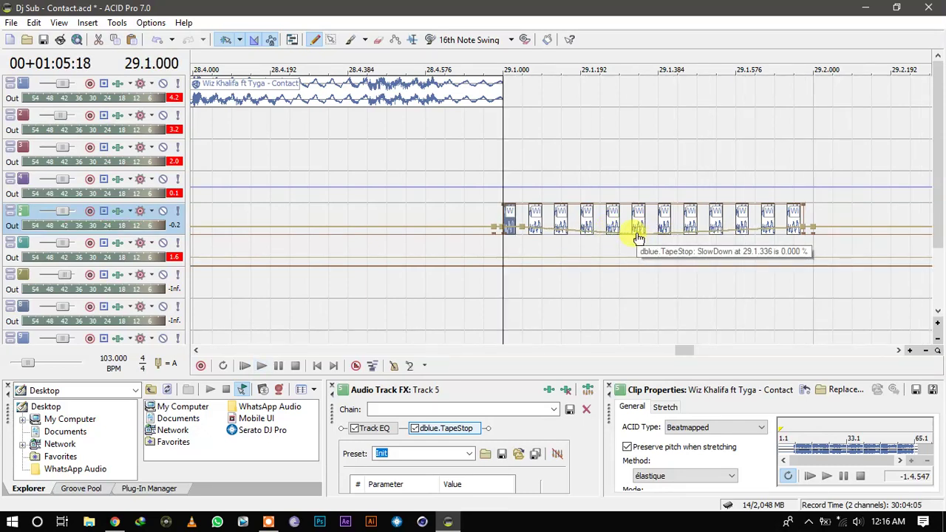
Copy the track 1 Contact clip at 28.1.000 to 29.2.000 on the same track, and enlarge the track area.
{"action": "scroll", "coordinate": [638, 238], "scroll_direction": "down", "scroll_amount": 5}
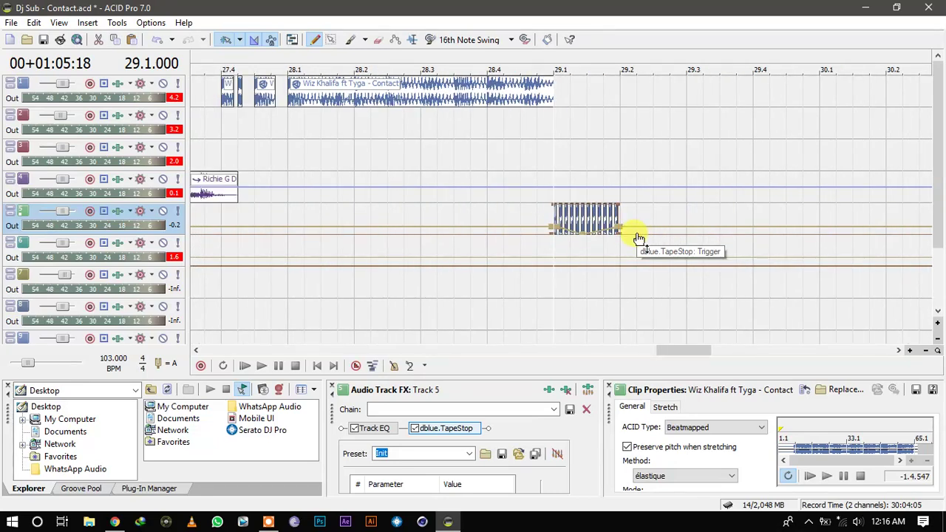
{"action": "left_click", "coordinate": [289, 91]}
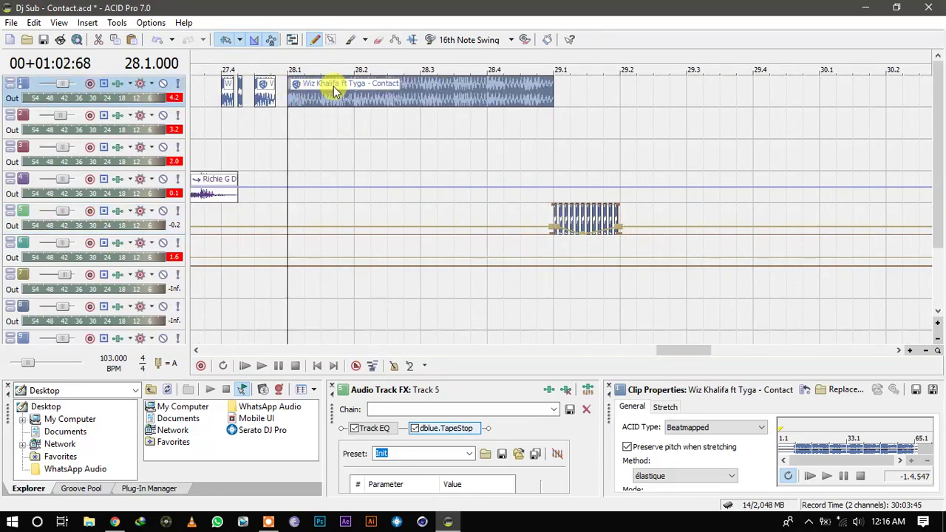
{"action": "left_click_drag", "start_coordinate": [303, 89], "coordinate": [628, 93]}
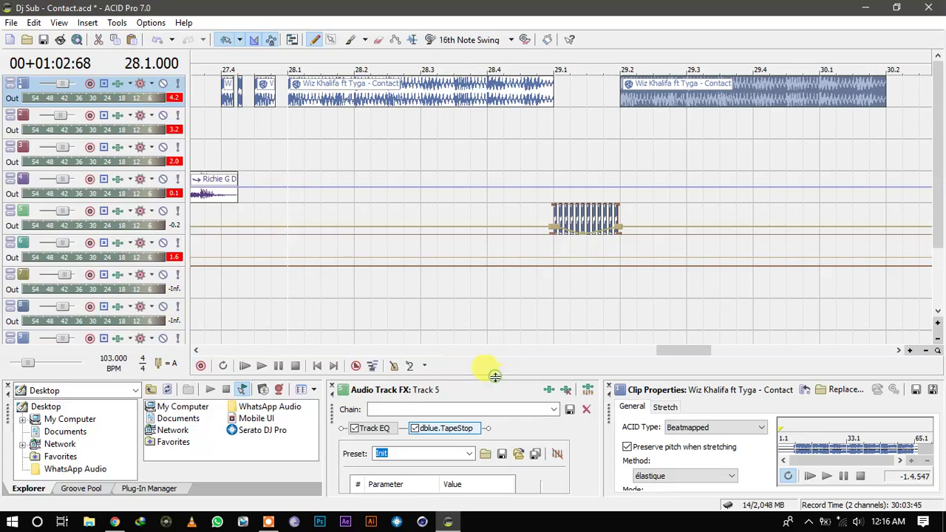
{"action": "left_click_drag", "start_coordinate": [495, 379], "coordinate": [488, 422]}
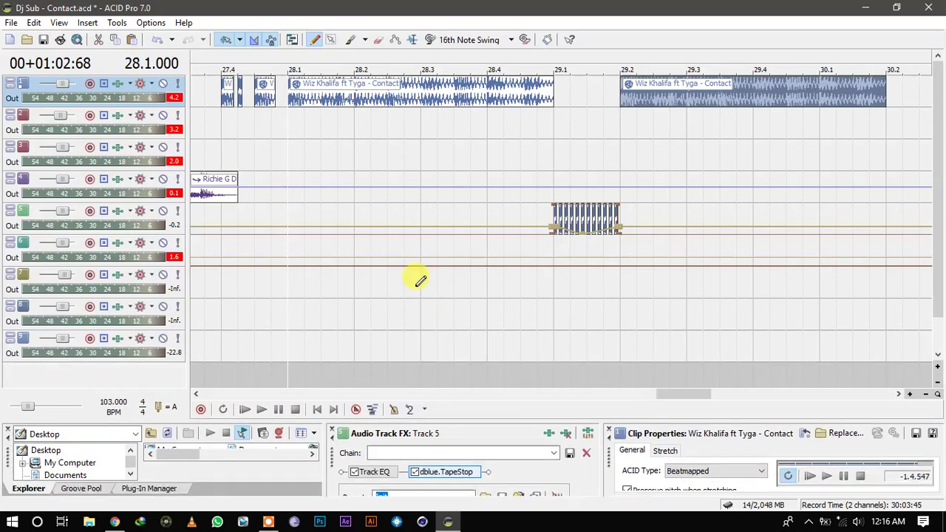
Play the arrangement from 24.3.000 to check the cut-up clips, the DJ tag and the lead-in to the stutter.
{"action": "left_click", "coordinate": [494, 249]}
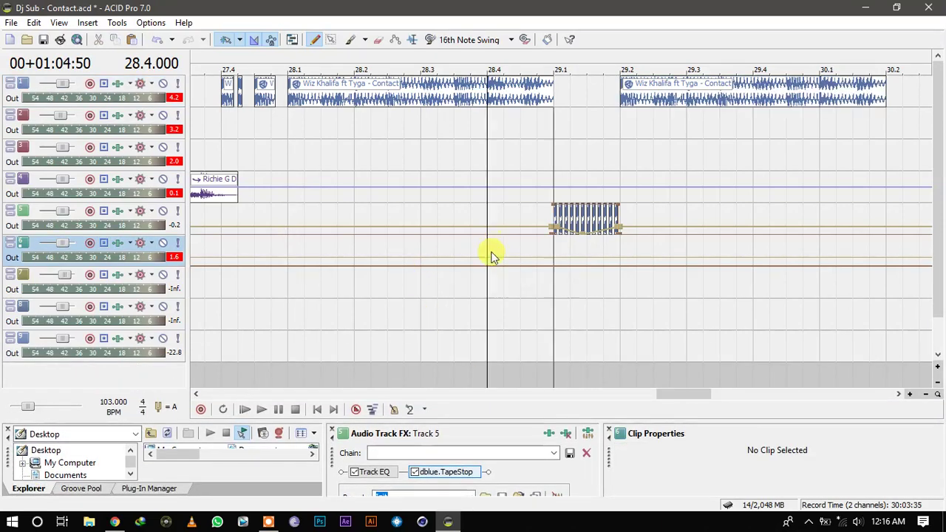
{"action": "scroll", "coordinate": [494, 255], "scroll_direction": "down", "scroll_amount": 3}
{"action": "scroll", "coordinate": [494, 255], "scroll_direction": "down", "scroll_amount": 1}
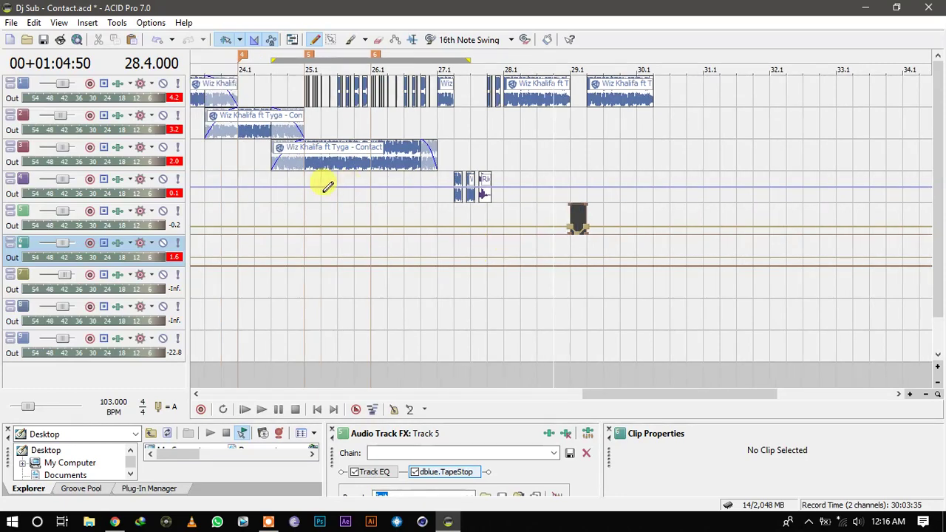
{"action": "left_click", "coordinate": [273, 194]}
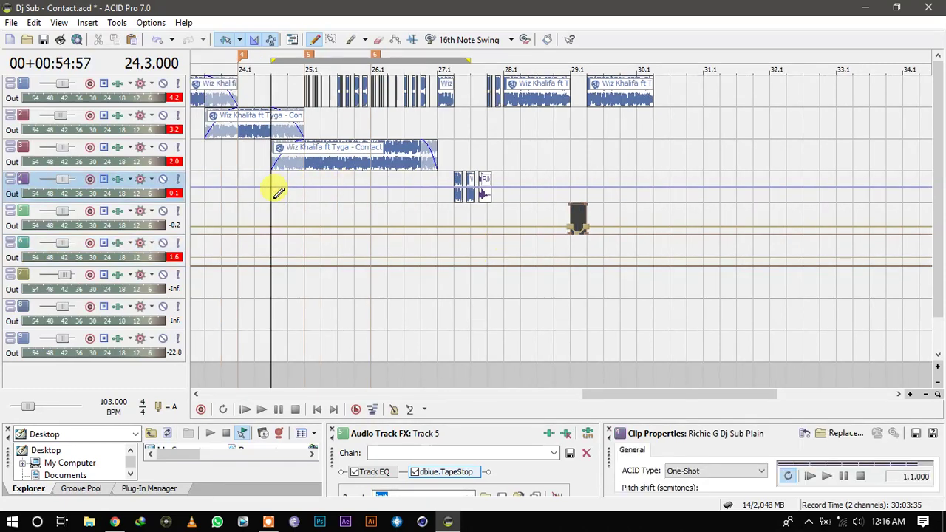
{"action": "key", "text": "space"}
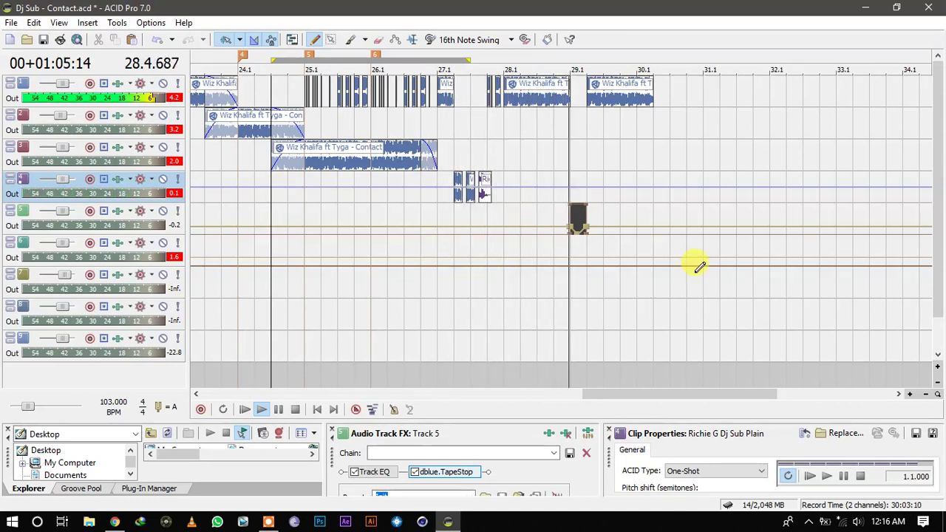
Replay the section around the stutter from 28.4.000 and 28.1.000, and play the copied clip from 29.2.000.
{"action": "left_click", "coordinate": [554, 144]}
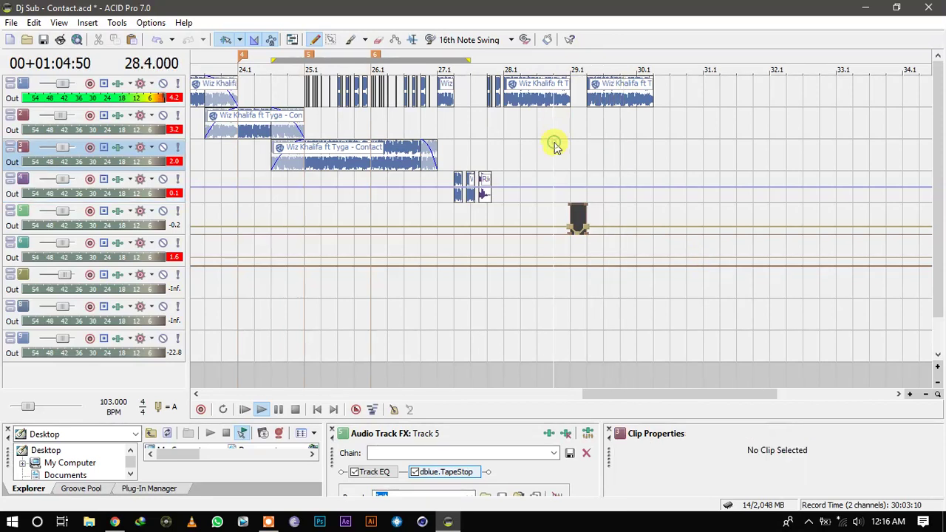
{"action": "left_click", "coordinate": [504, 141]}
{"action": "key", "text": "space"}
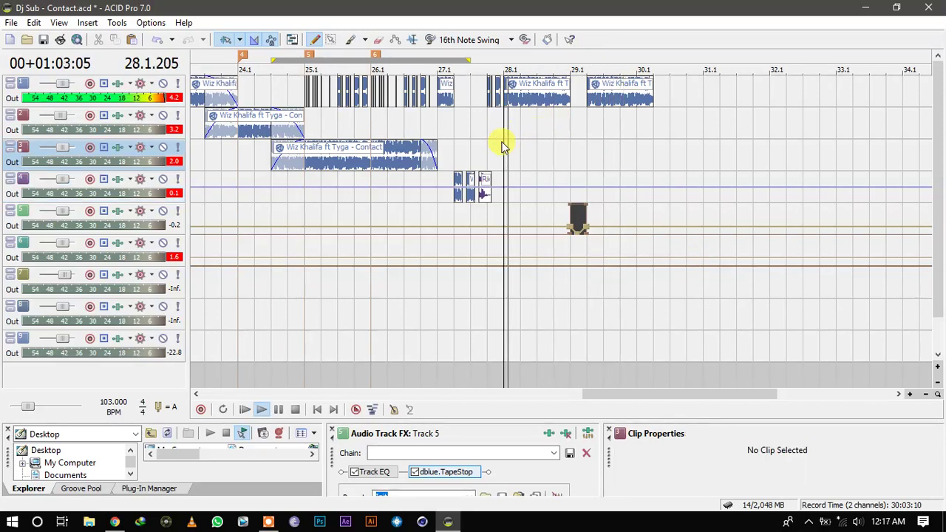
{"action": "left_click", "coordinate": [588, 91]}
{"action": "key", "text": "space"}
{"action": "key", "text": "space"}
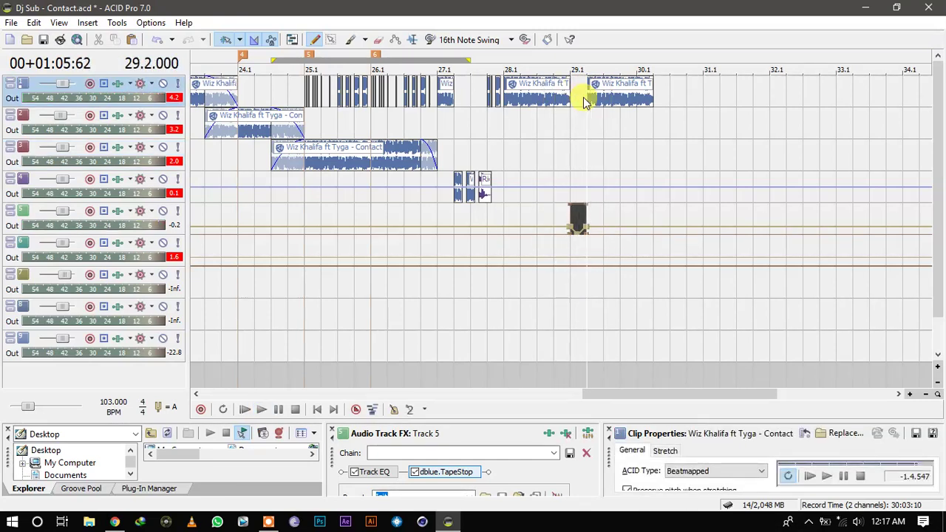
Move the track 1 clip at 29.2 to start at 30.3 and extend the clip at 28.1 to just past 30.1.
{"action": "scroll", "coordinate": [596, 98], "scroll_direction": "up", "scroll_amount": 5}
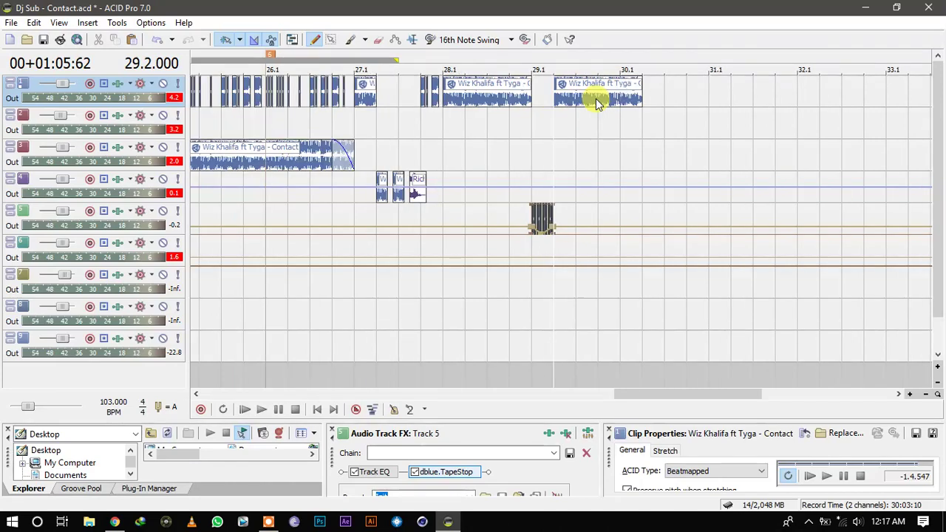
{"action": "left_click_drag", "start_coordinate": [573, 101], "coordinate": [900, 98]}
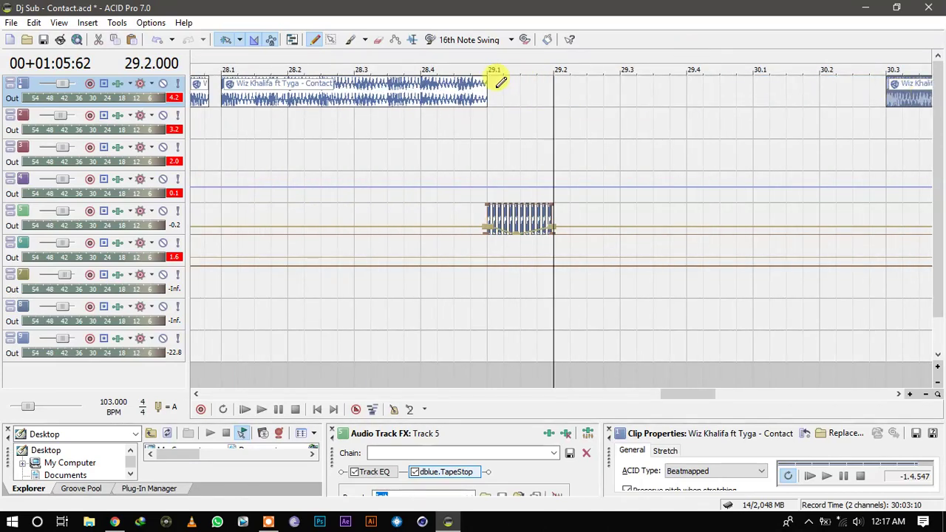
{"action": "left_click_drag", "start_coordinate": [486, 81], "coordinate": [762, 57]}
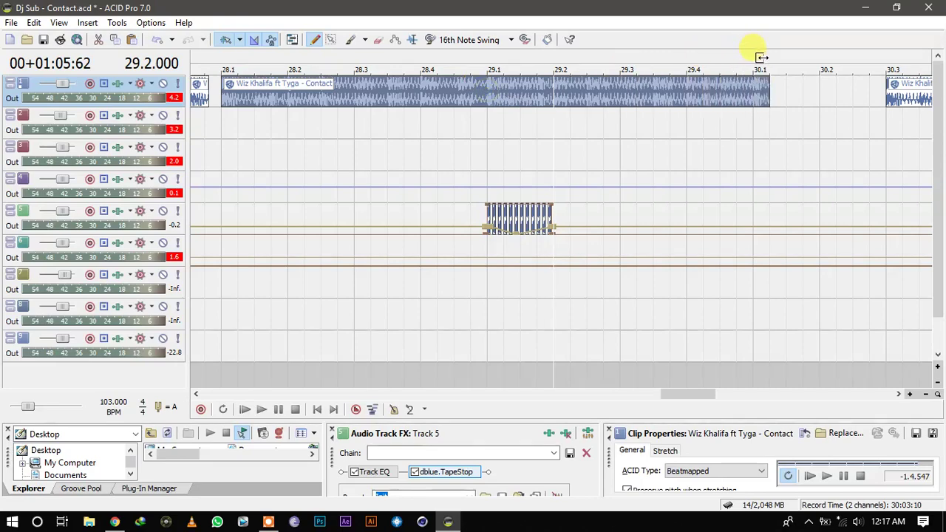
Mute track 5 and audition the extended track 1 clip from 29.1.
{"action": "left_click", "coordinate": [163, 212]}
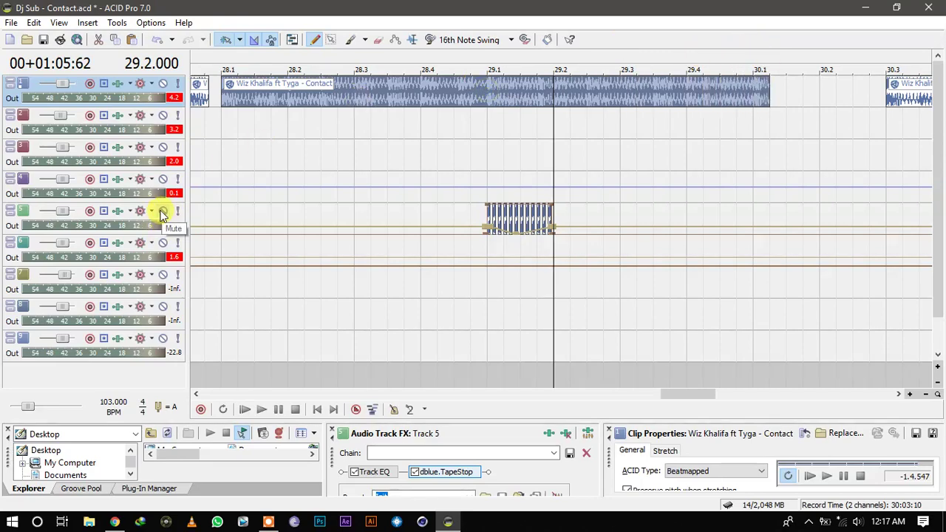
{"action": "left_click", "coordinate": [490, 144]}
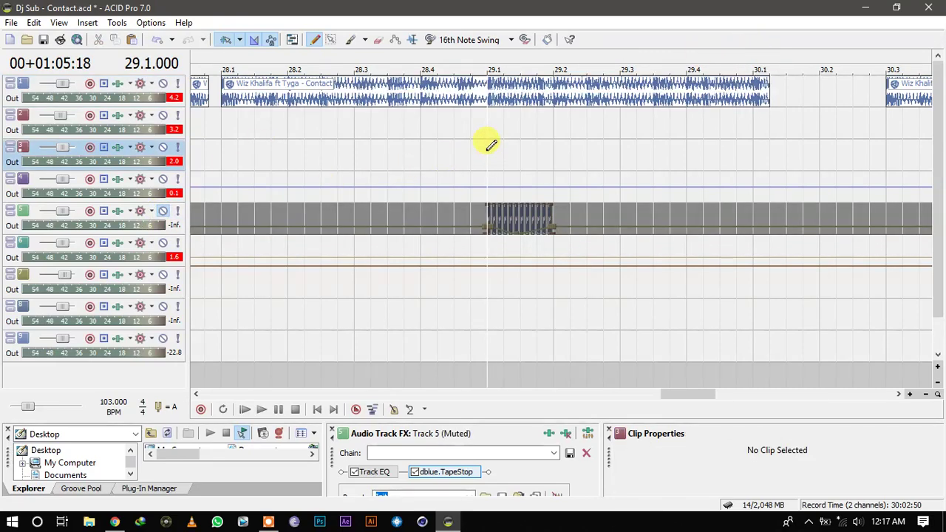
{"action": "key", "text": "space"}
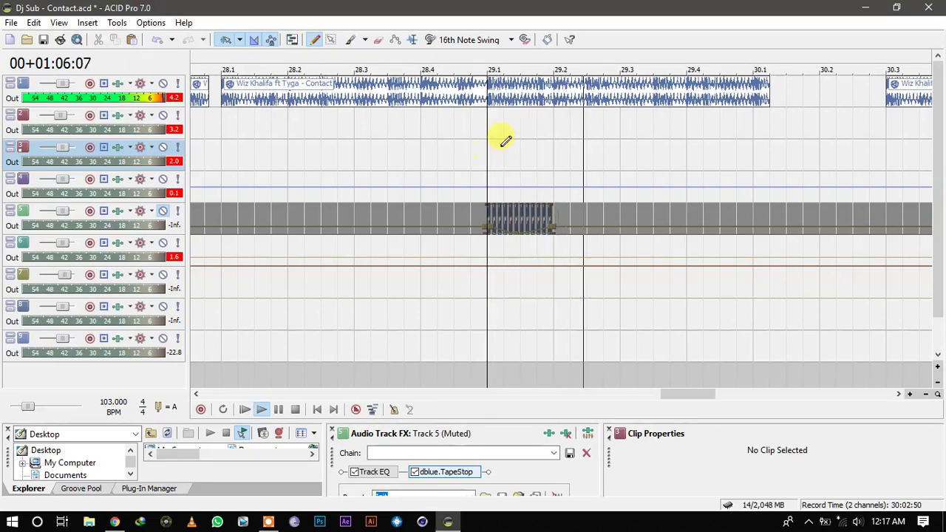
Move the following track 1 clip to start at 30.1 and split the extended clip at 29.1, deleting the part after it.
{"action": "left_click", "coordinate": [754, 102]}
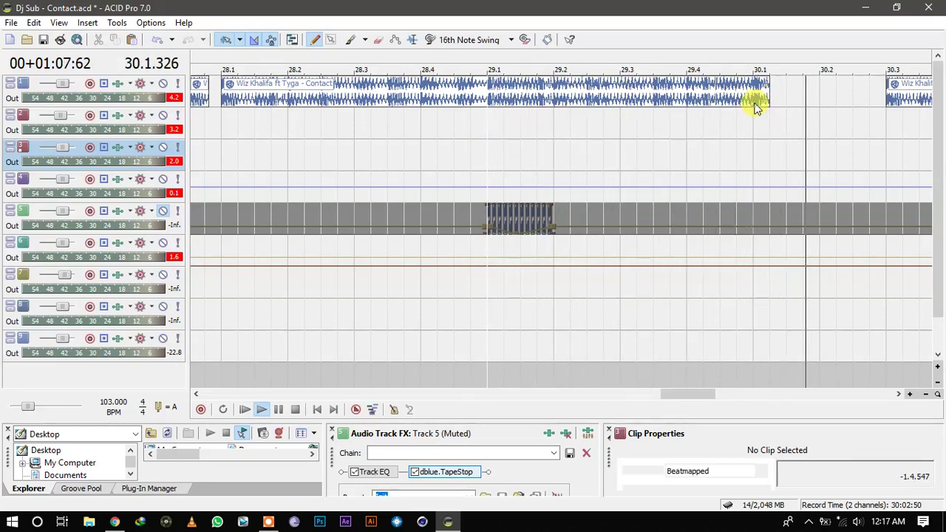
{"action": "left_click_drag", "start_coordinate": [909, 95], "coordinate": [776, 95]}
{"action": "left_click", "coordinate": [491, 104]}
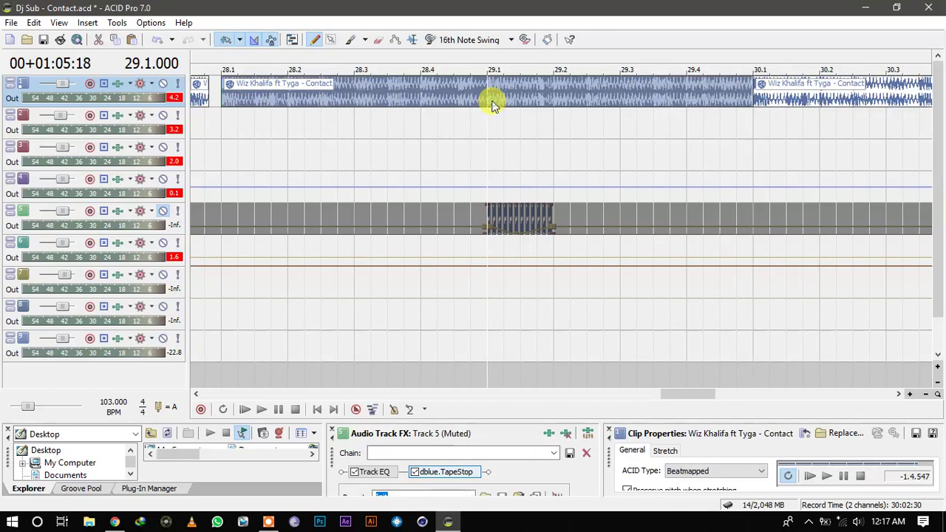
{"action": "key", "text": "s"}
{"action": "key", "text": "Delete"}
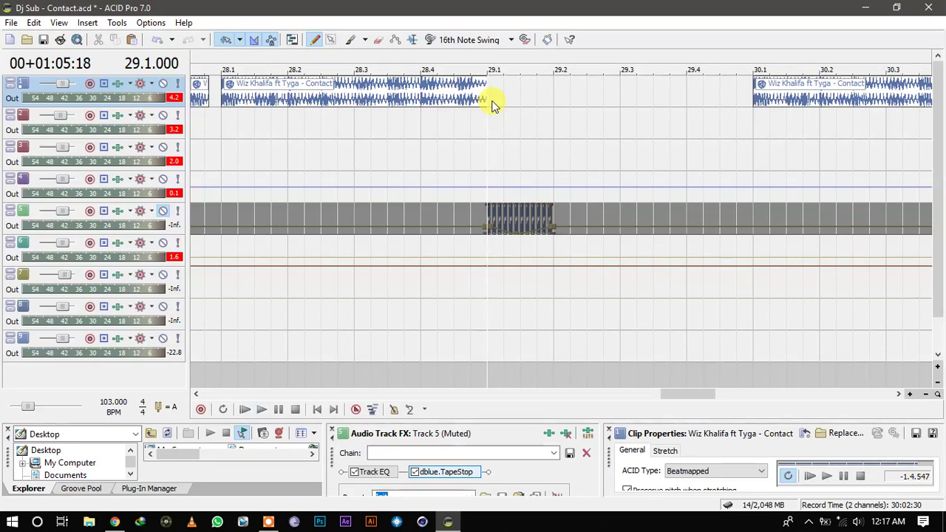
Unmute track 5 and audition the arrangement from 28.1 into the stutter slices.
{"action": "left_click", "coordinate": [163, 211]}
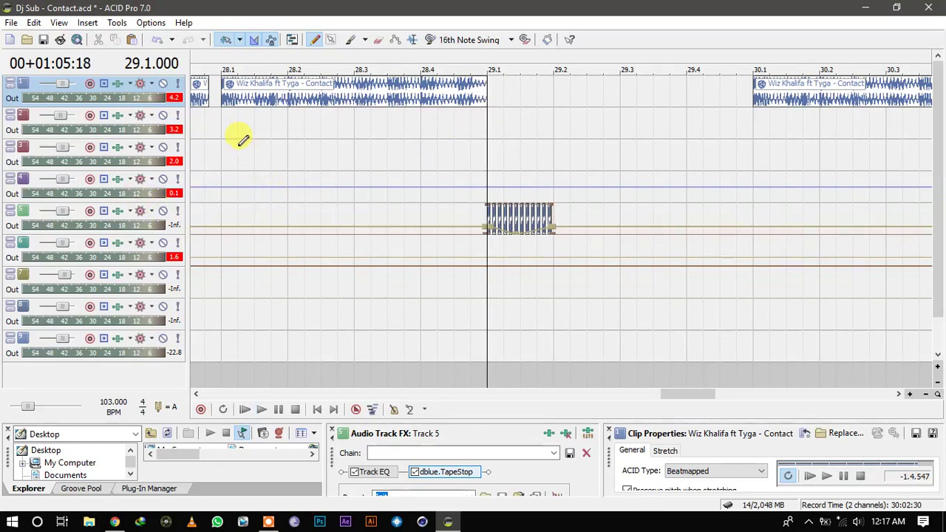
{"action": "left_click", "coordinate": [223, 147]}
{"action": "key", "text": "space"}
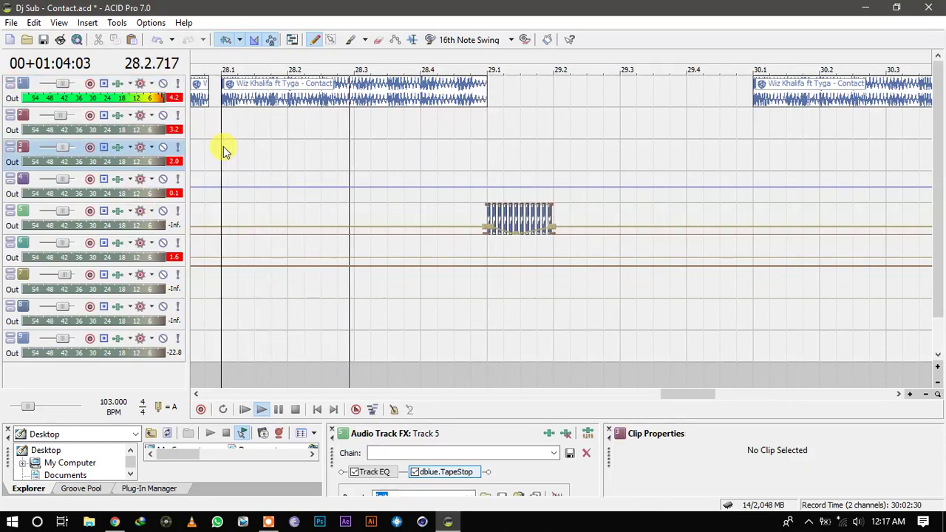
{"action": "key", "text": "space"}
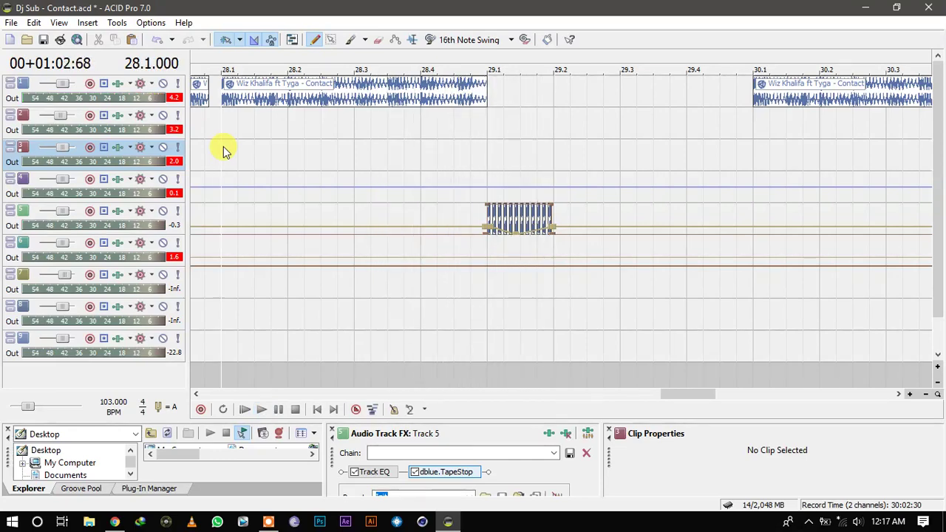
Copy the one-shot vocal clip on track 4 at 27.3.384 to 29.2, right after the track 5 stutter.
{"action": "scroll", "coordinate": [223, 148], "scroll_direction": "down", "scroll_amount": 2}
{"action": "scroll", "coordinate": [223, 146], "scroll_direction": "down", "scroll_amount": 2}
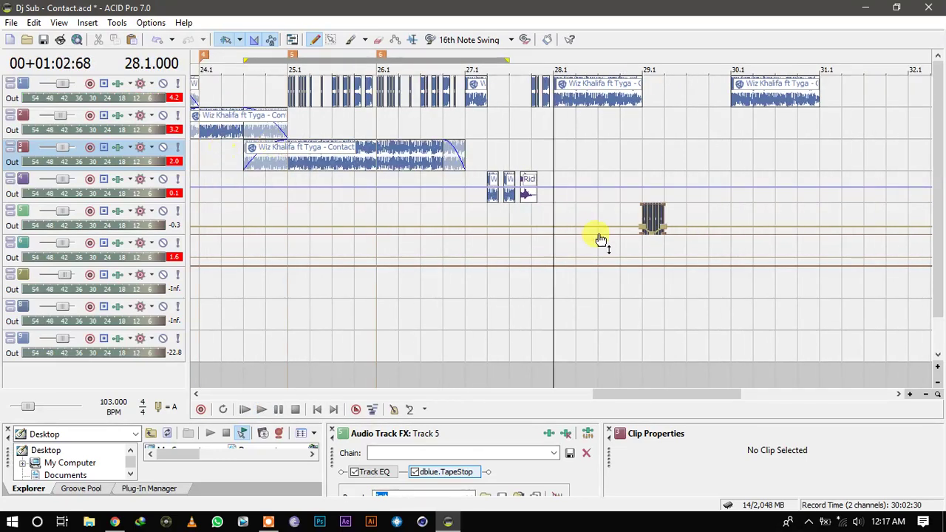
{"action": "left_click", "coordinate": [521, 200]}
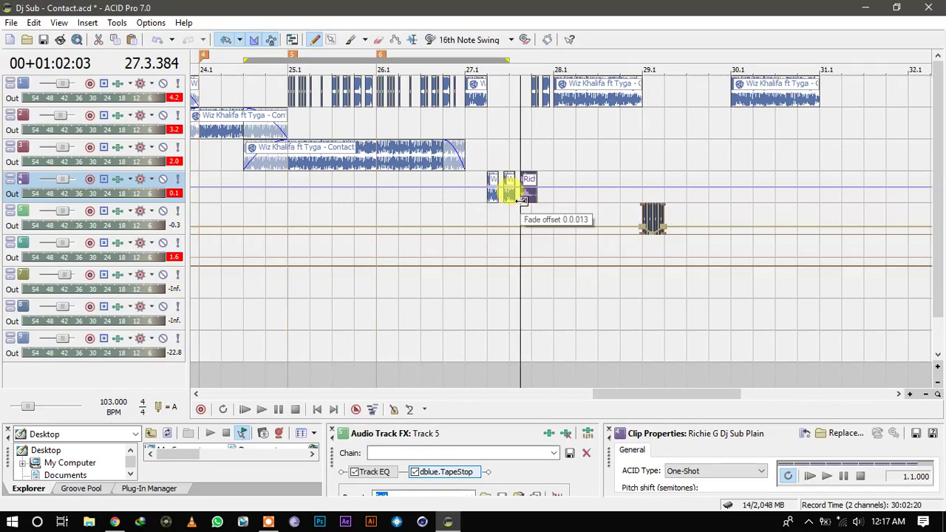
{"action": "scroll", "coordinate": [521, 204], "scroll_direction": "up", "scroll_amount": 3}
{"action": "scroll", "coordinate": [521, 203], "scroll_direction": "down", "scroll_amount": 2}
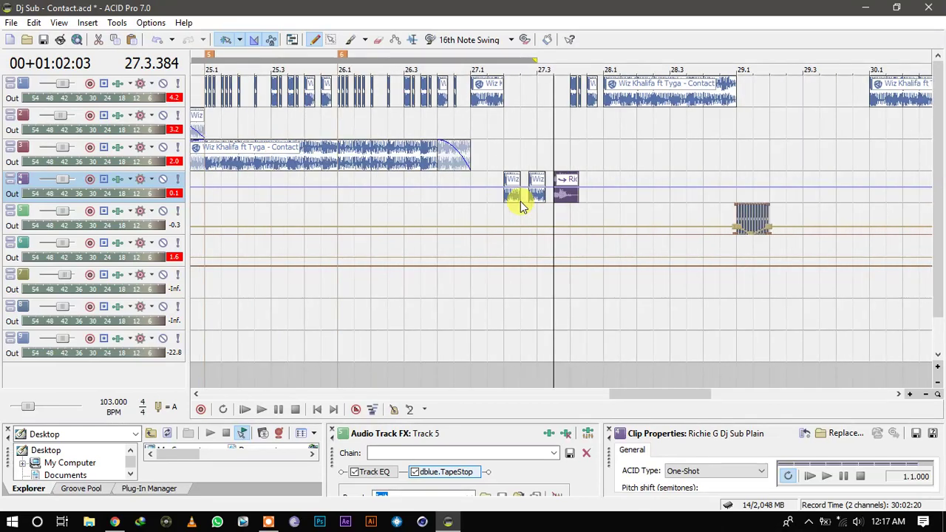
{"action": "left_click", "coordinate": [771, 196]}
{"action": "left_click", "coordinate": [770, 196]}
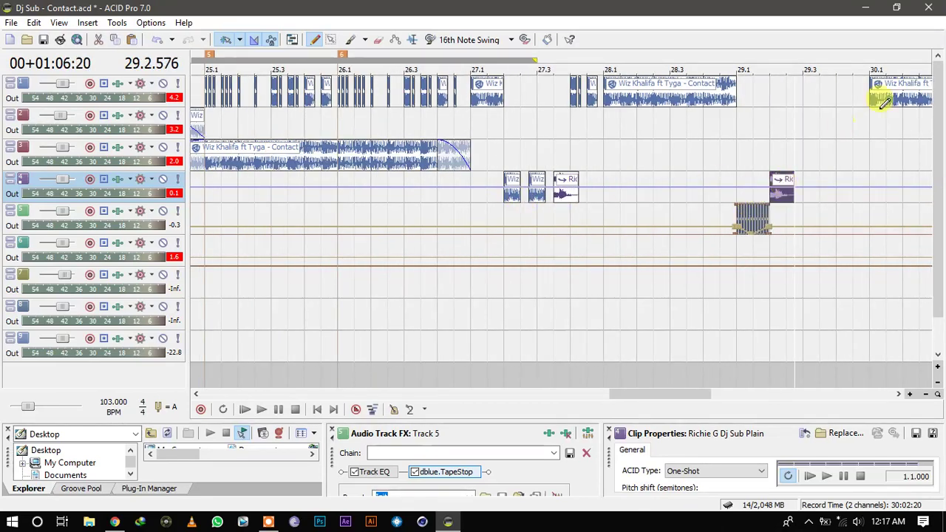
Place a timeline marker at 29.3.000, in the gap before the track 1 clip at 30.1.
{"action": "left_click", "coordinate": [872, 102]}
{"action": "scroll", "coordinate": [870, 103], "scroll_direction": "up", "scroll_amount": 4}
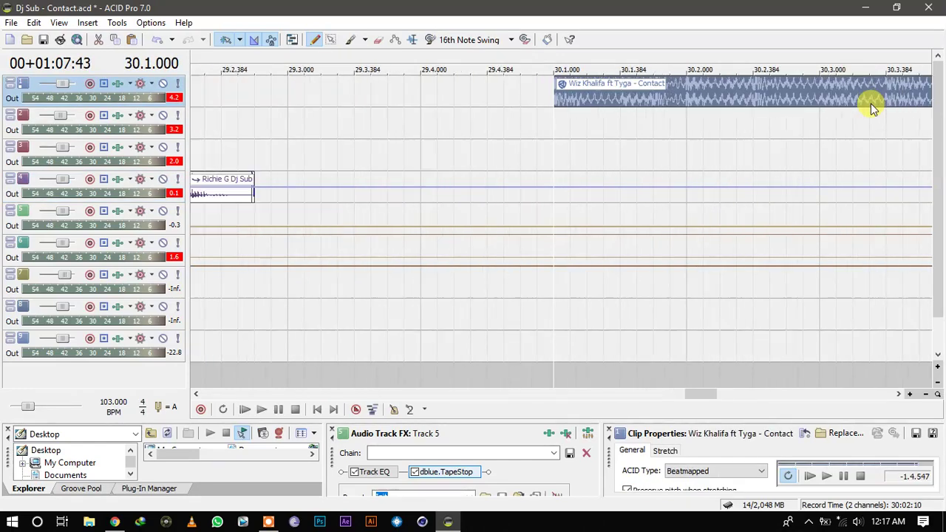
{"action": "left_click", "coordinate": [292, 100]}
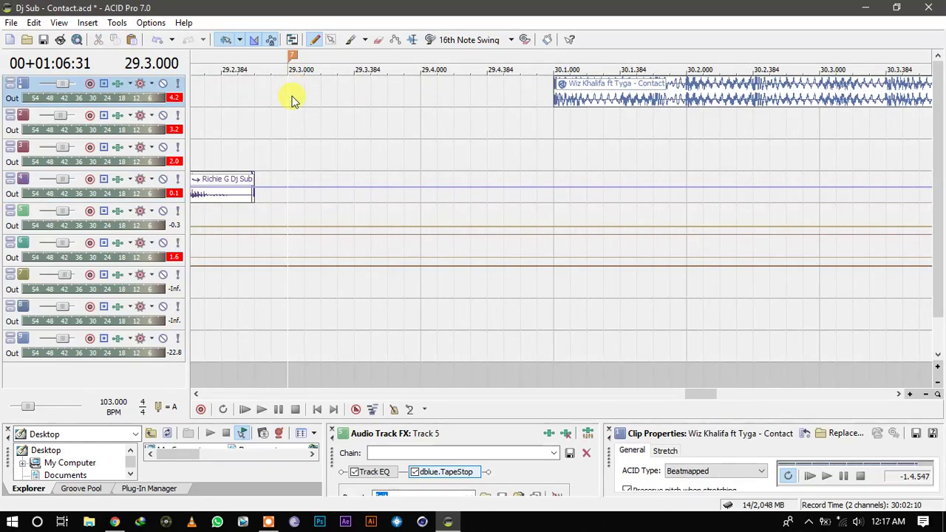
Copy the short track 1 slice at 27.4 and paste it at the 29.3.000 marker.
{"action": "scroll", "coordinate": [294, 98], "scroll_direction": "down", "scroll_amount": 6}
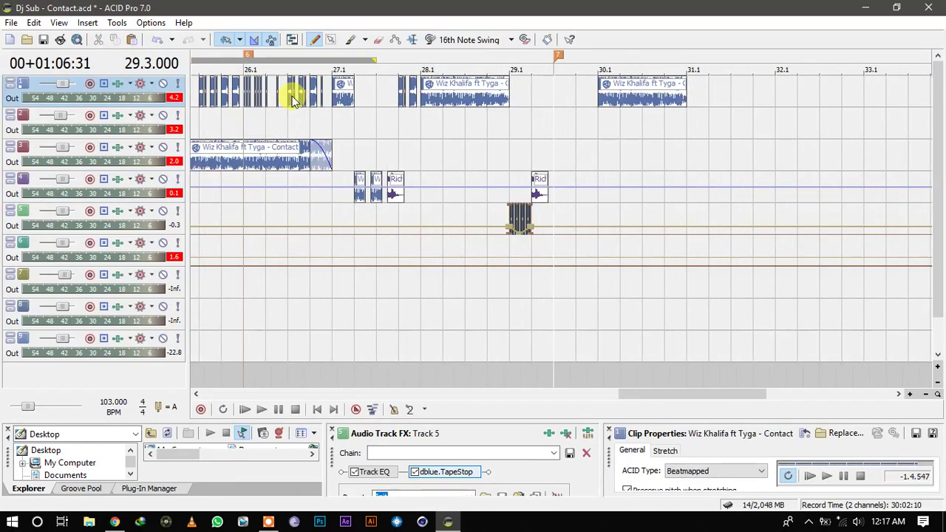
{"action": "left_click", "coordinate": [398, 92]}
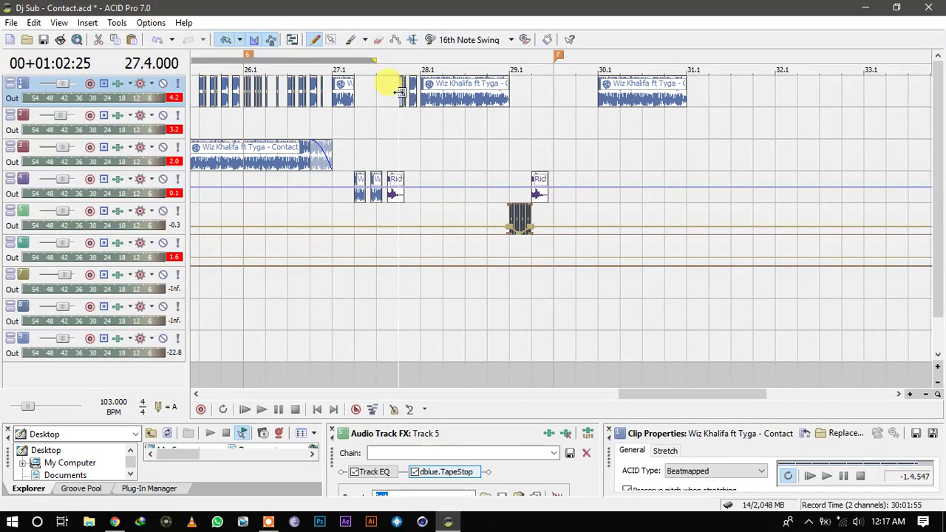
{"action": "left_click", "coordinate": [555, 93]}
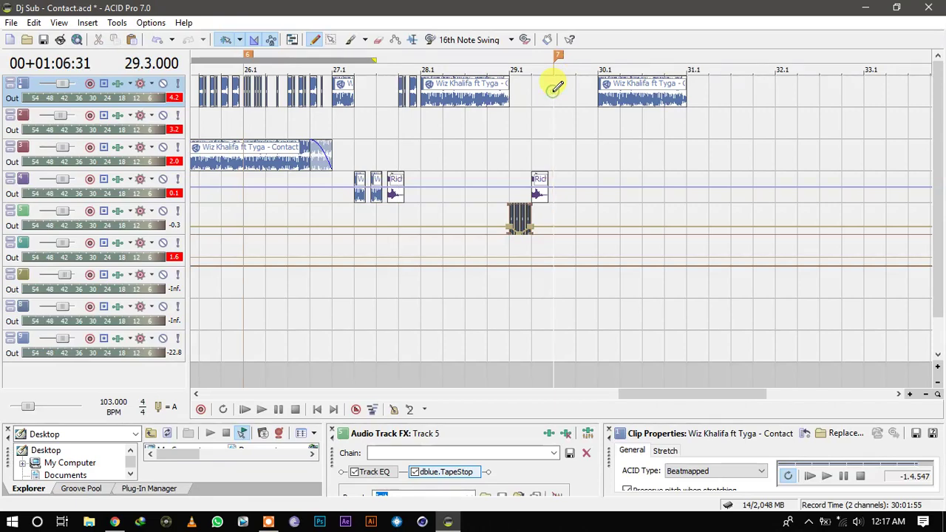
{"action": "scroll", "coordinate": [555, 94], "scroll_direction": "up", "scroll_amount": 6}
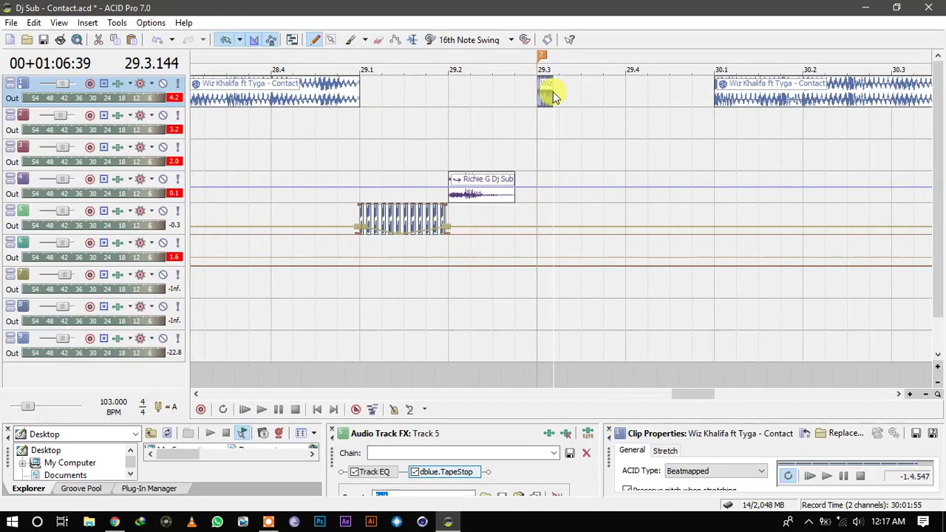
Trim the pasted slice to end at 29.3.048 and duplicate it at 29.3.192, 29.3.384 and 29.3.576.
{"action": "scroll", "coordinate": [554, 94], "scroll_direction": "up", "scroll_amount": 1}
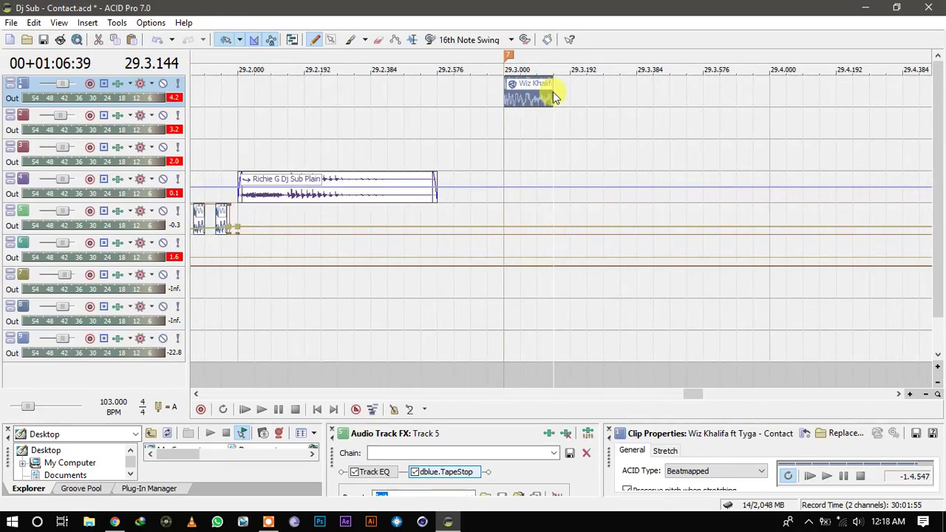
{"action": "left_click_drag", "start_coordinate": [552, 92], "coordinate": [515, 101]}
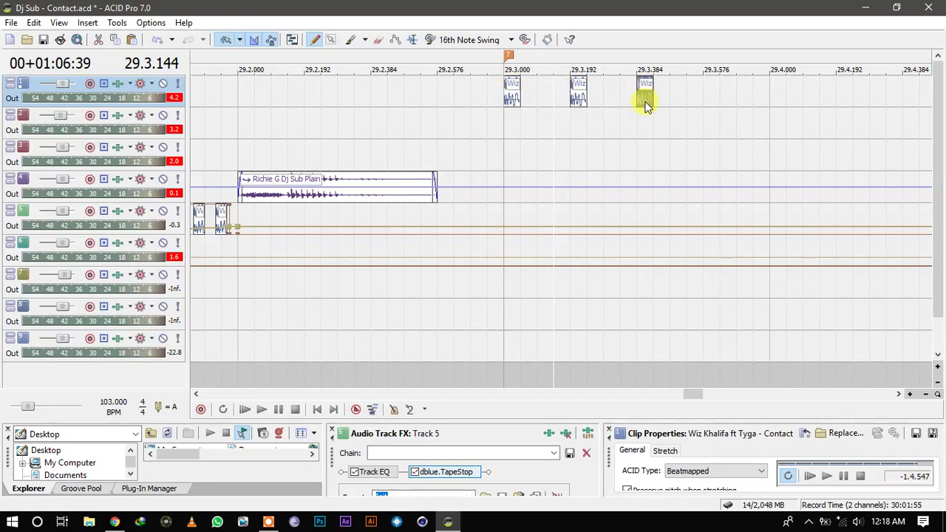
{"action": "left_click", "coordinate": [643, 96]}
{"action": "left_click", "coordinate": [710, 94]}
Select the four slices from 29.3.000 to 29.3.576 and copy them as a group to start at 29.4.000.
{"action": "left_click", "coordinate": [504, 87]}
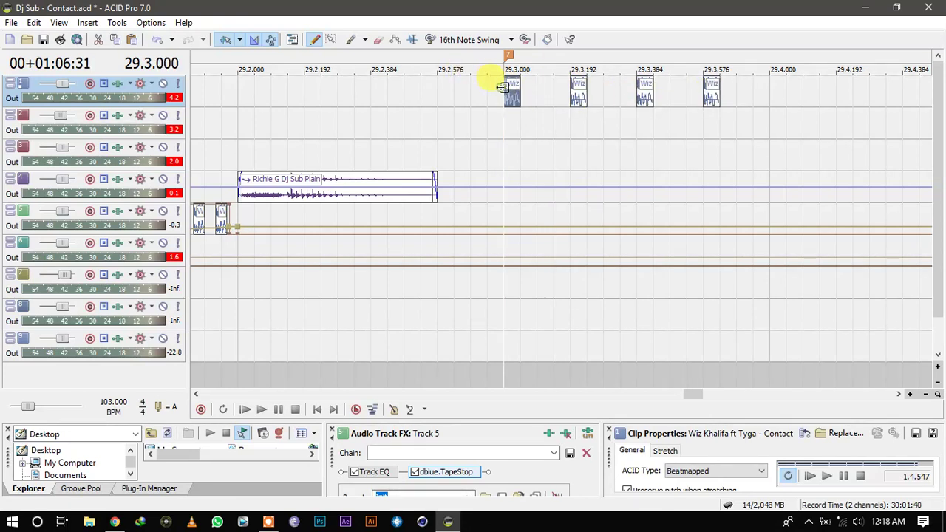
{"action": "left_click", "coordinate": [711, 94], "text": "shift"}
{"action": "left_click_drag", "start_coordinate": [514, 93], "coordinate": [777, 94]}
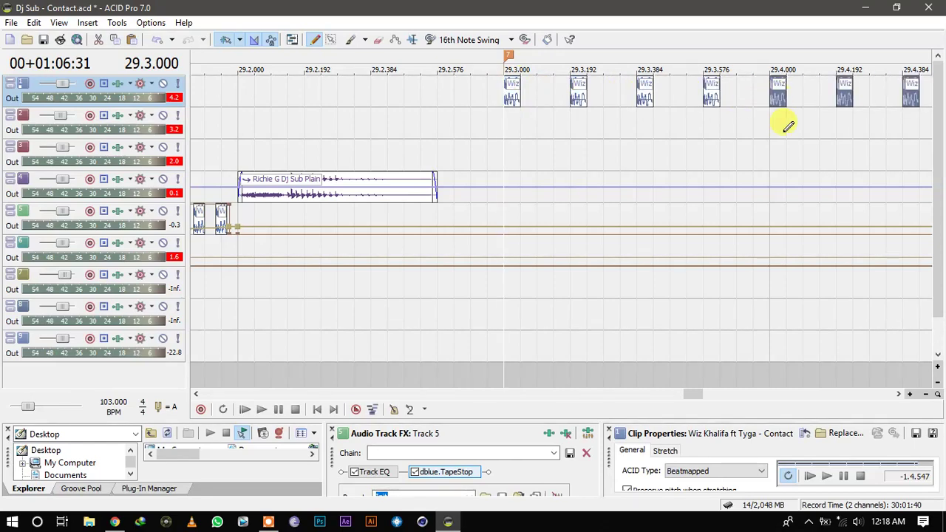
{"action": "left_click", "coordinate": [898, 393]}
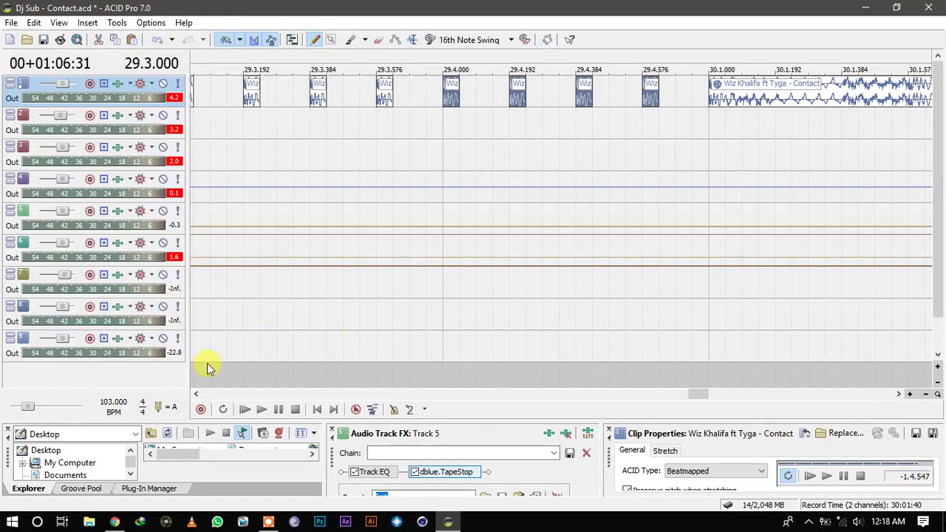
{"action": "left_click", "coordinate": [198, 393]}
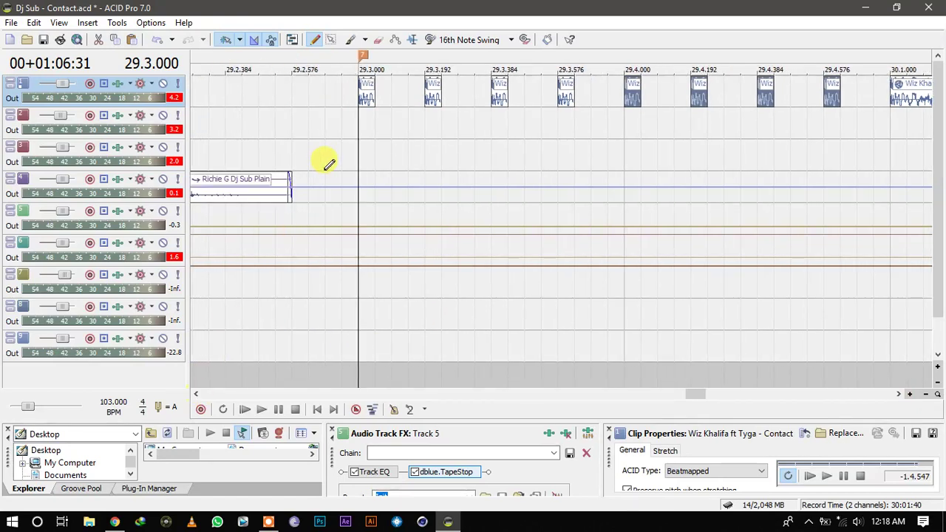
Lengthen the slices at 29.3.384 and 29.4.192 over the slices that follow each and delete the overlapped slices.
{"action": "left_click", "coordinate": [366, 96]}
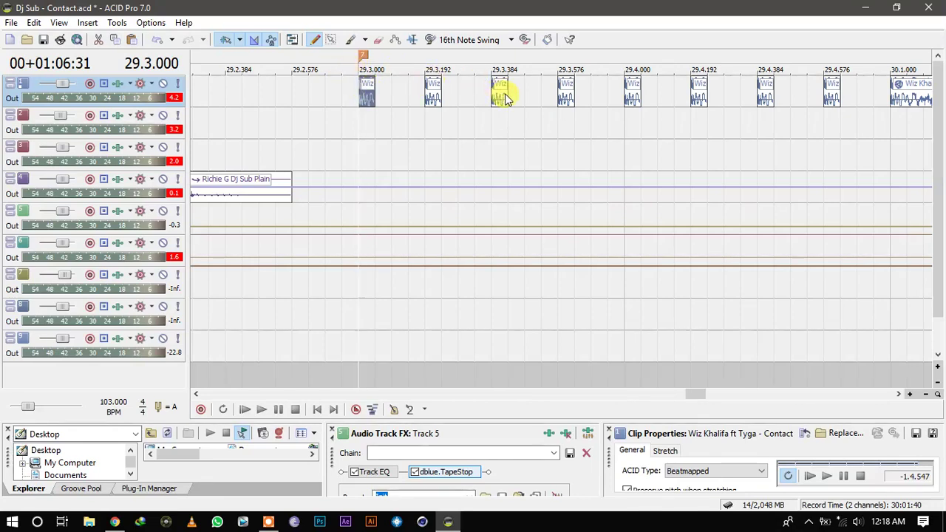
{"action": "left_click_drag", "start_coordinate": [508, 90], "coordinate": [570, 89]}
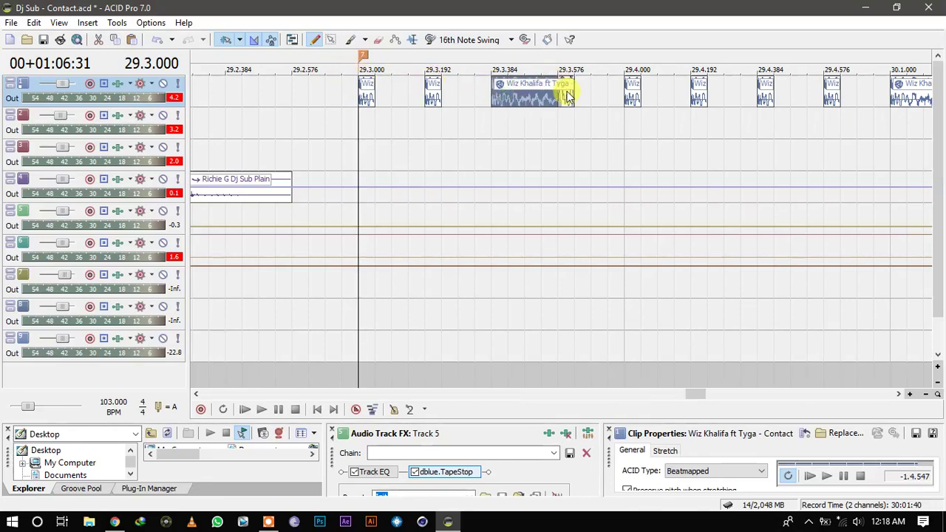
{"action": "key", "text": "Delete"}
{"action": "key", "text": "ctrl+z"}
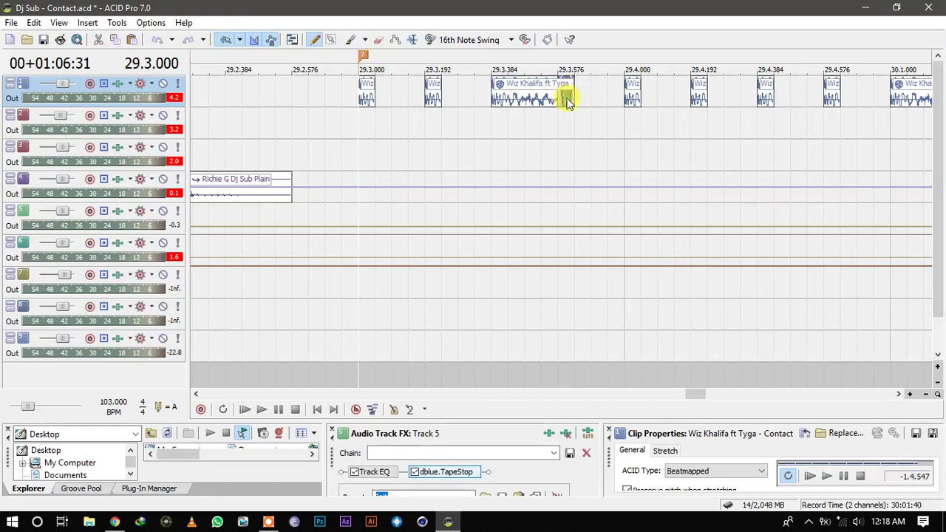
{"action": "left_click_drag", "start_coordinate": [706, 89], "coordinate": [766, 98]}
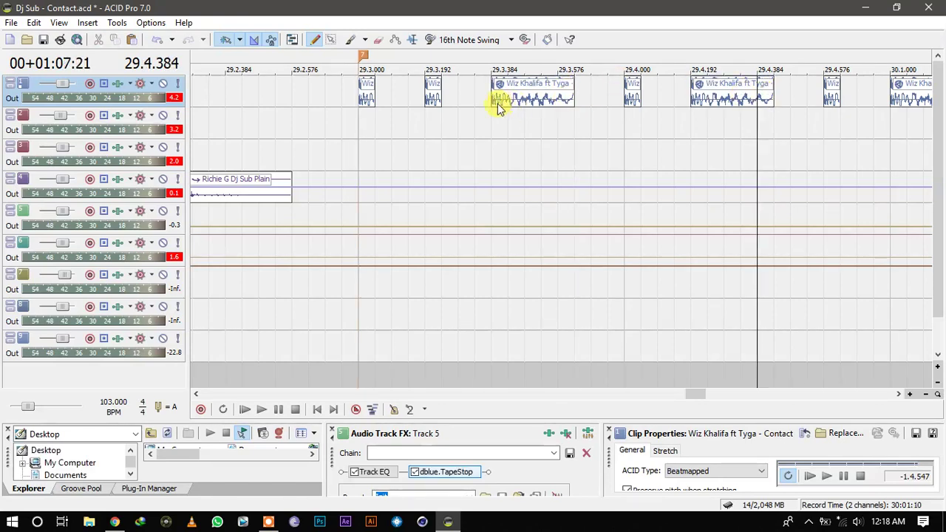
Pitch-shift the track 1 slices at 29.3.000 by -1, 29.3.192 by +2 semitones, and also shift the slice at 29.4.576.
{"action": "left_click", "coordinate": [373, 99]}
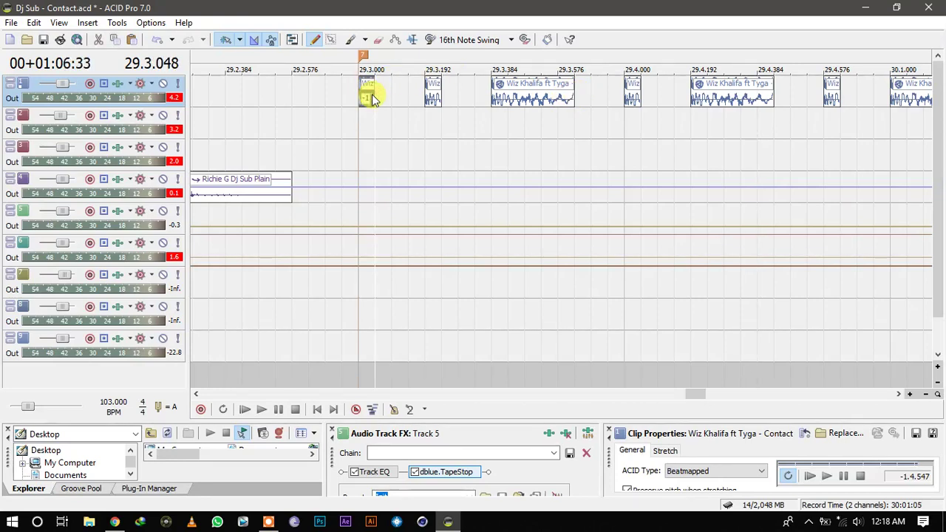
{"action": "left_click", "coordinate": [432, 105]}
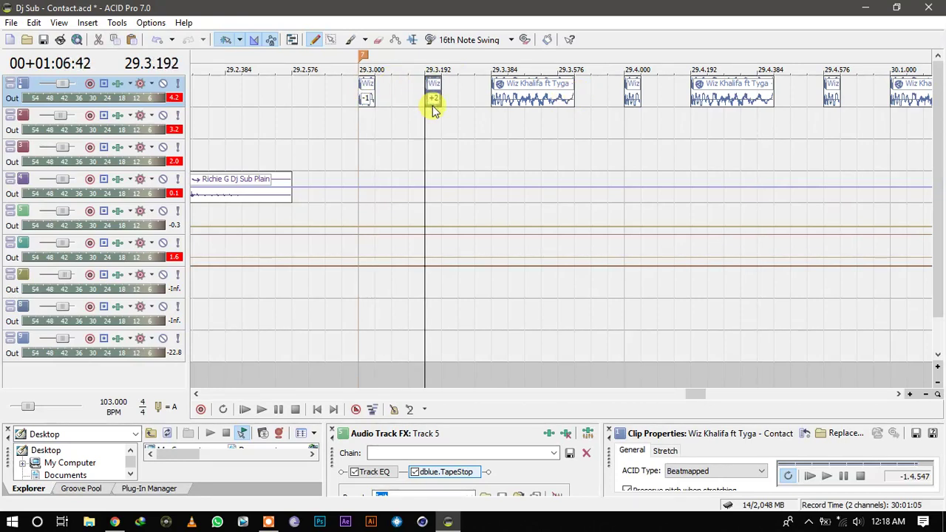
{"action": "left_click", "coordinate": [922, 103]}
{"action": "left_click", "coordinate": [826, 92]}
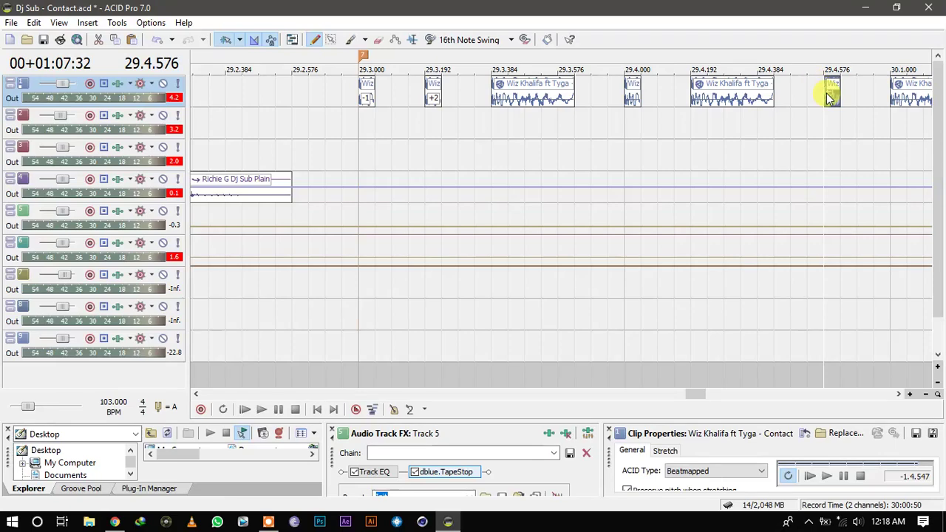
Play back the arrangement from 27.1.000 through the pitched slices around bar 29.
{"action": "scroll", "coordinate": [828, 96], "scroll_direction": "down", "scroll_amount": 5}
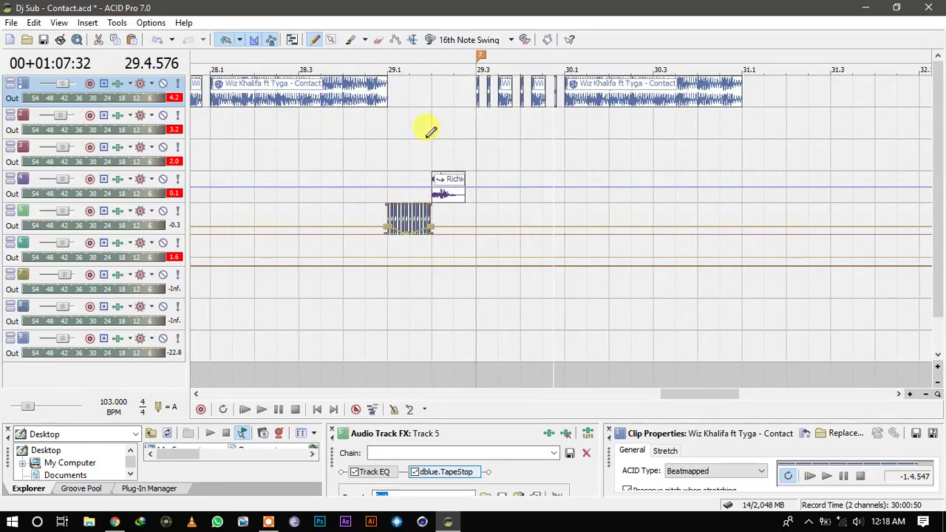
{"action": "scroll", "coordinate": [429, 135], "scroll_direction": "down", "scroll_amount": 1}
{"action": "scroll", "coordinate": [264, 119], "scroll_direction": "down", "scroll_amount": 1}
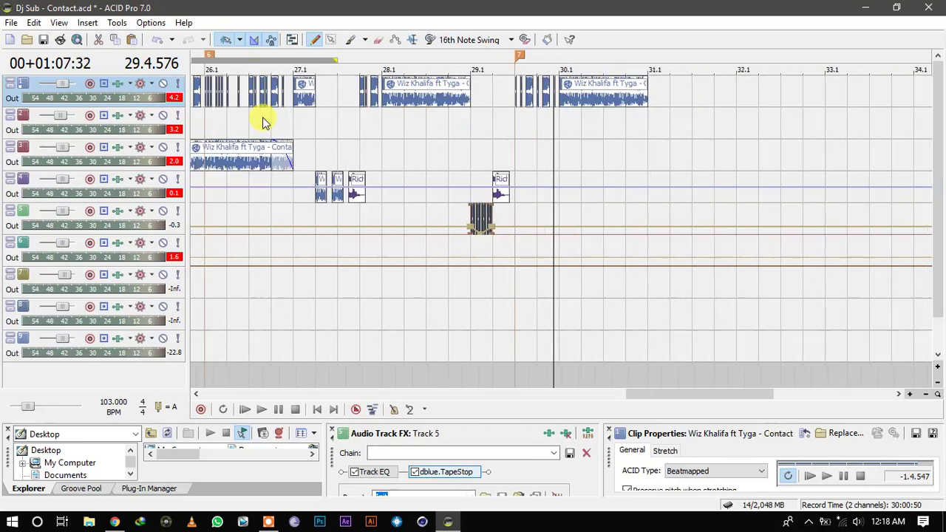
{"action": "left_click", "coordinate": [295, 125]}
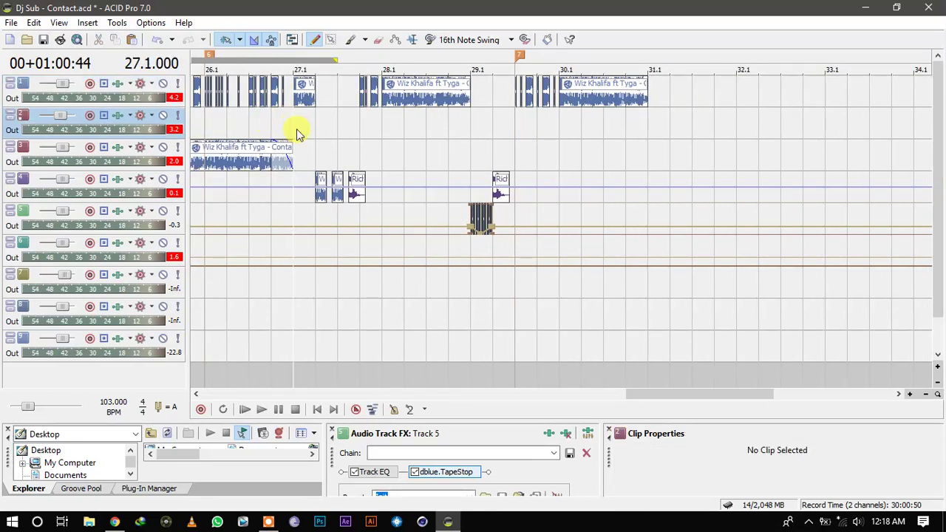
{"action": "key", "text": "space"}
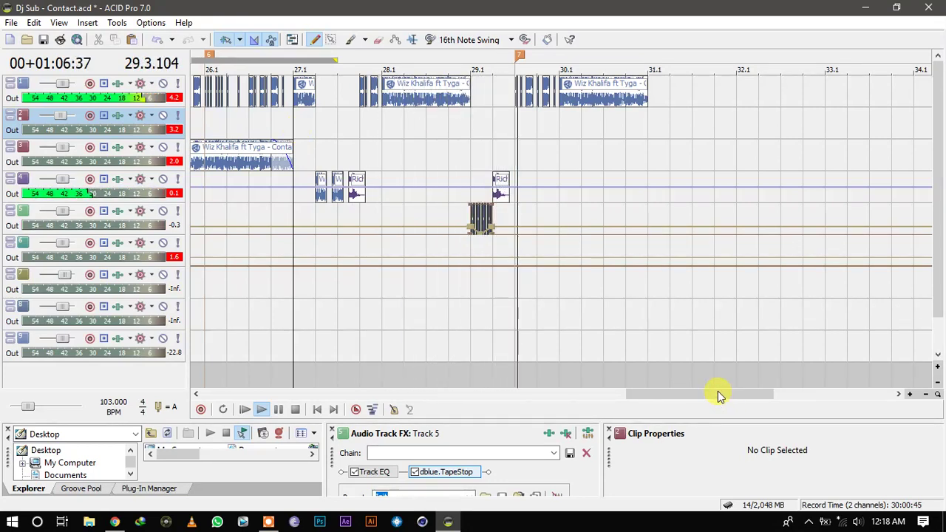
{"action": "key", "text": "space"}
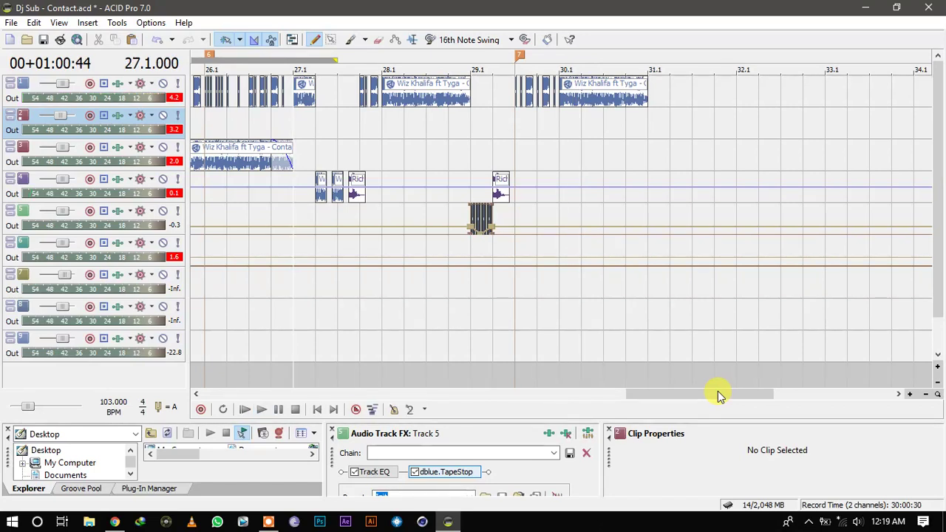
{"action": "key", "text": "space"}
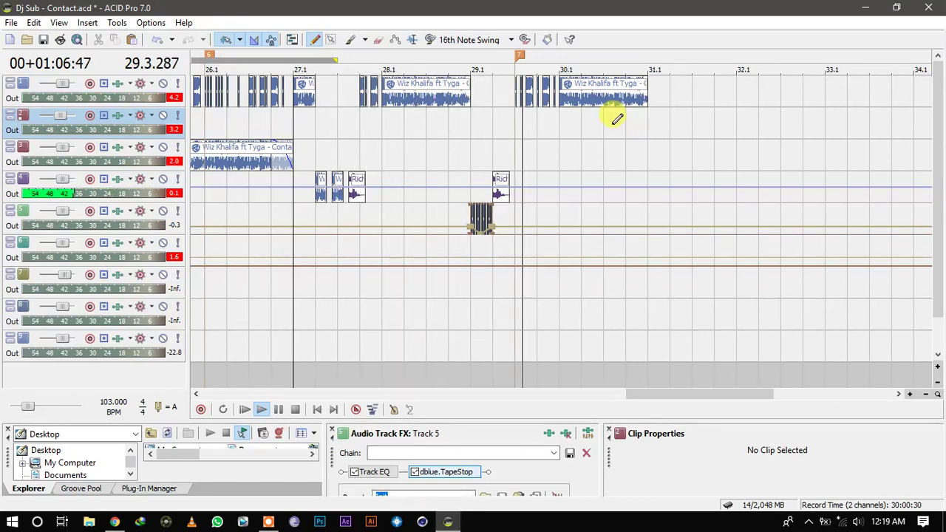
Split the long track 1 clip at 30.2.000 and play it back from the split.
{"action": "left_click", "coordinate": [580, 97]}
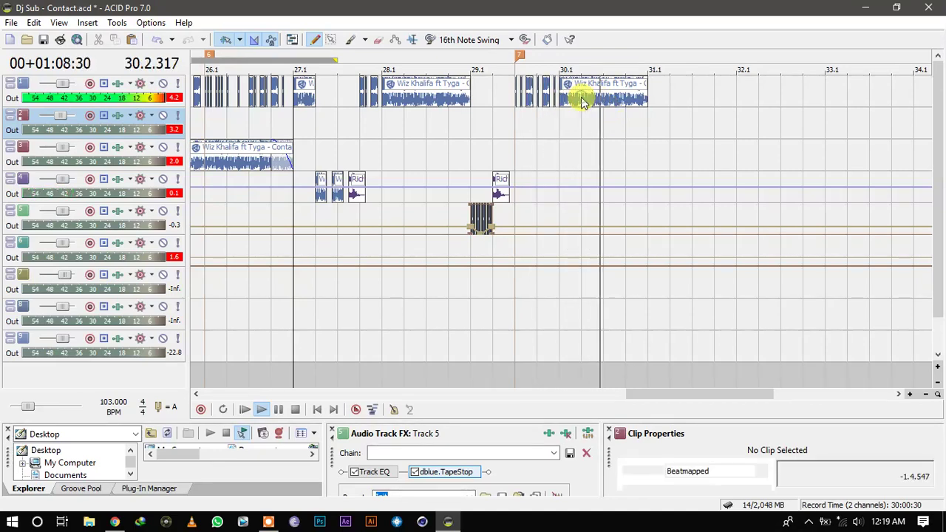
{"action": "scroll", "coordinate": [581, 97], "scroll_direction": "up", "scroll_amount": 5}
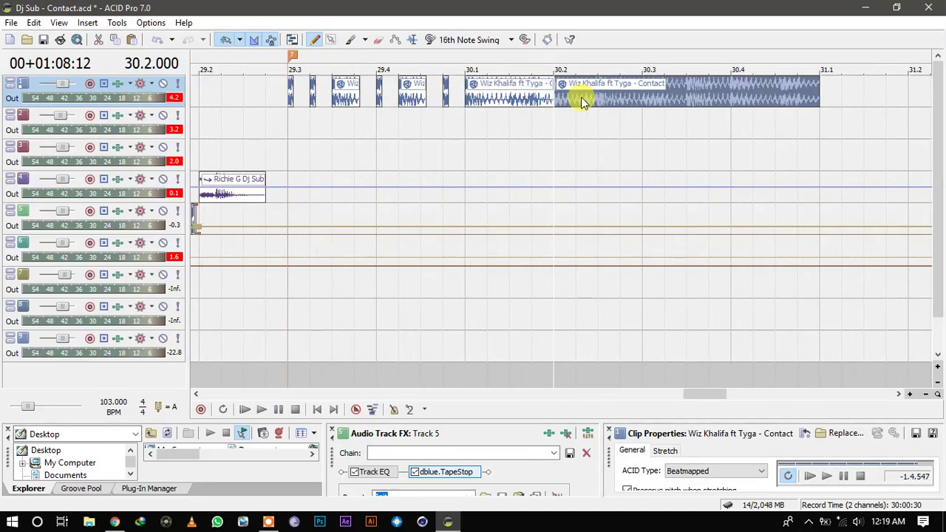
{"action": "key", "text": "space"}
{"action": "scroll", "coordinate": [580, 97], "scroll_direction": "down", "scroll_amount": 2}
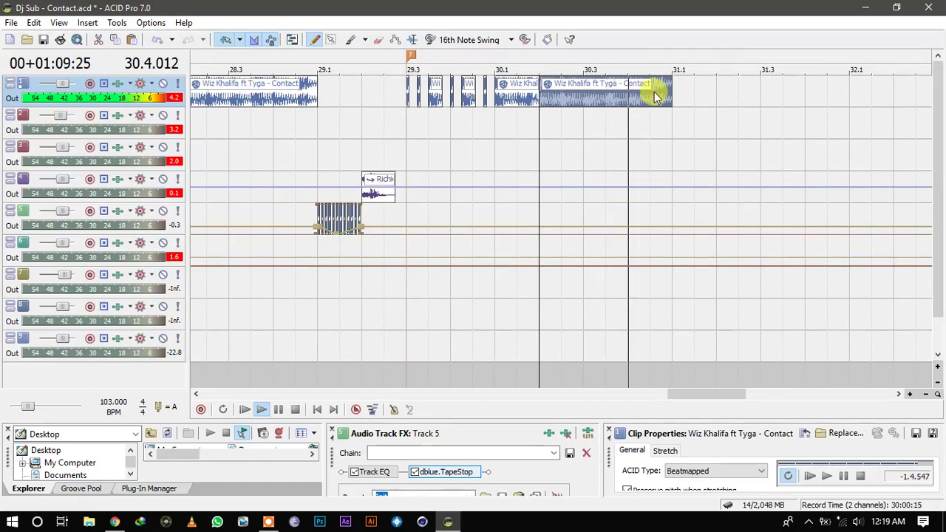
{"action": "key", "text": "space"}
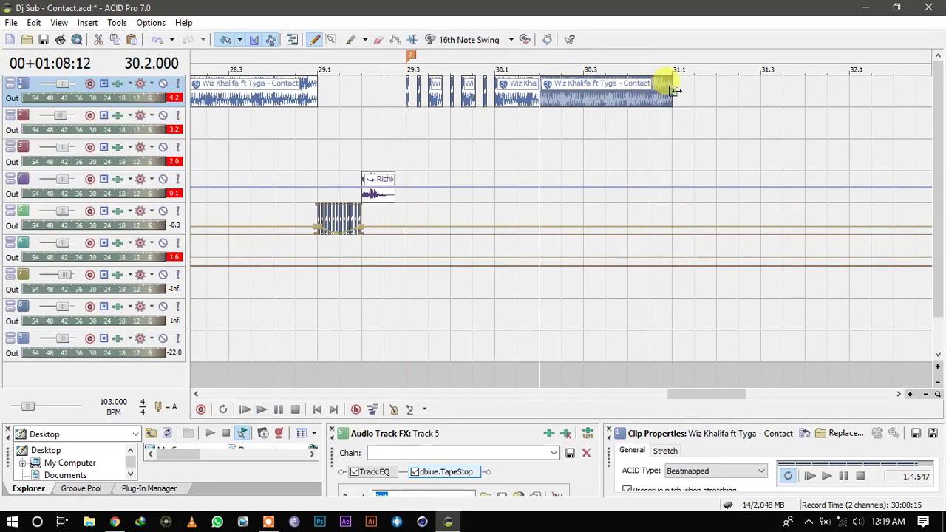
Extend the long track 1 clip to 31.2.000, split it at 31.1.000 and place a marker there.
{"action": "left_click_drag", "start_coordinate": [671, 91], "coordinate": [717, 91]}
{"action": "left_click", "coordinate": [675, 99]}
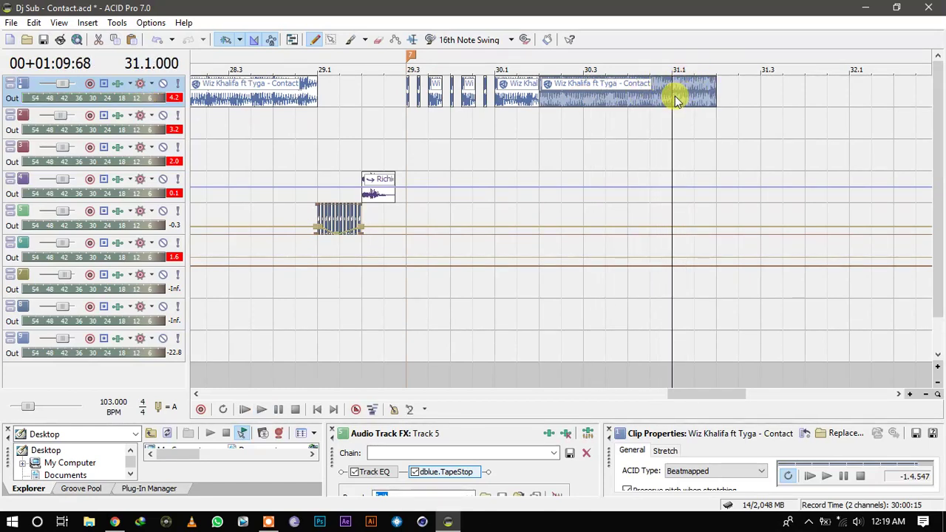
{"action": "key", "text": "space"}
{"action": "key", "text": "space"}
{"action": "key", "text": "s"}
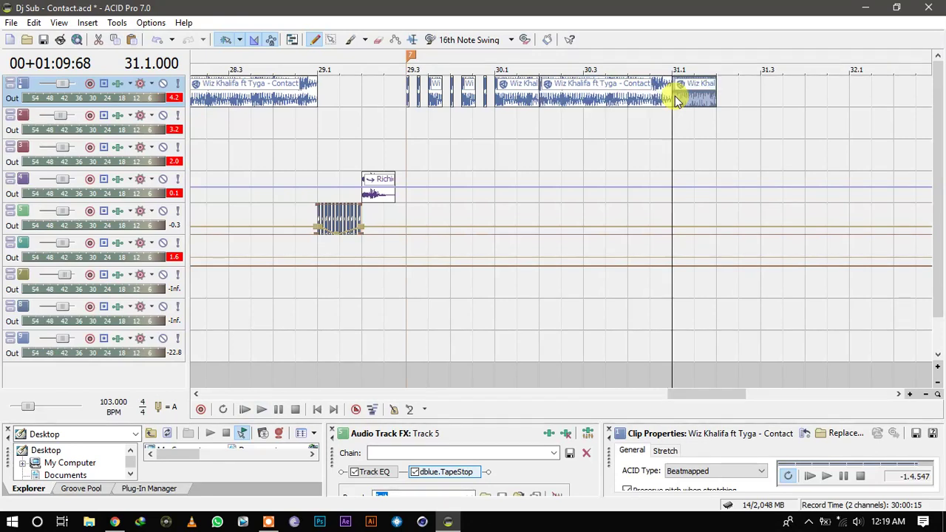
{"action": "key", "text": "m"}
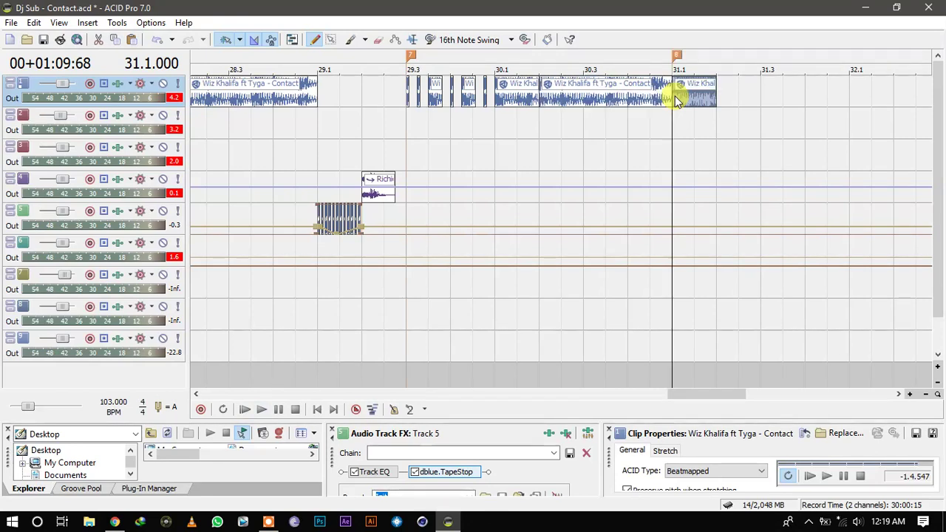
Split the clip starting at 30.2.000 at 30.2.384 and delete the remainder up to the 31.1.000 marker.
{"action": "left_click", "coordinate": [538, 102]}
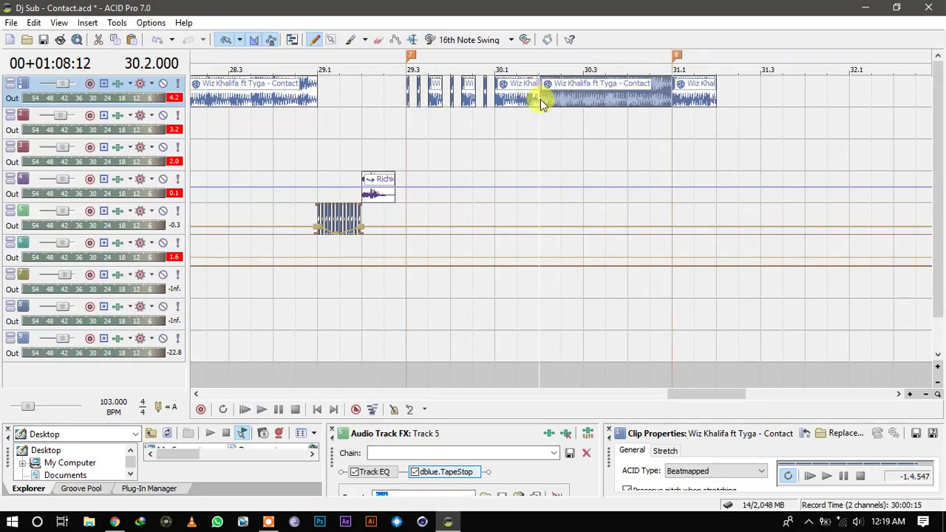
{"action": "scroll", "coordinate": [541, 104], "scroll_direction": "up", "scroll_amount": 3}
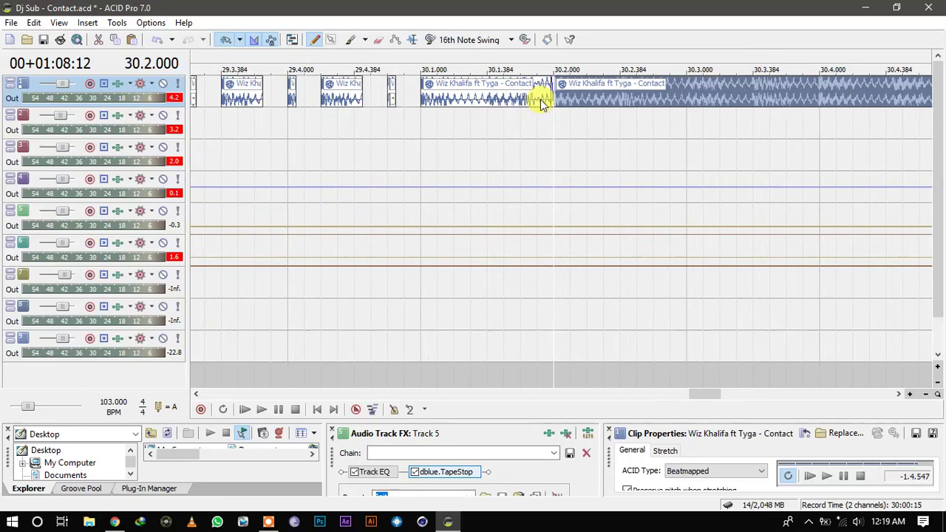
{"action": "left_click", "coordinate": [619, 101]}
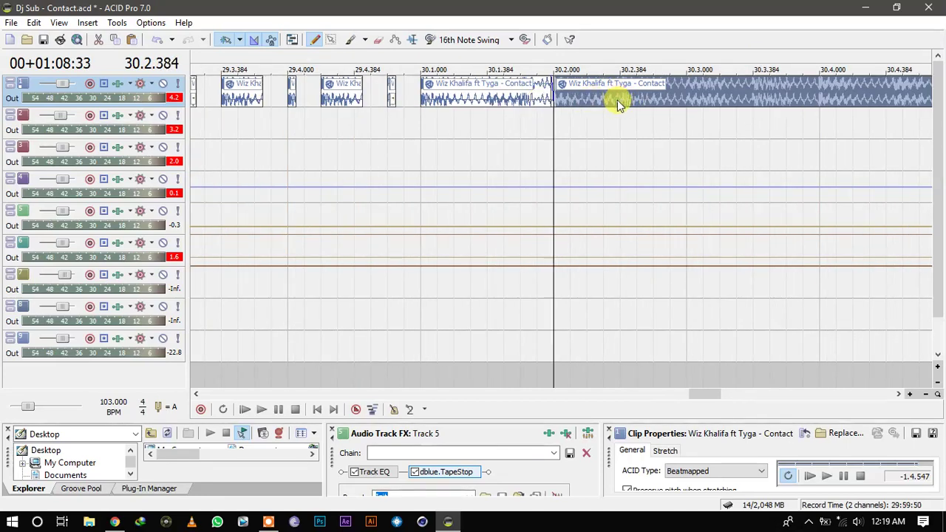
{"action": "key", "text": "s"}
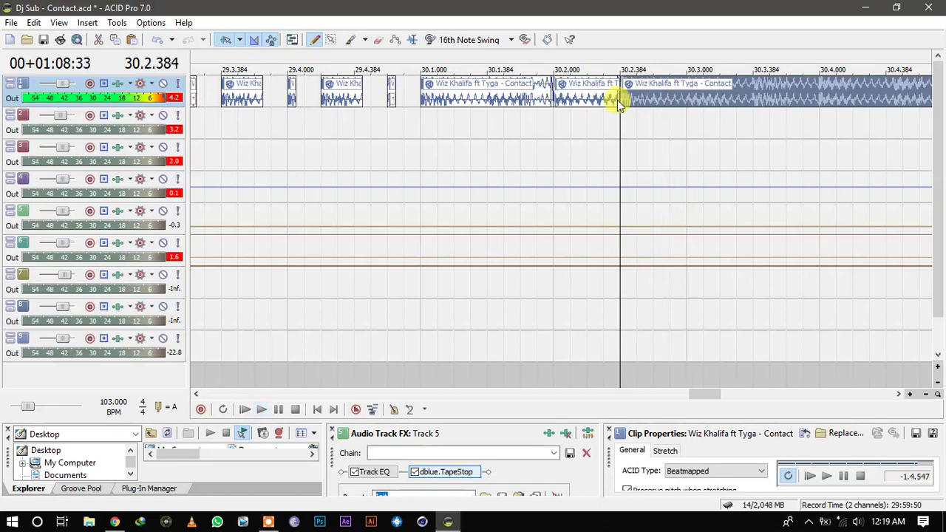
{"action": "key", "text": "Delete"}
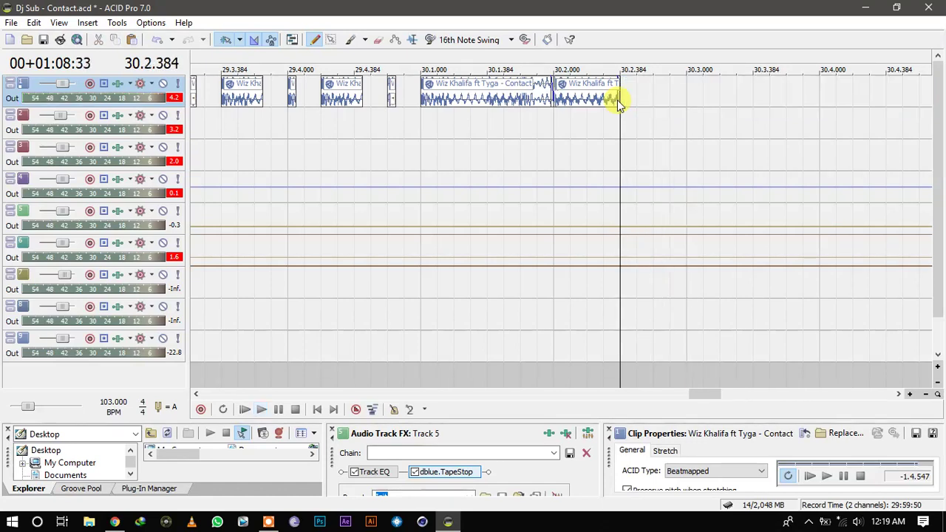
Audition the slice at 30.2.000 and duplicate it at 30.3.000 and 30.4.000 on track 1.
{"action": "left_click", "coordinate": [553, 92]}
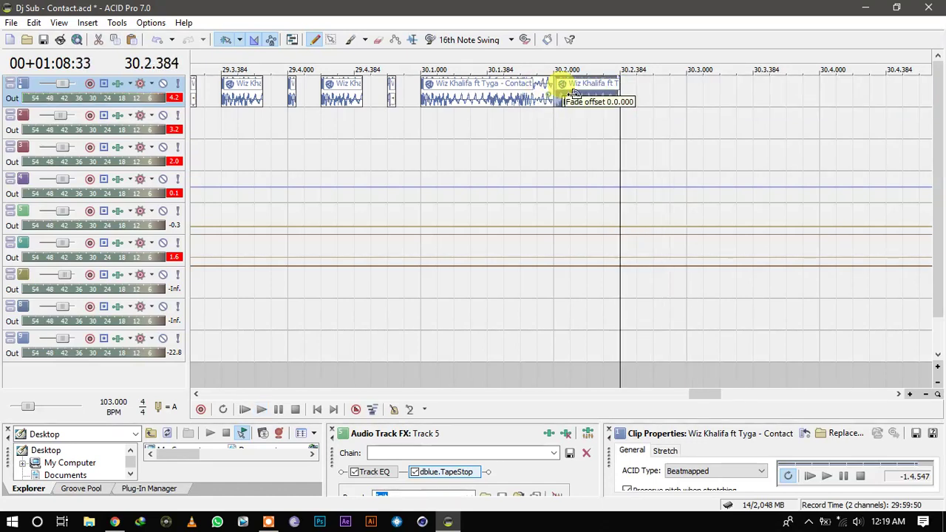
{"action": "left_click", "coordinate": [555, 85]}
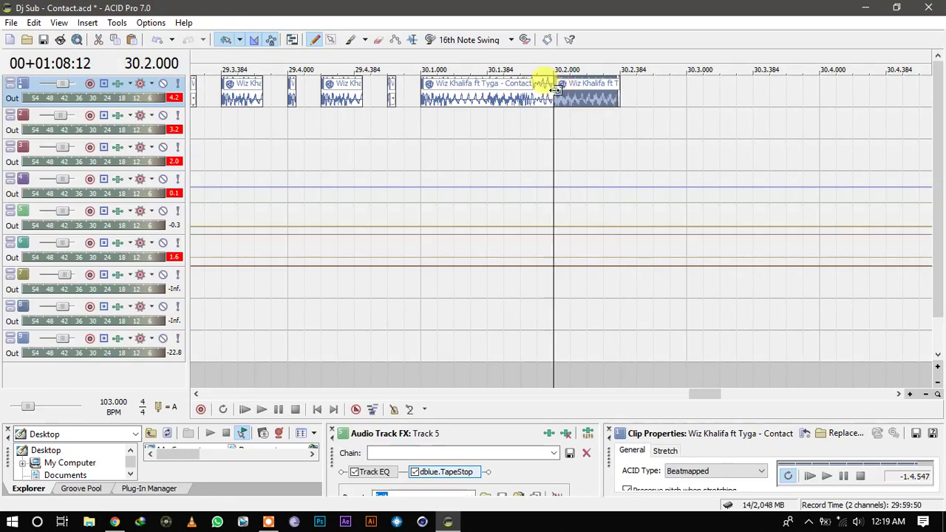
{"action": "key", "text": "space"}
{"action": "key", "text": "space"}
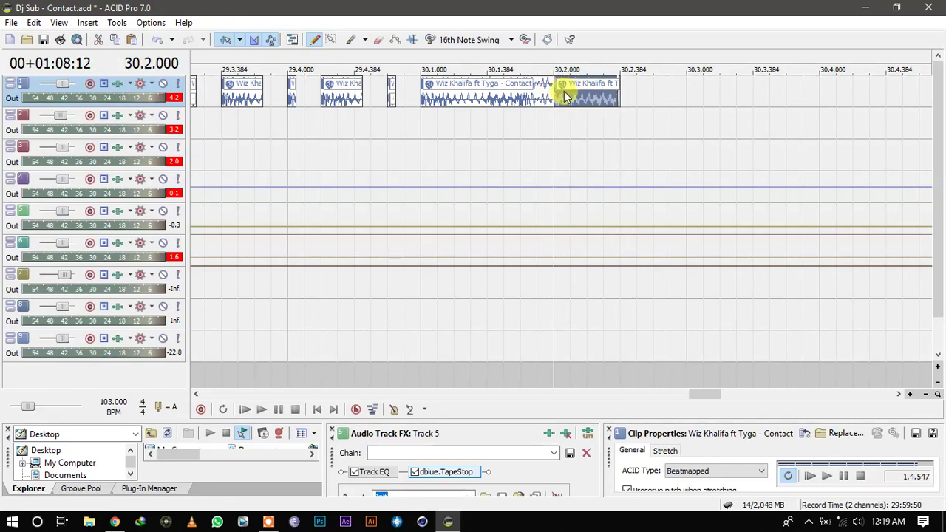
{"action": "left_click_drag", "start_coordinate": [564, 96], "coordinate": [829, 88]}
{"action": "key", "text": "space"}
{"action": "key", "text": "space"}
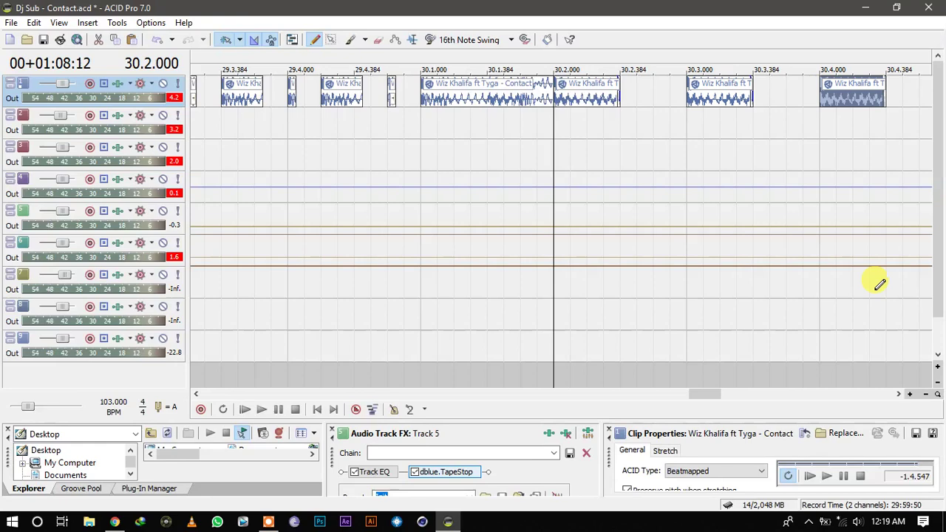
Split the 30.2.000 slice at 30.2.096, copy its short first part, and undo the split.
{"action": "left_click", "coordinate": [899, 394]}
{"action": "left_click", "coordinate": [899, 393]}
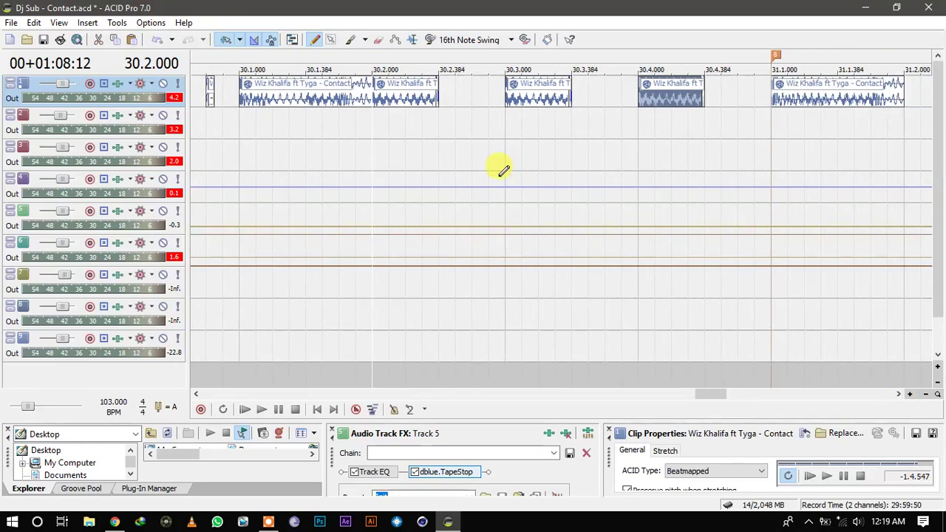
{"action": "left_click", "coordinate": [390, 104]}
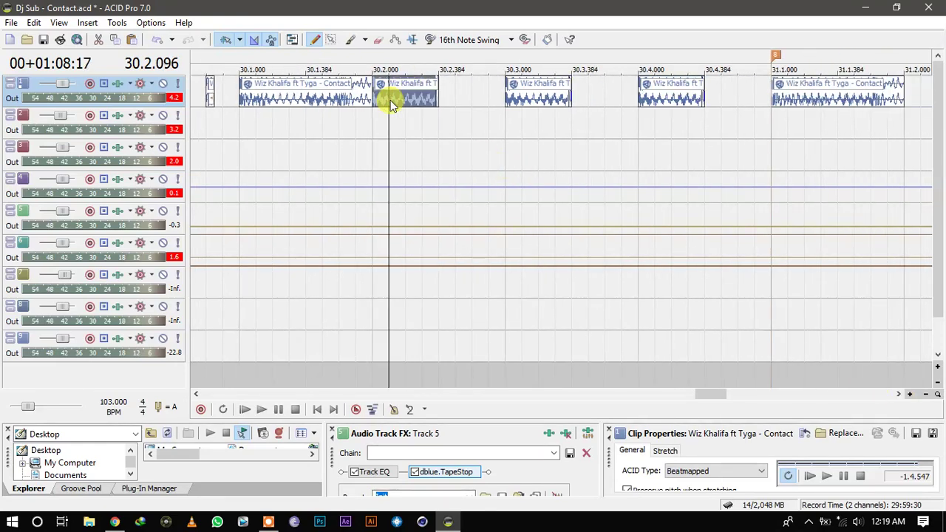
{"action": "key", "text": "s"}
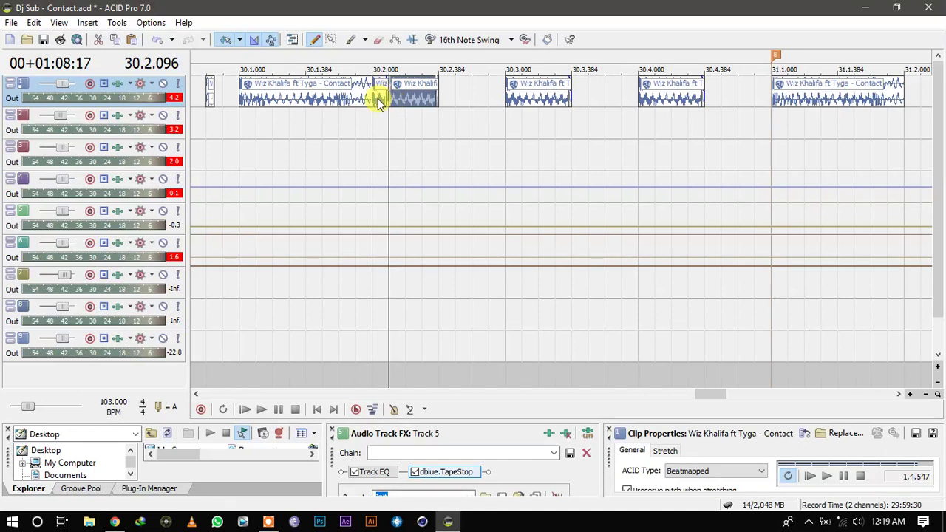
{"action": "left_click", "coordinate": [377, 98]}
{"action": "key", "text": "ctrl+z"}
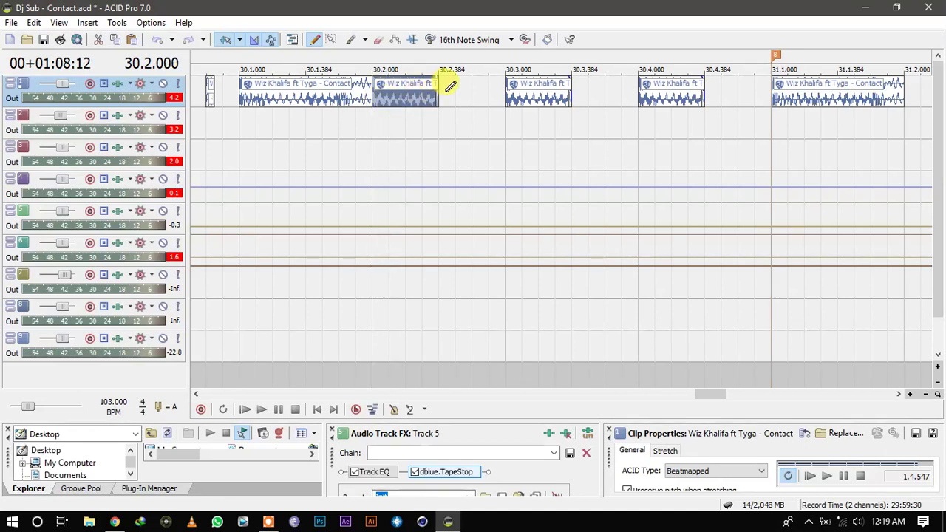
Paste the copied piece on track 4 at 30.2.384 and trim its end to 30.2.432.
{"action": "left_click", "coordinate": [439, 74]}
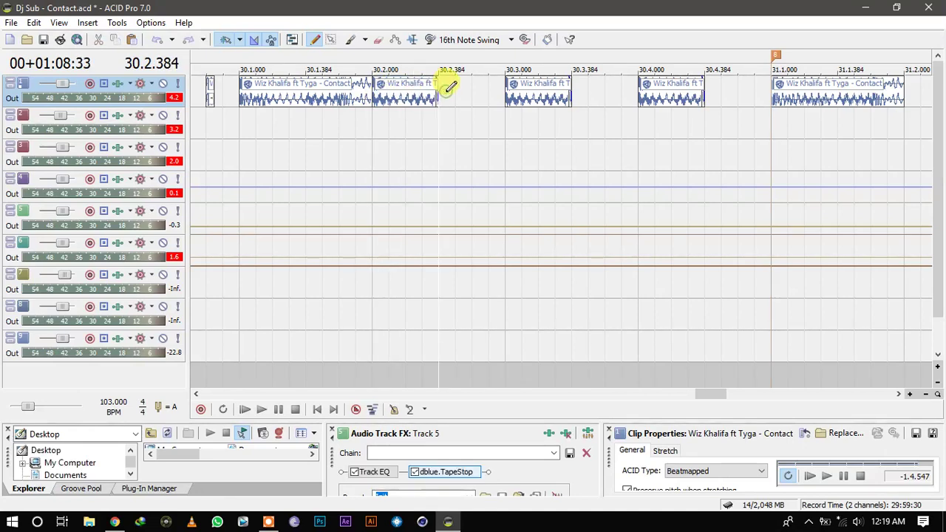
{"action": "left_click", "coordinate": [439, 177]}
{"action": "scroll", "coordinate": [440, 183], "scroll_direction": "up", "scroll_amount": 2}
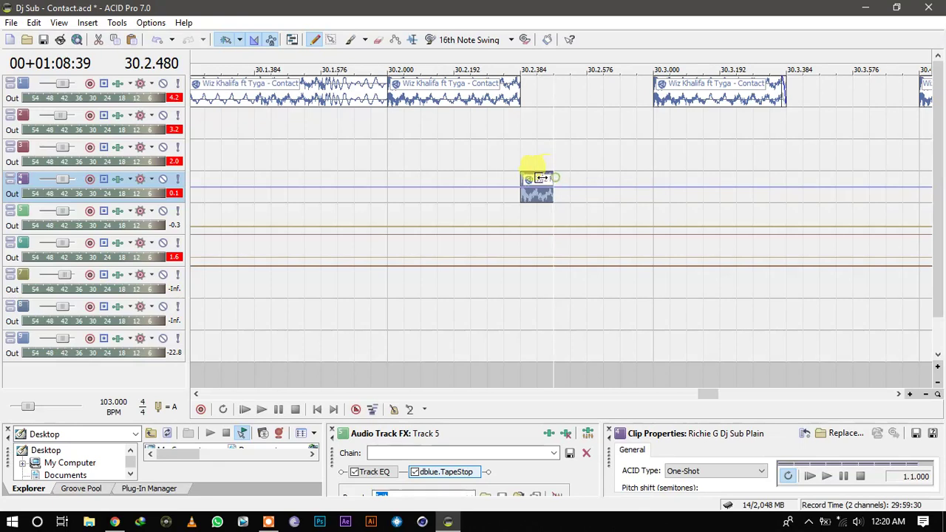
{"action": "left_click_drag", "start_coordinate": [554, 178], "coordinate": [537, 178]}
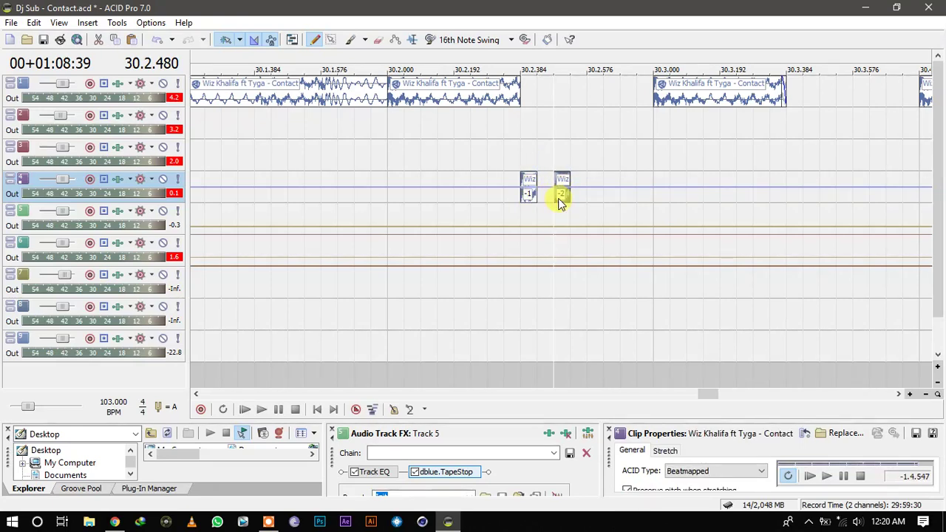
Pitch the track 4 slice to -1 and duplicate it at 30.2.480, 30.2.576 and 30.2.672, pitching the copies to -2, -3 and -4.
{"action": "left_click", "coordinate": [611, 195]}
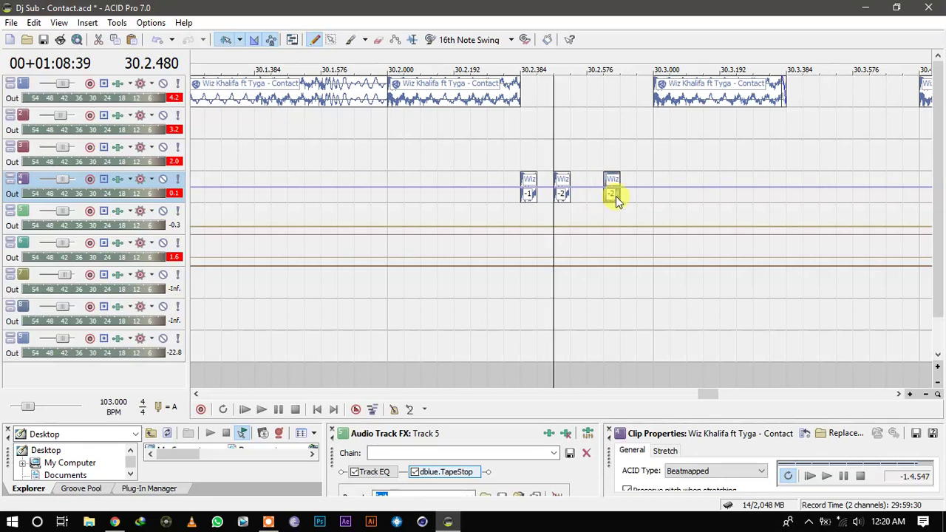
{"action": "left_click_drag", "start_coordinate": [607, 195], "coordinate": [597, 195]}
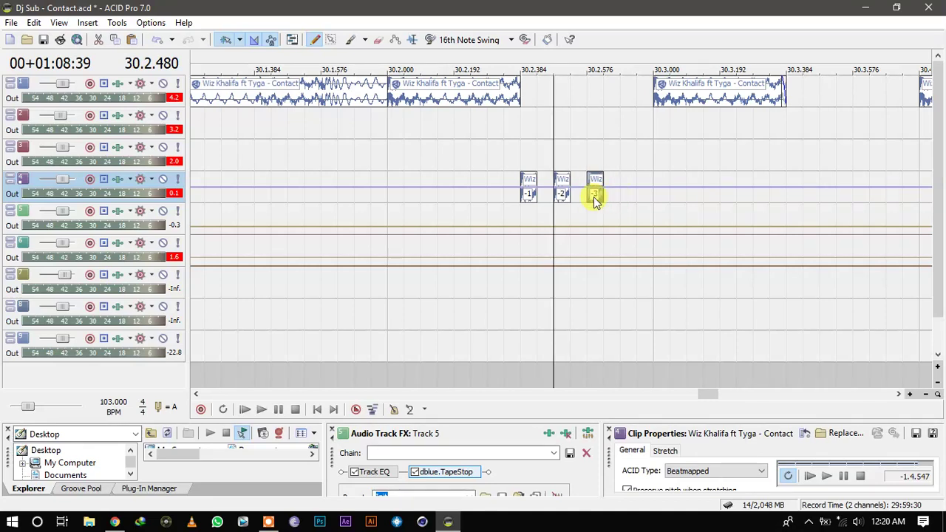
{"action": "left_click_drag", "start_coordinate": [593, 197], "coordinate": [618, 193]}
{"action": "key", "text": "minus"}
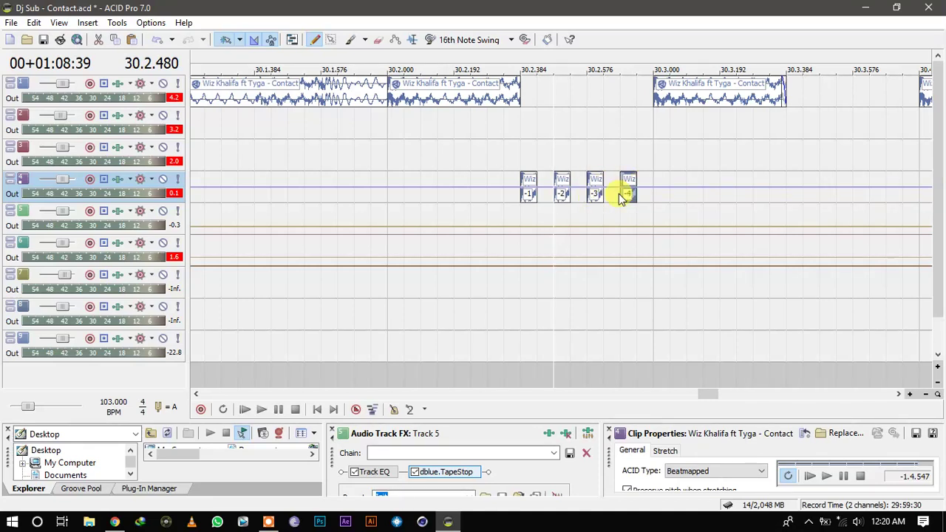
Add four points to track 4's envelope so it slopes down across the pitched slices to its lowest at 30.3.000, and audition from 30.2.000.
{"action": "double_click", "coordinate": [489, 187]}
{"action": "mouse_move", "coordinate": [504, 187]}
{"action": "left_mouse_down"}
{"action": "mouse_move", "coordinate": [508, 212]}
{"action": "mouse_move", "coordinate": [508, 191]}
{"action": "left_mouse_up"}
{"action": "left_click_drag", "start_coordinate": [655, 187], "coordinate": [653, 201]}
{"action": "left_click", "coordinate": [390, 139]}
{"action": "key", "text": "space"}
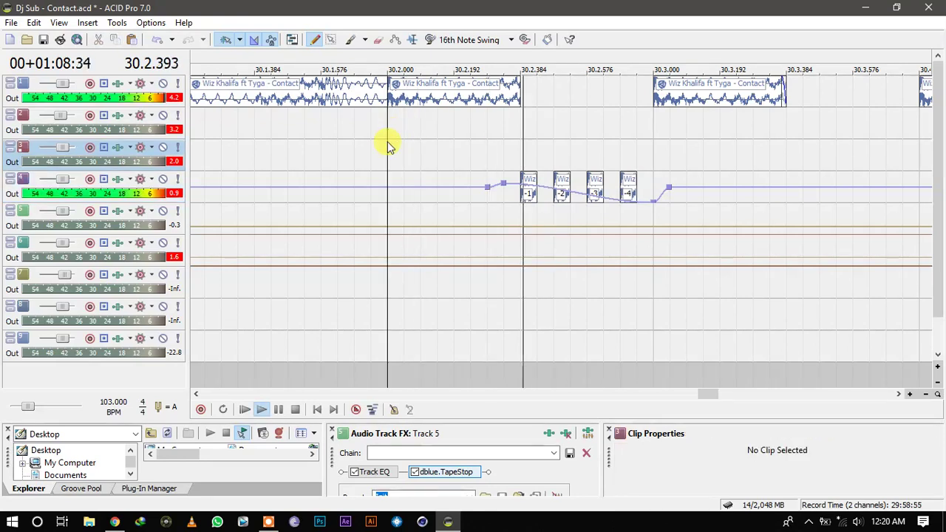
{"action": "key", "text": "space"}
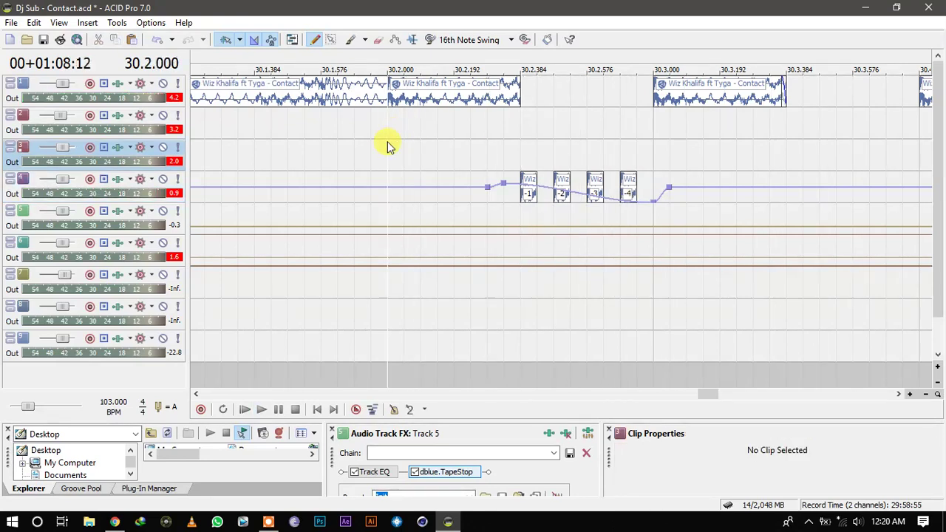
Duplicate the four pitched track 4 slices at 30.3.384 and slope the envelope down across the copies to its lowest at 30.4.000.
{"action": "left_click", "coordinate": [525, 194]}
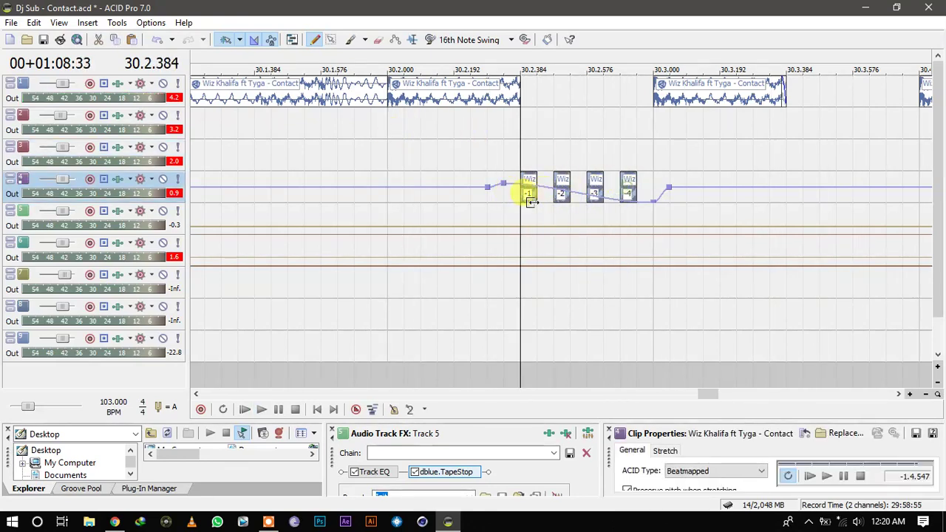
{"action": "left_click_drag", "start_coordinate": [762, 196], "coordinate": [793, 195]}
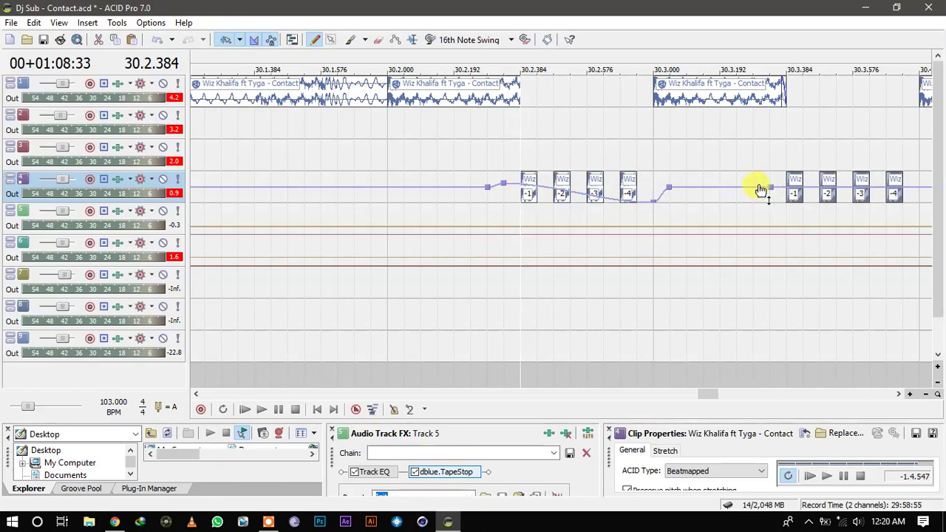
{"action": "left_click", "coordinate": [899, 394]}
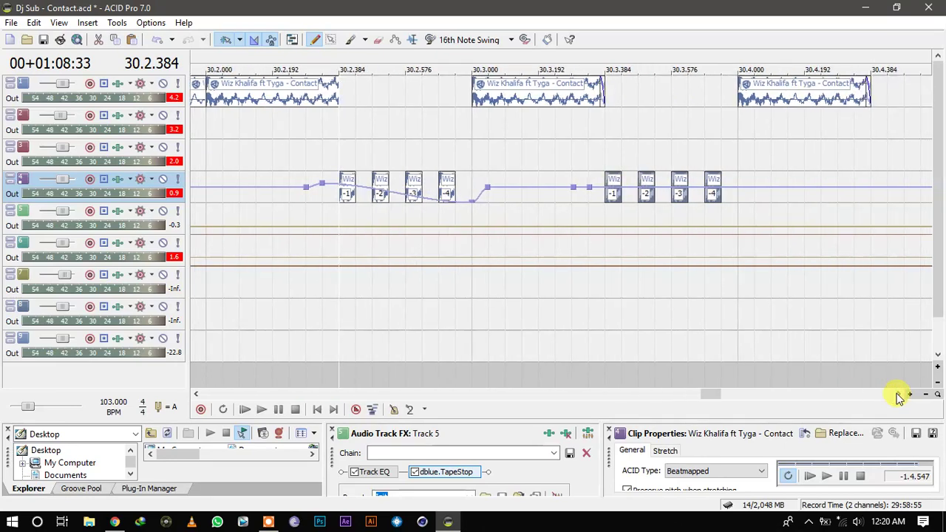
{"action": "left_click", "coordinate": [757, 190]}
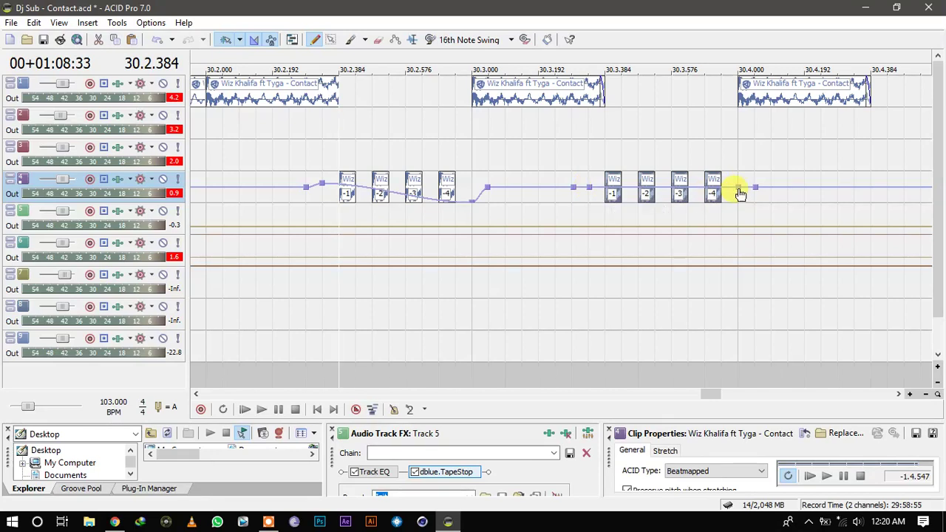
{"action": "left_click_drag", "start_coordinate": [740, 194], "coordinate": [741, 201]}
{"action": "left_click", "coordinate": [628, 195]}
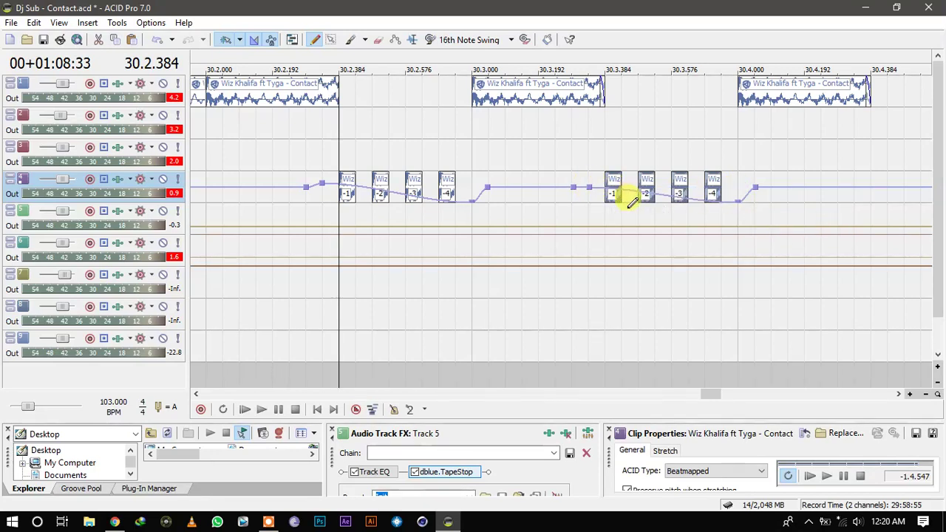
{"action": "left_click", "coordinate": [322, 184]}
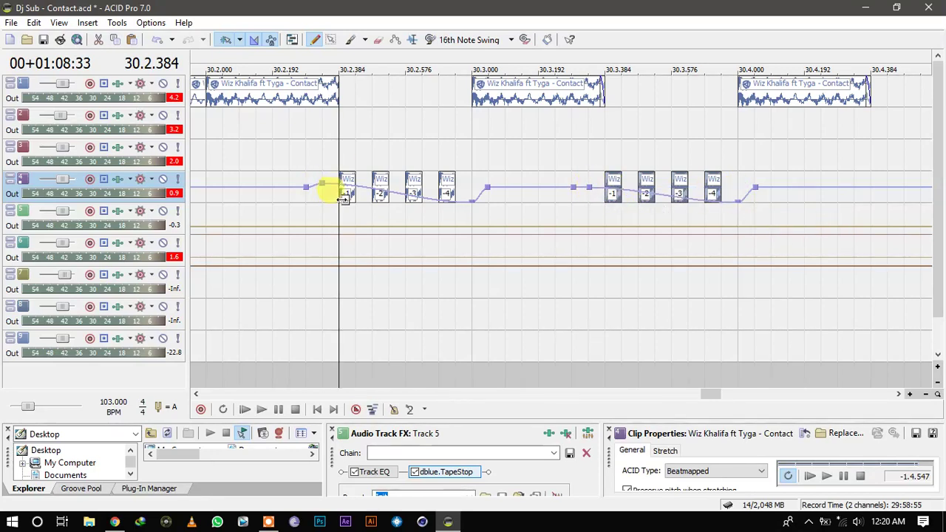
Pitch the four copied track 4 slices starting at 30.3.384 to +1, +2, +3 and +4.
{"action": "left_click", "coordinate": [612, 195]}
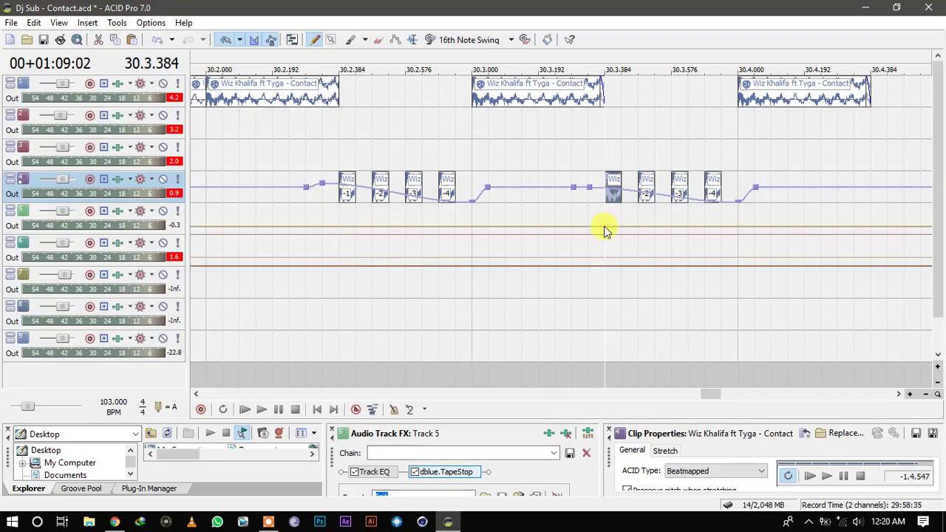
{"action": "left_click", "coordinate": [651, 182]}
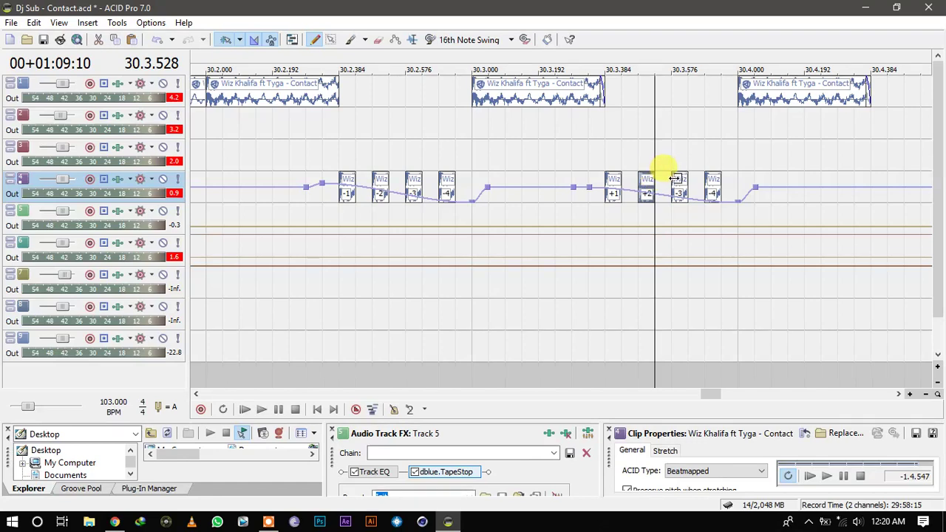
{"action": "left_click", "coordinate": [677, 182]}
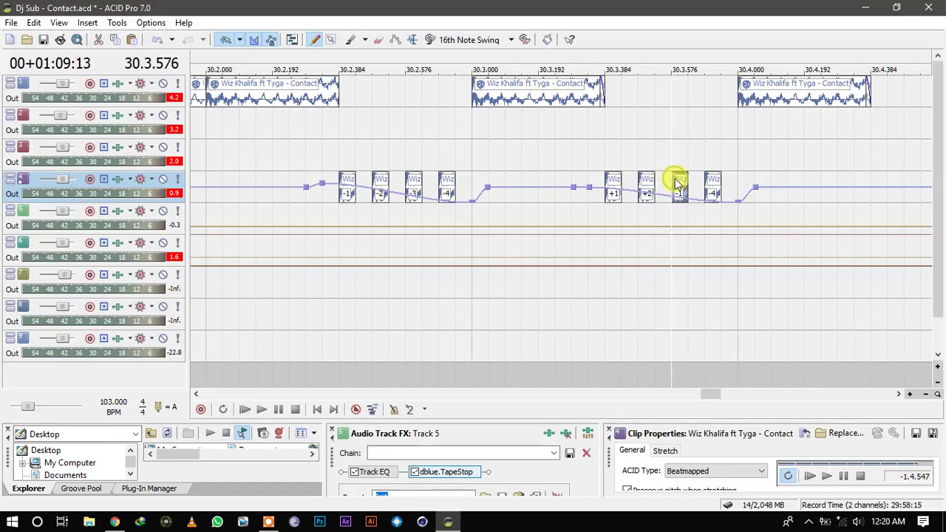
{"action": "left_click", "coordinate": [716, 181]}
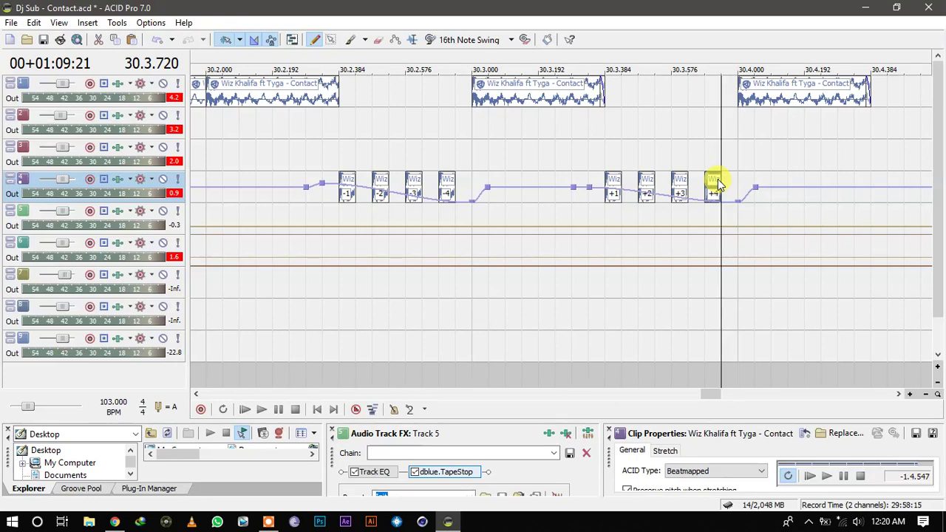
Play back the arrangement from 29.3.000 to check the new slices.
{"action": "scroll", "coordinate": [719, 183], "scroll_direction": "down", "scroll_amount": 1}
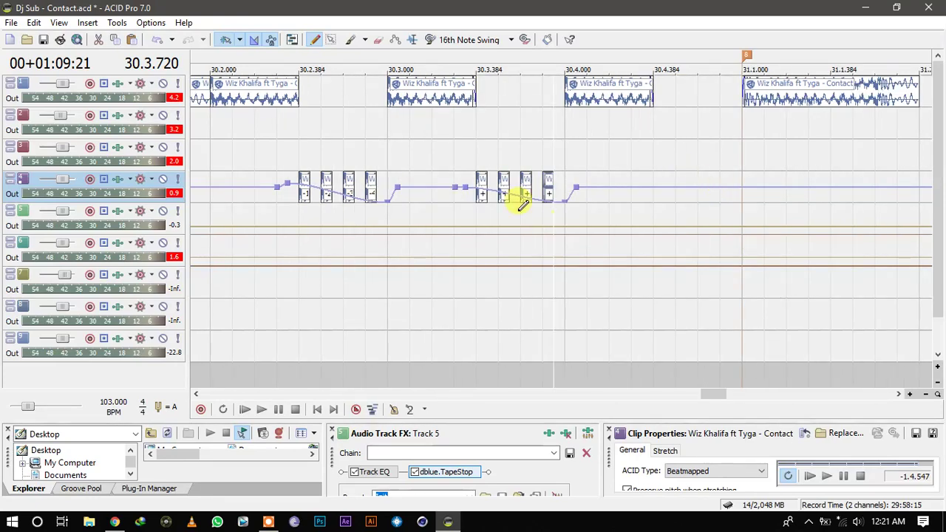
{"action": "scroll", "coordinate": [519, 214], "scroll_direction": "down", "scroll_amount": 2}
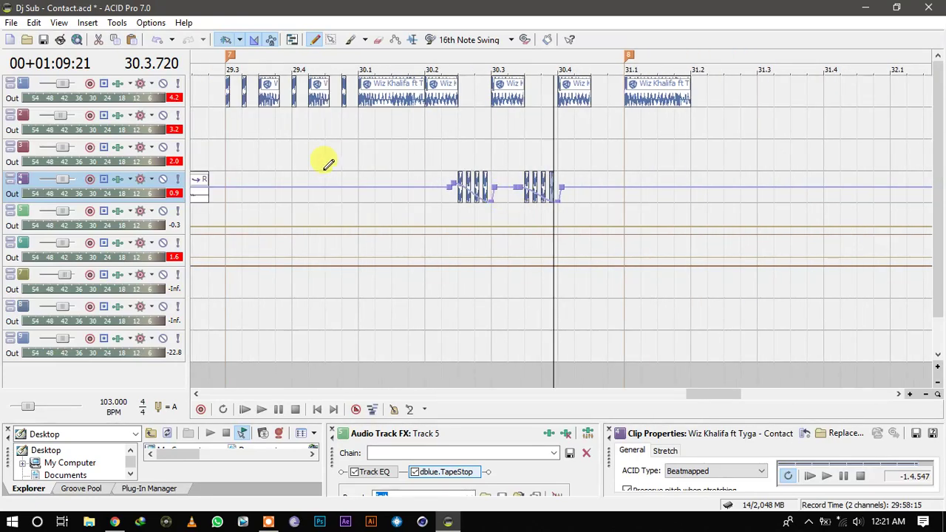
{"action": "left_click", "coordinate": [231, 157]}
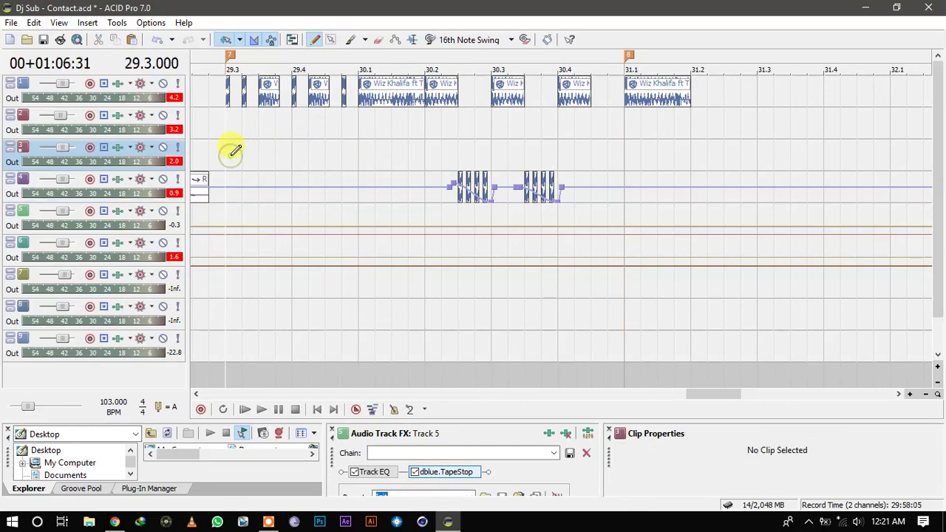
{"action": "key", "text": "space"}
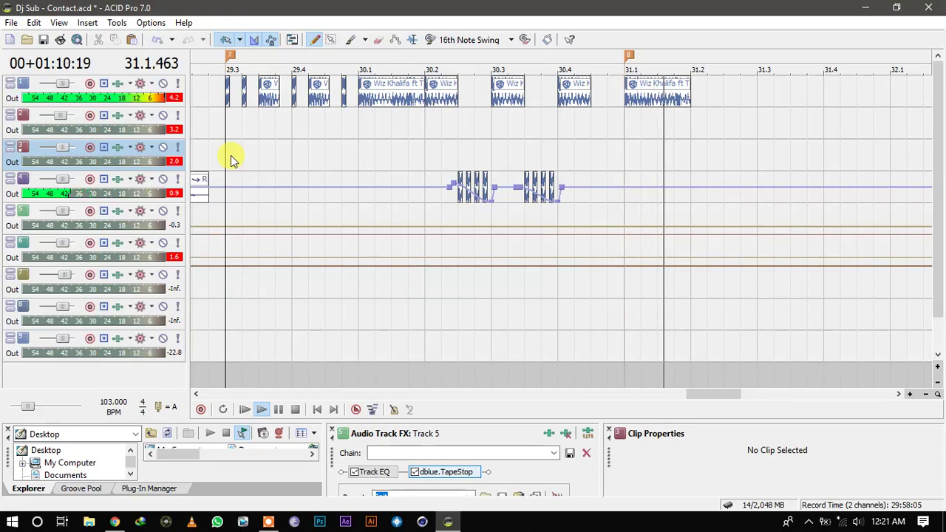
{"action": "key", "text": "space"}
{"action": "key", "text": "space"}
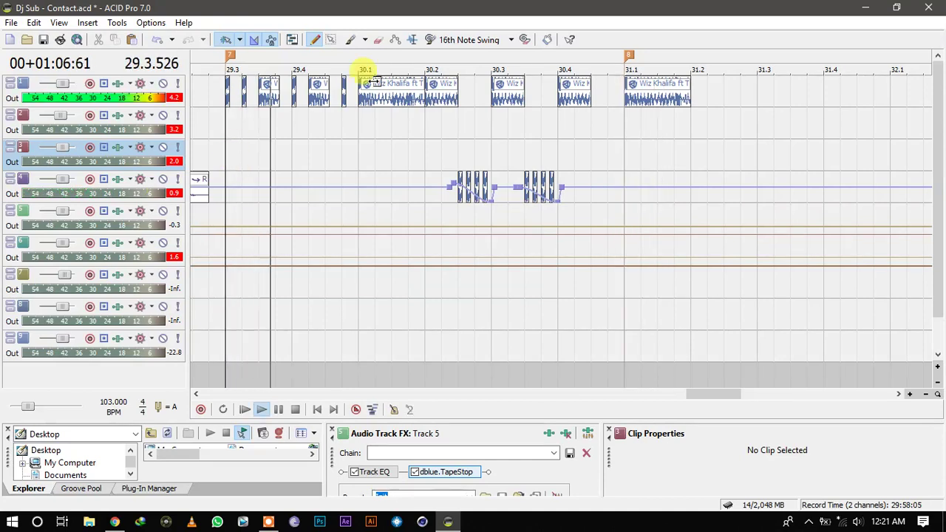
{"action": "key", "text": "space"}
Replace the track 1 slice at 31.1.000 with a copy of the 30.1.000 slice and audition from 30.1.000.
{"action": "left_click", "coordinate": [625, 94]}
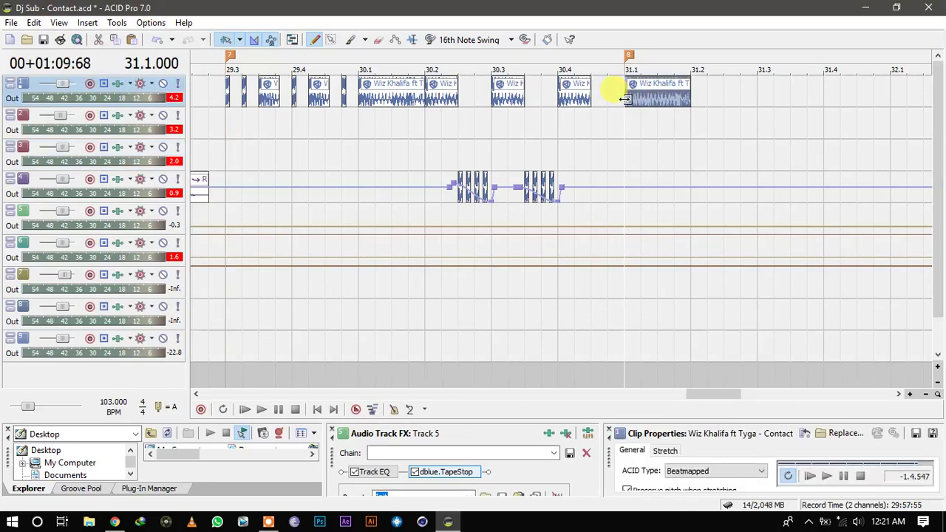
{"action": "key", "text": "Delete"}
{"action": "left_click_drag", "start_coordinate": [358, 98], "coordinate": [630, 85]}
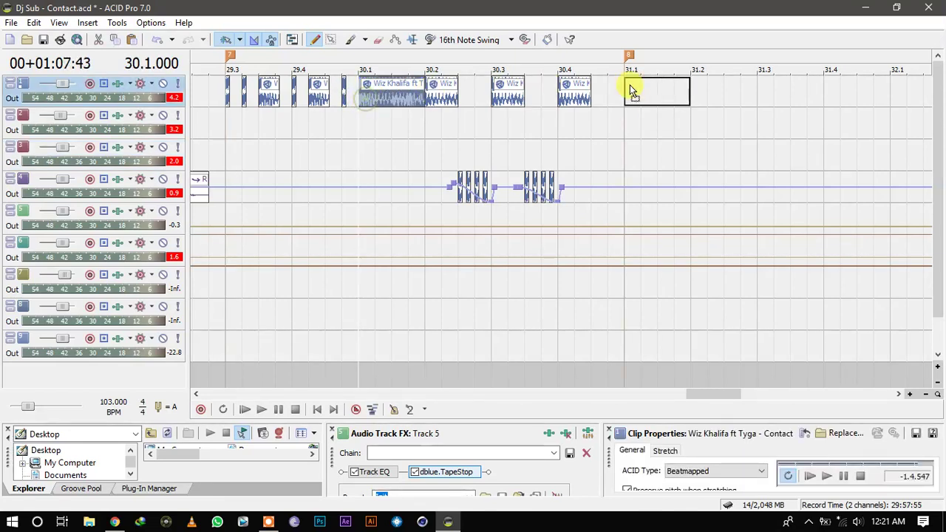
{"action": "key", "text": "space"}
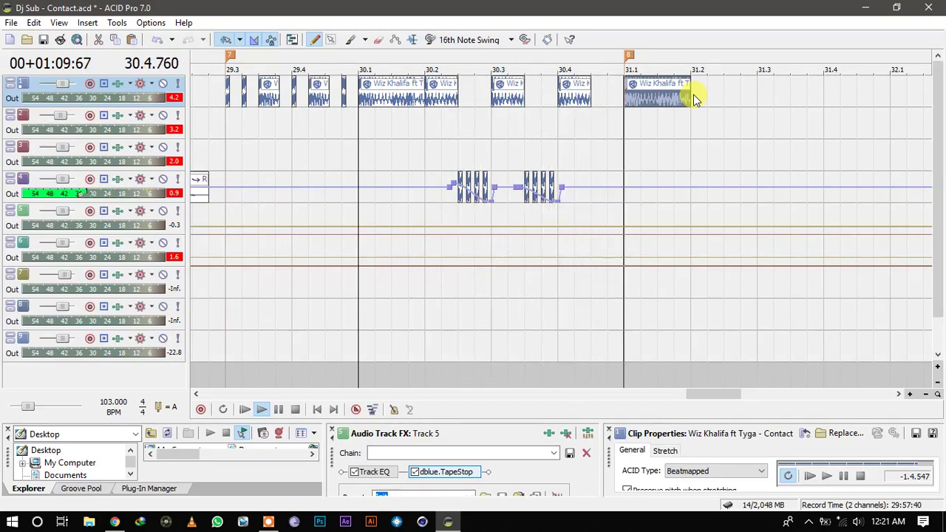
{"action": "key", "text": "space"}
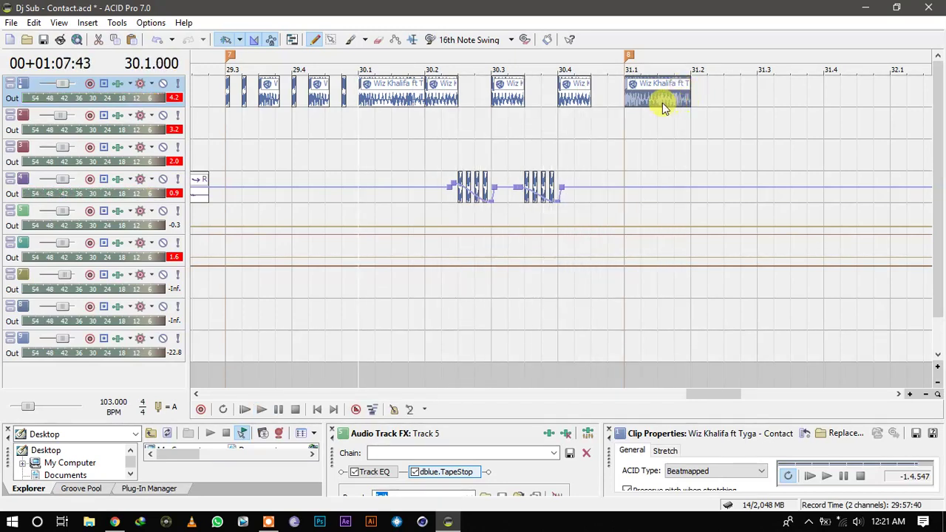
Split the track 1 slice starting at 31.1.000 in two at 31.1.384.
{"action": "left_click", "coordinate": [660, 104]}
{"action": "key", "text": "space"}
{"action": "key", "text": "space"}
{"action": "key", "text": "s"}
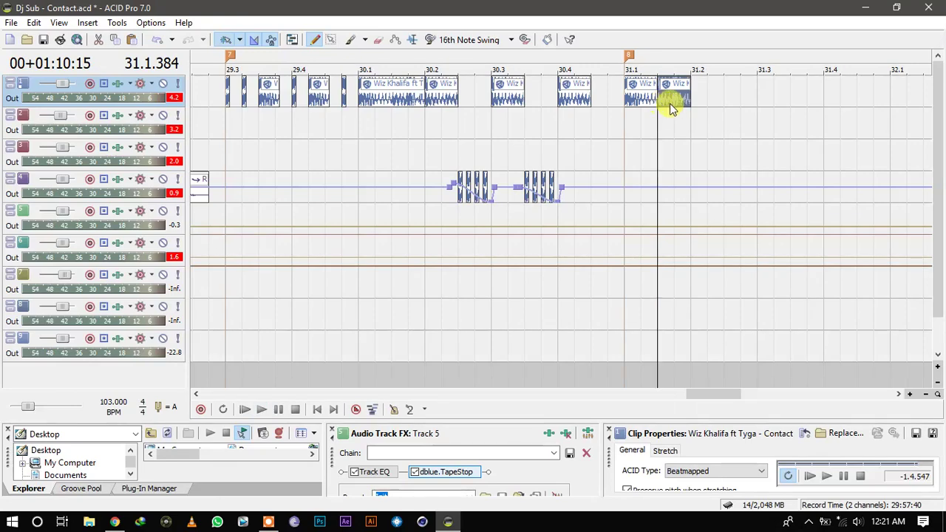
Play back the arrangement from 30.2.000 through the start of bar 31.
{"action": "left_click", "coordinate": [429, 162]}
{"action": "scroll", "coordinate": [430, 161], "scroll_direction": "up", "scroll_amount": 3}
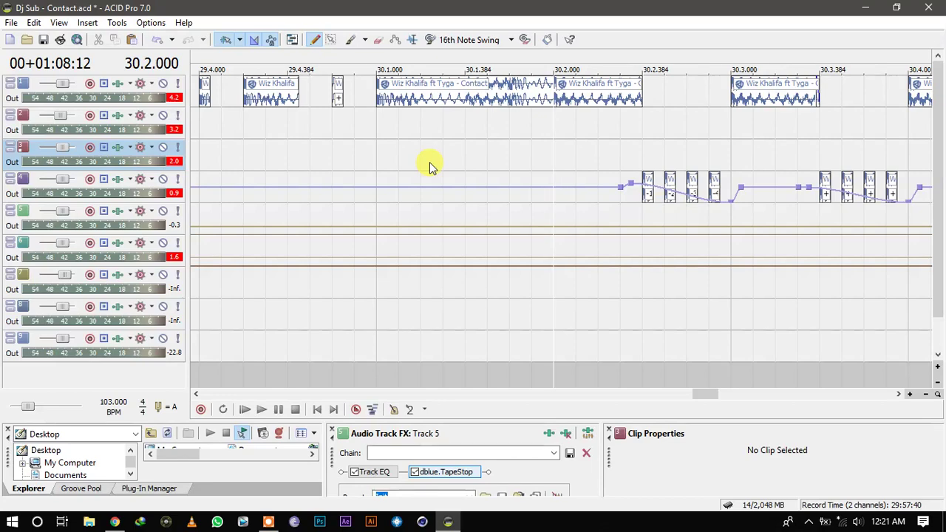
{"action": "key", "text": "space"}
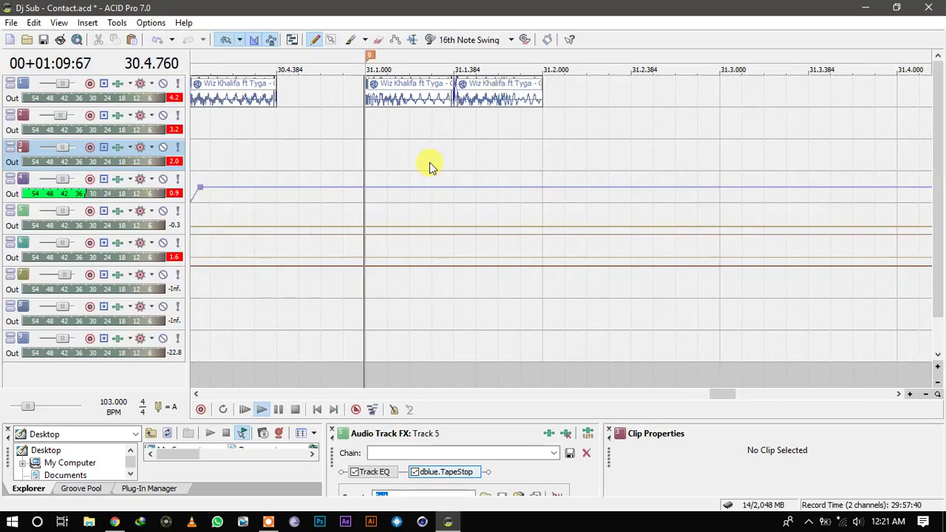
{"action": "key", "text": "space"}
{"action": "key", "text": "Down"}
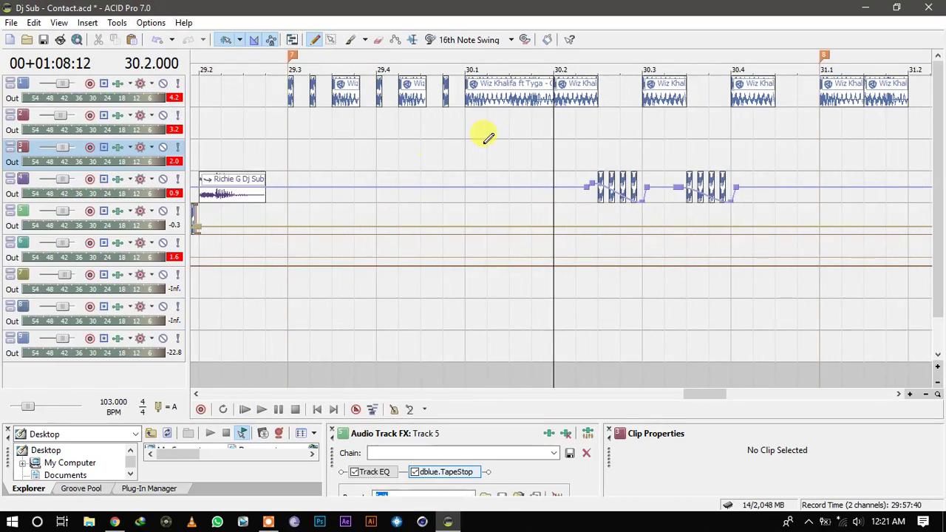
Extend the end of the track 1 slice at 31.1.384 to about 32.2.000 and play back from 31.1.000.
{"action": "left_click", "coordinate": [821, 93]}
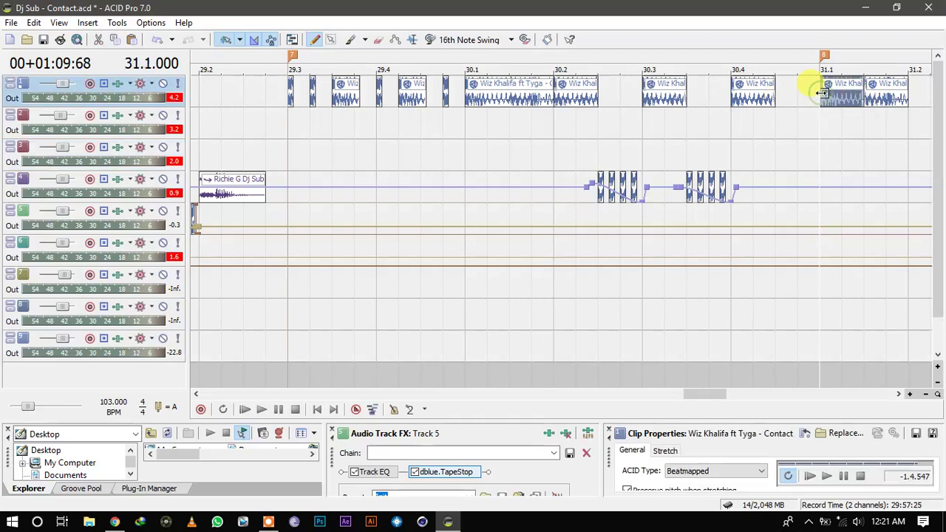
{"action": "left_click", "coordinate": [899, 394]}
{"action": "left_click", "coordinate": [585, 96]}
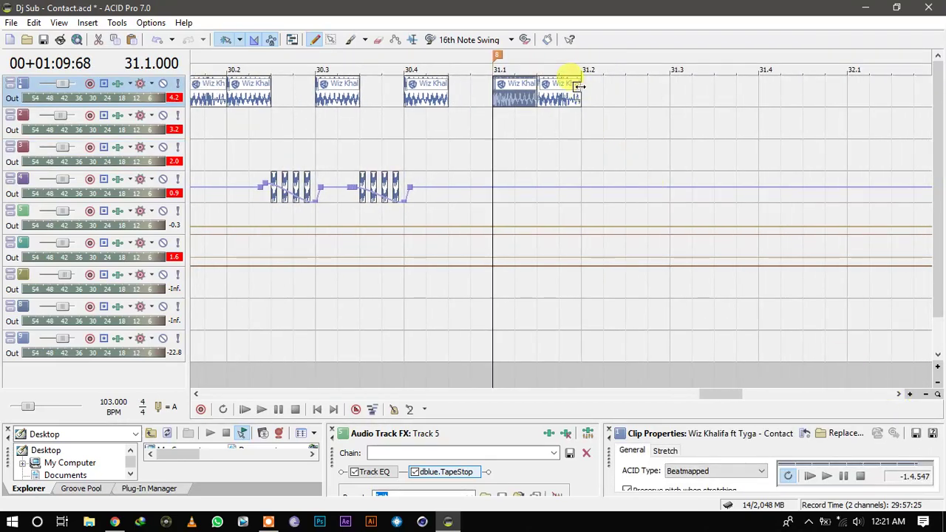
{"action": "left_click_drag", "start_coordinate": [580, 87], "coordinate": [929, 91]}
{"action": "scroll", "coordinate": [929, 91], "scroll_direction": "down", "scroll_amount": 1}
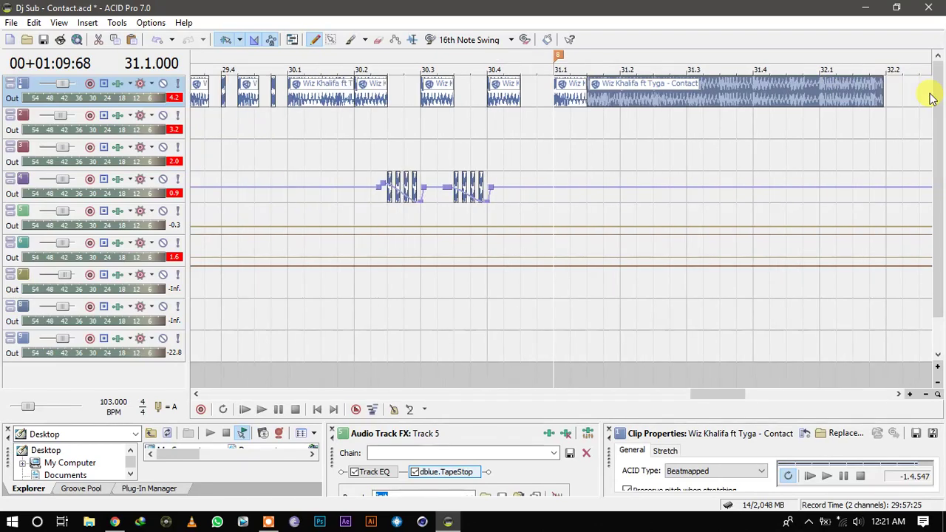
{"action": "left_click", "coordinate": [558, 123]}
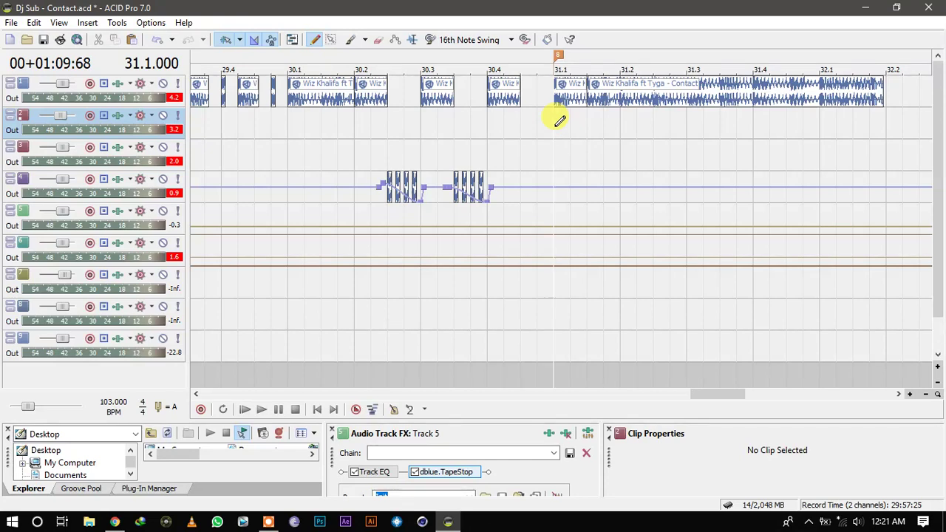
{"action": "key", "text": "space"}
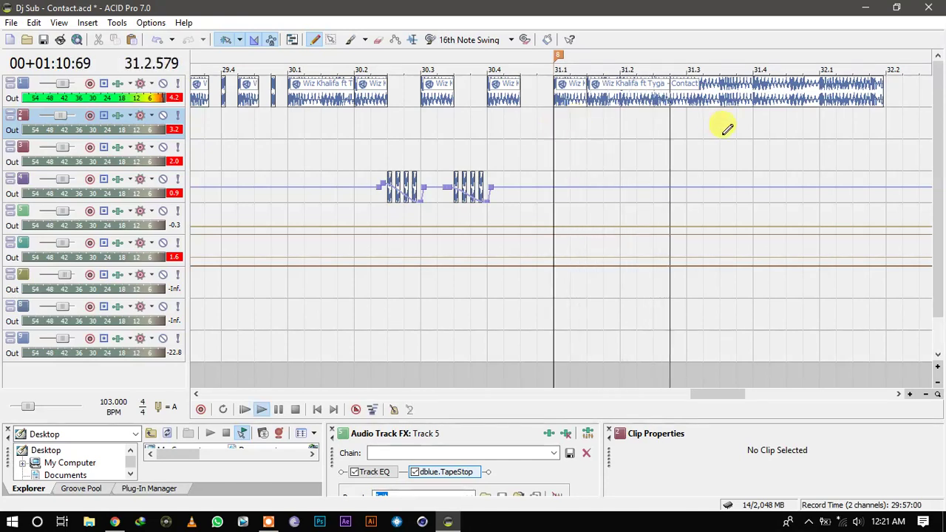
Cut the long track 1 slice off at 32.1.000 with a marker there, and play back from 31.1.000.
{"action": "left_click", "coordinate": [827, 103]}
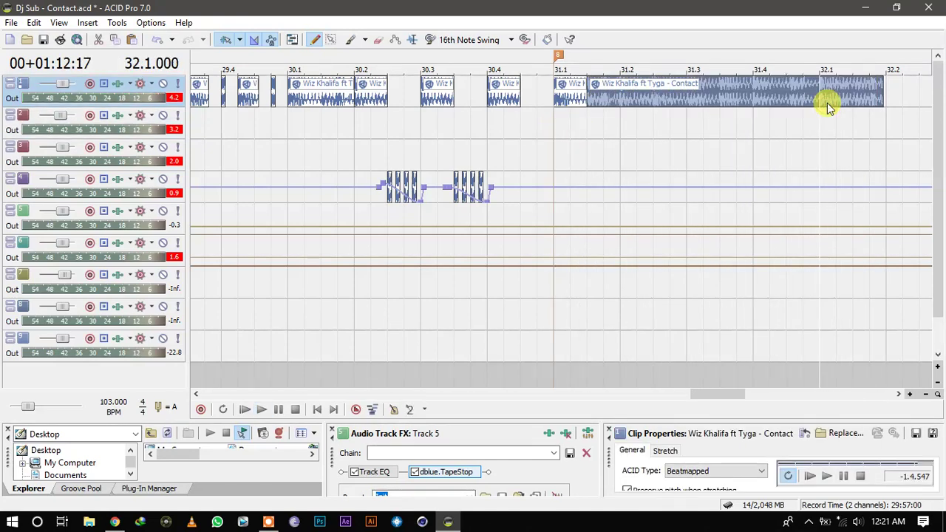
{"action": "key", "text": "s"}
{"action": "key", "text": "m"}
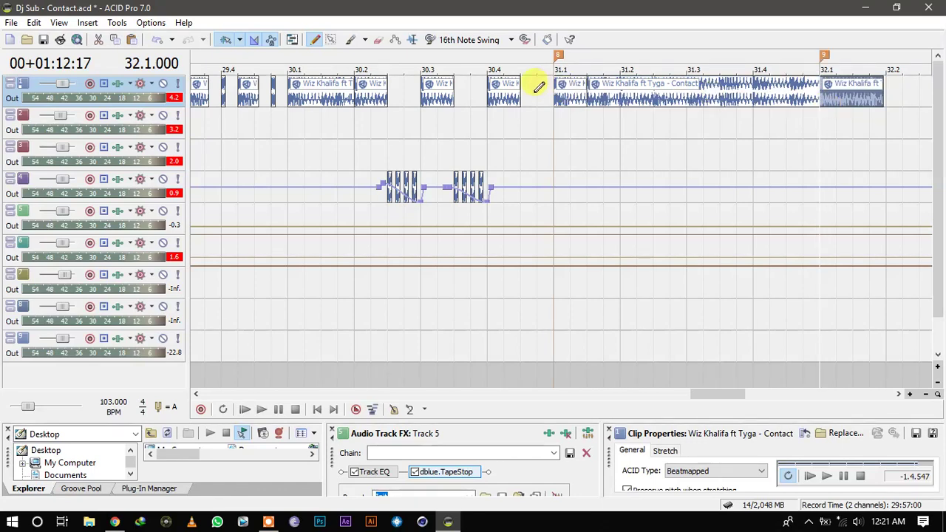
{"action": "left_click", "coordinate": [833, 98]}
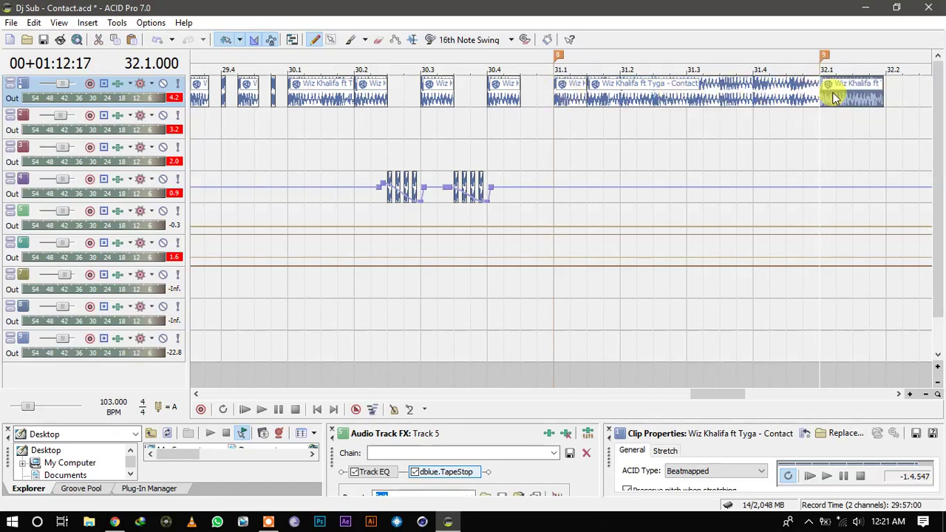
{"action": "key", "text": "Delete"}
{"action": "left_click", "coordinate": [556, 97]}
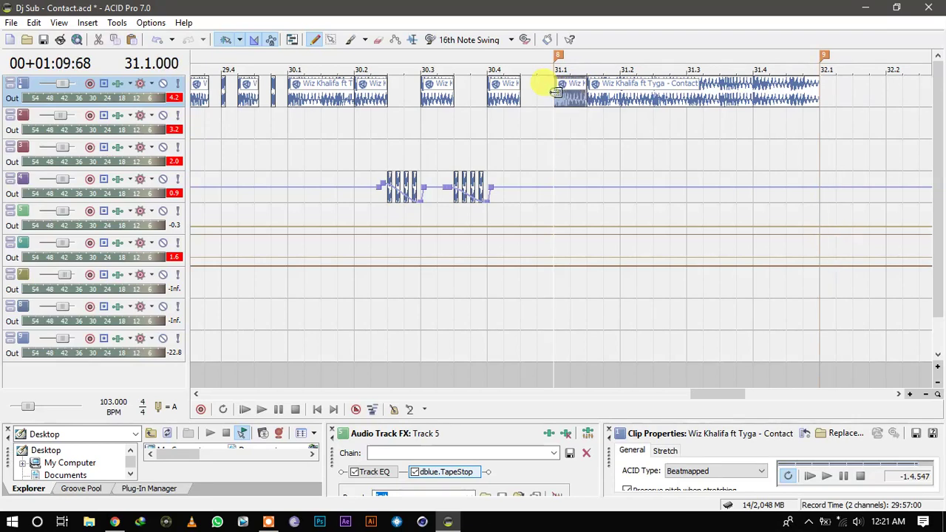
{"action": "key", "text": "space"}
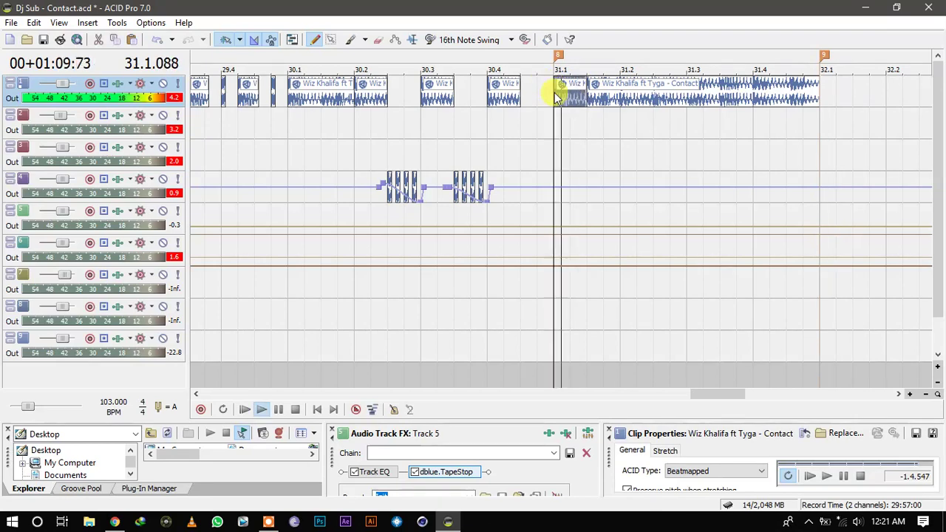
Move the long track 1 slice at 31.1.384 to start at 31.2.000, playing back from 31.1.000 to check the timing.
{"action": "key", "text": "space"}
{"action": "key", "text": "space"}
{"action": "key", "text": "space"}
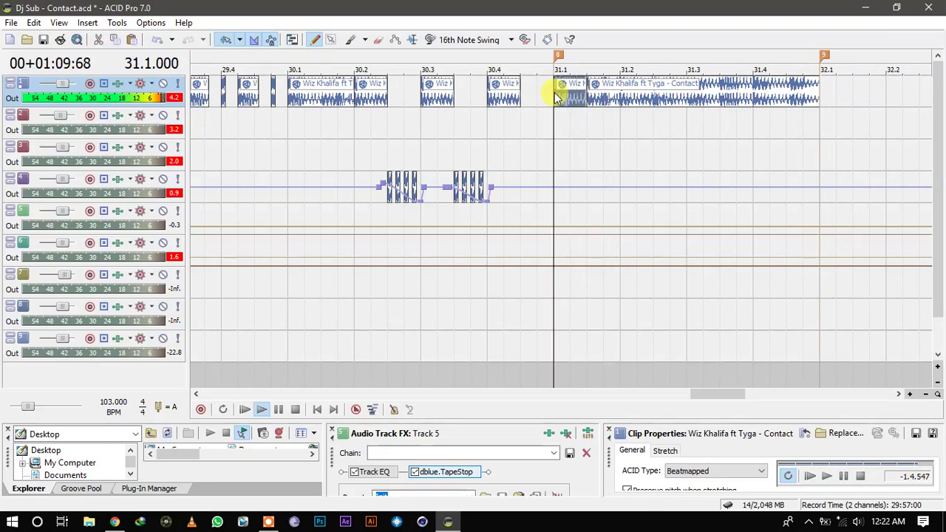
{"action": "left_click", "coordinate": [631, 102]}
{"action": "left_click_drag", "start_coordinate": [630, 102], "coordinate": [649, 101]}
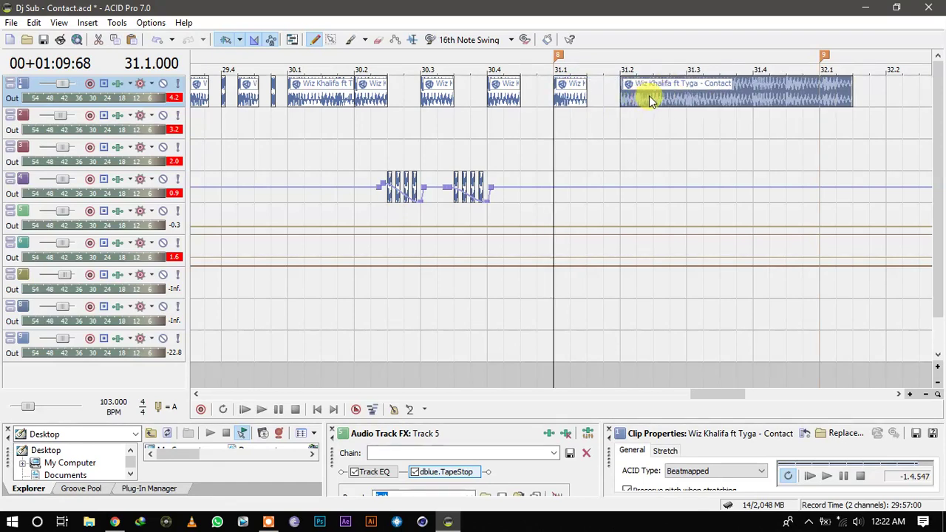
{"action": "key", "text": "space"}
{"action": "key", "text": "space"}
{"action": "key", "text": "space"}
{"action": "key", "text": "space"}
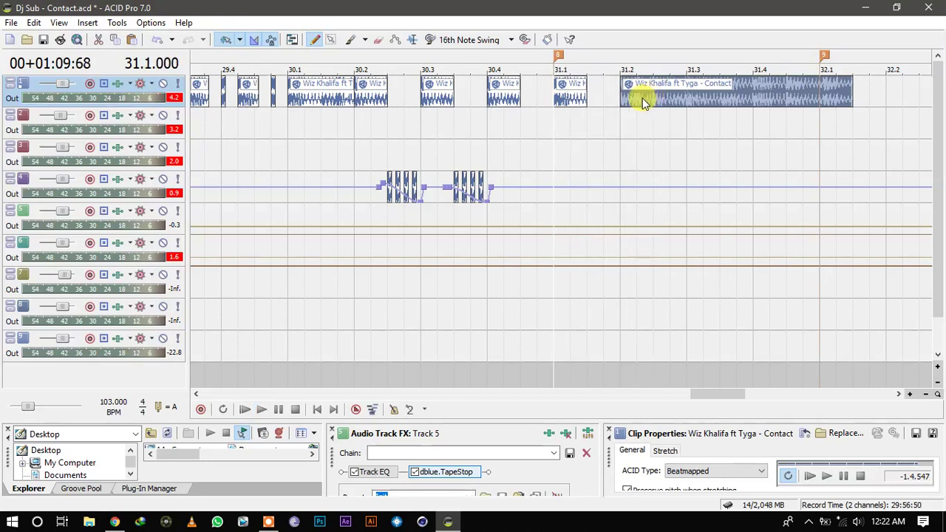
Try the long track 1 slice at 31.1.576 with playback from 31.1.000, and return it to 31.2.000.
{"action": "left_click_drag", "start_coordinate": [626, 101], "coordinate": [610, 102]}
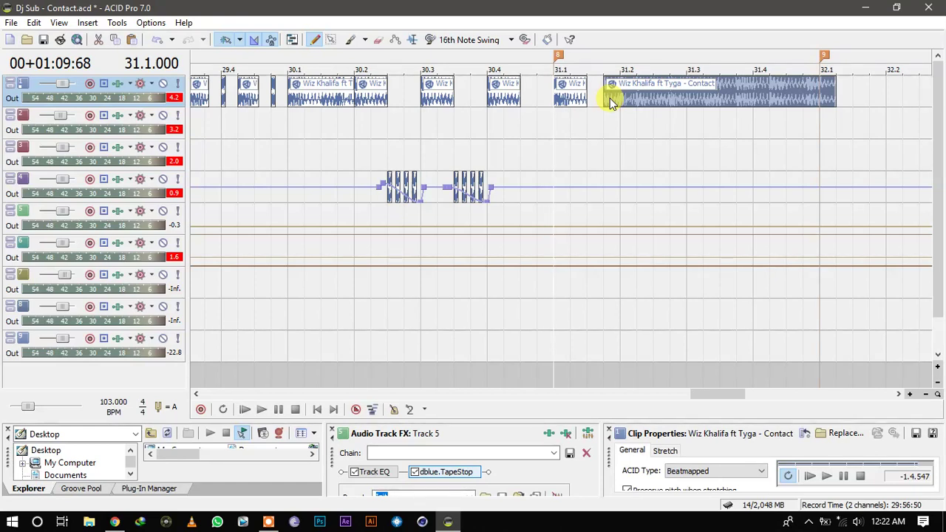
{"action": "key", "text": "space"}
{"action": "key", "text": "space"}
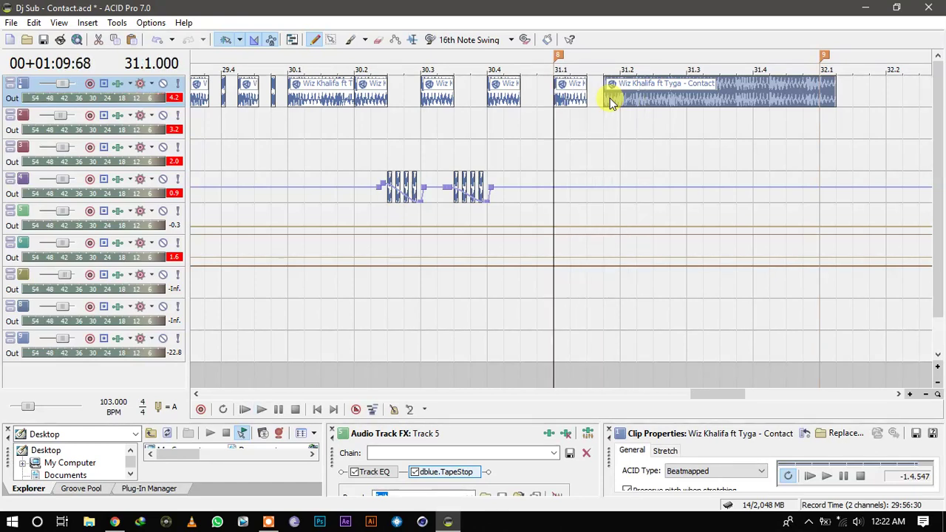
{"action": "left_click_drag", "start_coordinate": [616, 97], "coordinate": [626, 96]}
{"action": "key", "text": "space"}
{"action": "key", "text": "space"}
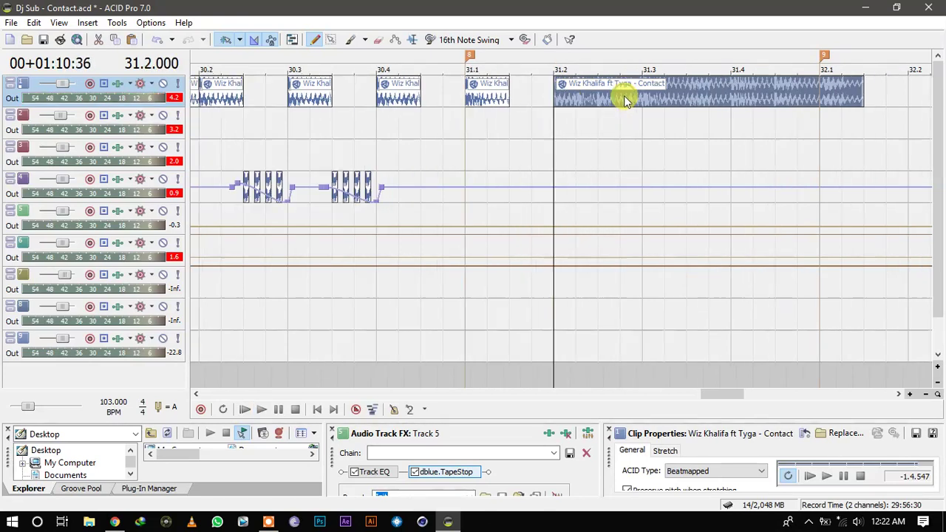
Try splitting the long track 1 slice at 31.2.096 and undo the split.
{"action": "left_click", "coordinate": [626, 96]}
{"action": "scroll", "coordinate": [626, 96], "scroll_direction": "up", "scroll_amount": 1}
{"action": "scroll", "coordinate": [624, 100], "scroll_direction": "up", "scroll_amount": 3}
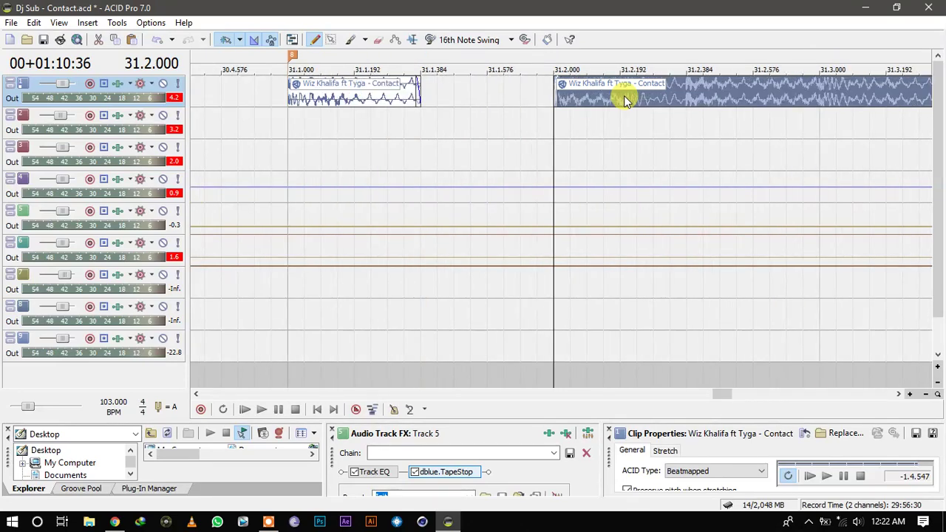
{"action": "left_click", "coordinate": [577, 99]}
{"action": "key", "text": "s"}
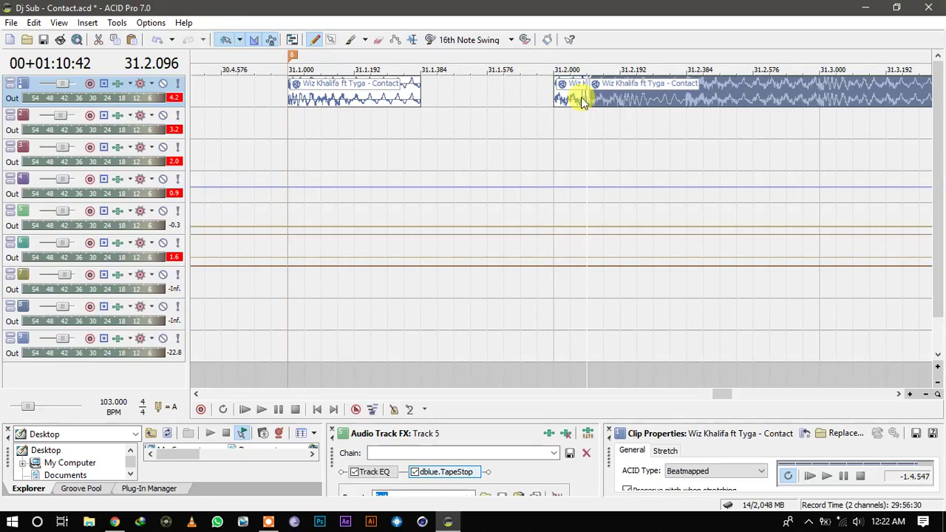
{"action": "key", "text": "ctrl+z"}
Place copies of the long slice's first part, 31.2.000 to 31.2.048, at 31.1.384 and 31.1.576, keeping the original slice whole.
{"action": "left_click", "coordinate": [570, 98]}
{"action": "key", "text": "s"}
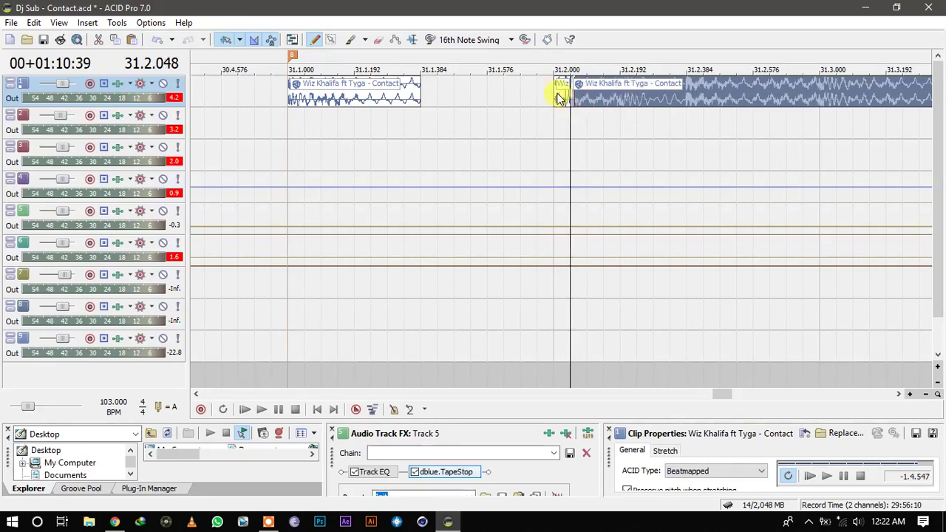
{"action": "left_click", "coordinate": [560, 98]}
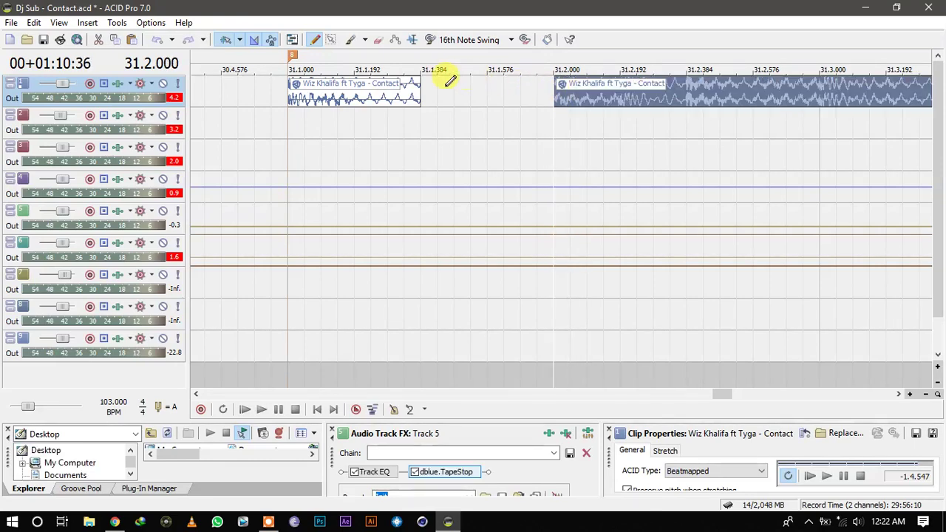
{"action": "left_click_drag", "start_coordinate": [422, 84], "coordinate": [497, 90]}
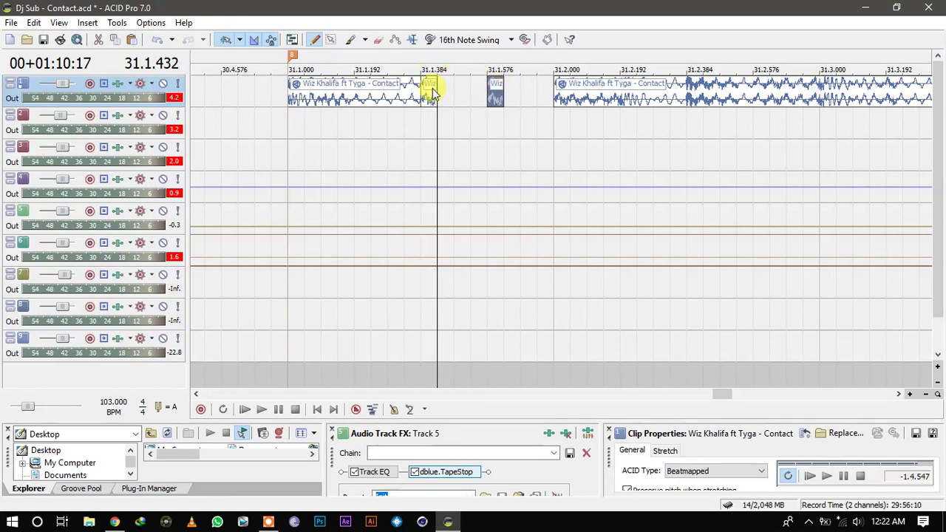
Extend the copied slice at 31.1.384 to about 31.1.528 and pitch-shift the short copy at 31.1.576 by +3.
{"action": "left_click_drag", "start_coordinate": [436, 86], "coordinate": [468, 90]}
{"action": "left_click", "coordinate": [495, 95]}
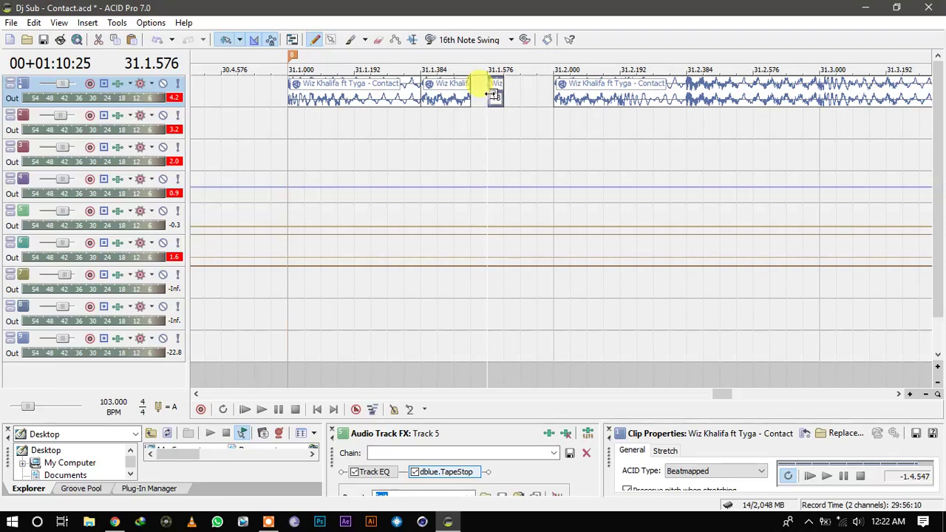
{"action": "scroll", "coordinate": [428, 141], "scroll_direction": "down", "scroll_amount": 4}
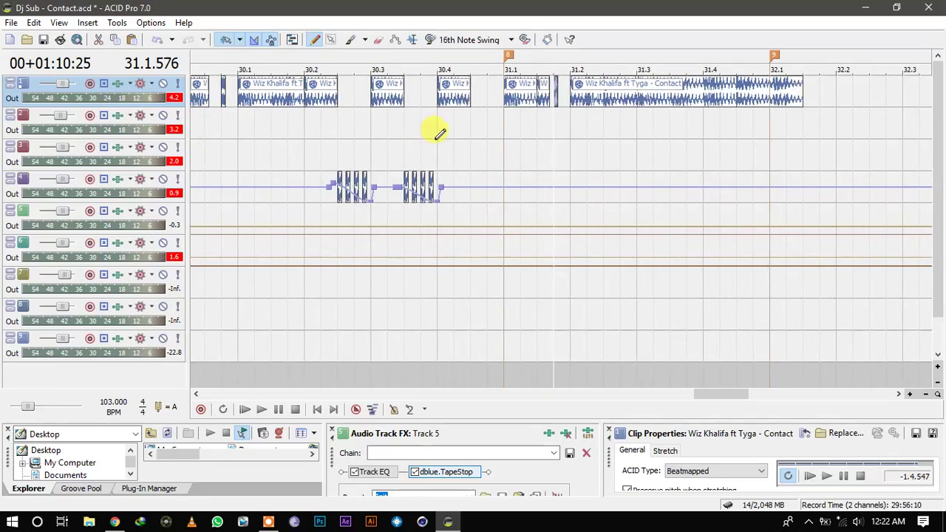
Play back the arrangement from 30.4.000 through the new slices in bar 31.
{"action": "left_click", "coordinate": [436, 141]}
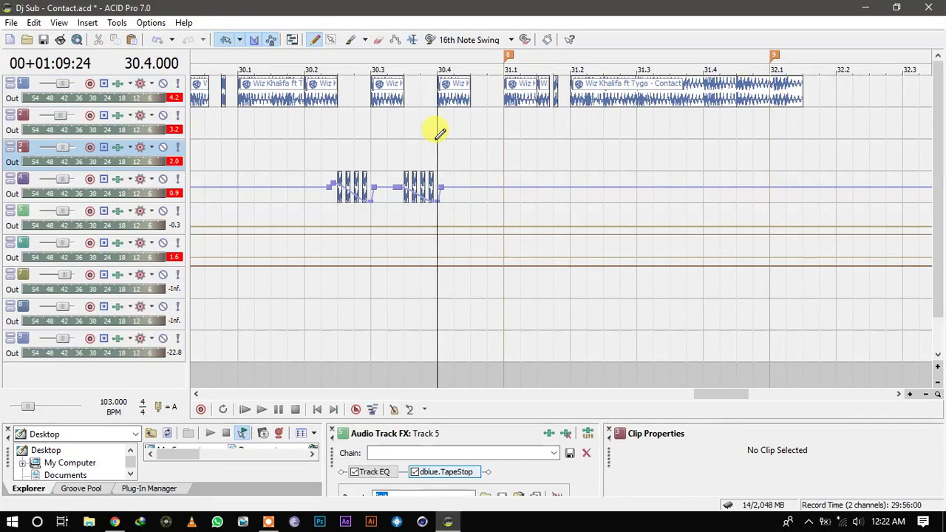
{"action": "key", "text": "space"}
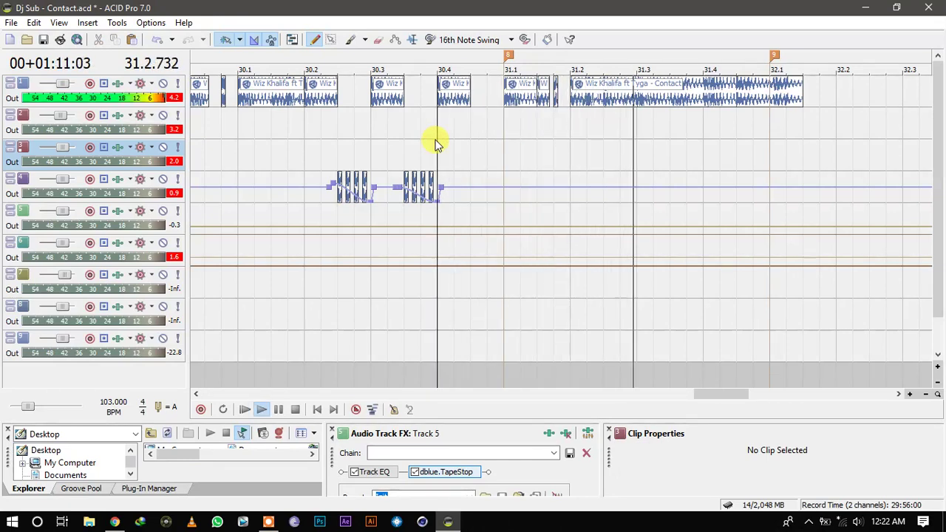
{"action": "key", "text": "space"}
{"action": "key", "text": "space"}
{"action": "key", "text": "space"}
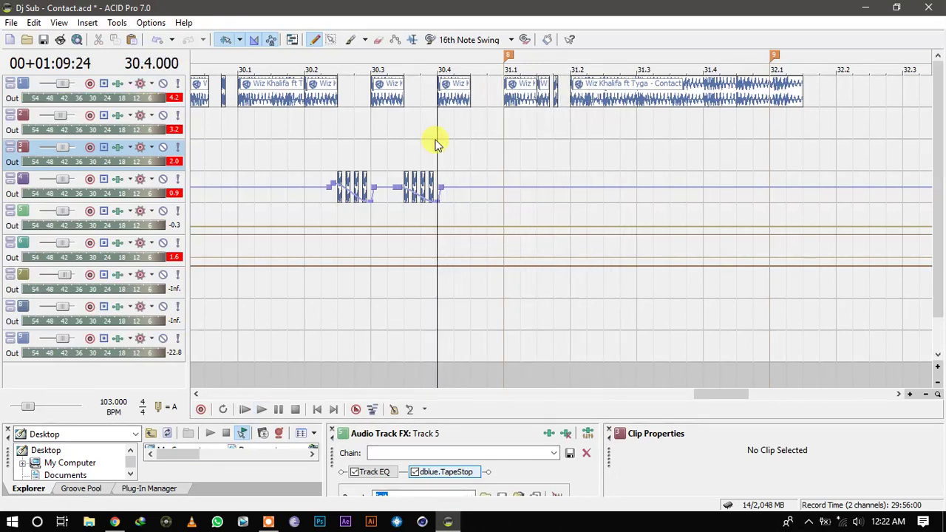
Split the long track 1 slice at 31.2.384 and move its second part to start at 31.3.000.
{"action": "left_click", "coordinate": [602, 99]}
{"action": "key", "text": "s"}
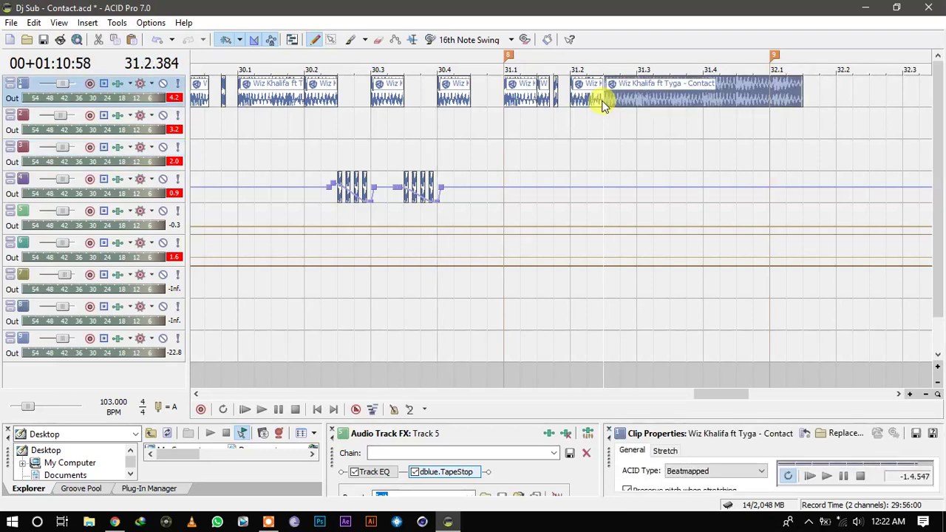
{"action": "left_click_drag", "start_coordinate": [609, 100], "coordinate": [637, 100]}
{"action": "left_click", "coordinate": [636, 100]}
Paste a copy of the long slice's first part, 31.3.000 to 31.3.048, at 31.2.384 and extend its end to 31.2.576.
{"action": "scroll", "coordinate": [636, 101], "scroll_direction": "up", "scroll_amount": 3}
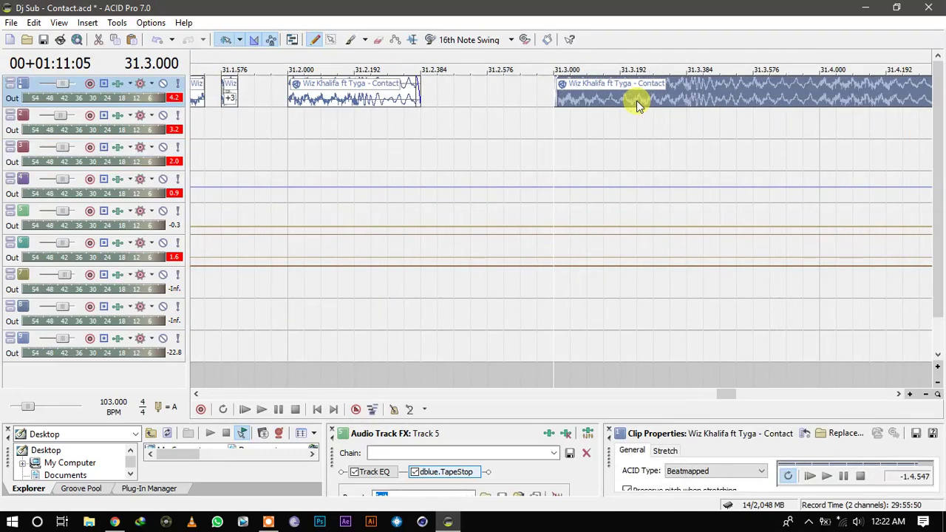
{"action": "left_click", "coordinate": [571, 99]}
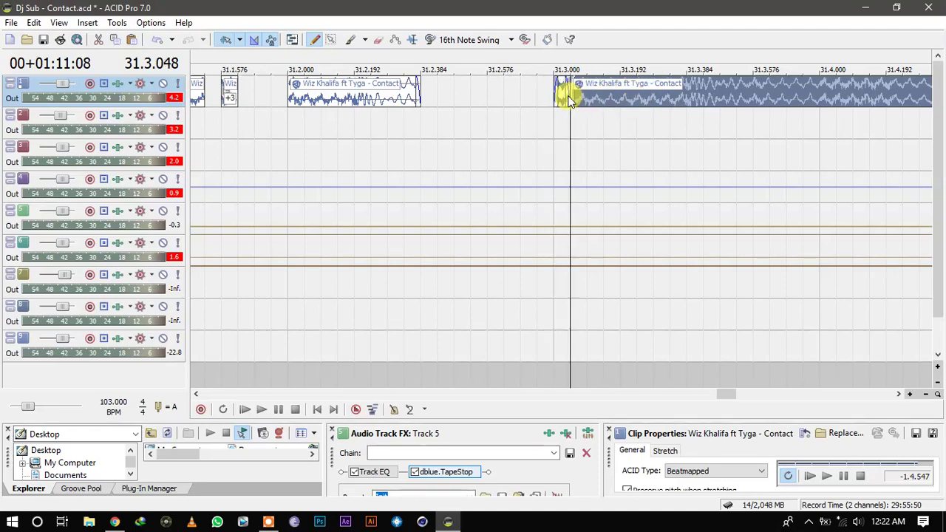
{"action": "key", "text": "s"}
{"action": "left_click", "coordinate": [559, 96]}
{"action": "key", "text": "ctrl+z"}
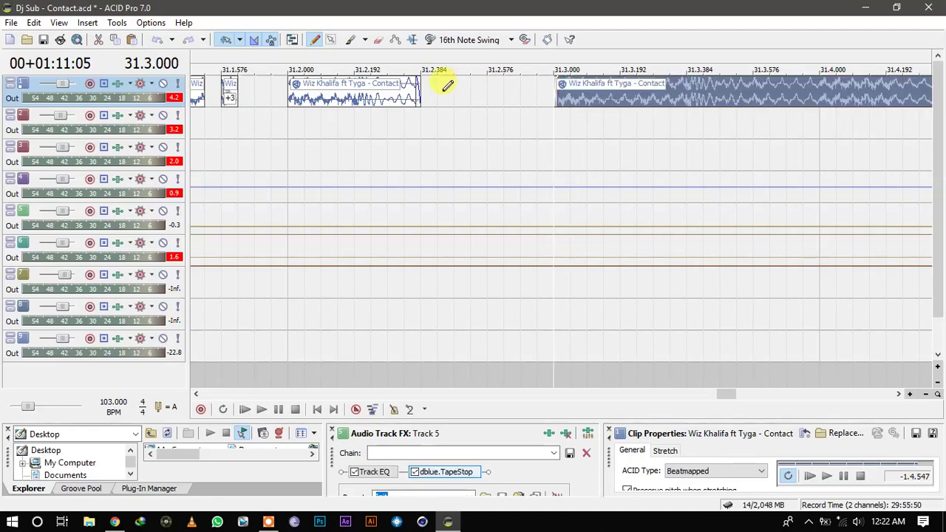
{"action": "left_click", "coordinate": [434, 87]}
{"action": "left_click_drag", "start_coordinate": [425, 87], "coordinate": [485, 92]}
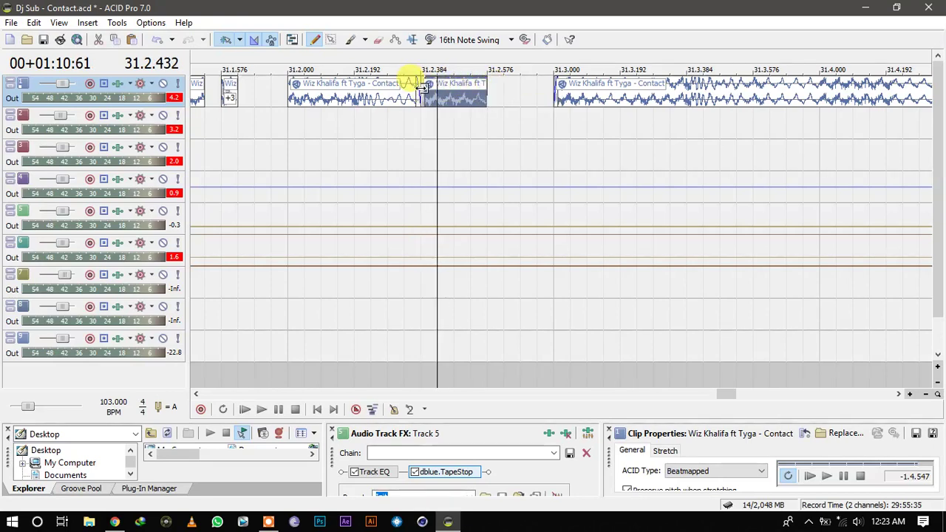
Play back the arrangement from 30.2.000 into beat 31.4, and check the long slice from 32.1.000.
{"action": "scroll", "coordinate": [438, 91], "scroll_direction": "down", "scroll_amount": 2}
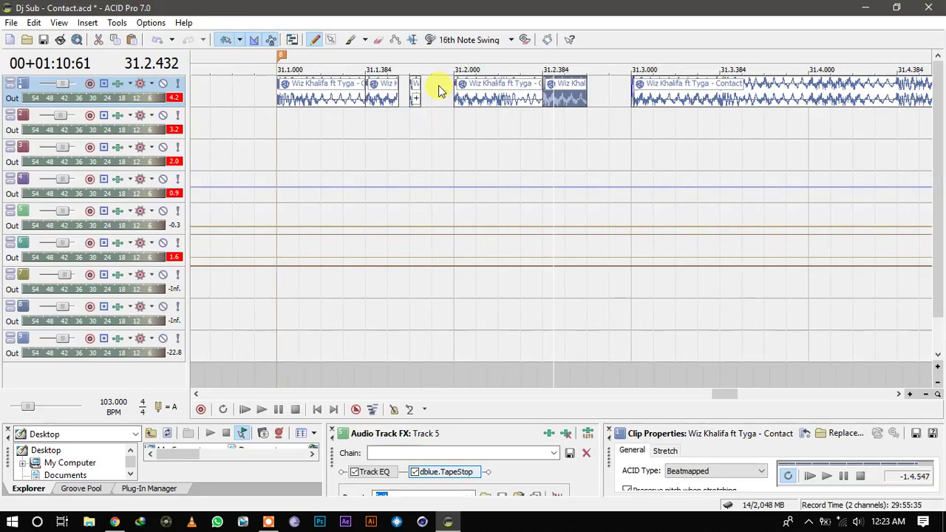
{"action": "scroll", "coordinate": [439, 89], "scroll_direction": "down", "scroll_amount": 5}
{"action": "left_click", "coordinate": [355, 117]}
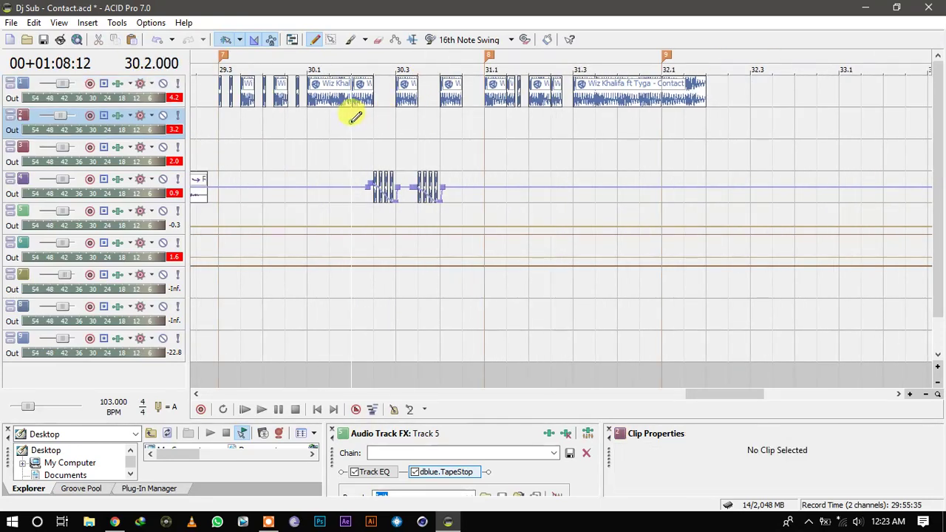
{"action": "key", "text": "space"}
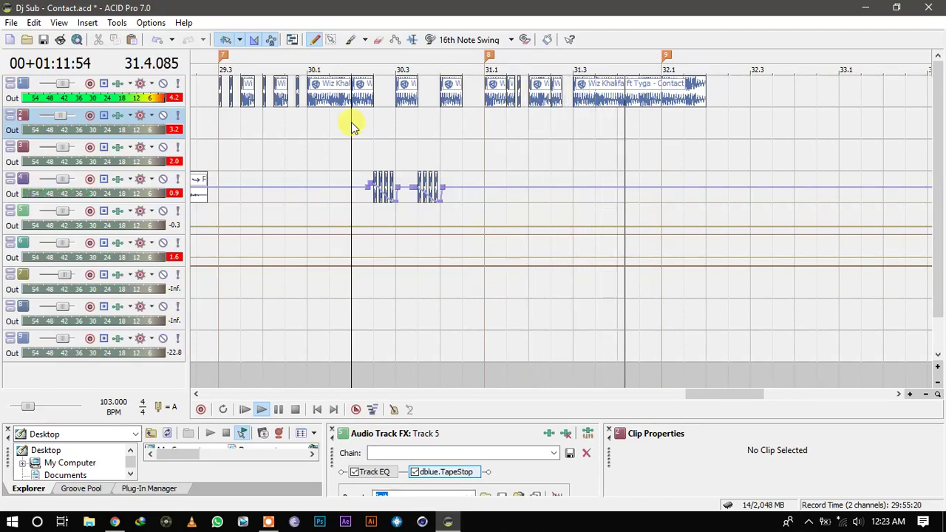
{"action": "key", "text": "space"}
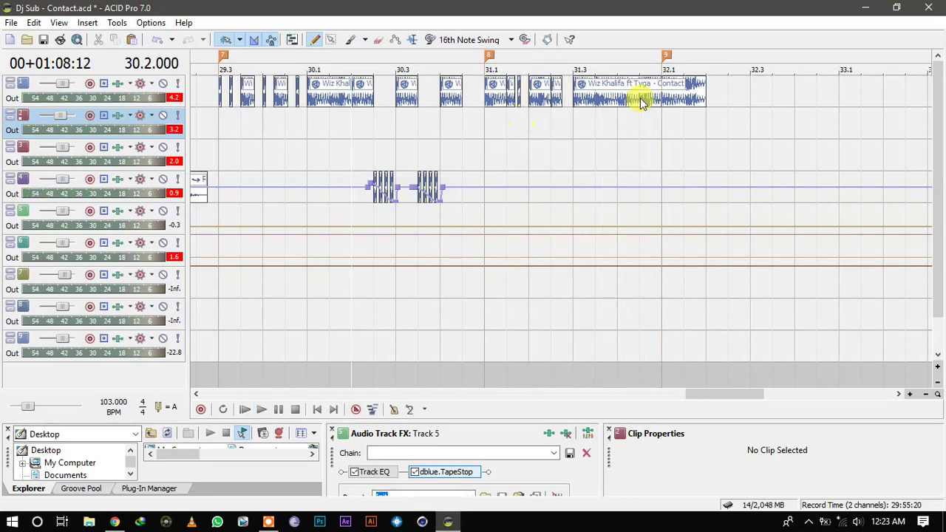
{"action": "left_click", "coordinate": [660, 98]}
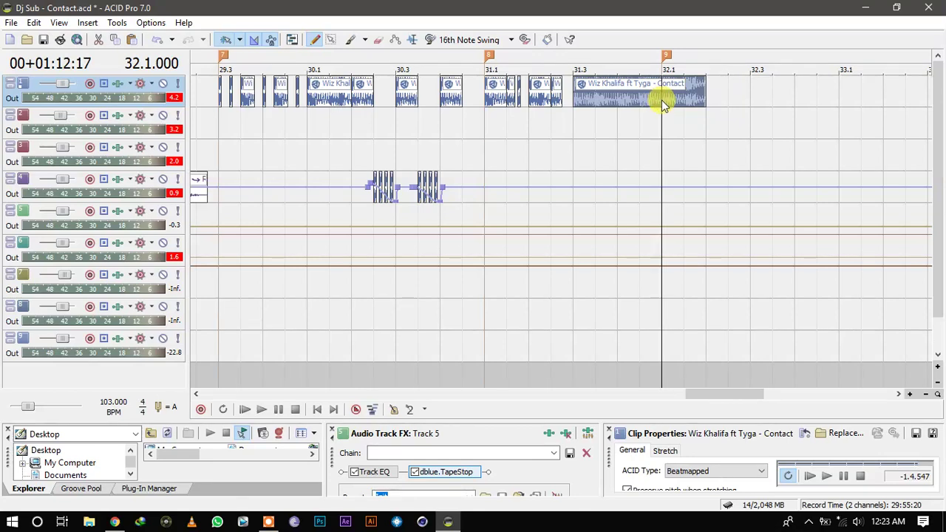
{"action": "key", "text": "space"}
{"action": "key", "text": "space"}
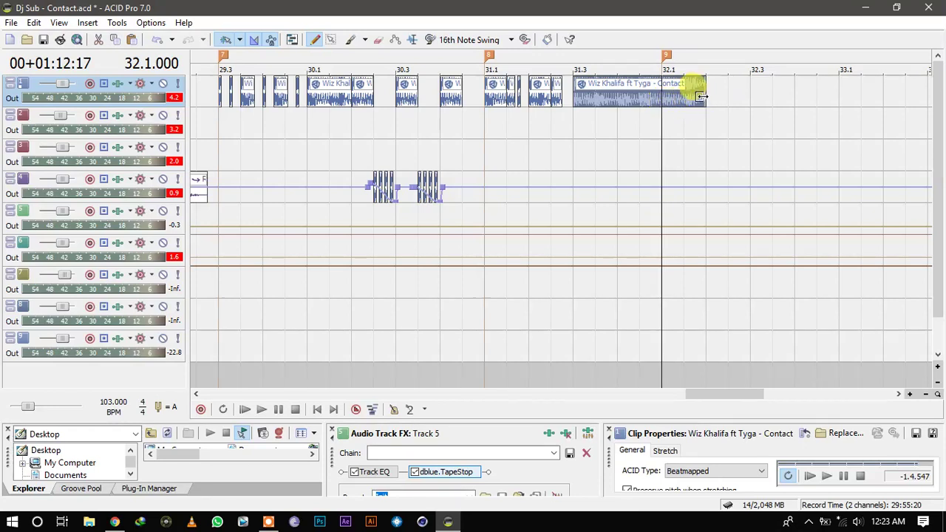
Try extending the long track 1 slice to about 33.2.000, play back from 31.1.000, and cut it back to 32.2.000.
{"action": "left_click_drag", "start_coordinate": [701, 96], "coordinate": [889, 91]}
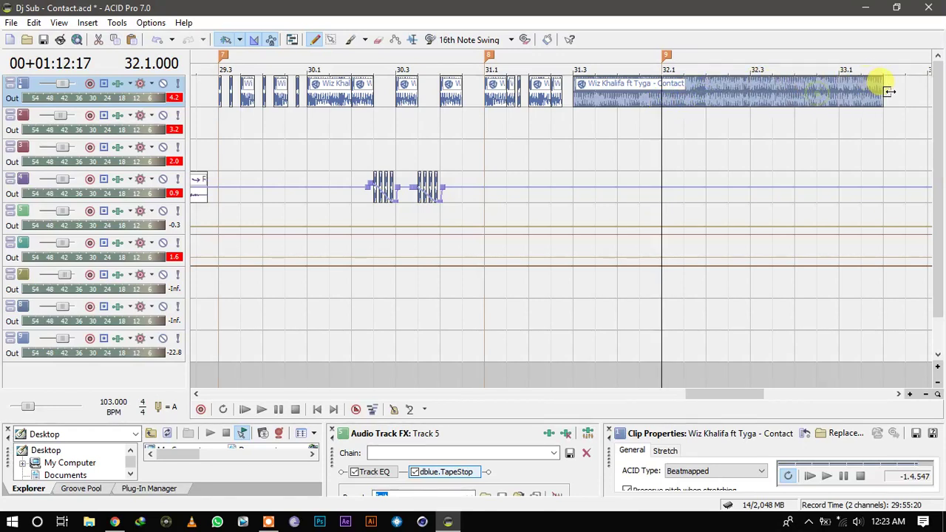
{"action": "left_click", "coordinate": [478, 122]}
{"action": "key", "text": "space"}
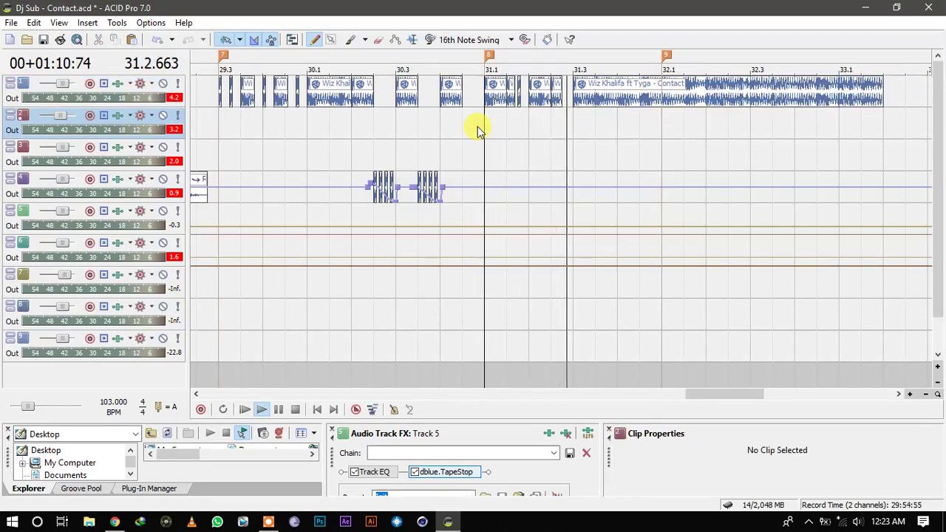
{"action": "key", "text": "space"}
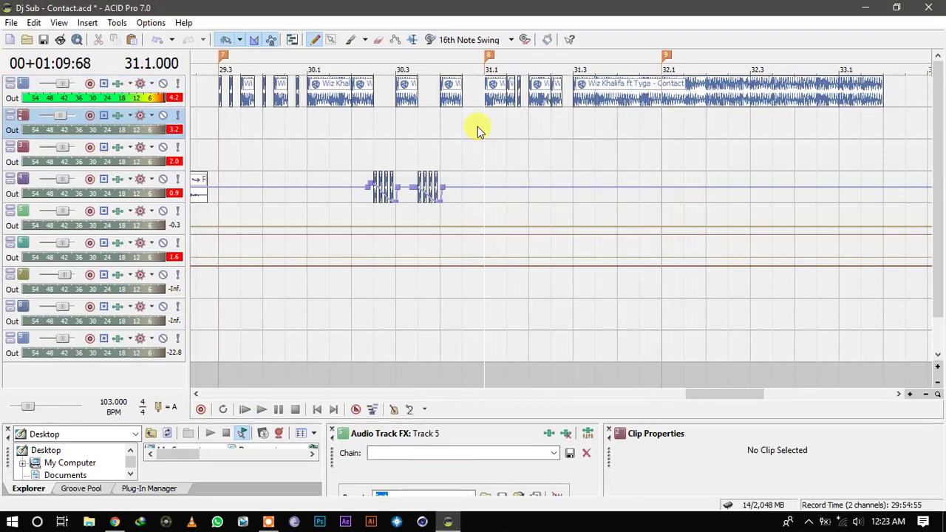
{"action": "left_click", "coordinate": [708, 92]}
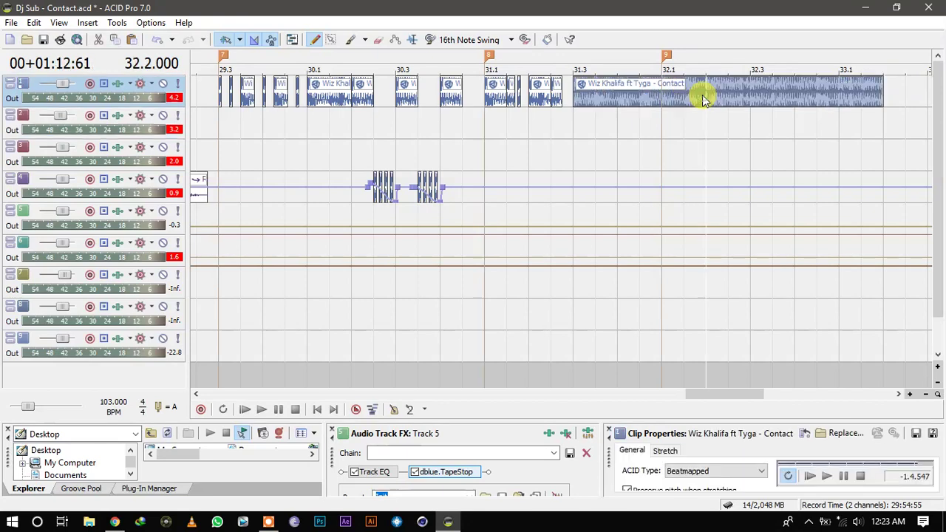
{"action": "key", "text": "s"}
{"action": "key", "text": "Delete"}
Copy the track 1 slice at 31.1.000 to 32.2.000 and move the long slice at 31.3.000 to track 2.
{"action": "left_click", "coordinate": [485, 94]}
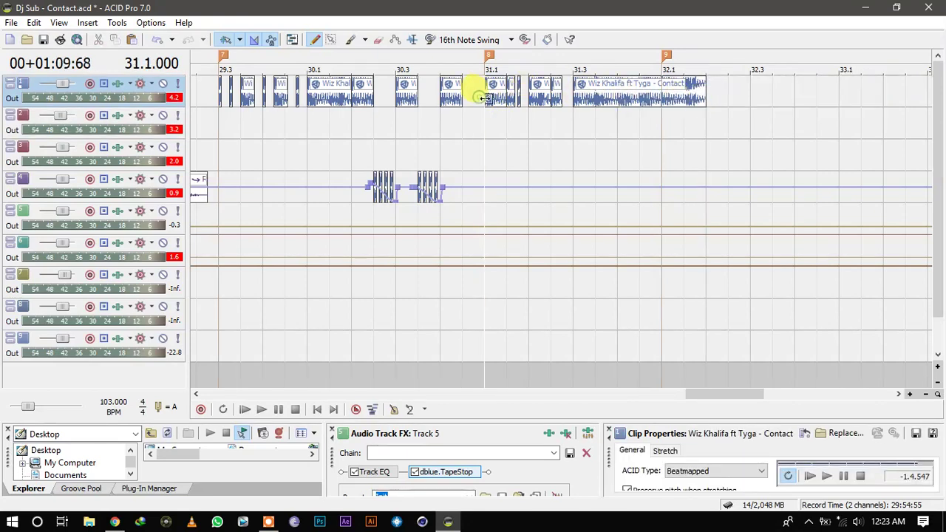
{"action": "left_click", "coordinate": [494, 104]}
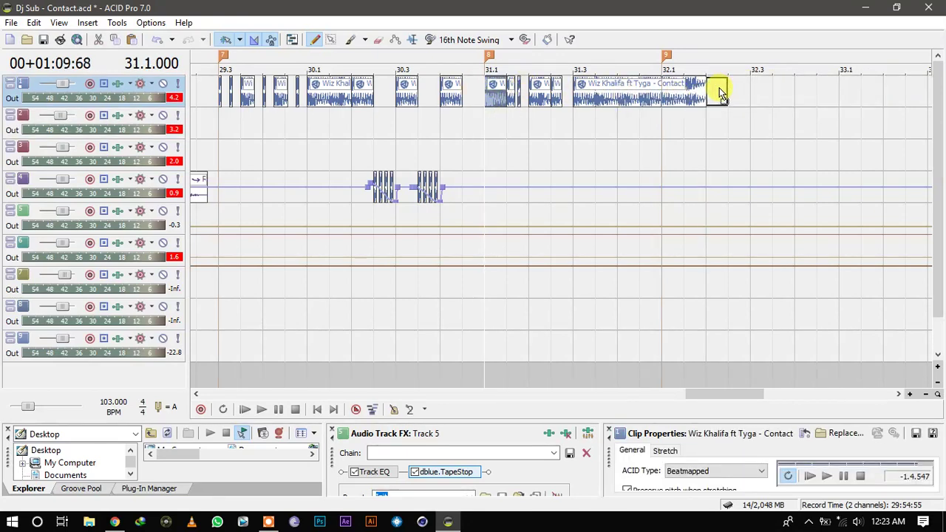
{"action": "left_click", "coordinate": [724, 93]}
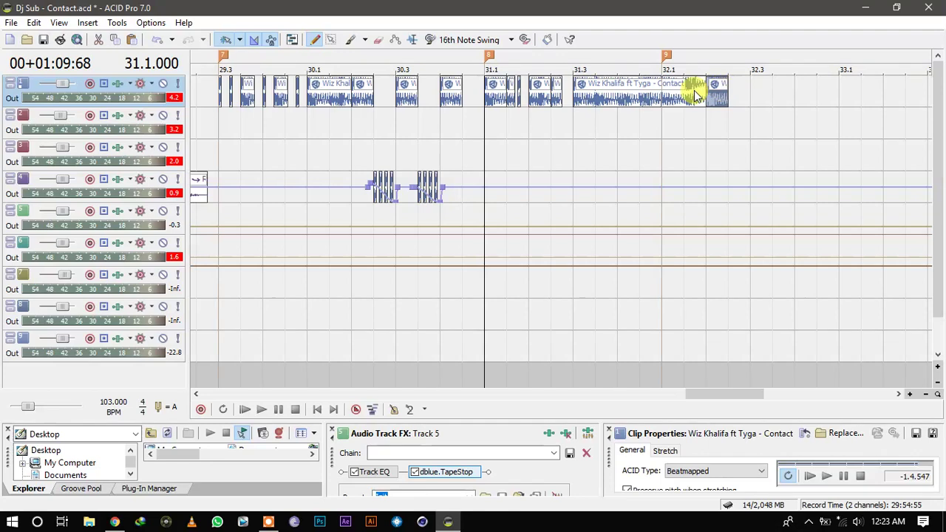
{"action": "left_click", "coordinate": [569, 96]}
{"action": "left_click_drag", "start_coordinate": [569, 97], "coordinate": [570, 121]}
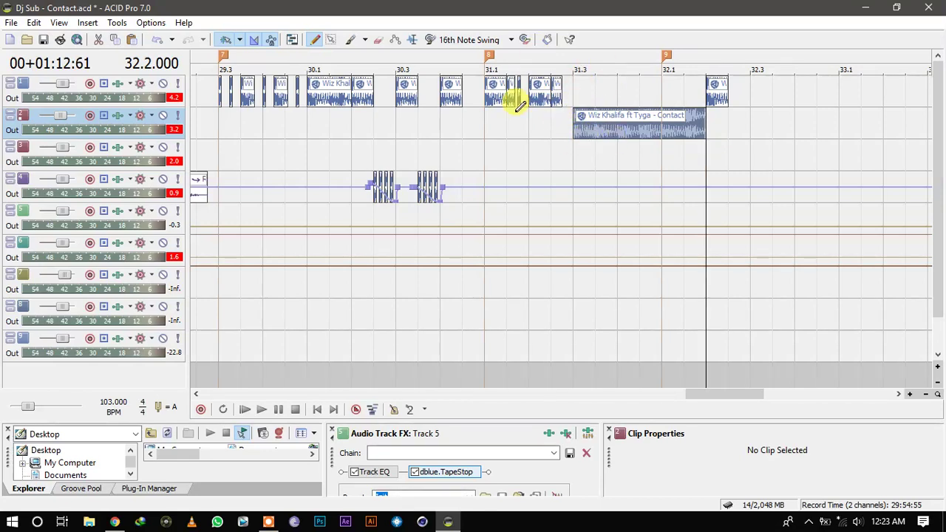
Play back the arrangement from 31.1.000 and extend the end of the track 1 slice at 32.2.000 past bar 34.
{"action": "left_click", "coordinate": [490, 114]}
{"action": "key", "text": "space"}
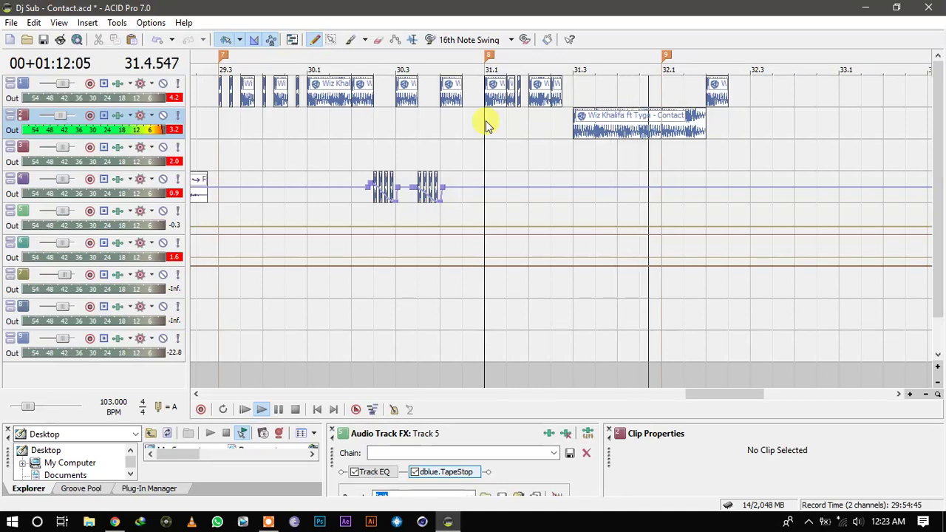
{"action": "key", "text": "space"}
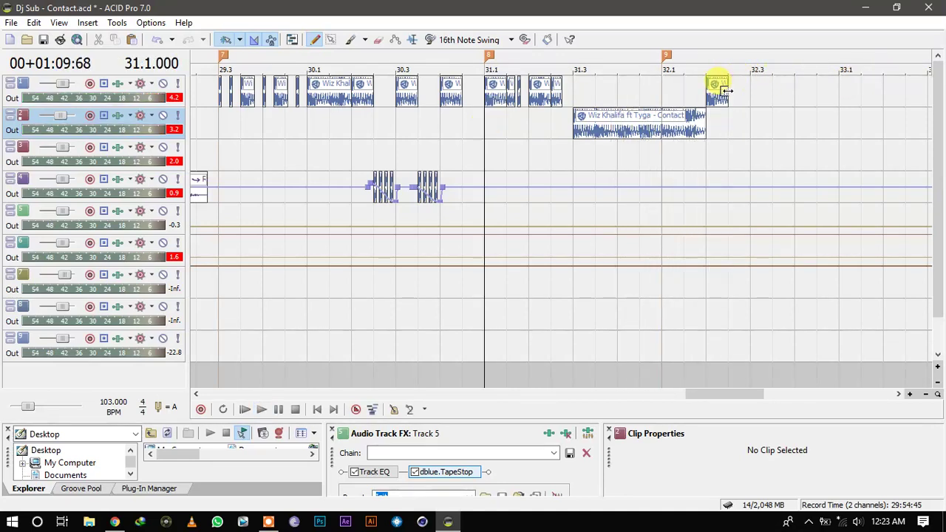
{"action": "left_click_drag", "start_coordinate": [728, 90], "coordinate": [939, 93]}
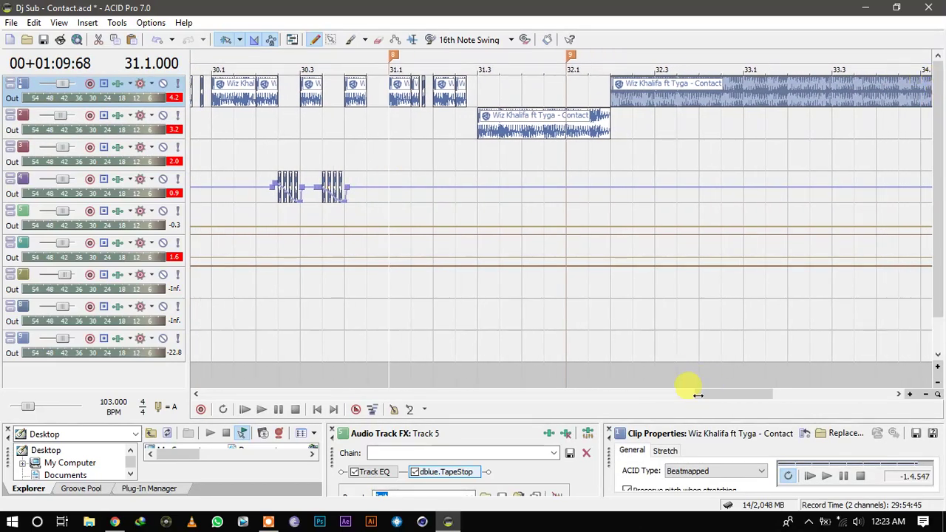
Move track 9, holding the Siren III, ok ok ok and Trap SFX clips, up to the second track position.
{"action": "left_click_drag", "start_coordinate": [690, 386], "coordinate": [275, 367]}
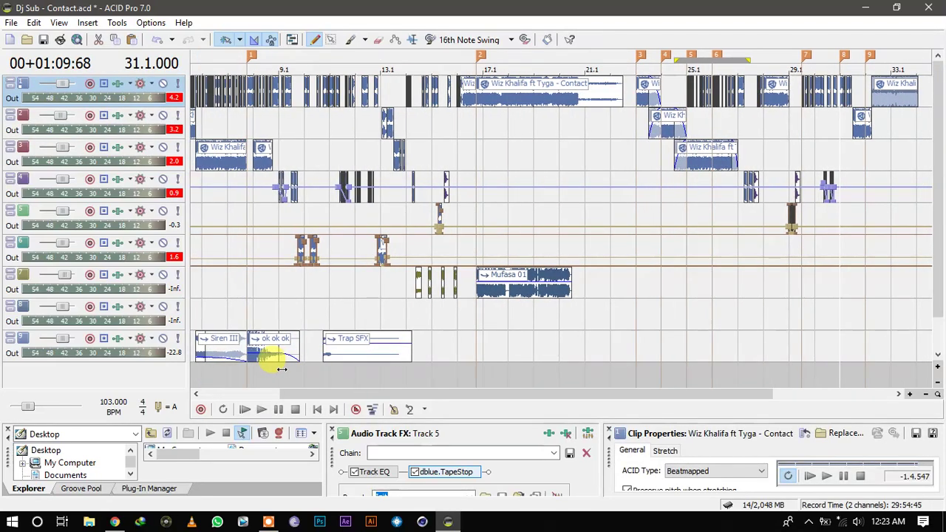
{"action": "left_click", "coordinate": [22, 337]}
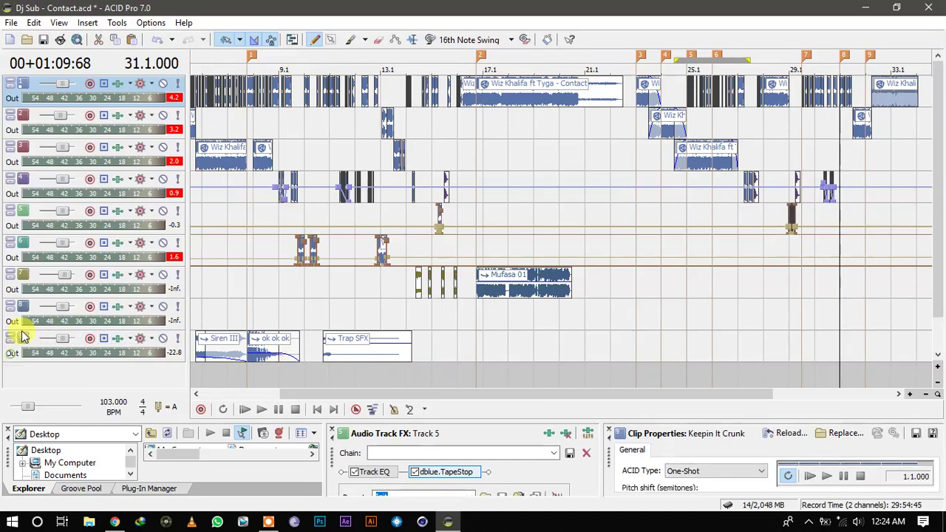
{"action": "left_click_drag", "start_coordinate": [106, 127], "coordinate": [106, 127]}
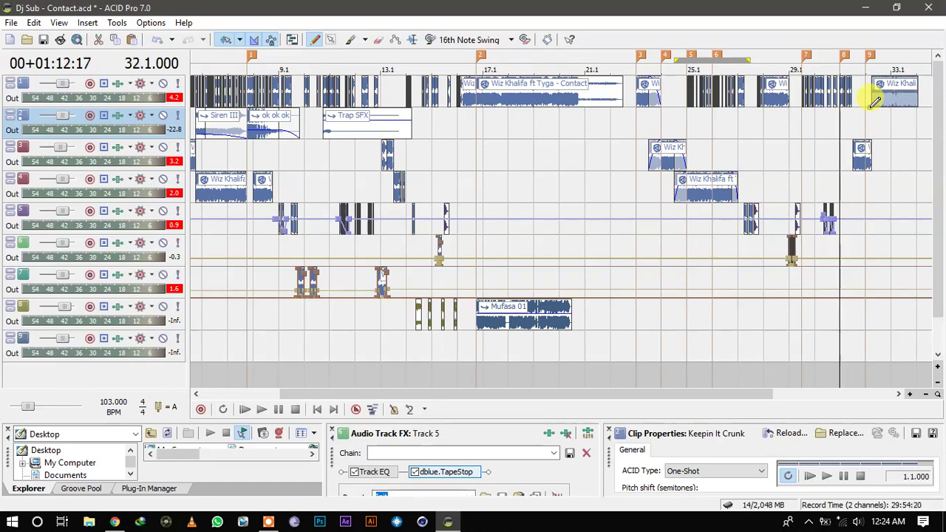
Play back the long track 1 slice from 32.2.000, split it at 33.2.000 and delete the part after the split.
{"action": "scroll", "coordinate": [873, 100], "scroll_direction": "up", "scroll_amount": 10}
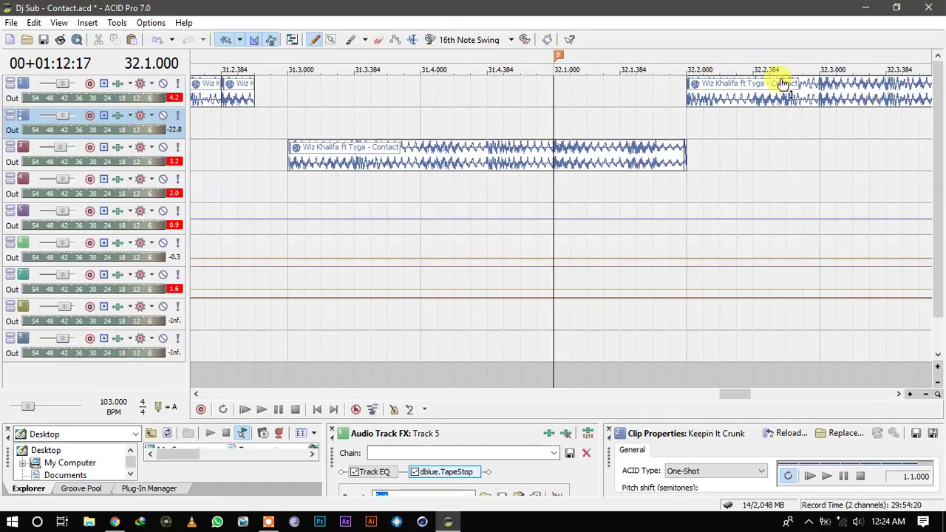
{"action": "left_click", "coordinate": [689, 98]}
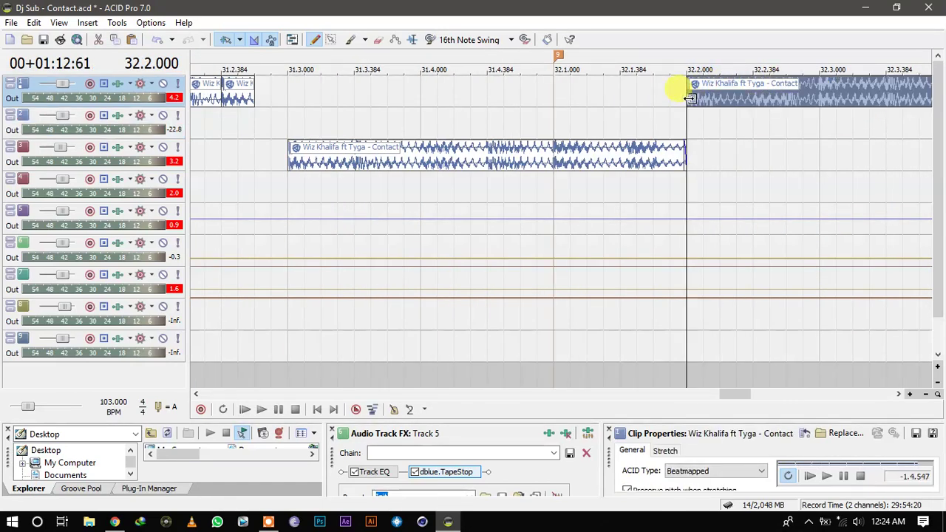
{"action": "key", "text": "space"}
{"action": "key", "text": "space"}
{"action": "scroll", "coordinate": [690, 98], "scroll_direction": "down", "scroll_amount": 2}
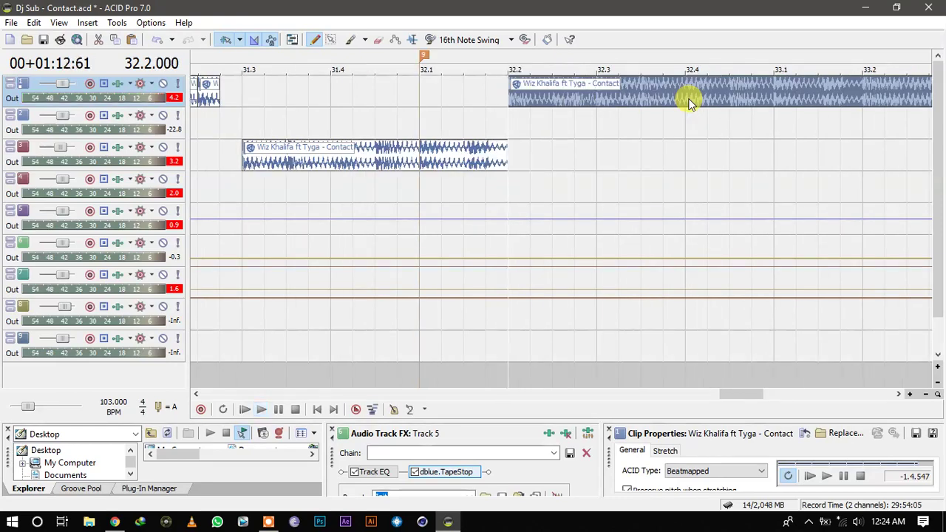
{"action": "key", "text": "space"}
{"action": "scroll", "coordinate": [688, 102], "scroll_direction": "down", "scroll_amount": 1}
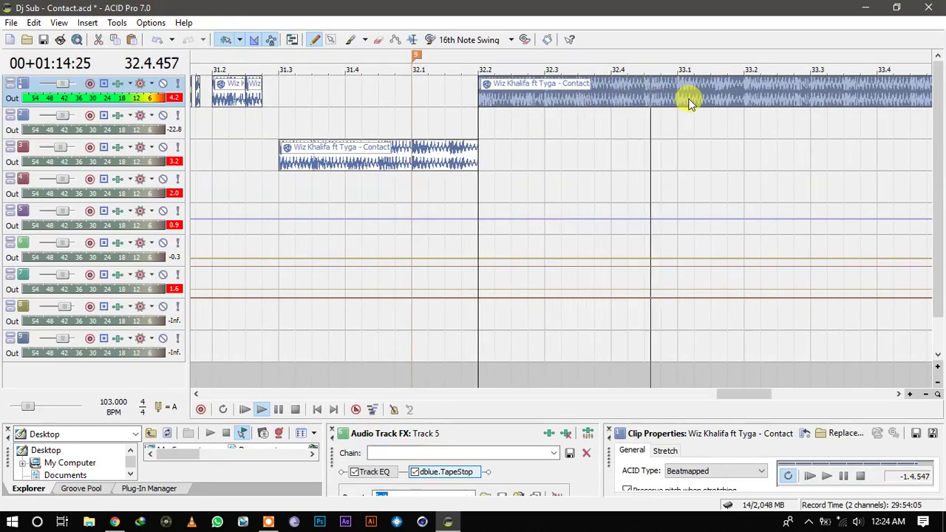
{"action": "key", "text": "space"}
{"action": "key", "text": "s"}
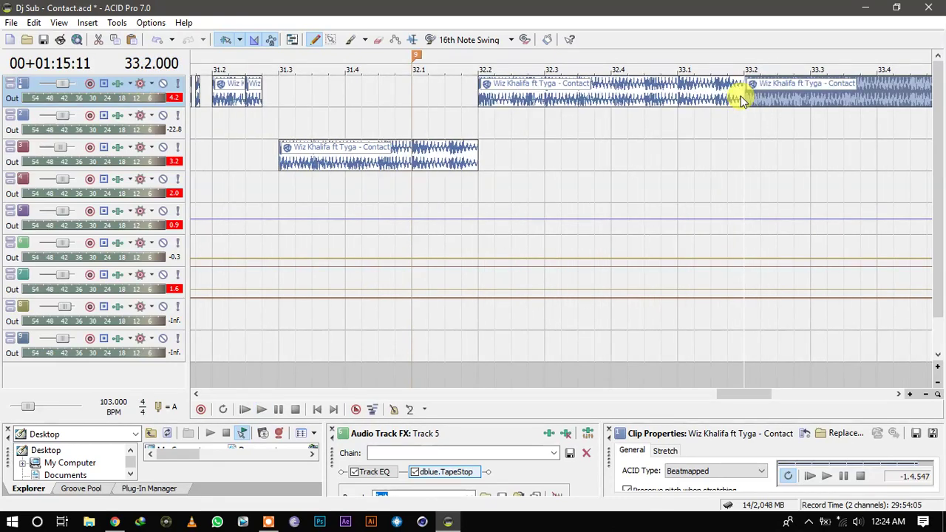
{"action": "key", "text": "Delete"}
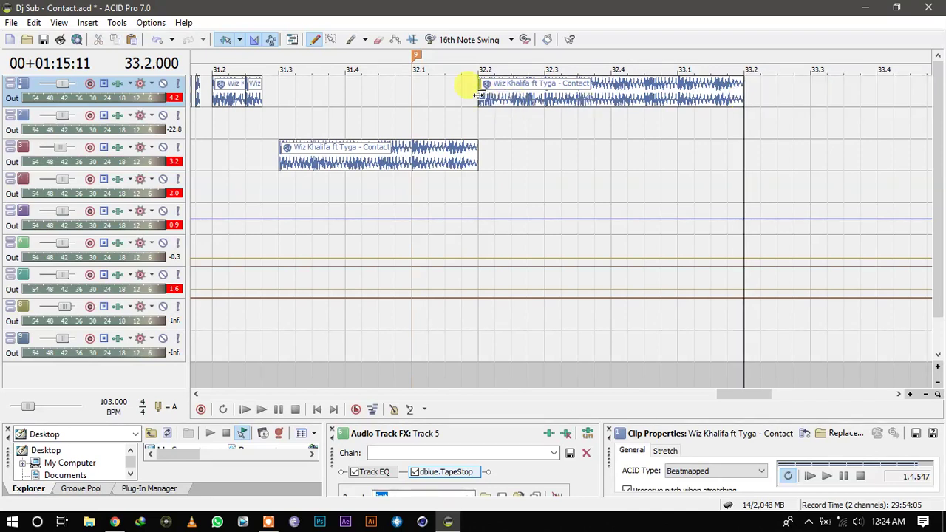
Copy the track 1 slice at 32.2.000 to track 2 at 32.2.384 and play back the layered slices from 32.2.000.
{"action": "left_click", "coordinate": [479, 95]}
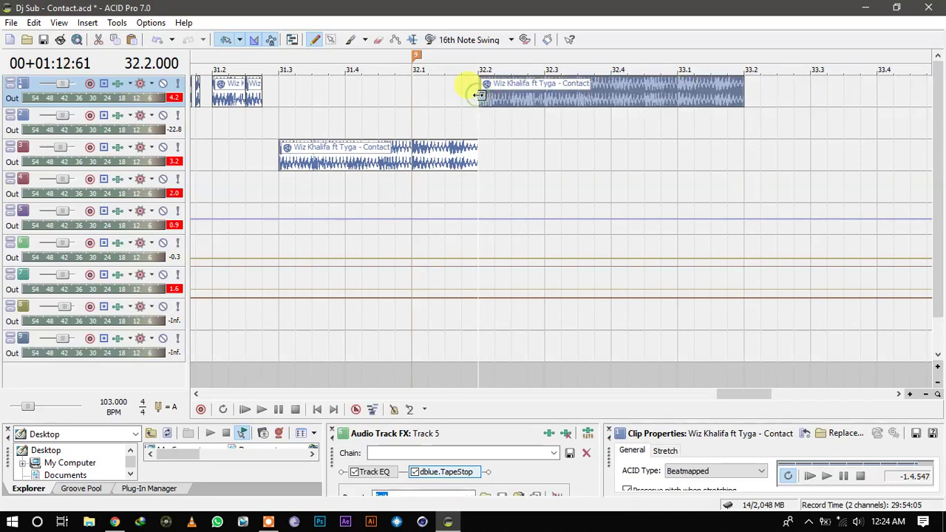
{"action": "left_click", "coordinate": [511, 122]}
{"action": "key", "text": "ctrl+v"}
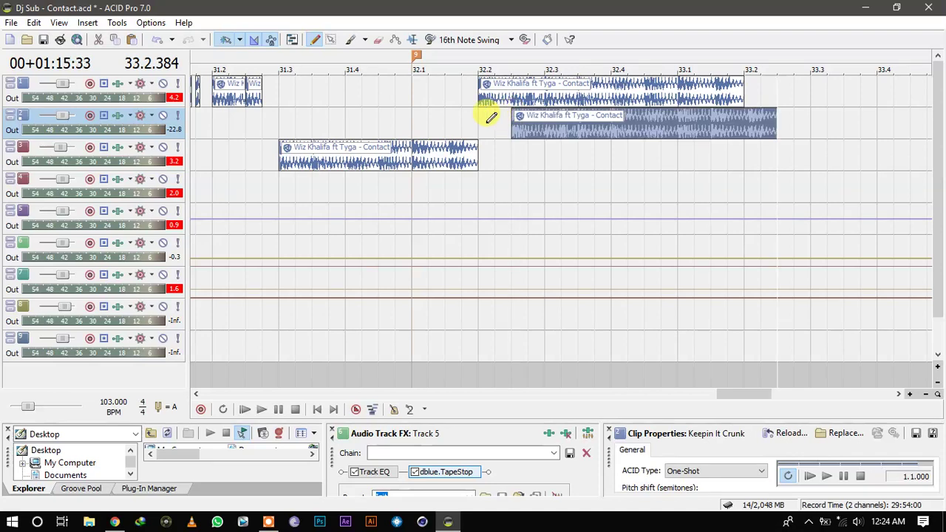
{"action": "left_click", "coordinate": [480, 122]}
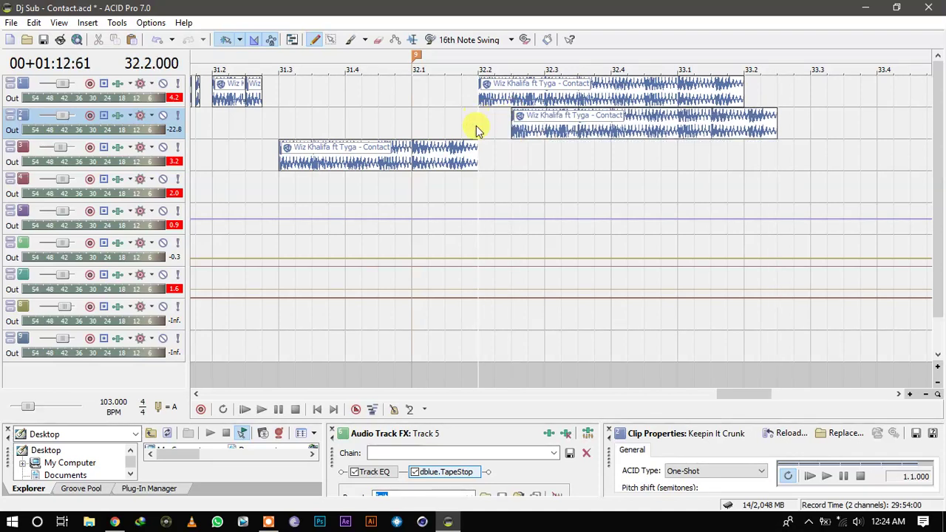
{"action": "key", "text": "space"}
{"action": "key", "text": "space"}
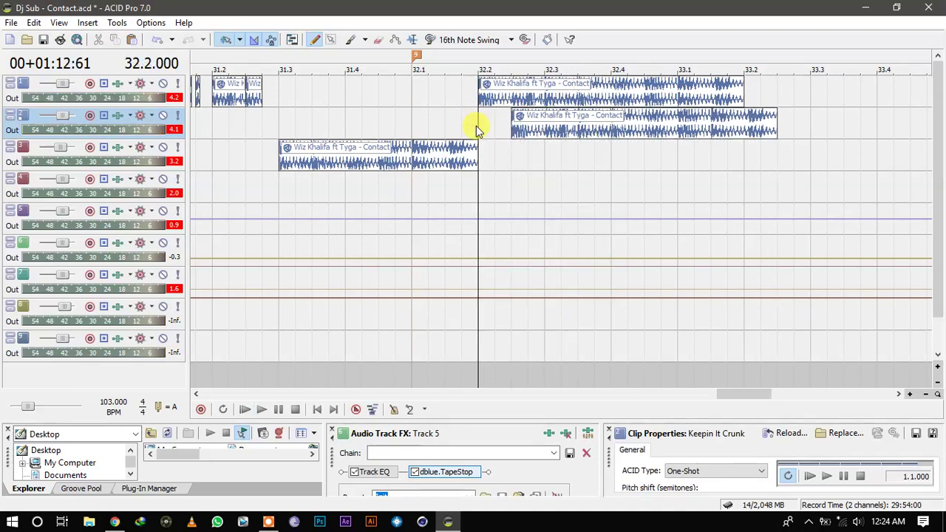
Split the long slices on tracks 1 and 2 at every half beat from 32.2.384 through 33.2.000.
{"action": "left_click", "coordinate": [512, 154]}
{"action": "key", "text": "s"}
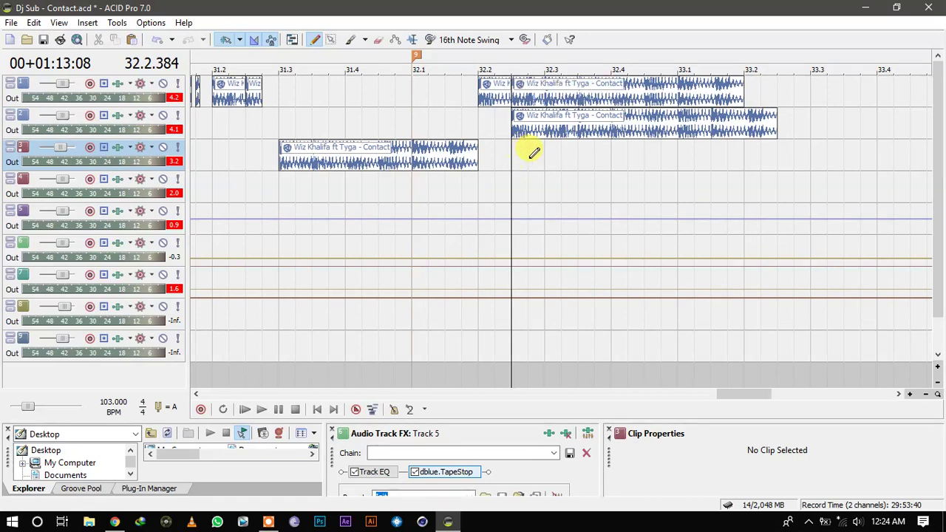
{"action": "left_click", "coordinate": [536, 161]}
{"action": "key", "text": "s"}
{"action": "left_click", "coordinate": [578, 153]}
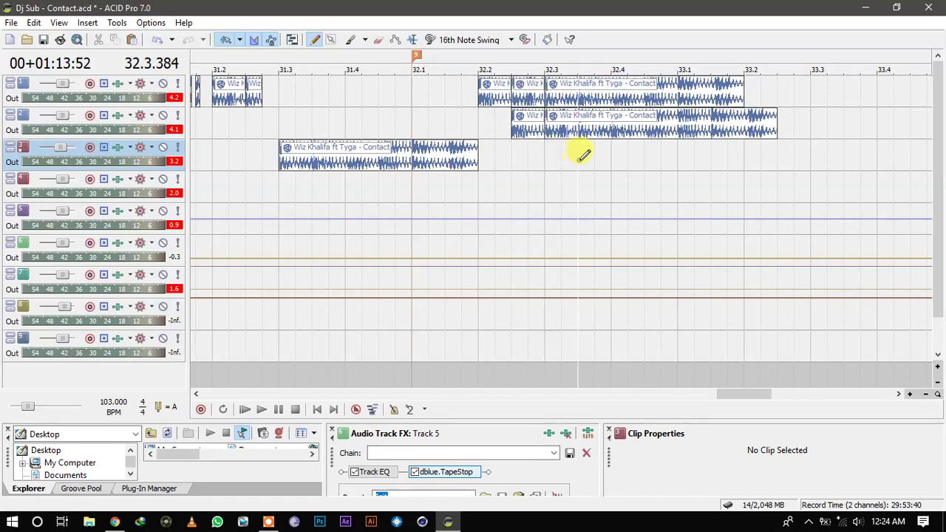
{"action": "key", "text": "s"}
{"action": "left_click", "coordinate": [611, 154]}
{"action": "key", "text": "s"}
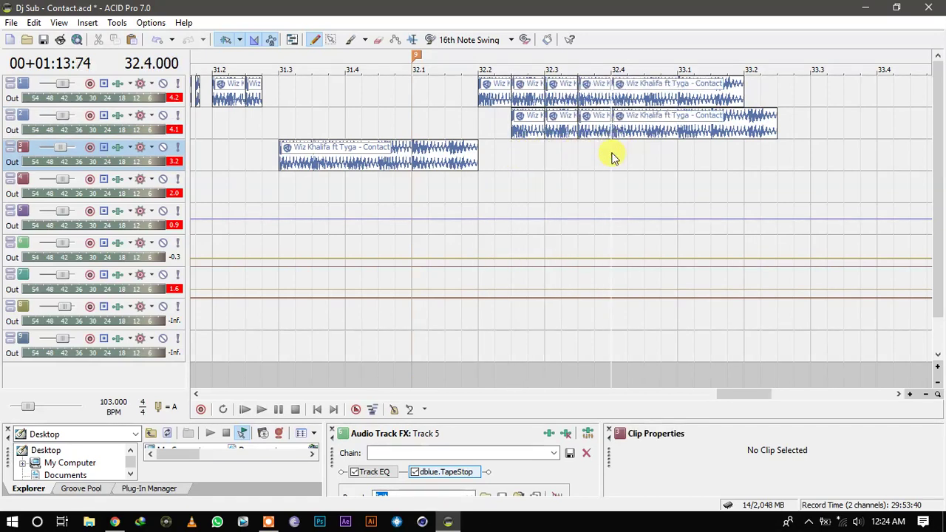
{"action": "left_click", "coordinate": [642, 156]}
{"action": "key", "text": "s"}
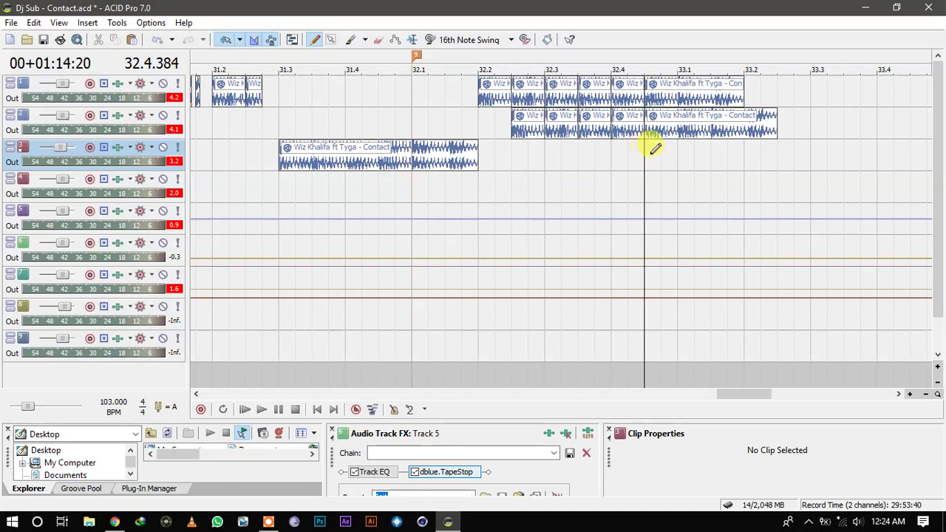
{"action": "left_click", "coordinate": [679, 153]}
{"action": "key", "text": "s"}
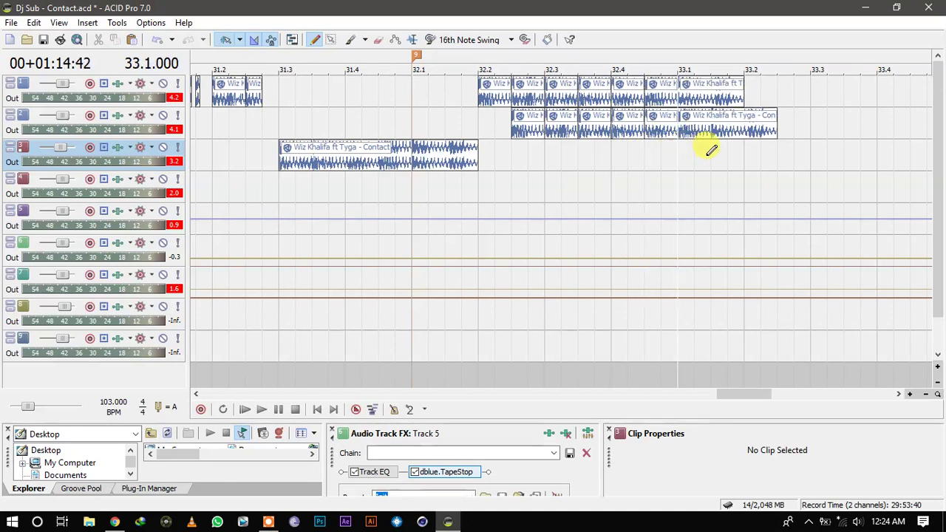
{"action": "left_click", "coordinate": [711, 155]}
{"action": "key", "text": "s"}
{"action": "left_click", "coordinate": [737, 152]}
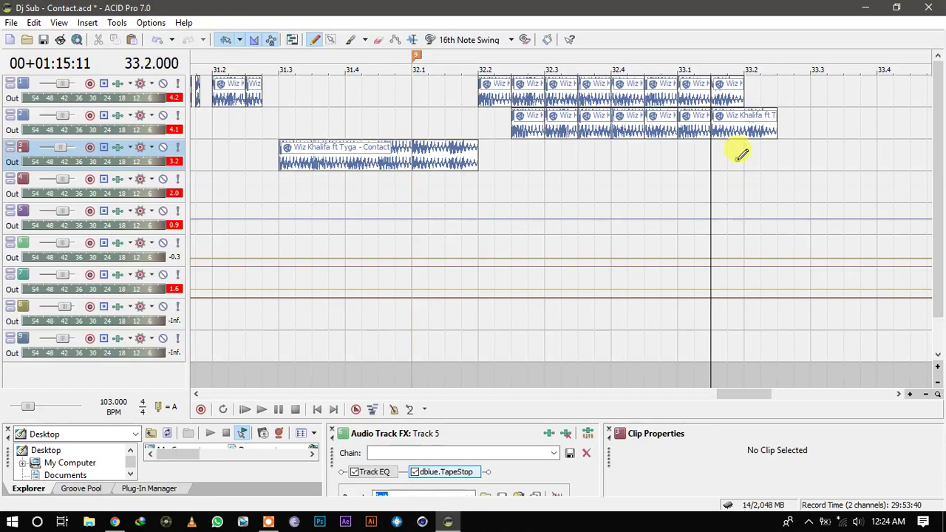
{"action": "key", "text": "s"}
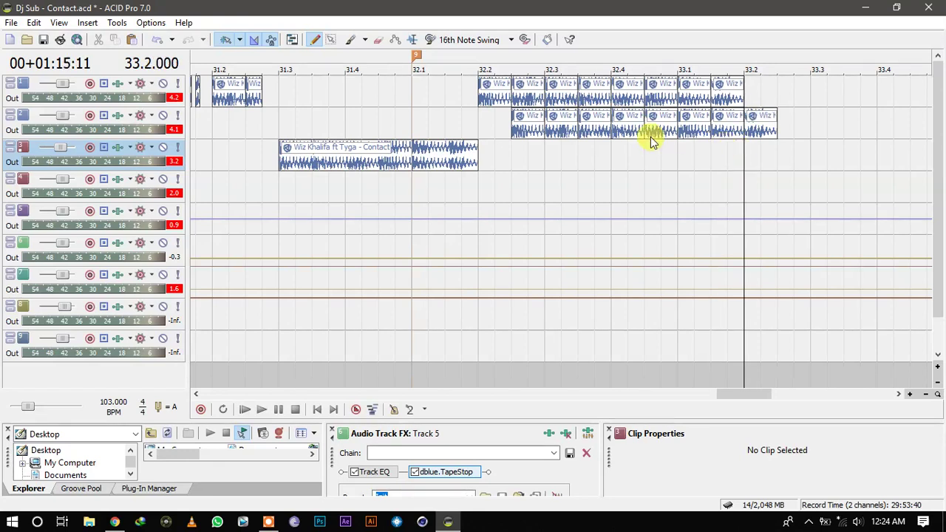
Delete every second half-beat slice on tracks 1 and 2, starting at 32.2.384 on track 1 and 32.3.000 on track 2.
{"action": "left_click", "coordinate": [529, 94]}
{"action": "left_click", "coordinate": [596, 95], "text": "ctrl"}
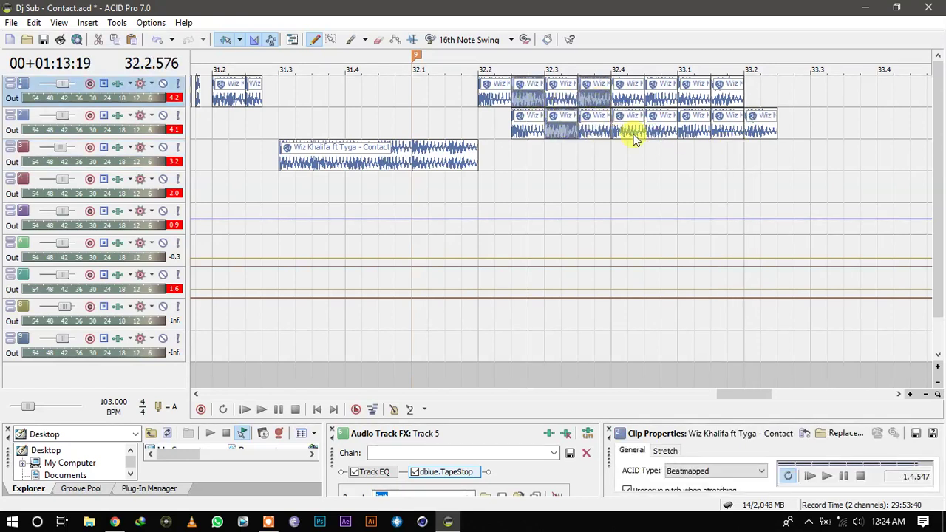
{"action": "left_click", "coordinate": [629, 127], "text": "ctrl"}
{"action": "left_click", "coordinate": [655, 95], "text": "ctrl"}
{"action": "left_click", "coordinate": [689, 129], "text": "ctrl"}
{"action": "left_click", "coordinate": [732, 92], "text": "ctrl"}
{"action": "left_click", "coordinate": [763, 129], "text": "ctrl"}
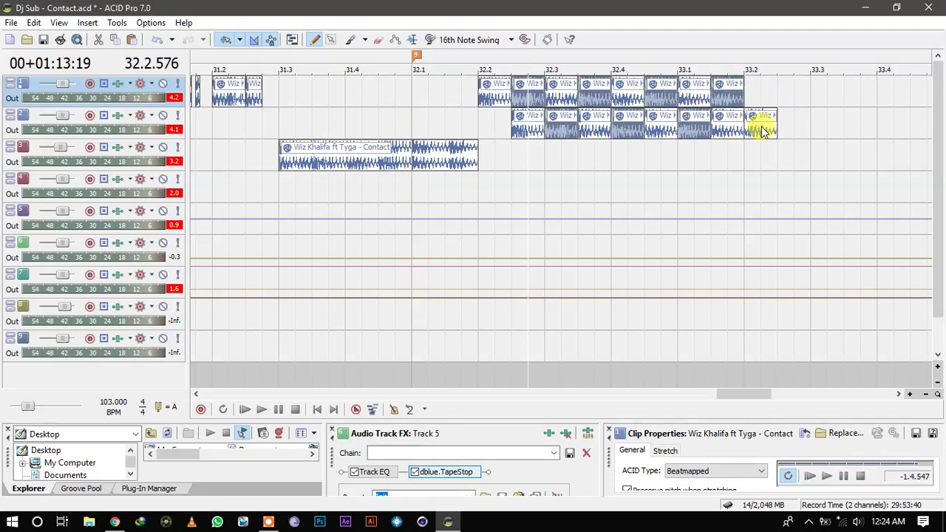
{"action": "key", "text": "Delete"}
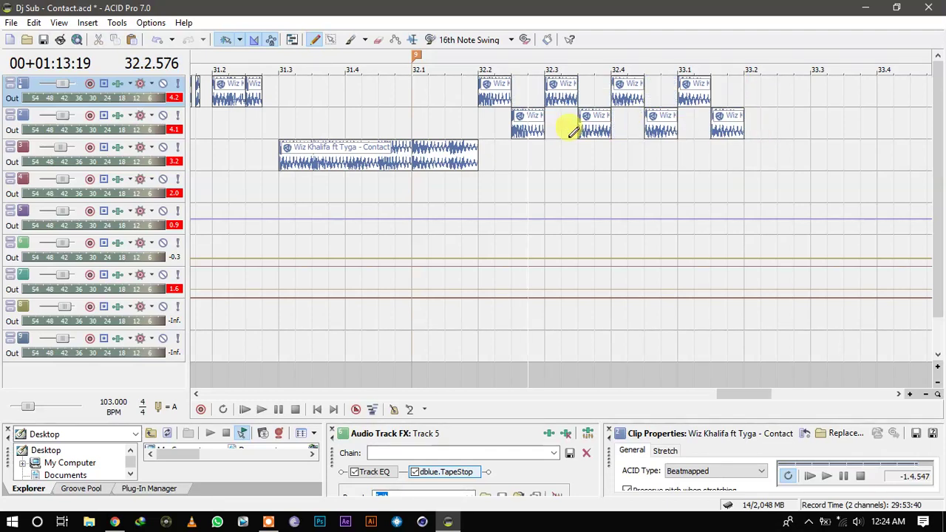
Play back the alternating track 1 and track 2 slices from 32.2.000 into beat 33.1.
{"action": "left_click", "coordinate": [512, 131]}
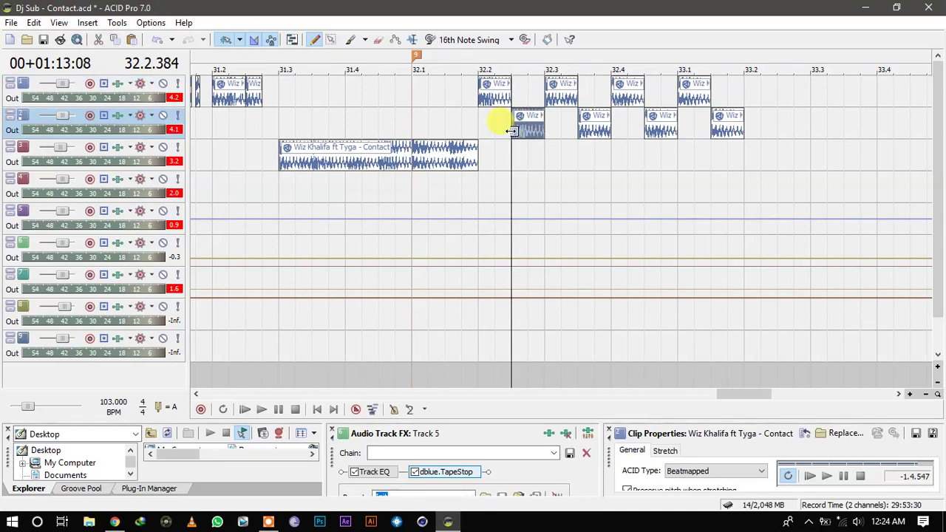
{"action": "scroll", "coordinate": [512, 130], "scroll_direction": "up", "scroll_amount": 1}
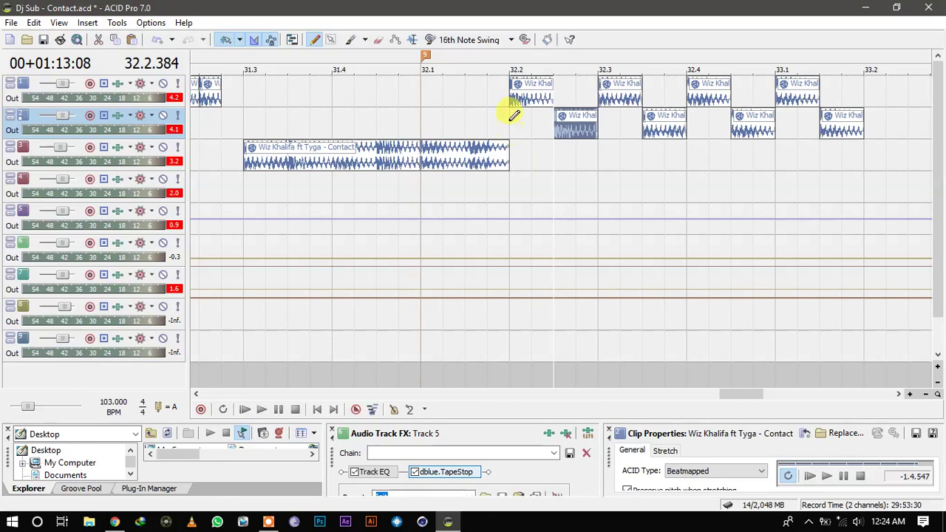
{"action": "left_click", "coordinate": [509, 119]}
{"action": "key", "text": "space"}
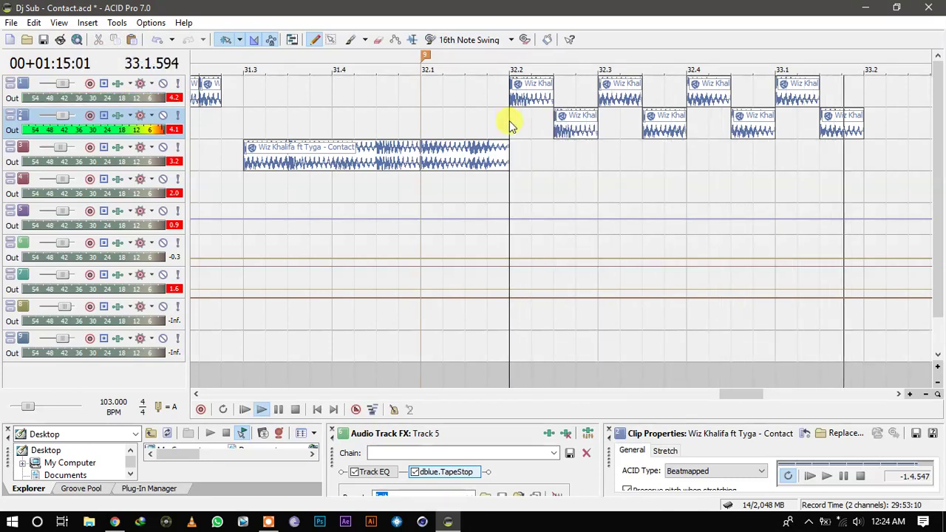
{"action": "key", "text": "space"}
Copy the first slice at 32.2.000 to 33.2.000 on track 1, extend its end past 33.4, and play back from 32.2.000.
{"action": "left_click", "coordinate": [510, 99]}
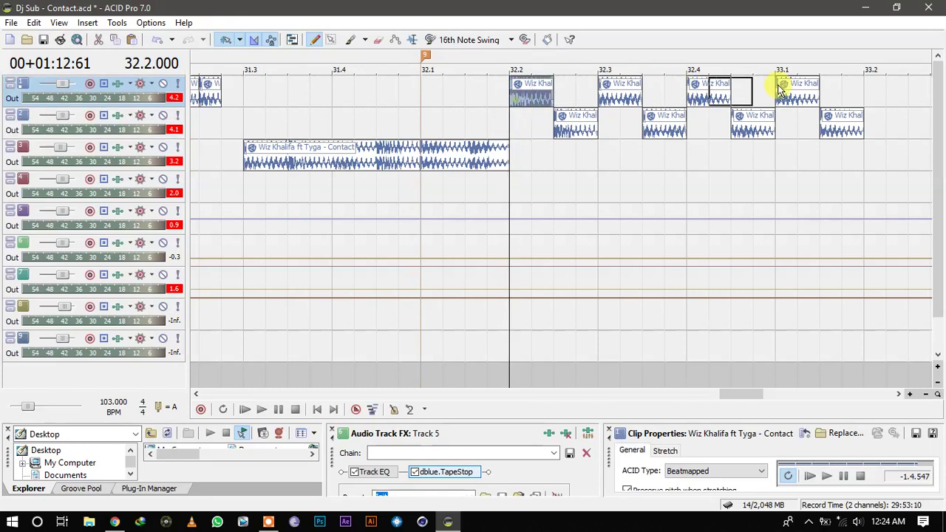
{"action": "left_click", "coordinate": [883, 89]}
{"action": "left_click_drag", "start_coordinate": [908, 87], "coordinate": [940, 72]}
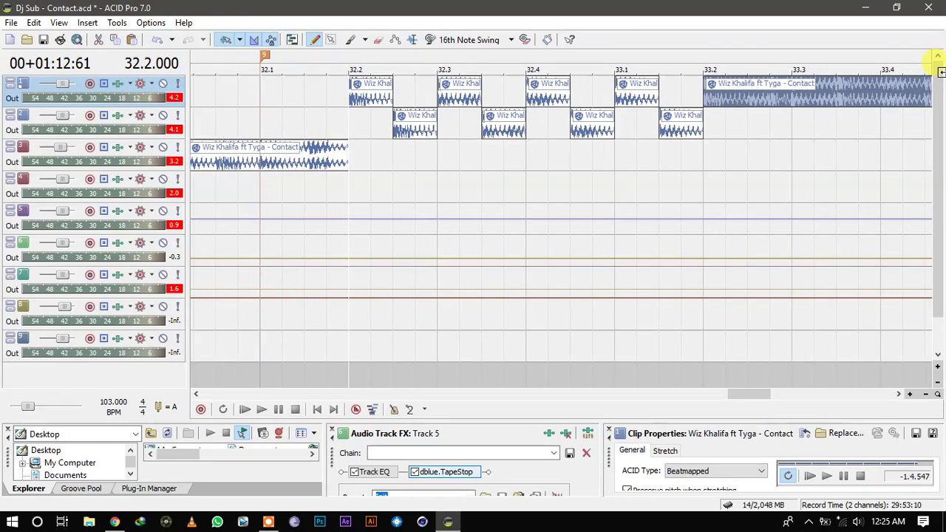
{"action": "left_click", "coordinate": [348, 111]}
{"action": "key", "text": "space"}
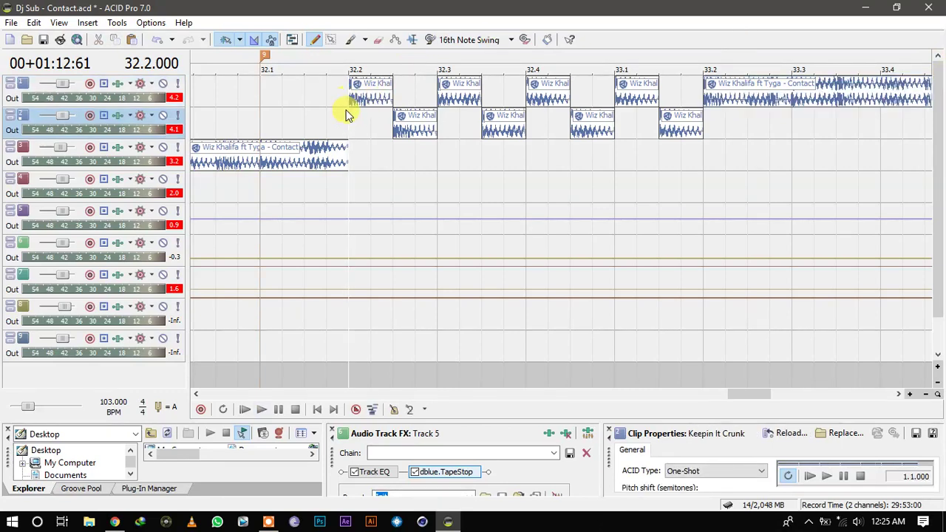
{"action": "key", "text": "space"}
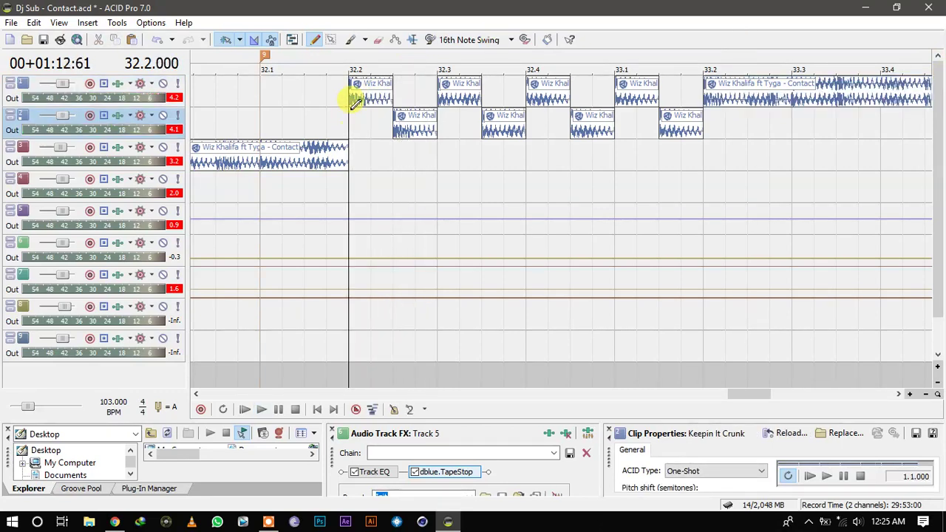
Trim the slices at 32.2.000 on track 1 and 32.2.384 on track 2 to their first halves, and play back from 32.2.000.
{"action": "left_click", "coordinate": [371, 107]}
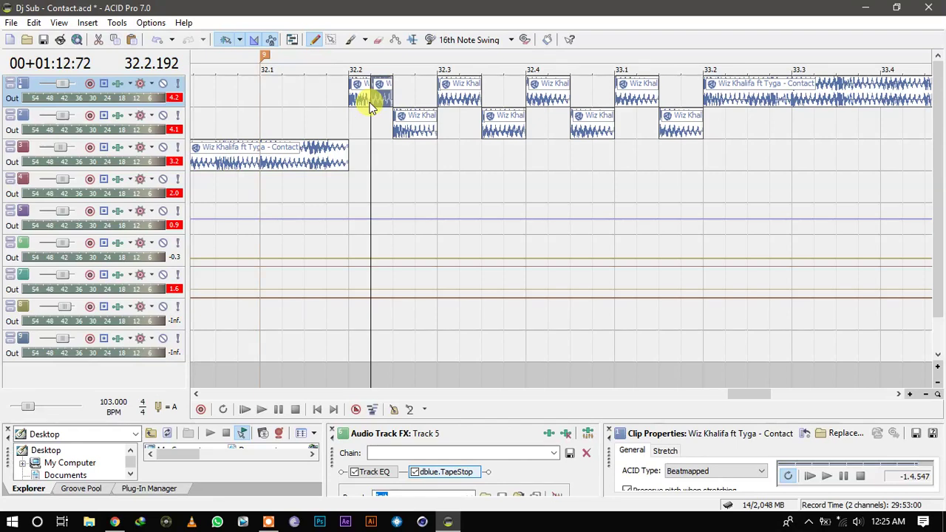
{"action": "key", "text": "Delete"}
{"action": "left_click_drag", "start_coordinate": [436, 133], "coordinate": [422, 137]}
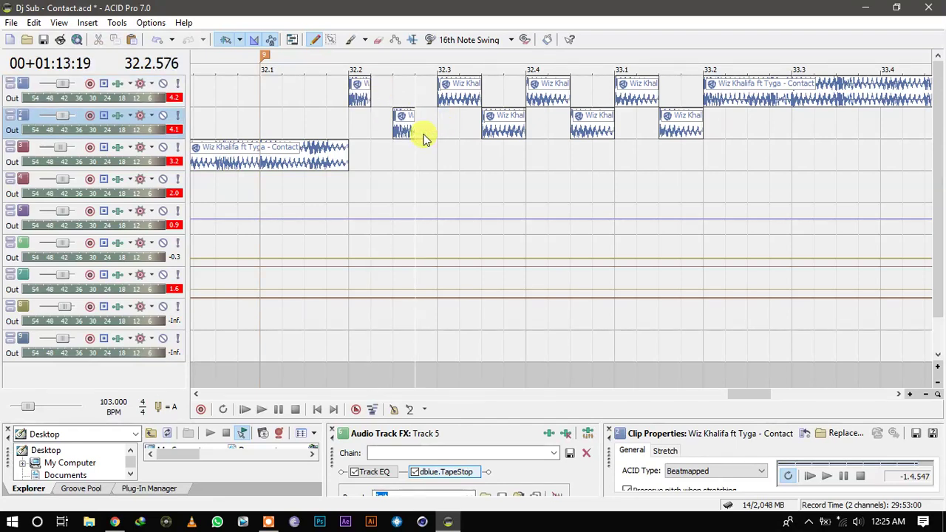
{"action": "left_click", "coordinate": [350, 133]}
{"action": "key", "text": "space"}
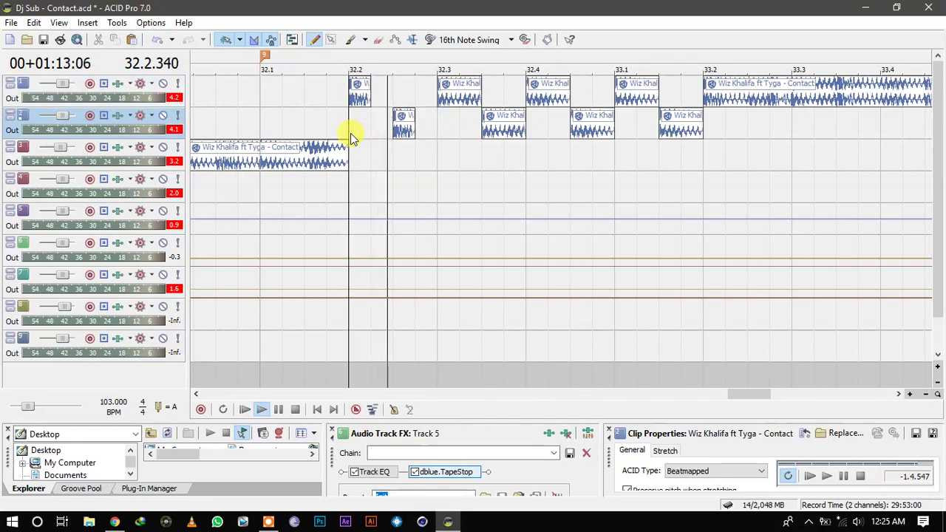
{"action": "key", "text": "space"}
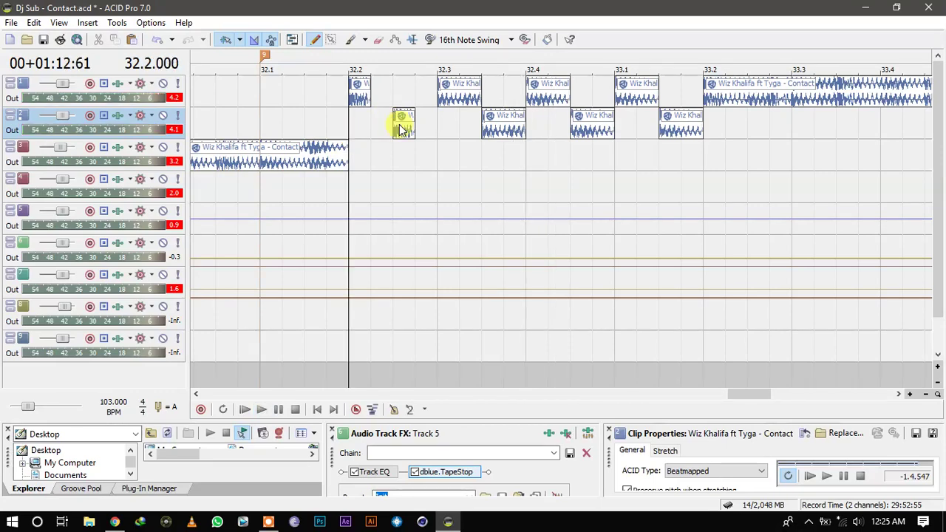
Cut the track 1 slice at 32.3.000 down to a shorter slice plus a short fragment at 32.3.192, and play back from 32.2.000.
{"action": "left_click", "coordinate": [481, 126]}
{"action": "scroll", "coordinate": [479, 131], "scroll_direction": "up", "scroll_amount": 3}
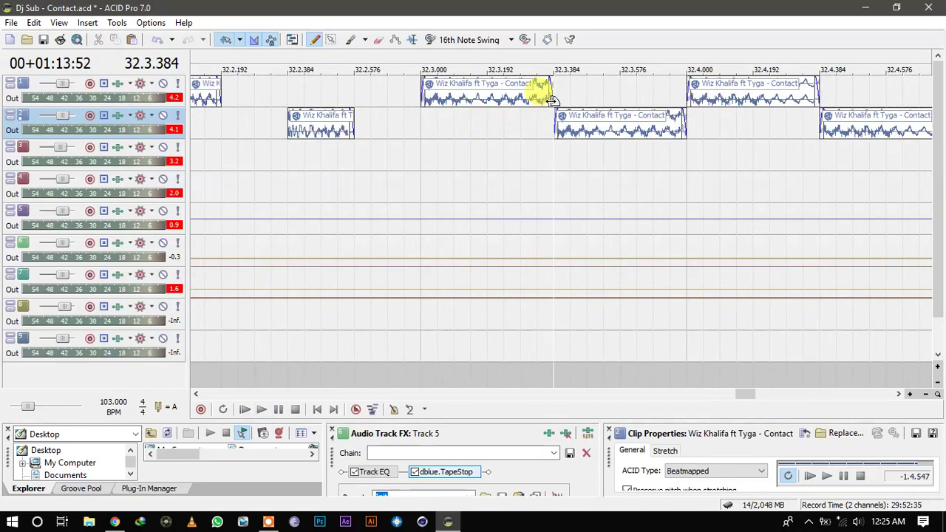
{"action": "mouse_move", "coordinate": [550, 88]}
{"action": "left_mouse_down"}
{"action": "mouse_move", "coordinate": [445, 87]}
{"action": "mouse_move", "coordinate": [521, 95]}
{"action": "mouse_move", "coordinate": [499, 99]}
{"action": "left_mouse_up"}
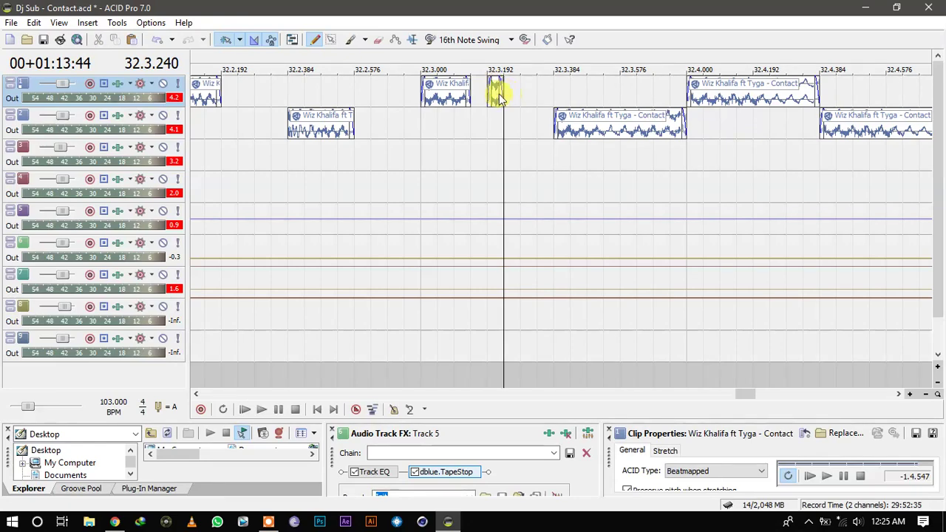
{"action": "scroll", "coordinate": [496, 98], "scroll_direction": "down", "scroll_amount": 2}
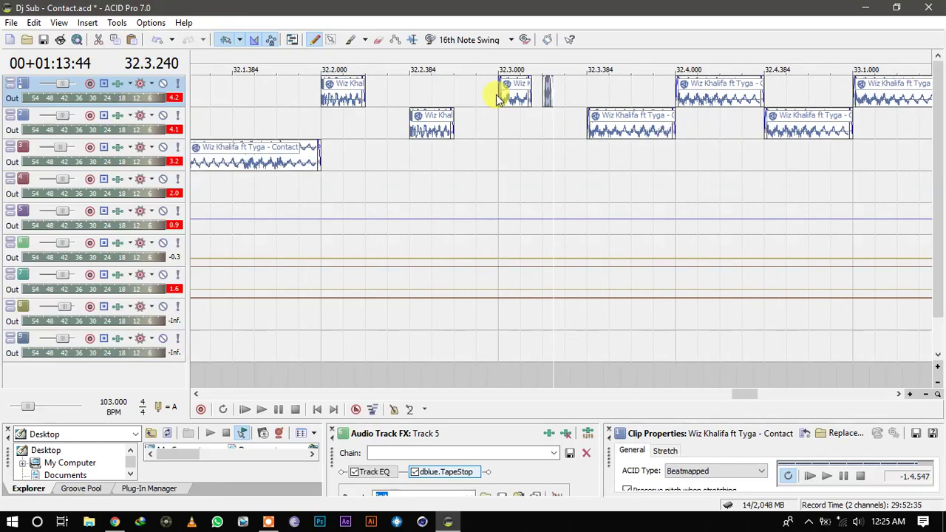
{"action": "left_click", "coordinate": [379, 124]}
{"action": "key", "text": "space"}
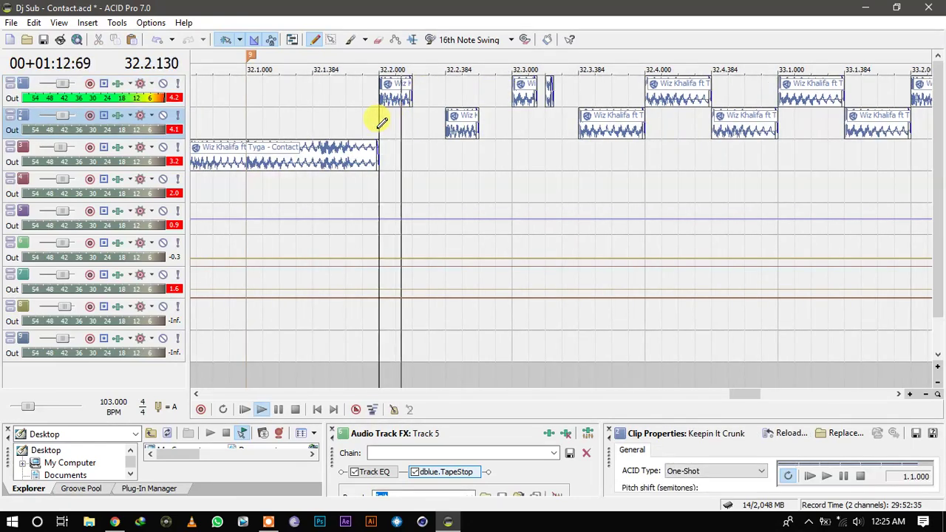
{"action": "key", "text": "space"}
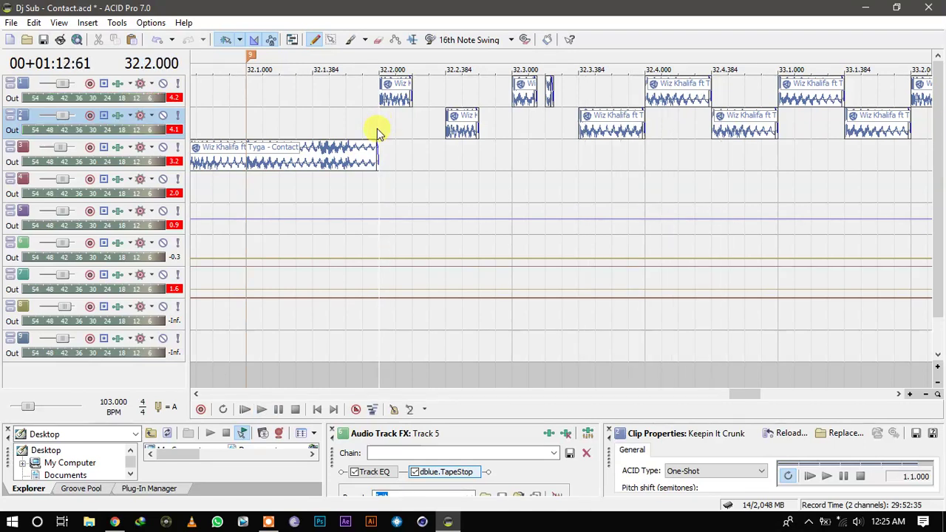
{"action": "key", "text": "space"}
{"action": "key", "text": "space"}
Cut the track 2 slice at 32.3.384 down to a shorter slice plus a short fragment at 32.3.576, and play back from 32.2.000.
{"action": "left_click", "coordinate": [580, 125]}
{"action": "scroll", "coordinate": [580, 127], "scroll_direction": "up", "scroll_amount": 3}
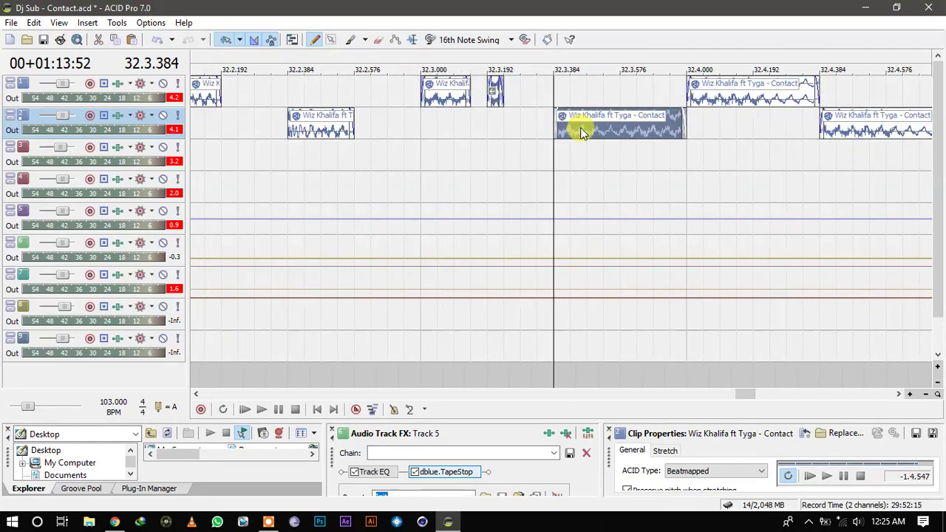
{"action": "left_click_drag", "start_coordinate": [684, 128], "coordinate": [570, 127]}
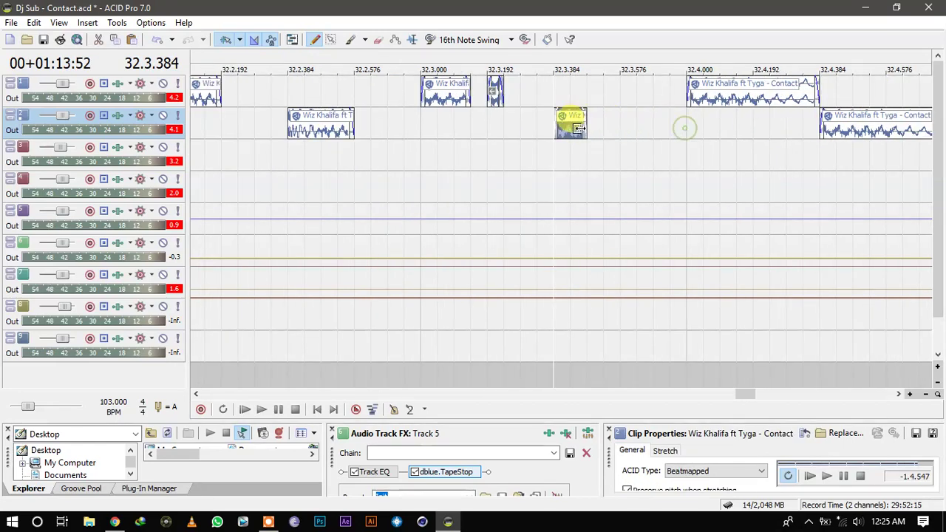
{"action": "left_click", "coordinate": [628, 122]}
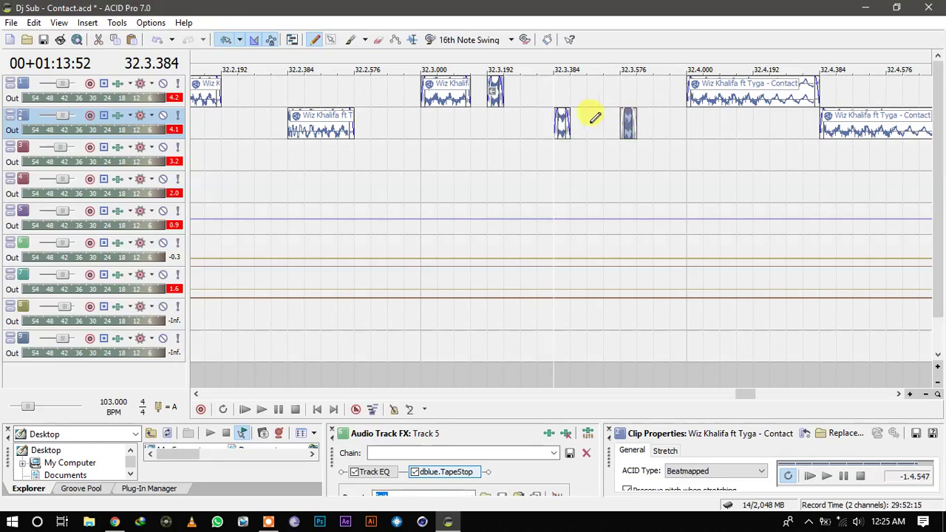
{"action": "left_click_drag", "start_coordinate": [567, 117], "coordinate": [599, 117]}
{"action": "left_click", "coordinate": [621, 124]}
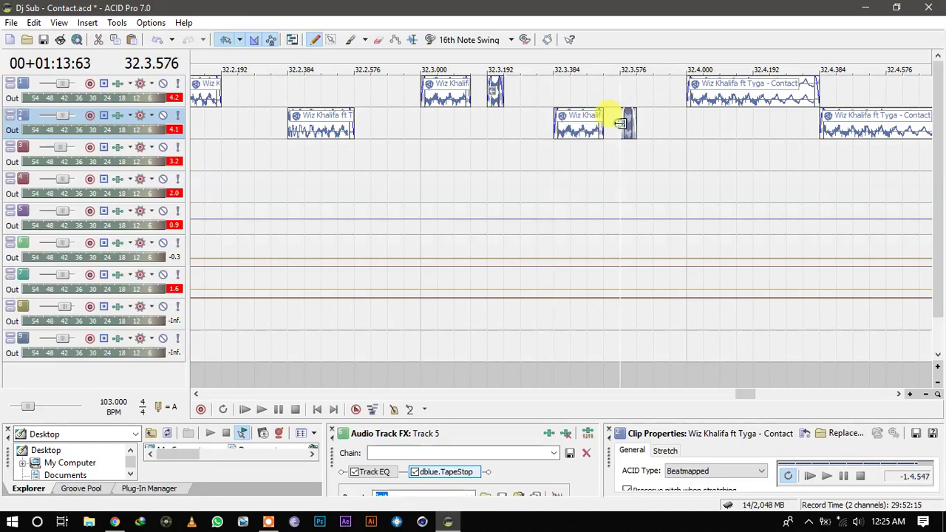
{"action": "scroll", "coordinate": [619, 124], "scroll_direction": "down", "scroll_amount": 4}
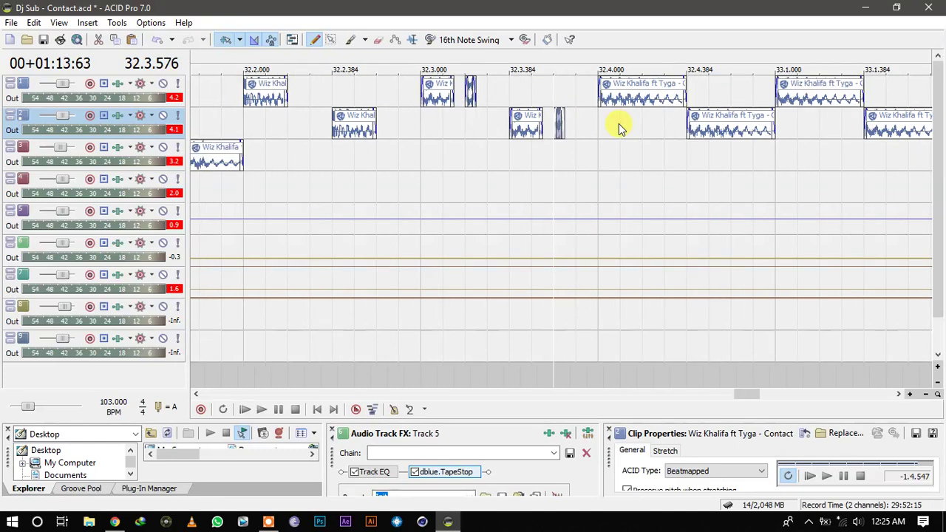
{"action": "left_click", "coordinate": [436, 125]}
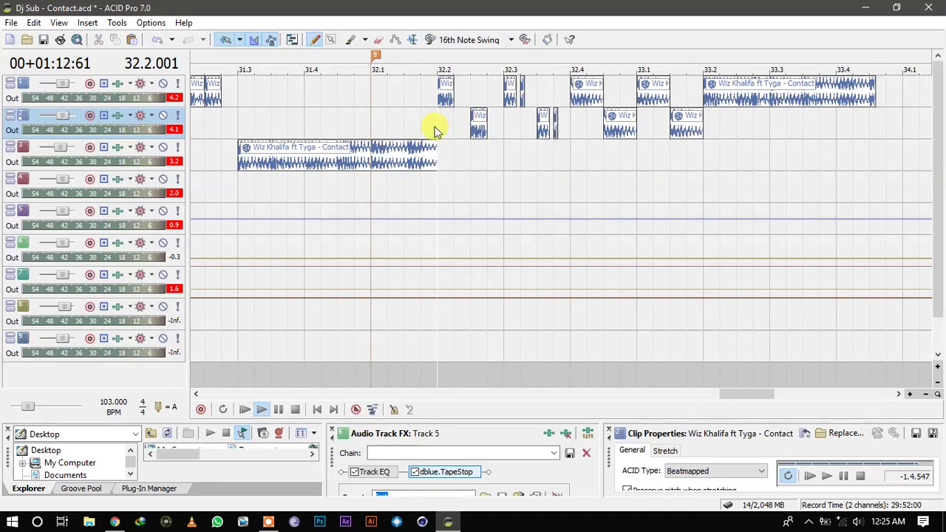
{"action": "key", "text": "space"}
{"action": "key", "text": "space"}
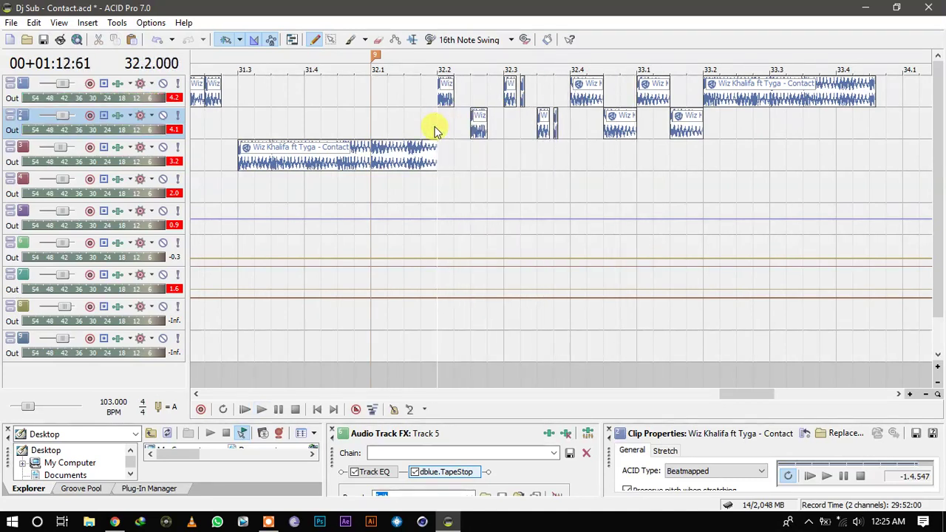
Split the slices at 32.4.192 on track 1 and 32.4.576 on track 2, and delete their second halves.
{"action": "left_click", "coordinate": [583, 96]}
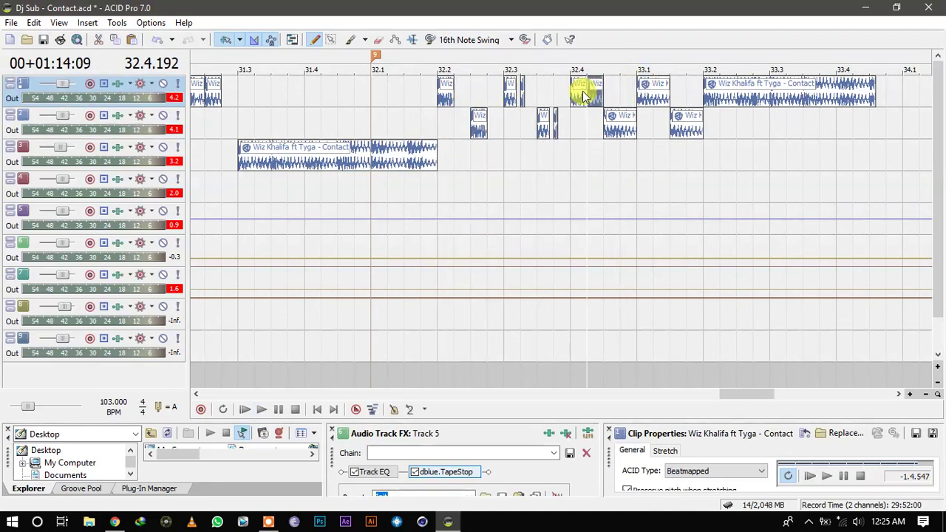
{"action": "left_click", "coordinate": [619, 124]}
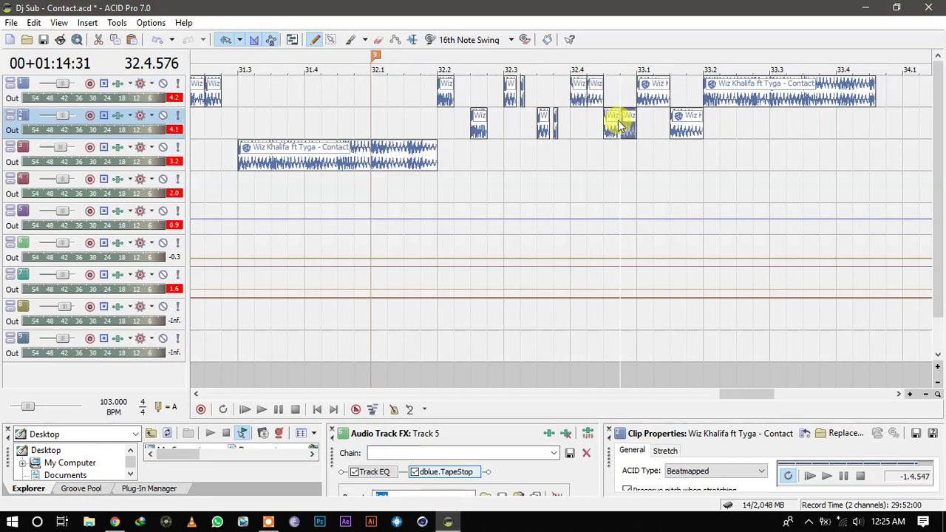
{"action": "left_click", "coordinate": [596, 102], "text": "ctrl"}
{"action": "key", "text": "Delete"}
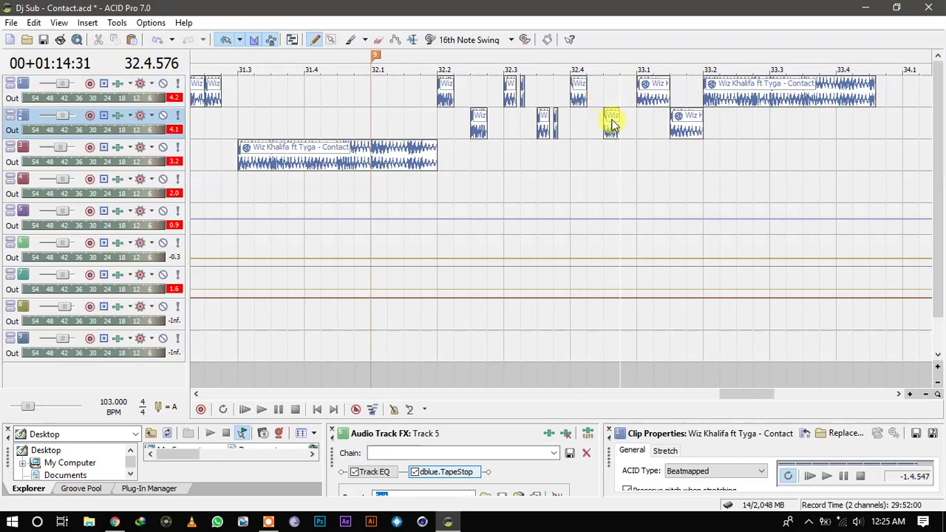
Move the short slice at 32.4.384 from track 2 to track 5 at the same position, and play back from 32.2.000.
{"action": "left_click", "coordinate": [611, 130]}
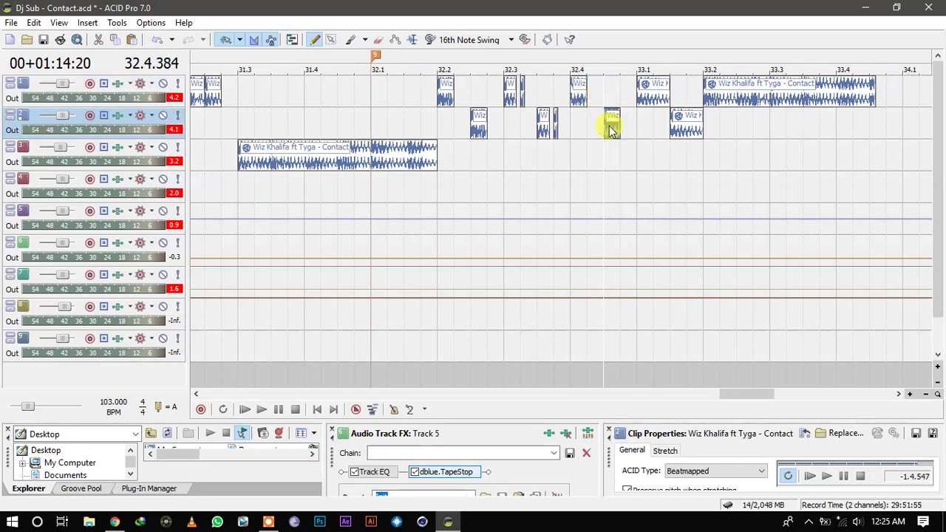
{"action": "left_click", "coordinate": [603, 222]}
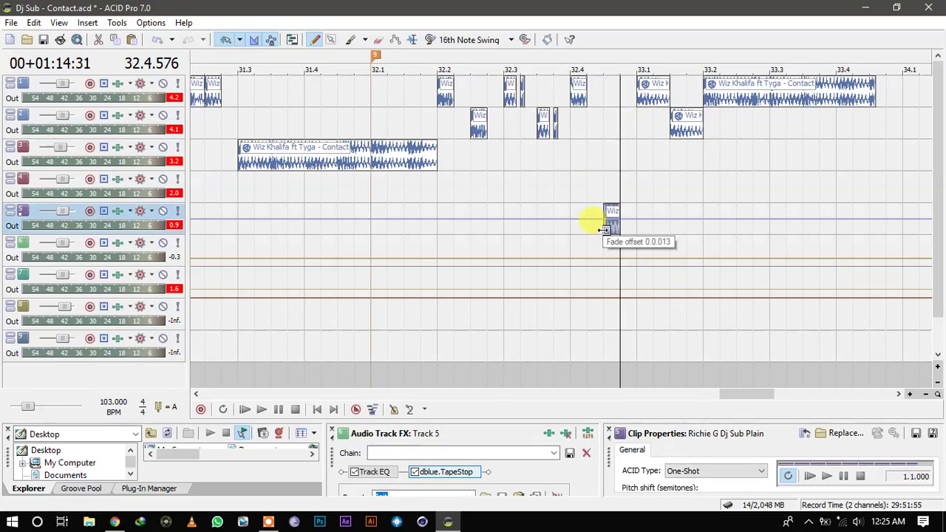
{"action": "left_click", "coordinate": [438, 196]}
{"action": "key", "text": "space"}
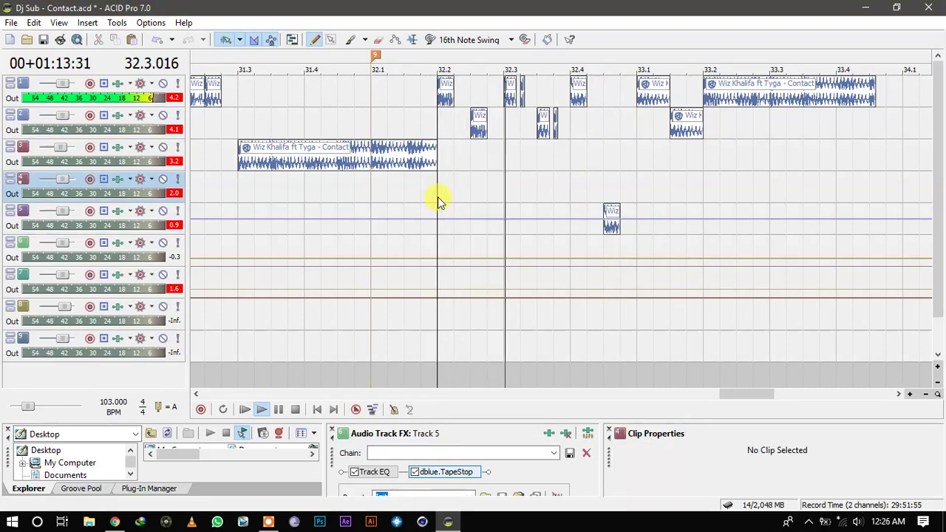
{"action": "key", "text": "space"}
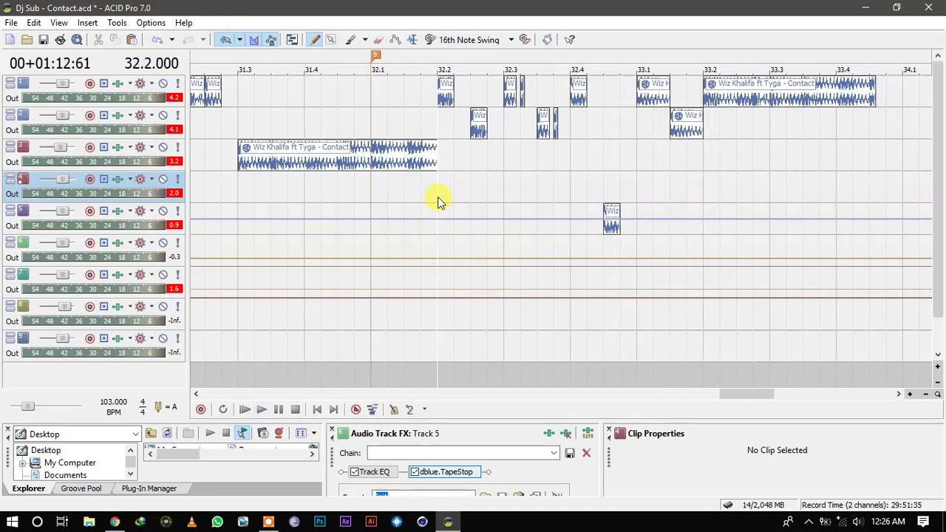
Trim the track 2 slice at 33.1.384 to end at 33.1.576 and move it to track 5 at the same position.
{"action": "left_click", "coordinate": [685, 135]}
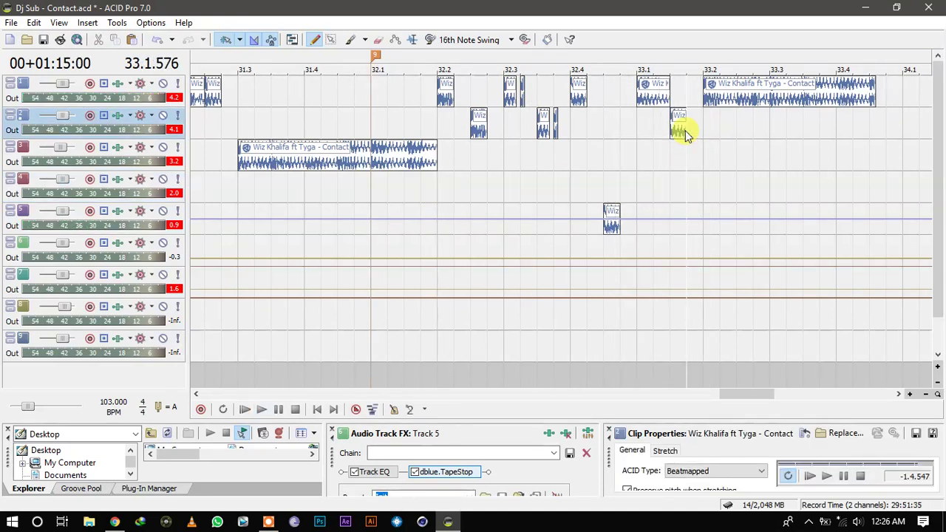
{"action": "left_click", "coordinate": [671, 120]}
{"action": "key", "text": "Delete"}
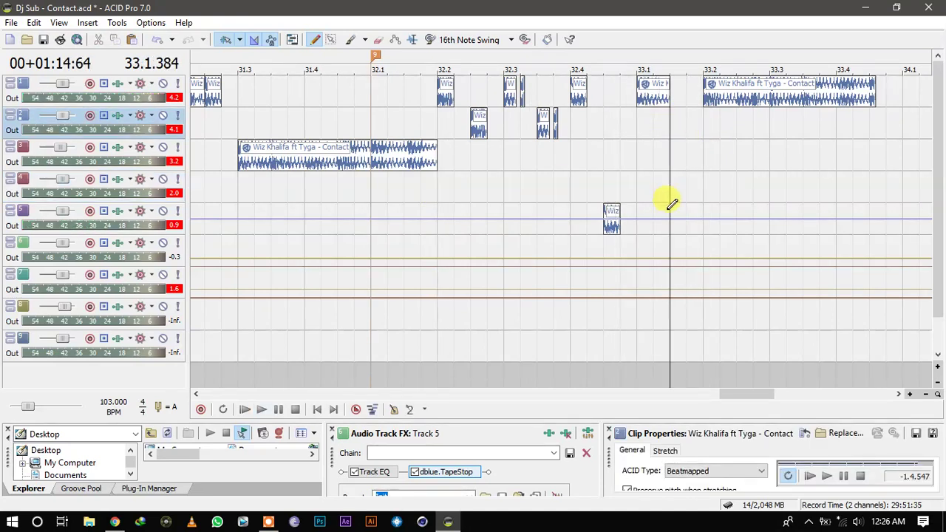
{"action": "left_click", "coordinate": [670, 210]}
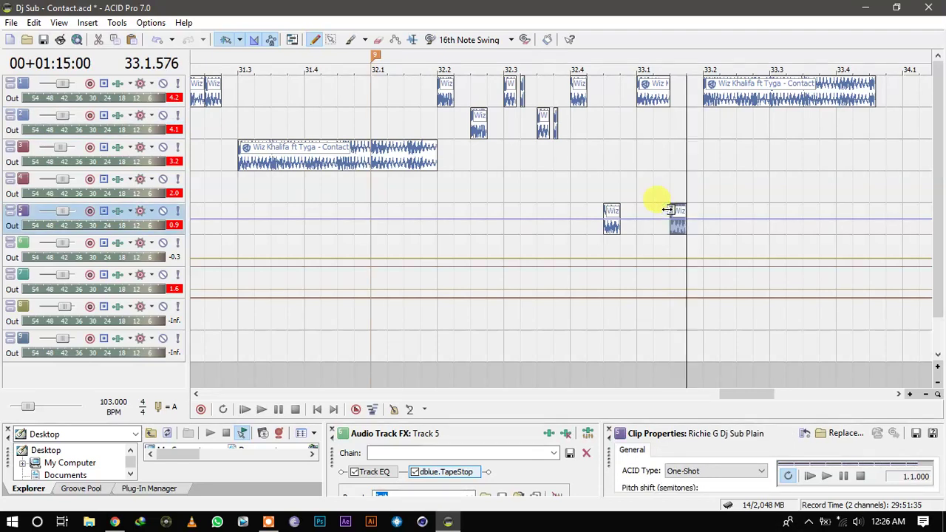
Play back the chopped pattern across tracks 1, 2 and 5 from 32.2.000 into the long slice at 33.2.
{"action": "left_click", "coordinate": [442, 198]}
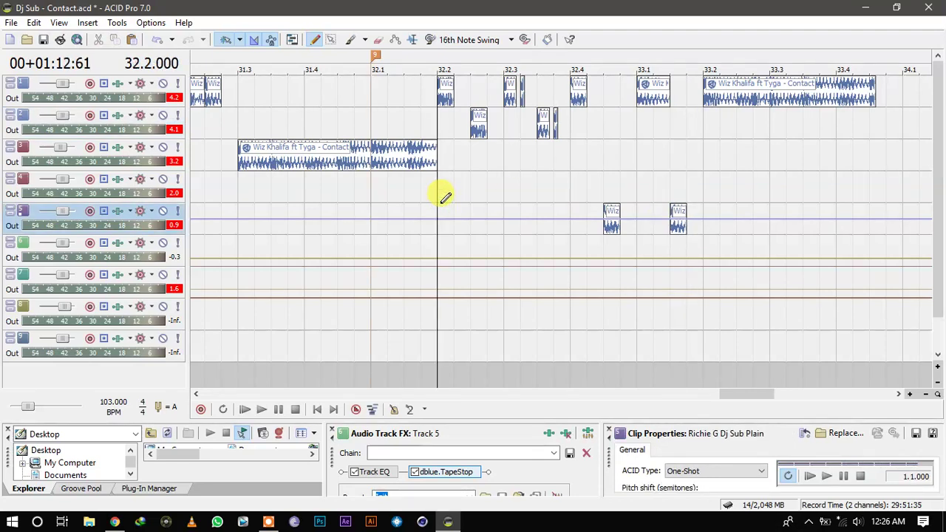
{"action": "key", "text": "space"}
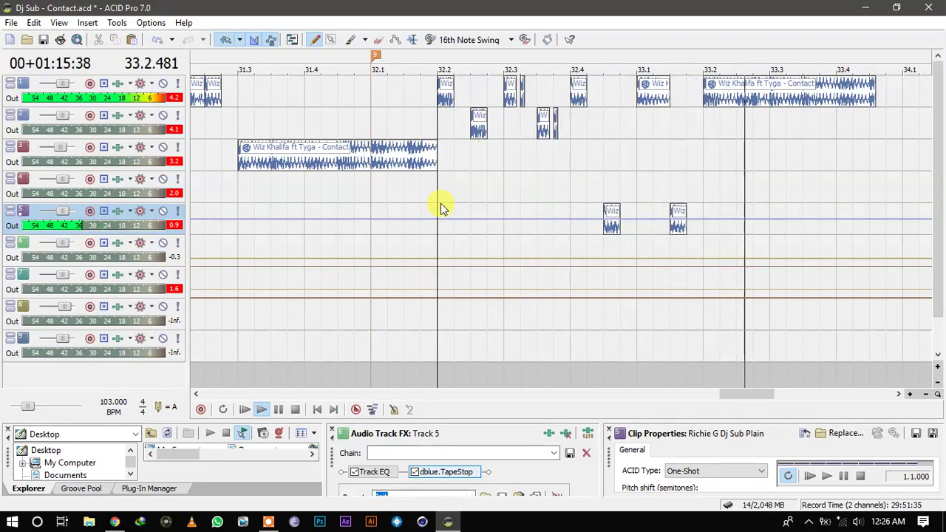
{"action": "key", "text": "space"}
{"action": "key", "text": "space"}
{"action": "key", "text": "space"}
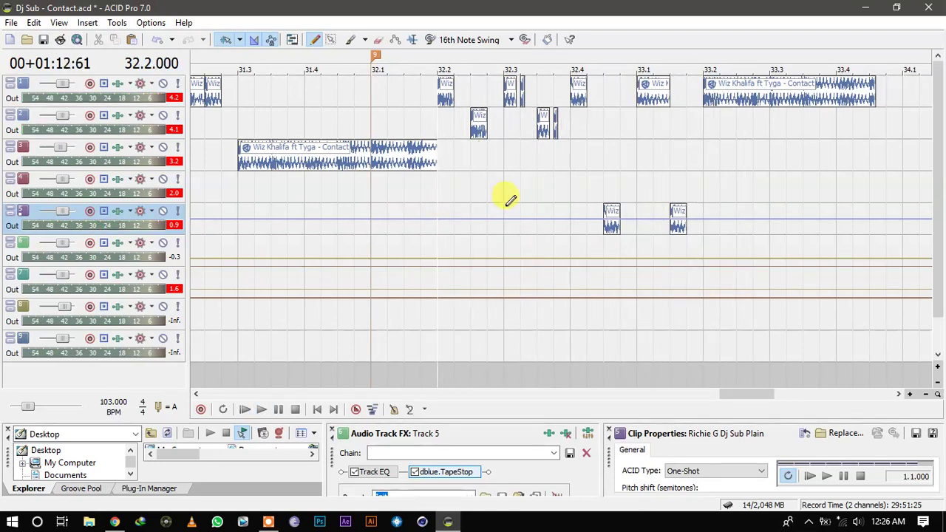
Extend the end of the long track 1 slice at 33.2.000 past 34.3, and play it back from 33.3.000.
{"action": "left_click", "coordinate": [772, 101]}
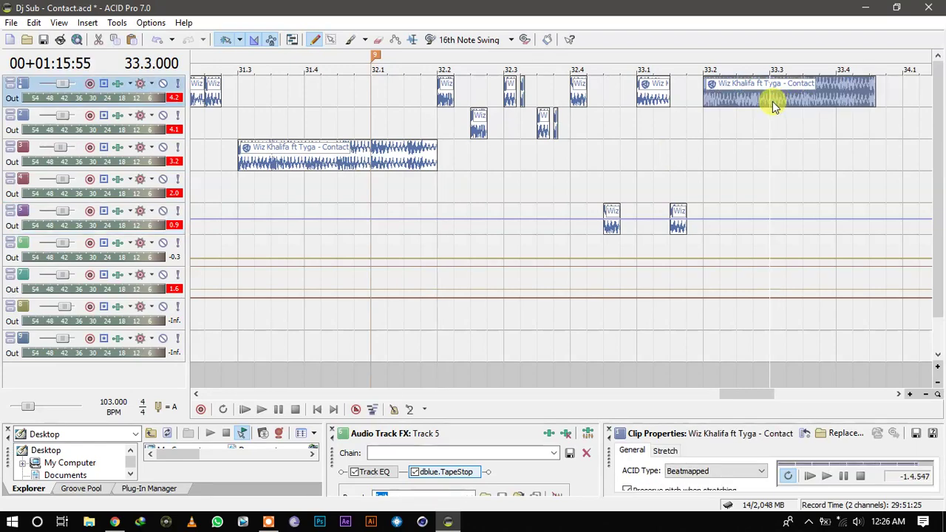
{"action": "key", "text": "space"}
{"action": "key", "text": "space"}
{"action": "key", "text": "Down"}
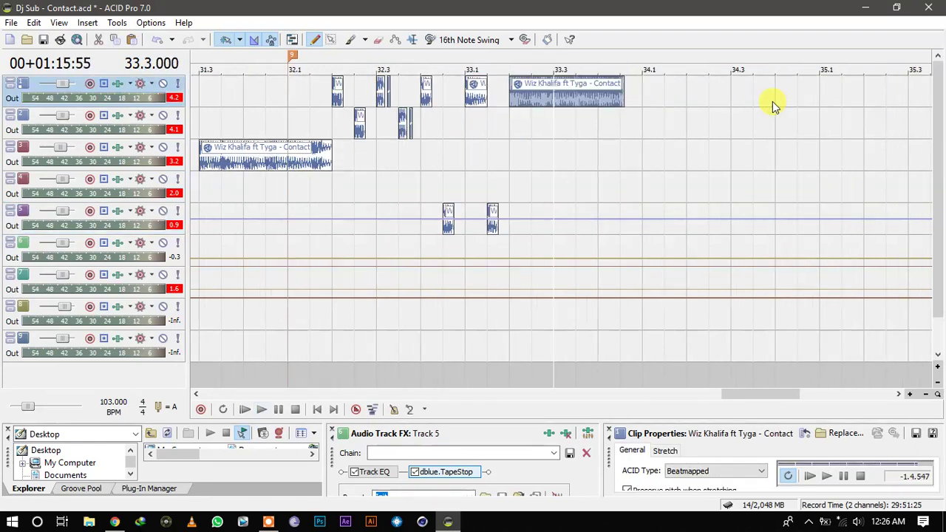
{"action": "left_click_drag", "start_coordinate": [623, 82], "coordinate": [758, 80]}
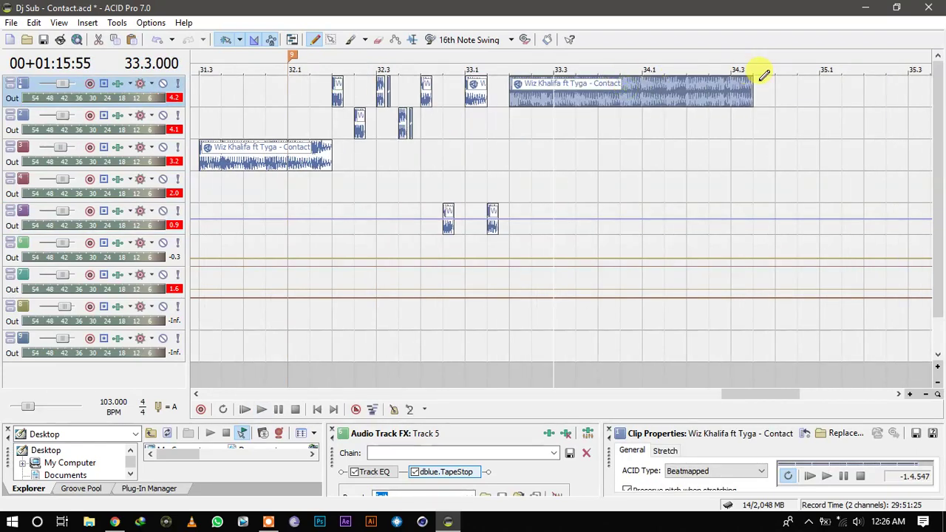
{"action": "key", "text": "space"}
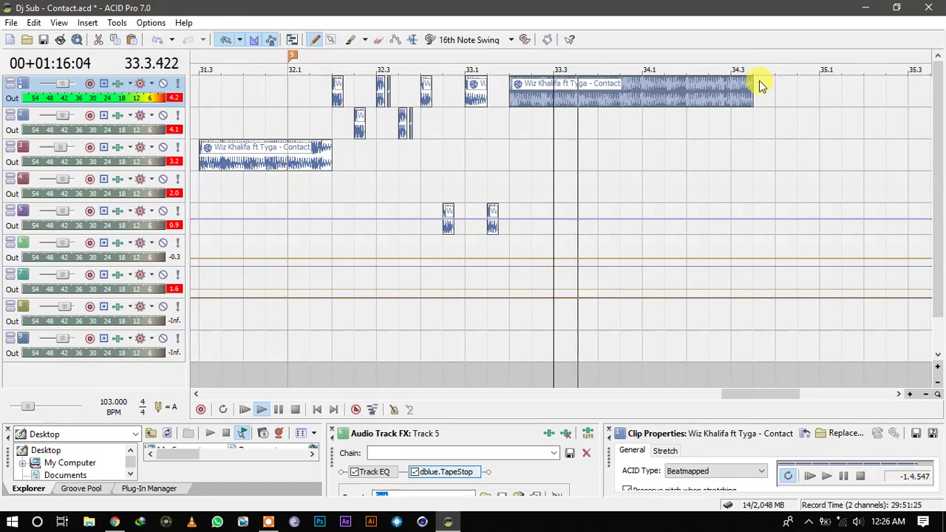
{"action": "key", "text": "space"}
Split the long track 1 slice at 34.2.000, delete the part after it, and play back from 33.2.000.
{"action": "left_click", "coordinate": [683, 99]}
{"action": "key", "text": "s"}
{"action": "key", "text": "Delete"}
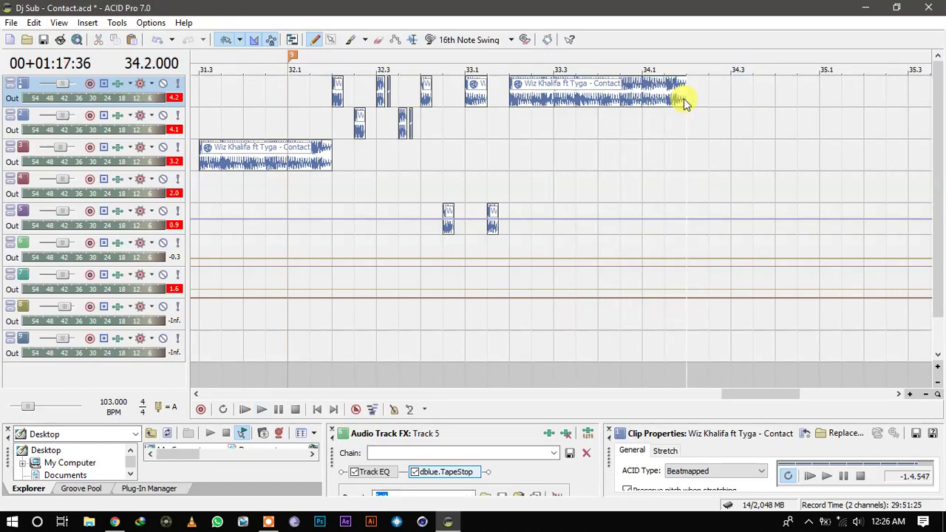
{"action": "left_click", "coordinate": [521, 108]}
{"action": "key", "text": "space"}
{"action": "key", "text": "space"}
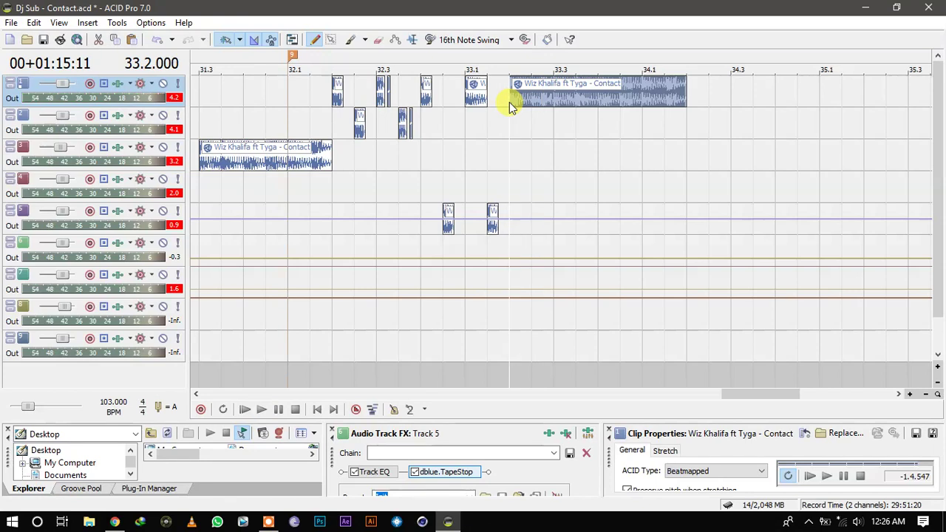
Split the track 1 slice at 33.3.000, delete the rest, and copy the one-beat slice back to back at 33.3, 33.4 and 34.1.
{"action": "left_click", "coordinate": [555, 110]}
{"action": "key", "text": "s"}
{"action": "key", "text": "Delete"}
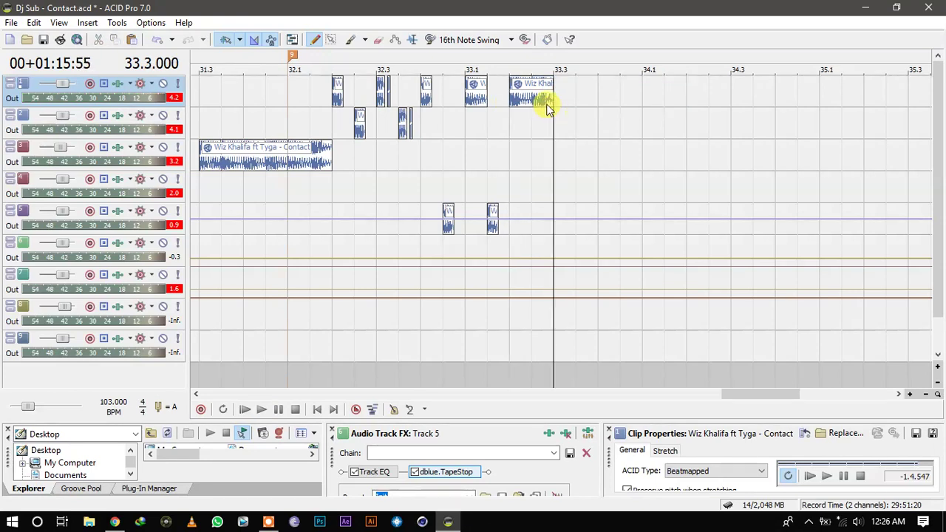
{"action": "left_click", "coordinate": [547, 98]}
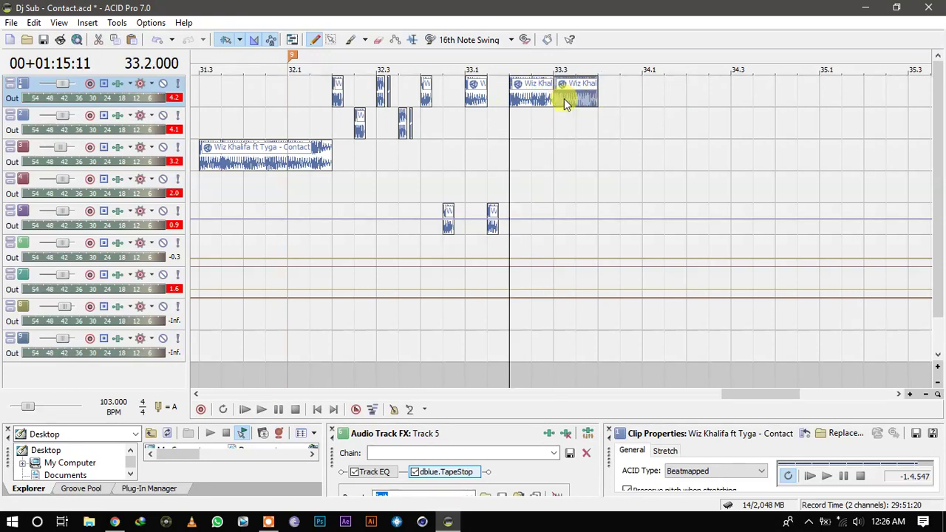
{"action": "left_click_drag", "start_coordinate": [564, 98], "coordinate": [662, 97]}
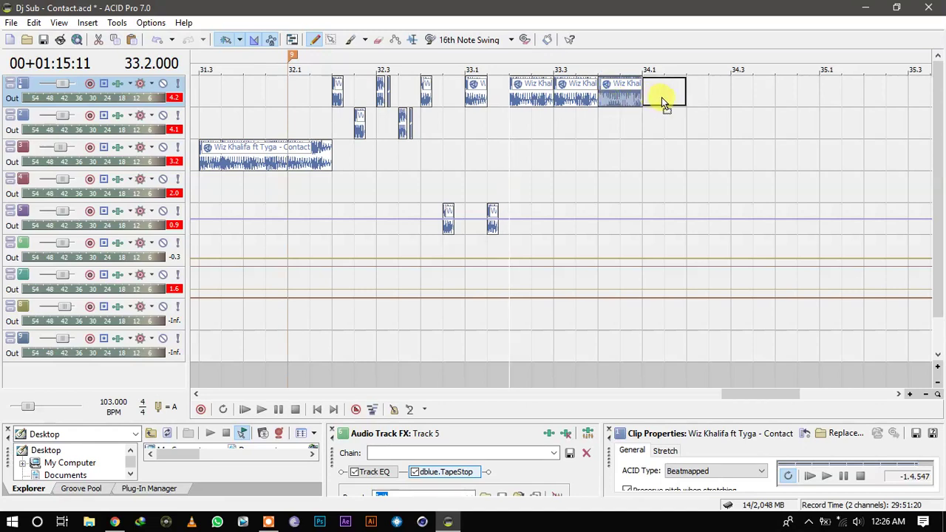
Play back the pattern from 32.2.000 to hear the repeated one-beat slices on track 1.
{"action": "left_click", "coordinate": [330, 156]}
{"action": "key", "text": "space"}
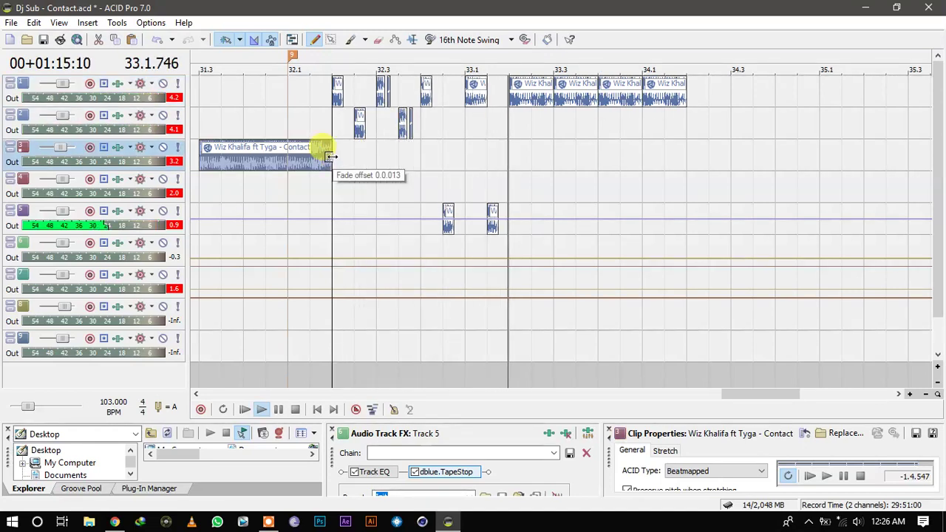
{"action": "key", "text": "space"}
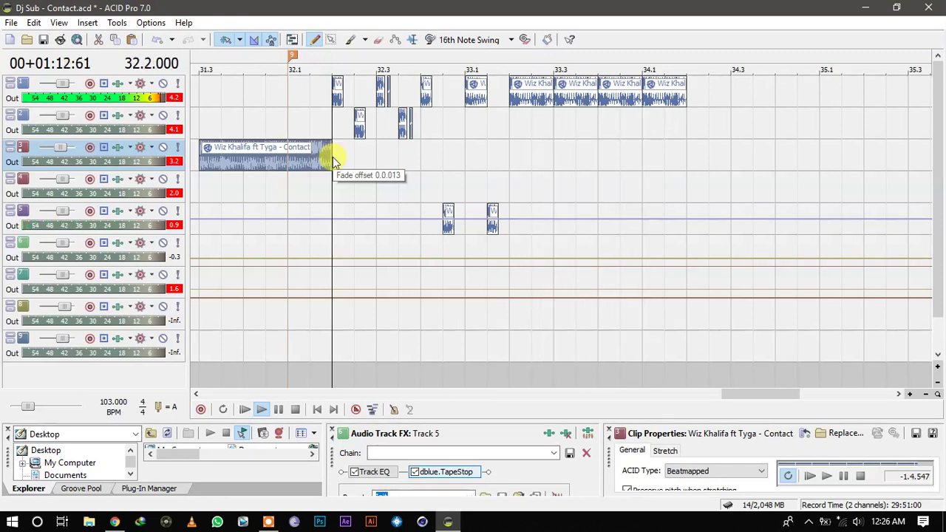
Move the track 1 slices at 33.3.000 and 34.1.000 to track 6, keeping their positions.
{"action": "left_click", "coordinate": [560, 106]}
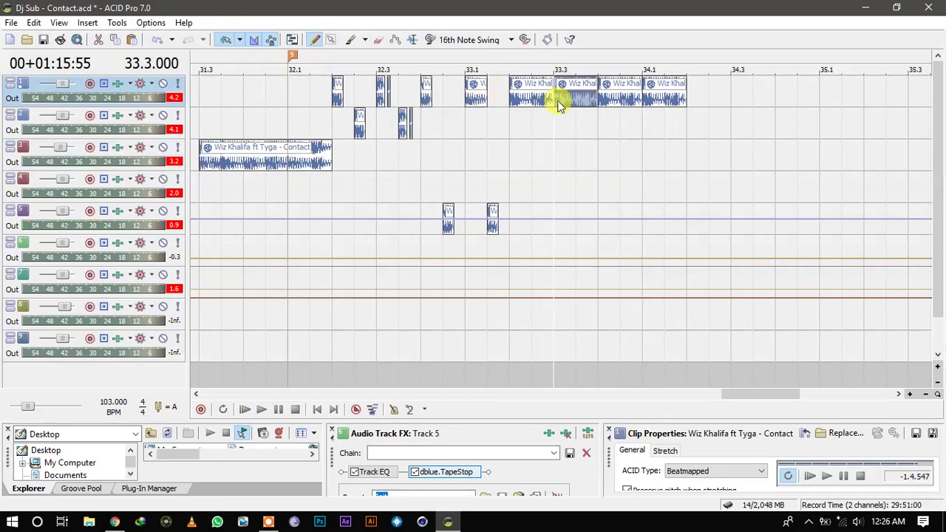
{"action": "left_click", "coordinate": [650, 98], "text": "ctrl"}
{"action": "key", "text": "Delete"}
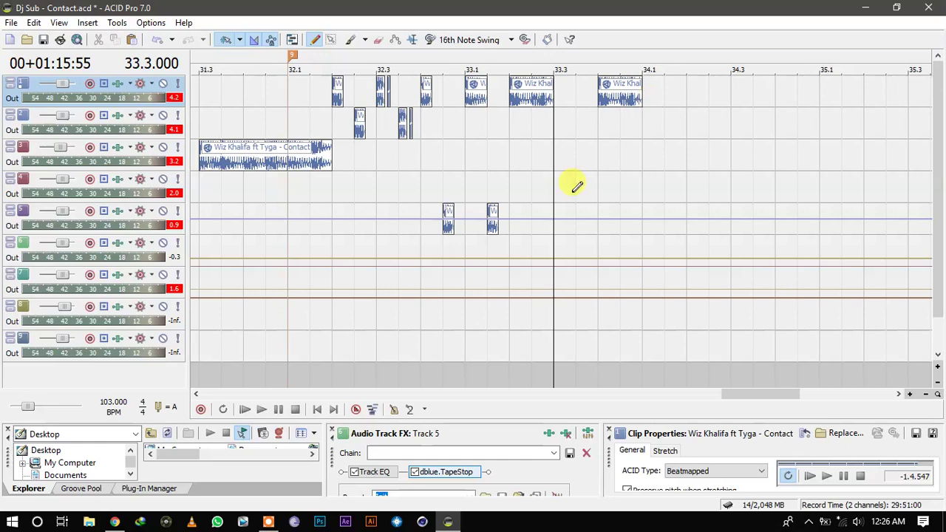
{"action": "left_click", "coordinate": [553, 247]}
{"action": "key", "text": "ctrl+v"}
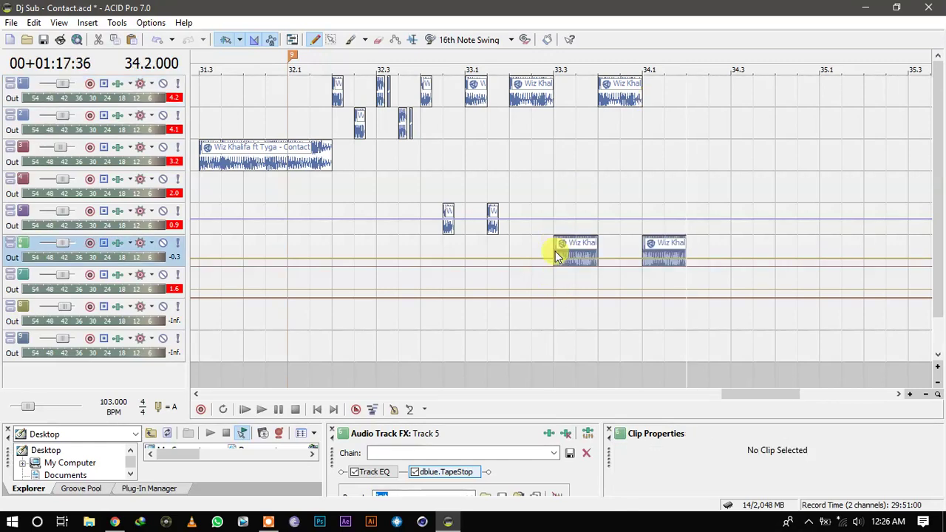
Add dblue.TapeStop Trigger and SlowDown envelope points at and around both edges of the track 6 slice at 33.3.000.
{"action": "scroll", "coordinate": [555, 255], "scroll_direction": "down", "scroll_amount": 1}
{"action": "scroll", "coordinate": [555, 255], "scroll_direction": "down", "scroll_amount": 1}
{"action": "scroll", "coordinate": [556, 255], "scroll_direction": "up", "scroll_amount": 4}
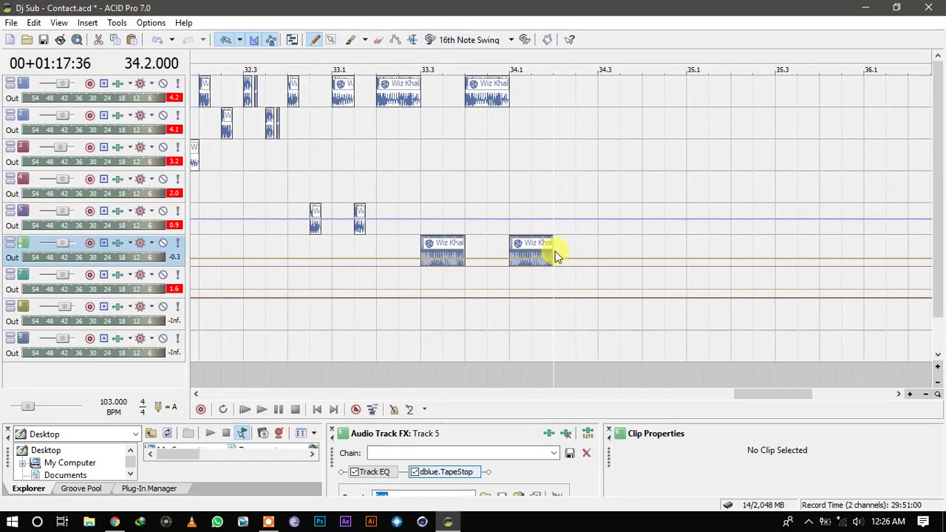
{"action": "left_click", "coordinate": [289, 265]}
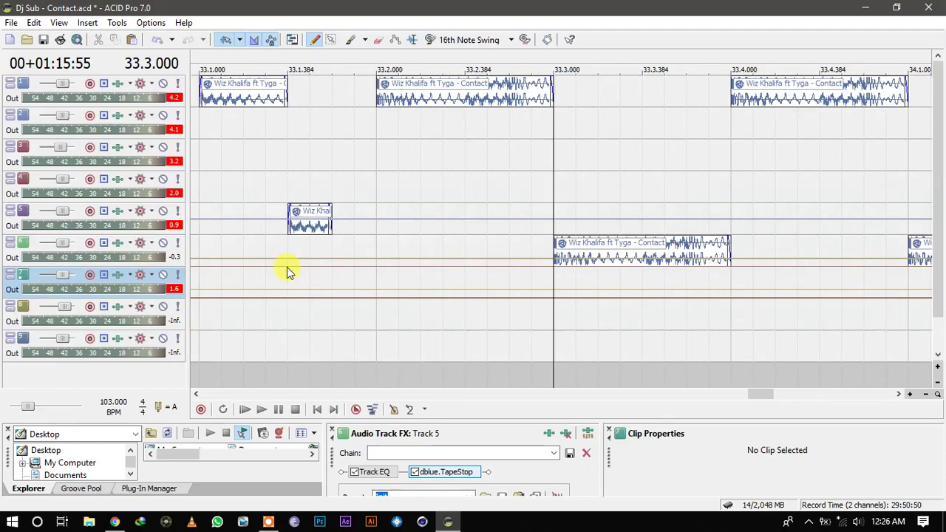
{"action": "left_click", "coordinate": [553, 265]}
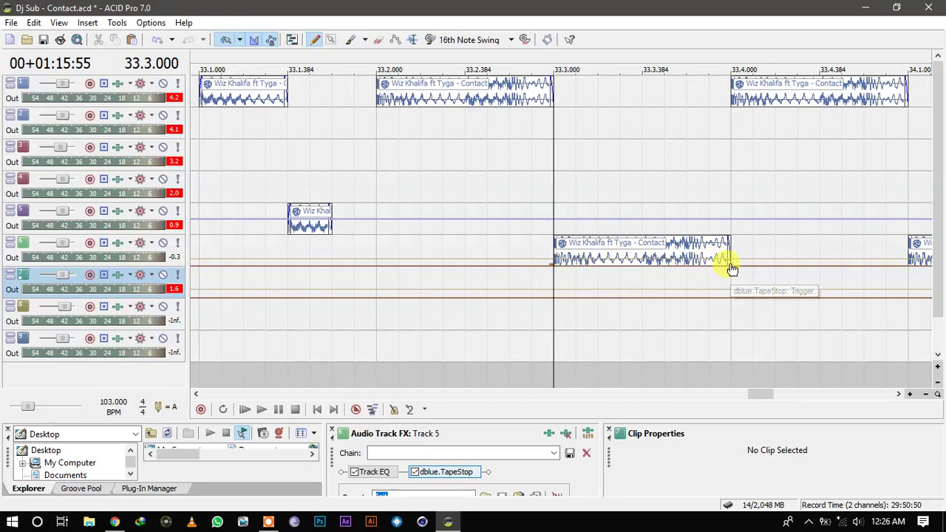
{"action": "left_click_drag", "start_coordinate": [730, 265], "coordinate": [730, 258]}
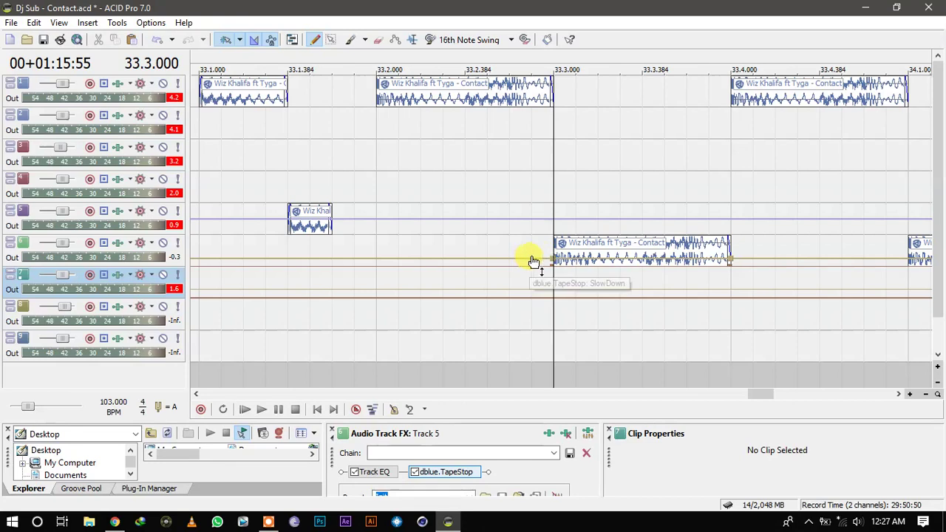
{"action": "left_click_drag", "start_coordinate": [537, 261], "coordinate": [570, 264]}
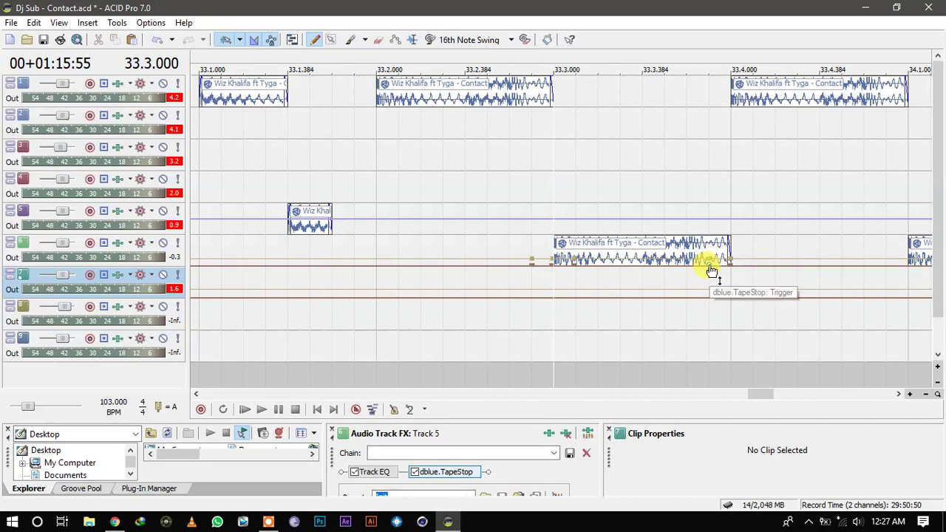
{"action": "double_click", "coordinate": [753, 260]}
Add TapeStop envelope points around the track 6 slice at 34.1.000, raise Trigger across the slice and dip SlowDown midway.
{"action": "left_click_drag", "start_coordinate": [762, 392], "coordinate": [770, 394]}
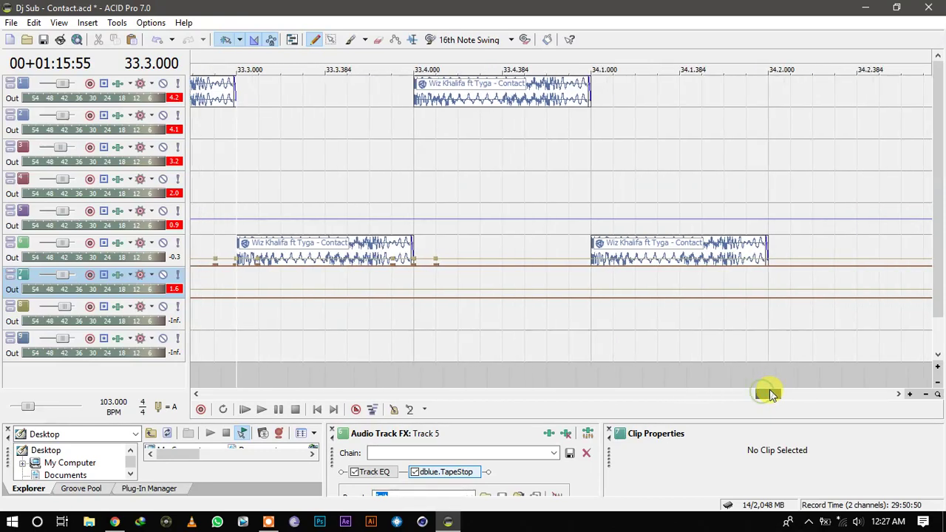
{"action": "mouse_move", "coordinate": [594, 260]}
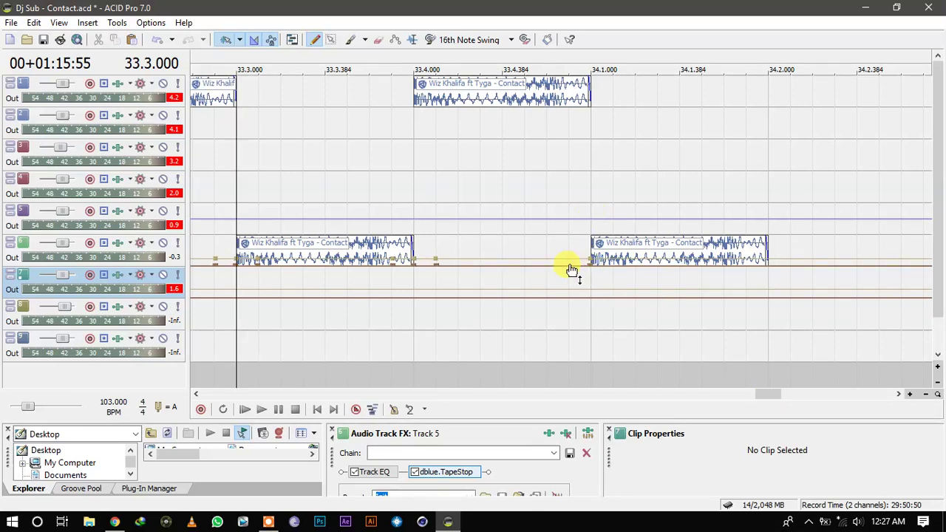
{"action": "double_click", "coordinate": [569, 260]}
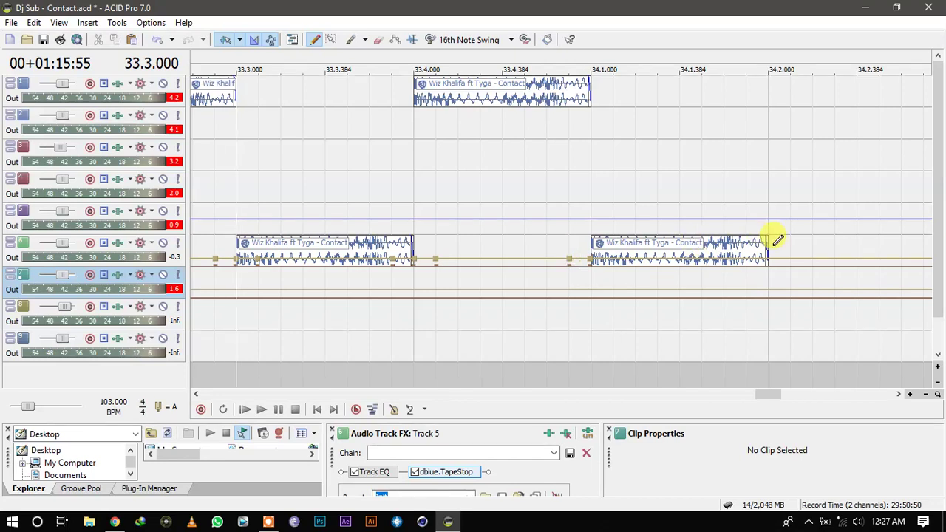
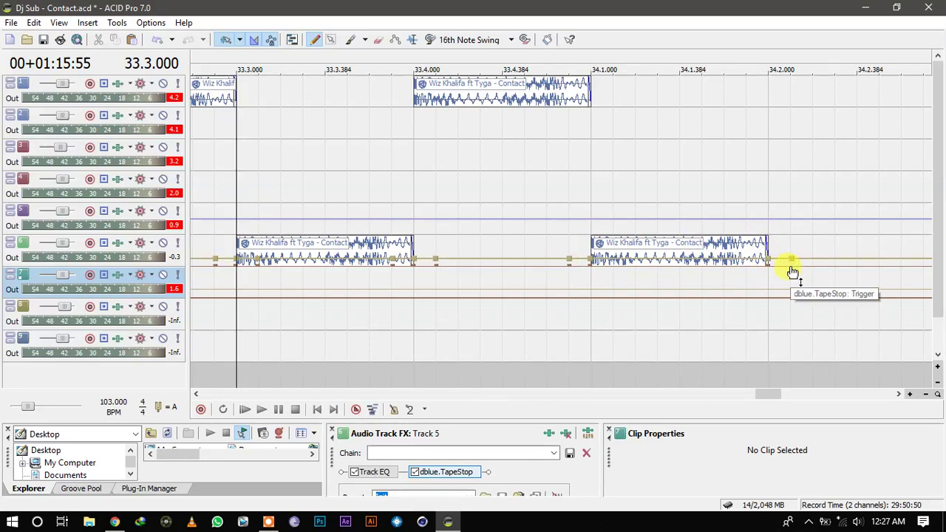
{"action": "left_click", "coordinate": [747, 269]}
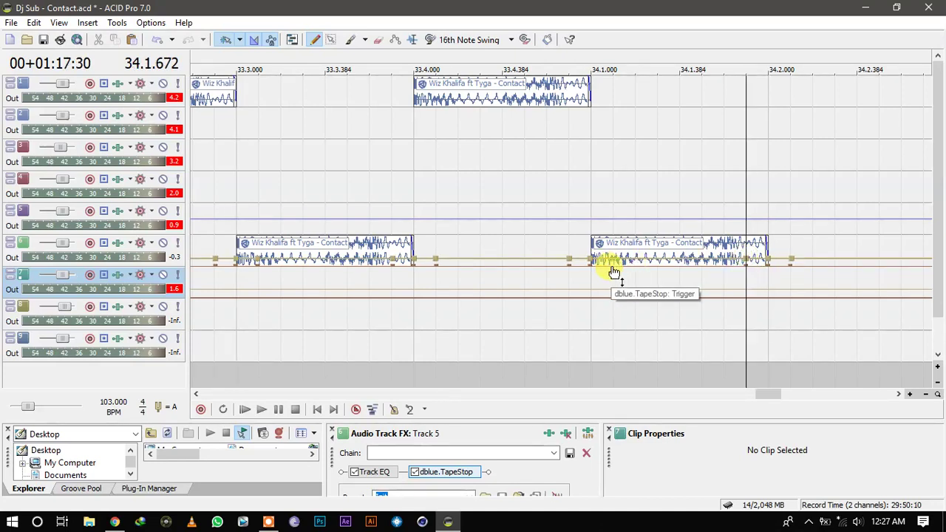
{"action": "left_click_drag", "start_coordinate": [613, 268], "coordinate": [549, 205]}
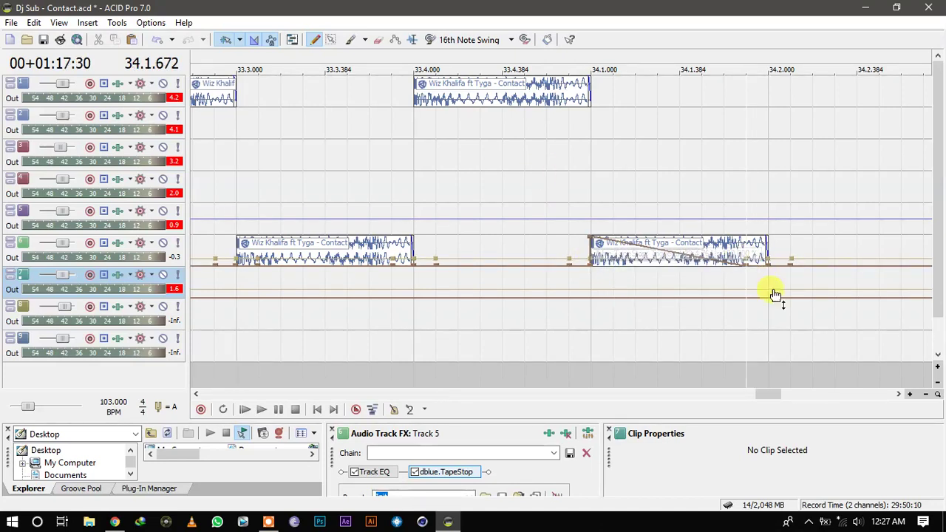
{"action": "left_click_drag", "start_coordinate": [743, 271], "coordinate": [806, 250]}
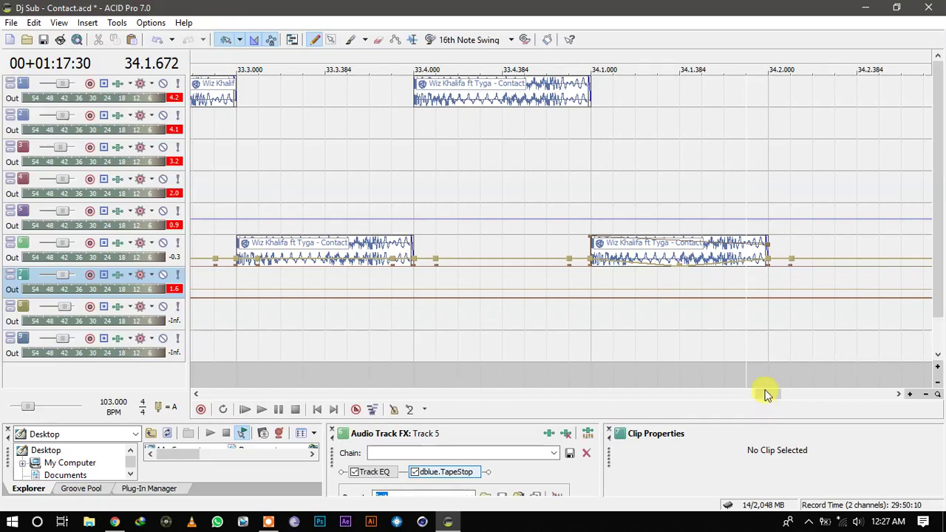
Raise the TapeStop Trigger envelope across the track 6 slice at 33.3.000 and dip its SlowDown envelope around 33.3.384.
{"action": "left_click_drag", "start_coordinate": [764, 393], "coordinate": [758, 392]}
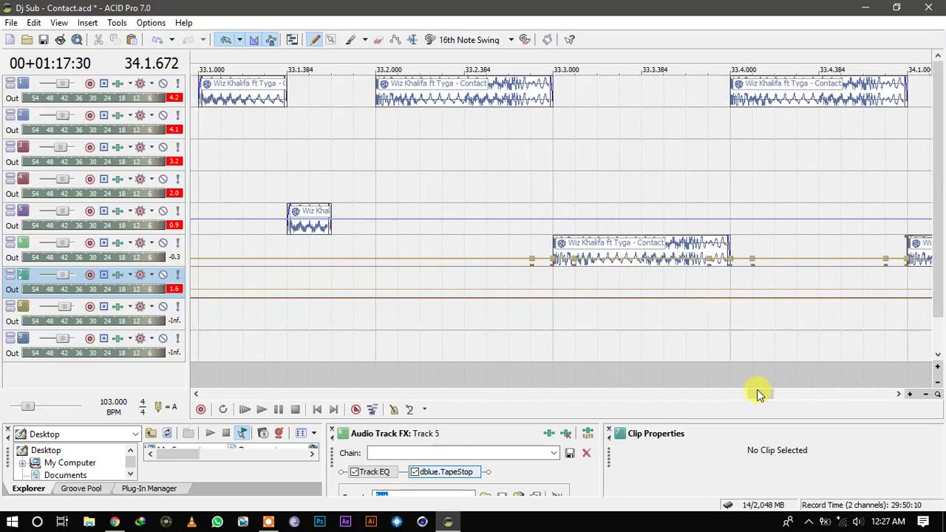
{"action": "left_click", "coordinate": [574, 268]}
{"action": "left_click_drag", "start_coordinate": [724, 262], "coordinate": [744, 245]}
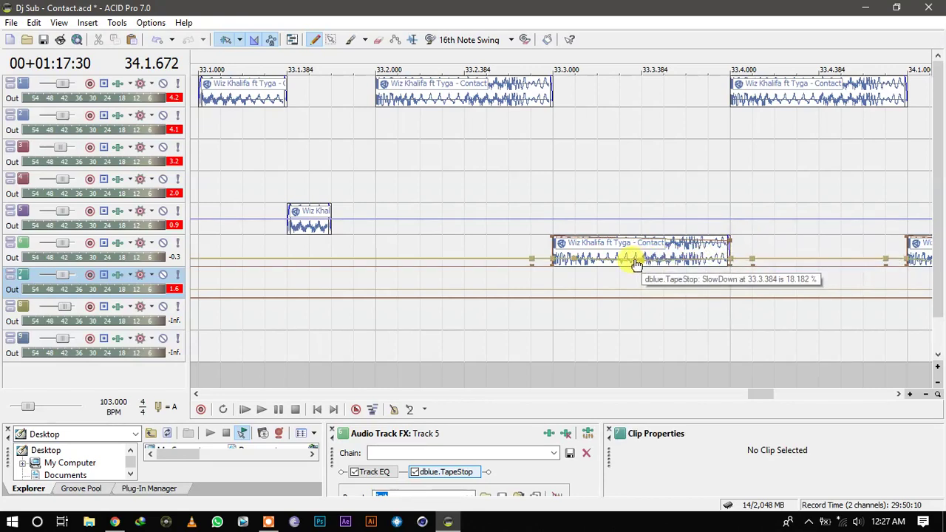
{"action": "left_click_drag", "start_coordinate": [635, 263], "coordinate": [637, 269]}
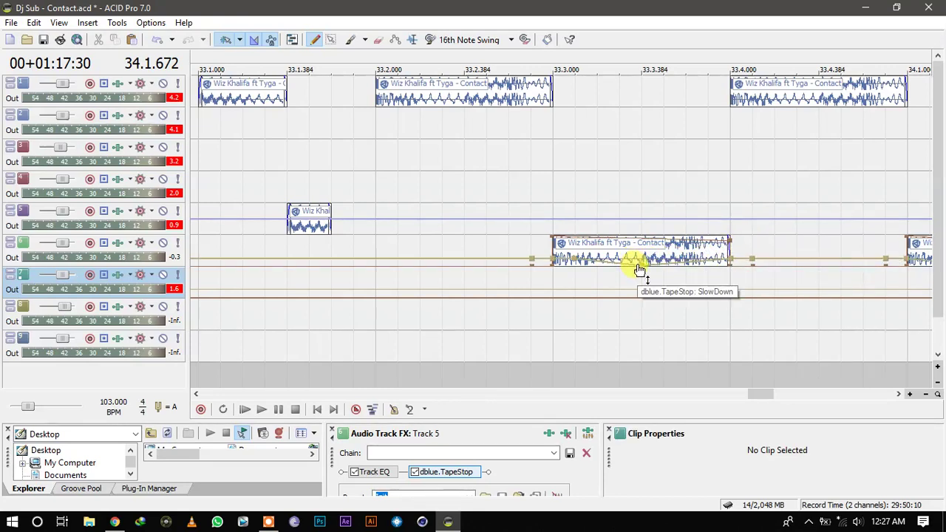
Copy the track 1 slice at 33.4.000 to 34.3.000, and place a short 0.048-long piece of its start at 34.2.000.
{"action": "scroll", "coordinate": [637, 266], "scroll_direction": "down", "scroll_amount": 4}
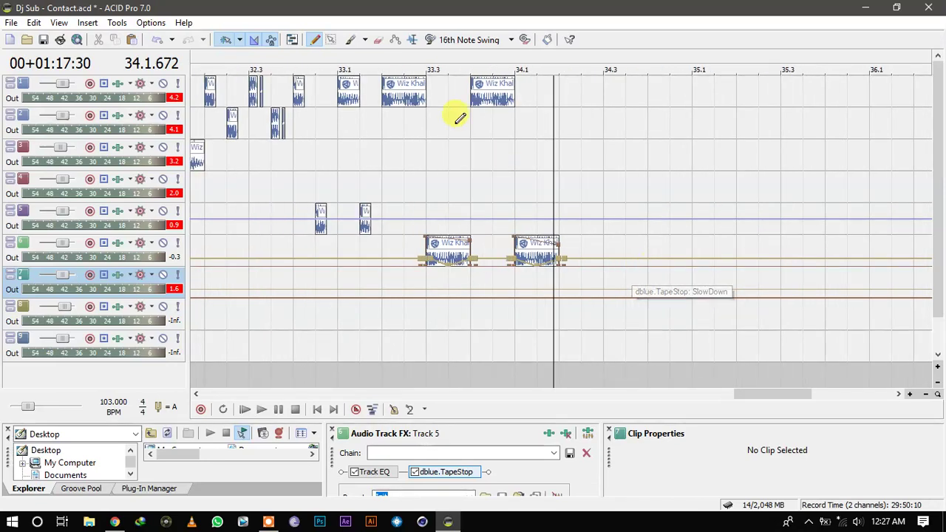
{"action": "left_click_drag", "start_coordinate": [475, 101], "coordinate": [626, 99]}
{"action": "left_click", "coordinate": [601, 92]}
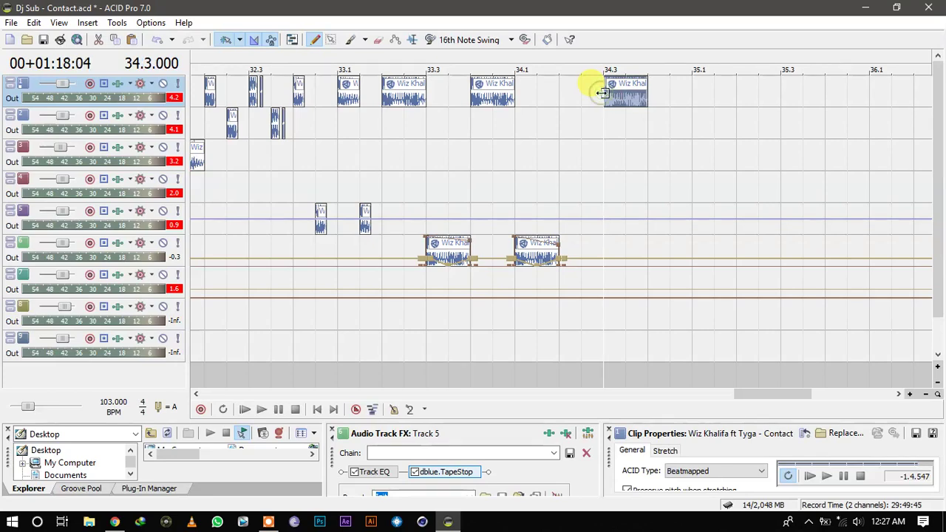
{"action": "scroll", "coordinate": [601, 92], "scroll_direction": "up", "scroll_amount": 4}
{"action": "scroll", "coordinate": [601, 92], "scroll_direction": "up", "scroll_amount": 2}
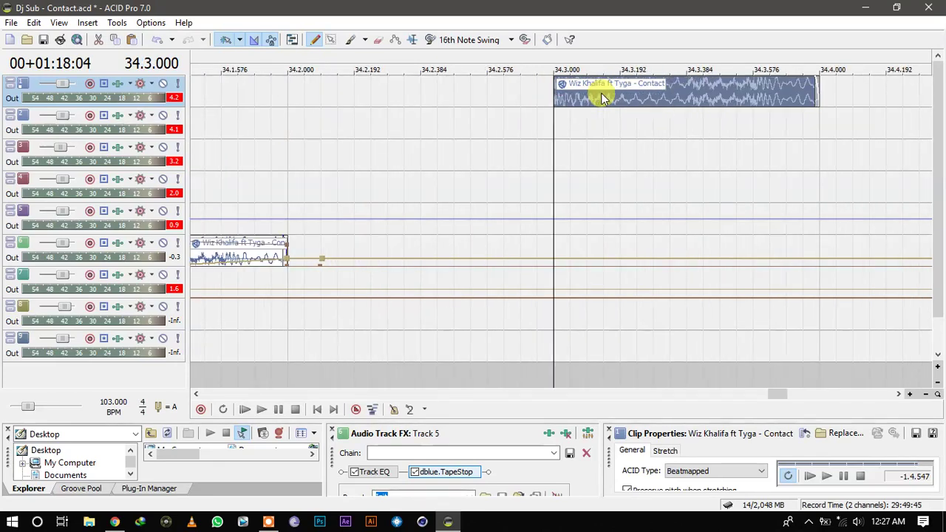
{"action": "left_click", "coordinate": [566, 98]}
{"action": "left_click", "coordinate": [555, 95]}
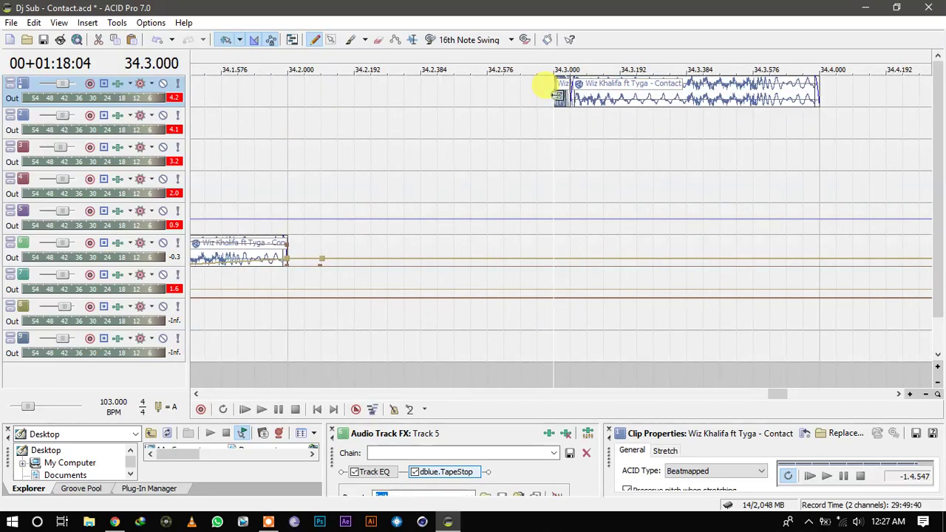
{"action": "left_click_drag", "start_coordinate": [289, 93], "coordinate": [302, 94]}
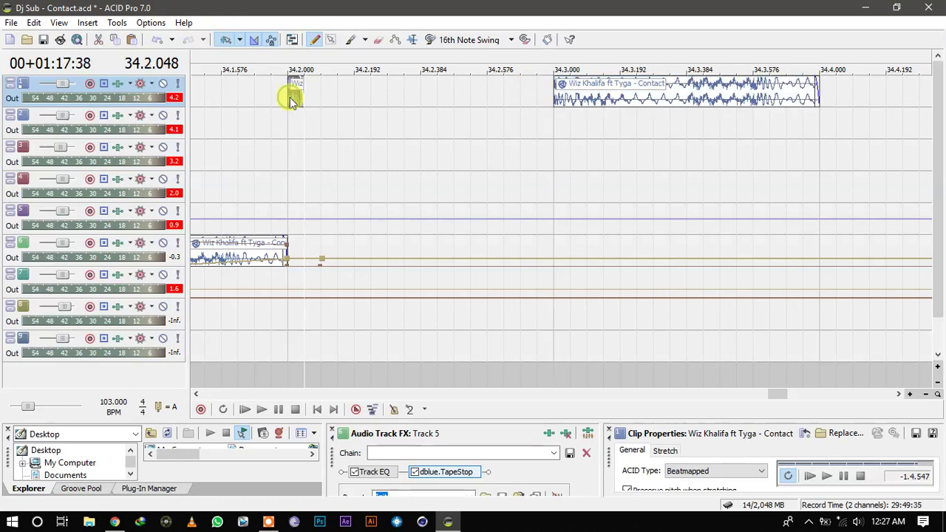
Copy the short track 1 piece to 34.2.384, and extend the end of the one at 34.2.000 to about 34.2.240.
{"action": "left_click", "coordinate": [296, 89]}
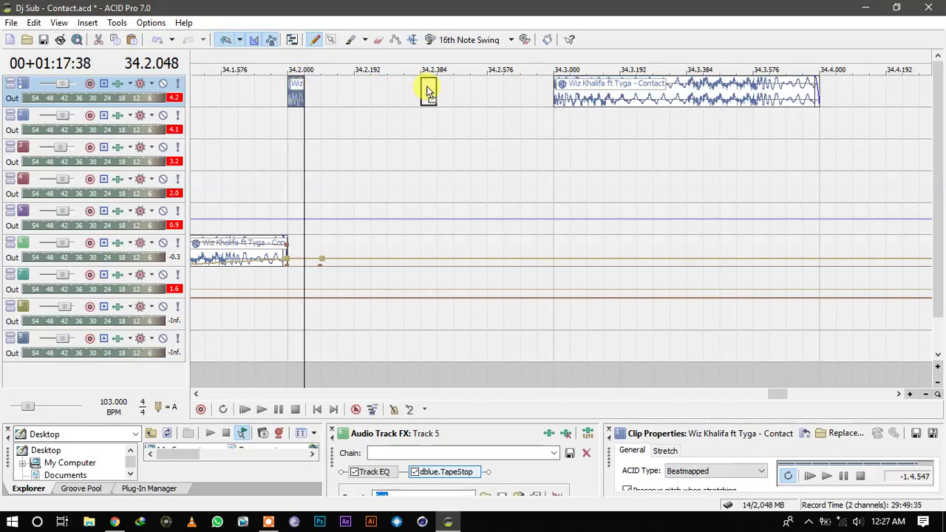
{"action": "left_click", "coordinate": [428, 88]}
{"action": "left_click", "coordinate": [299, 88]}
{"action": "left_click_drag", "start_coordinate": [299, 89], "coordinate": [370, 89]}
{"action": "left_click", "coordinate": [431, 89]}
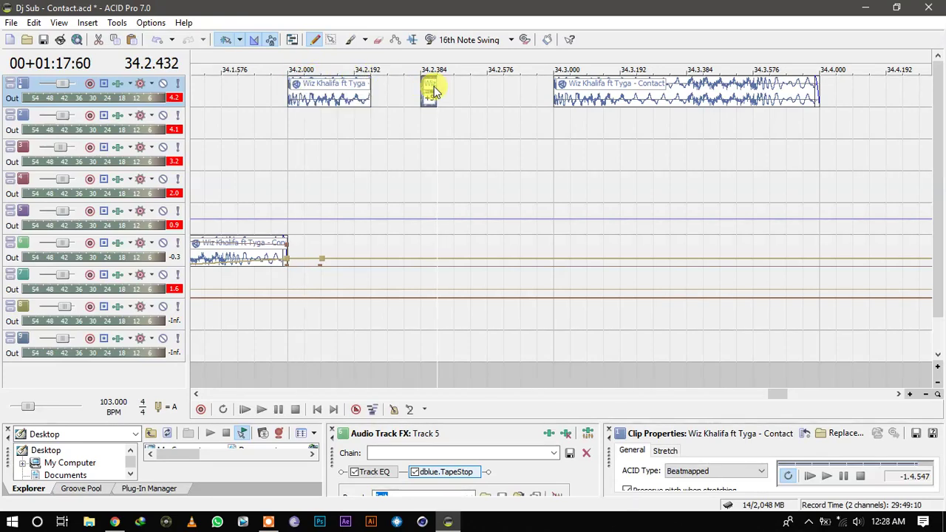
Save the project, and extend the end of the track 1 slice at 34.3.000 to about 35.2.000.
{"action": "scroll", "coordinate": [434, 90], "scroll_direction": "down", "scroll_amount": 3}
{"action": "key", "text": "ctrl+s"}
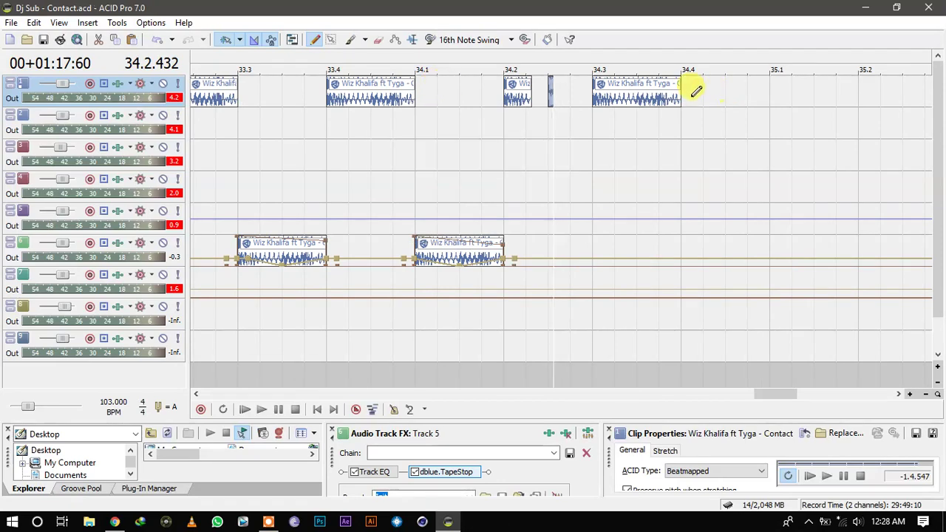
{"action": "left_click_drag", "start_coordinate": [680, 96], "coordinate": [849, 89]}
{"action": "scroll", "coordinate": [851, 92], "scroll_direction": "down", "scroll_amount": 4}
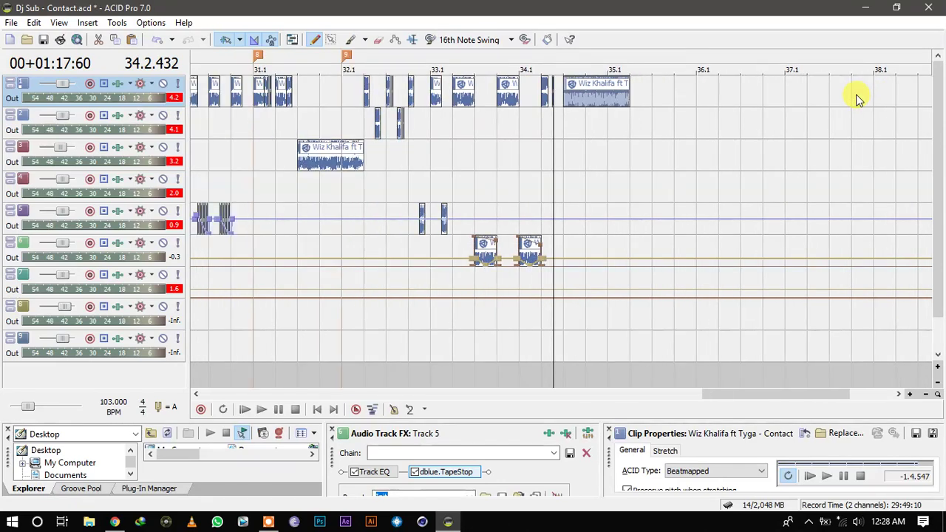
Play back the arrangement from 31.1.000 through the tape-stop slices on track 6.
{"action": "left_click", "coordinate": [257, 158]}
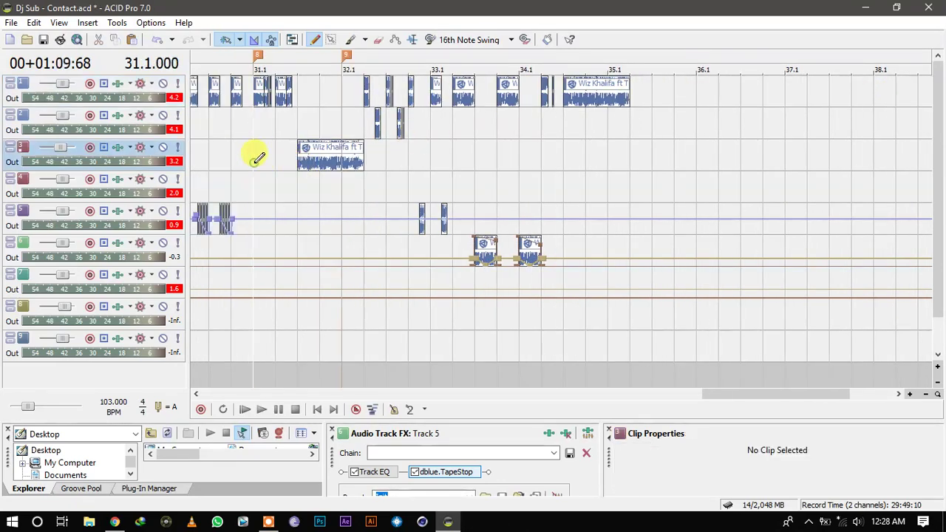
{"action": "key", "text": "space"}
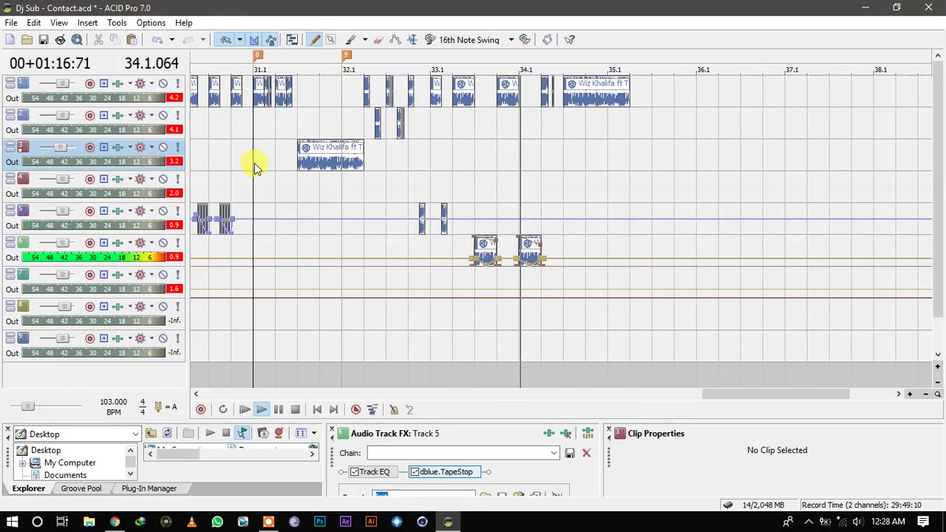
{"action": "key", "text": "space"}
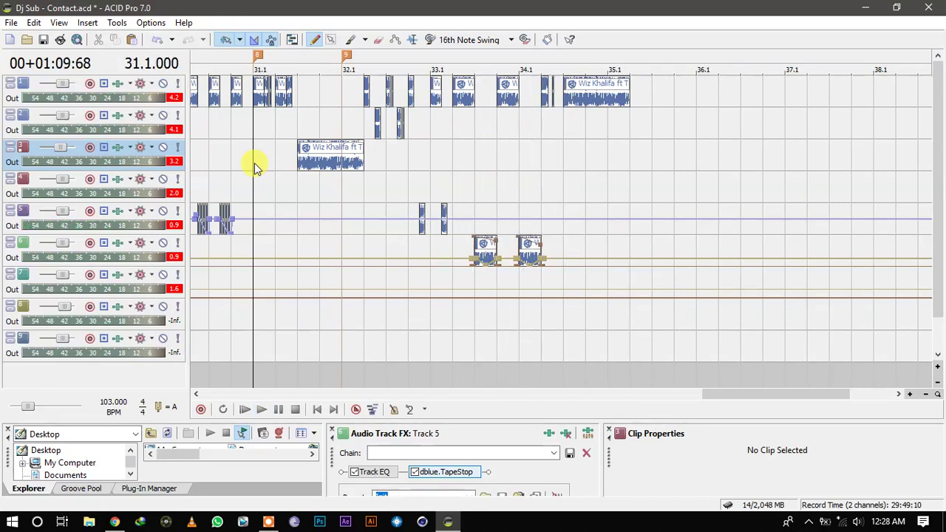
Copy the first 0.048 of the track 1 slice at 33.4.000, and undo the split made for it.
{"action": "left_click", "coordinate": [481, 141]}
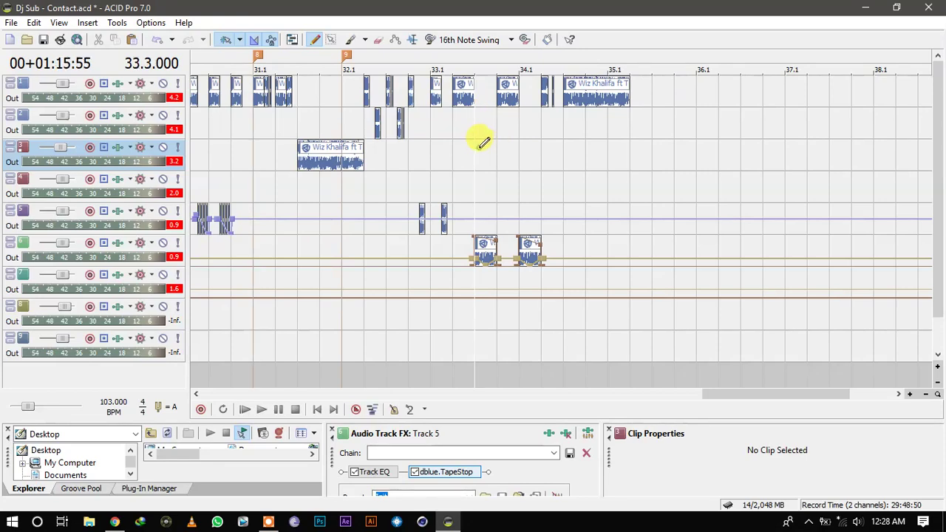
{"action": "scroll", "coordinate": [479, 153], "scroll_direction": "up", "scroll_amount": 2}
{"action": "scroll", "coordinate": [480, 152], "scroll_direction": "up", "scroll_amount": 1}
{"action": "left_click", "coordinate": [574, 93]}
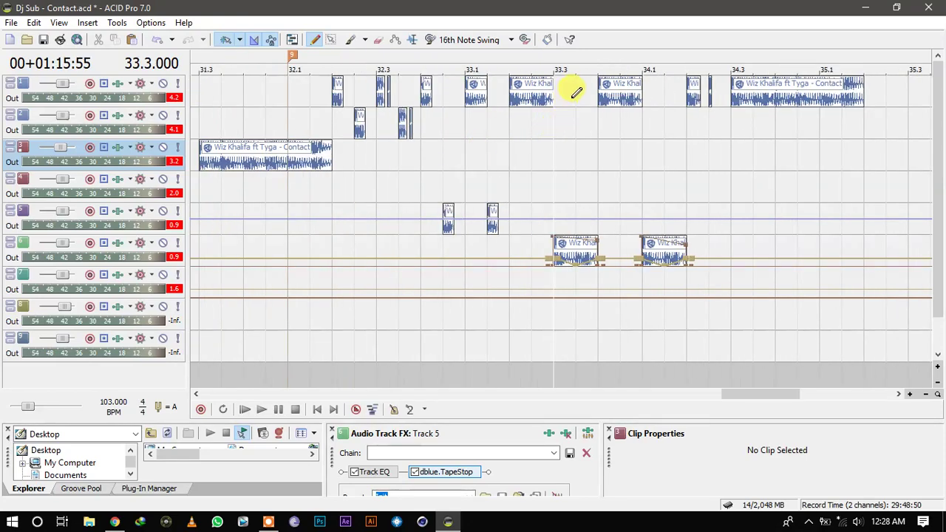
{"action": "left_click", "coordinate": [621, 96]}
{"action": "left_click", "coordinate": [598, 96]}
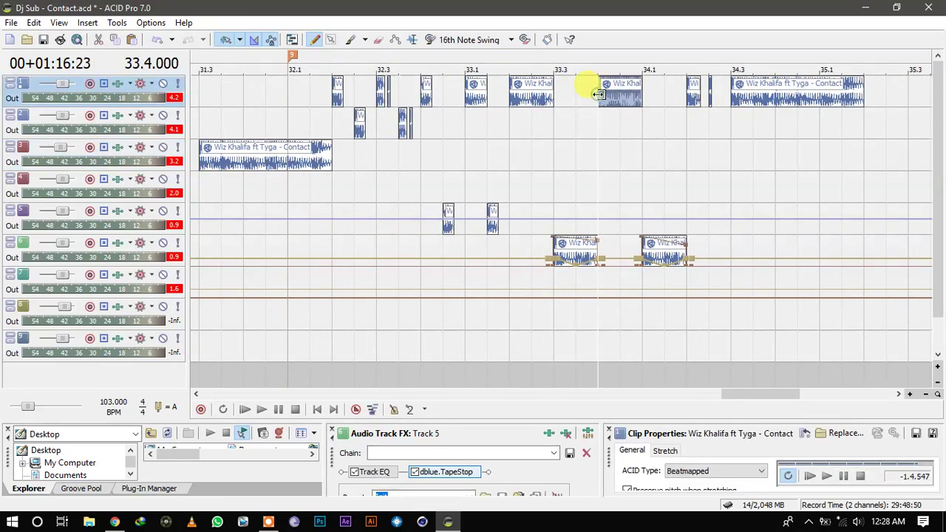
{"action": "scroll", "coordinate": [600, 100], "scroll_direction": "up", "scroll_amount": 1}
{"action": "scroll", "coordinate": [600, 99], "scroll_direction": "up", "scroll_amount": 1}
{"action": "scroll", "coordinate": [600, 100], "scroll_direction": "up", "scroll_amount": 1}
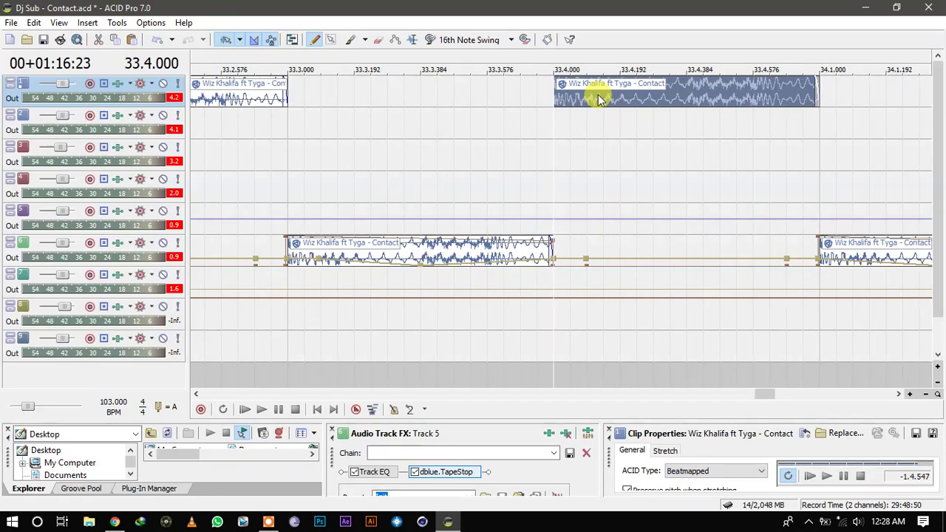
{"action": "left_click", "coordinate": [570, 95]}
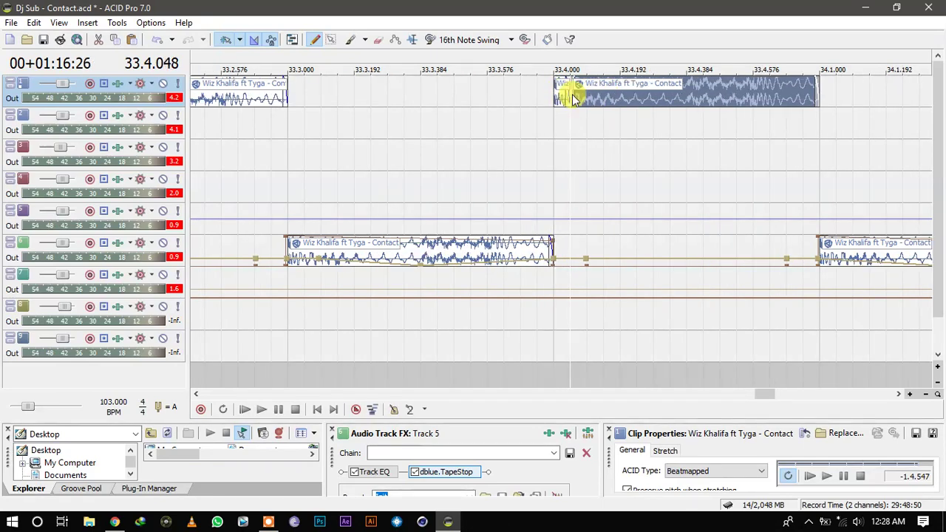
{"action": "key", "text": "s"}
{"action": "key", "text": "ctrl+z"}
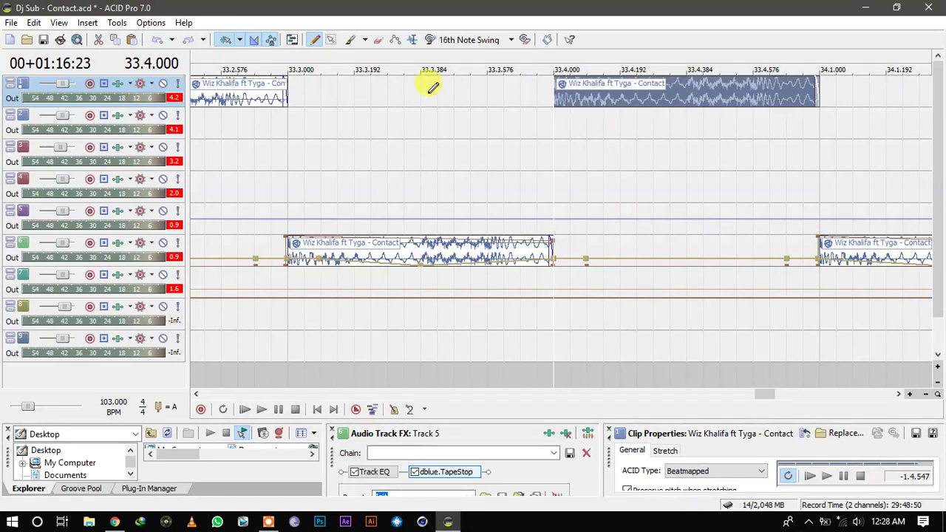
Place the short piece on track 1 at 33.3.384 and 33.3.576, and extend the end of the first to about 33.3.528.
{"action": "left_click", "coordinate": [421, 87]}
{"action": "left_click_drag", "start_coordinate": [423, 85], "coordinate": [433, 83]}
{"action": "left_click", "coordinate": [492, 89]}
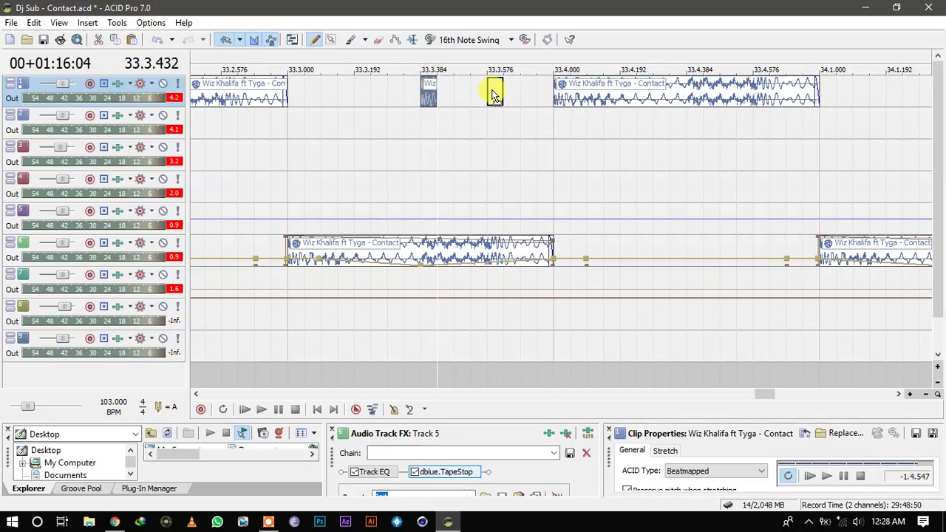
{"action": "left_click_drag", "start_coordinate": [436, 88], "coordinate": [470, 87]}
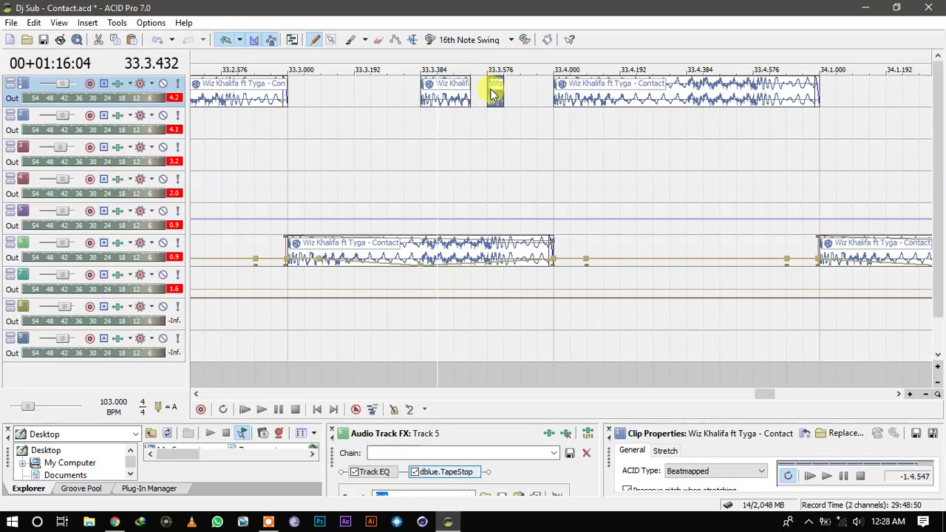
Set the pitch of the track 1 piece at 33.3.576 to +3, and copy the pair to 34.1.384 with the second piece at +5.
{"action": "left_click", "coordinate": [494, 92]}
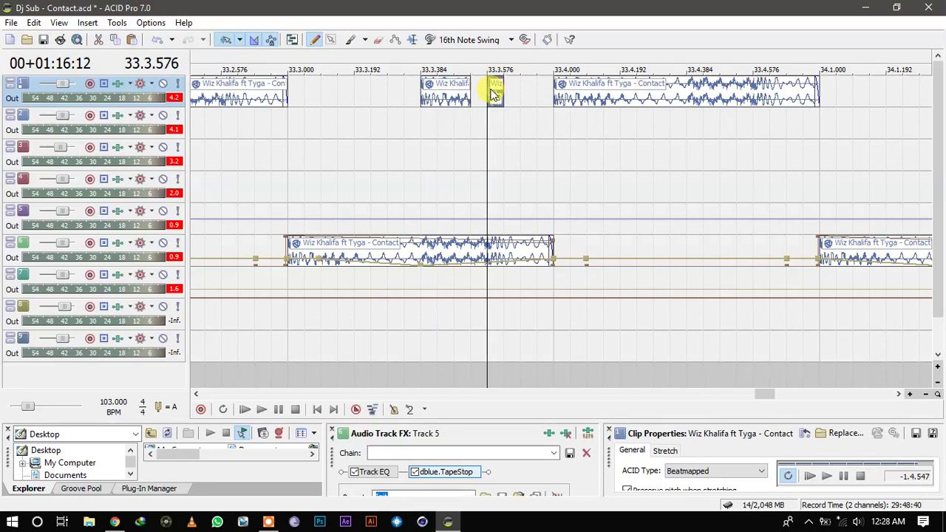
{"action": "left_click", "coordinate": [416, 79]}
{"action": "left_click", "coordinate": [429, 89]}
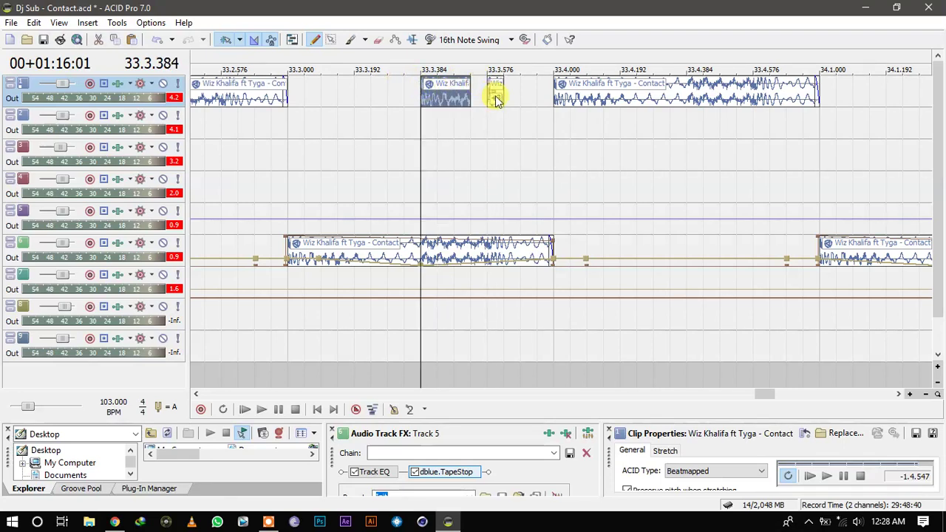
{"action": "left_click_drag", "start_coordinate": [449, 99], "coordinate": [758, 90]}
{"action": "left_click", "coordinate": [806, 94]}
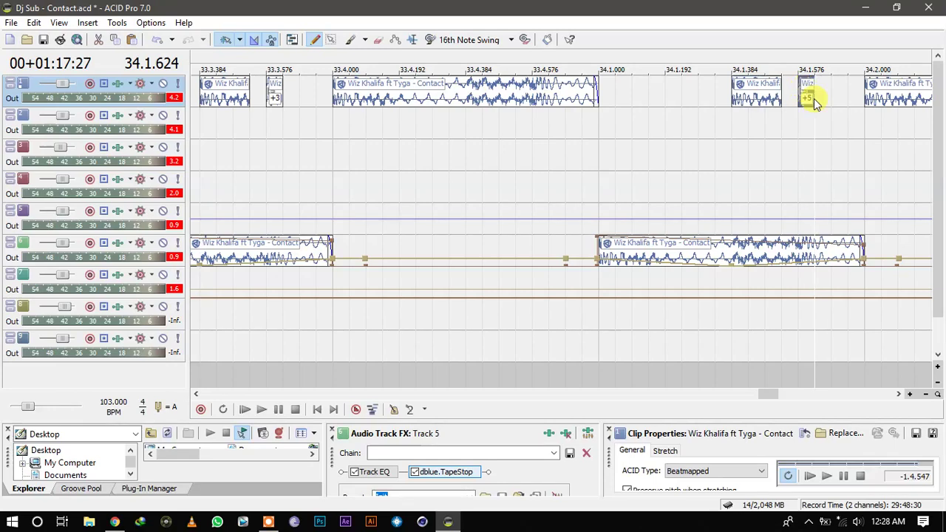
Save the project, and play back the arrangement from 31.2.000 and again from 34.2.000.
{"action": "key", "text": "ctrl+s"}
{"action": "scroll", "coordinate": [812, 98], "scroll_direction": "down", "scroll_amount": 3}
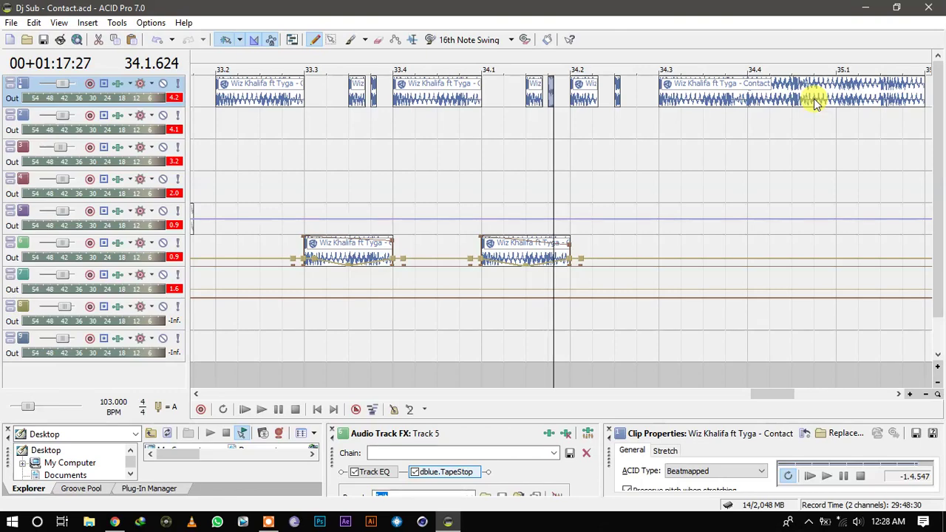
{"action": "scroll", "coordinate": [814, 99], "scroll_direction": "down", "scroll_amount": 2}
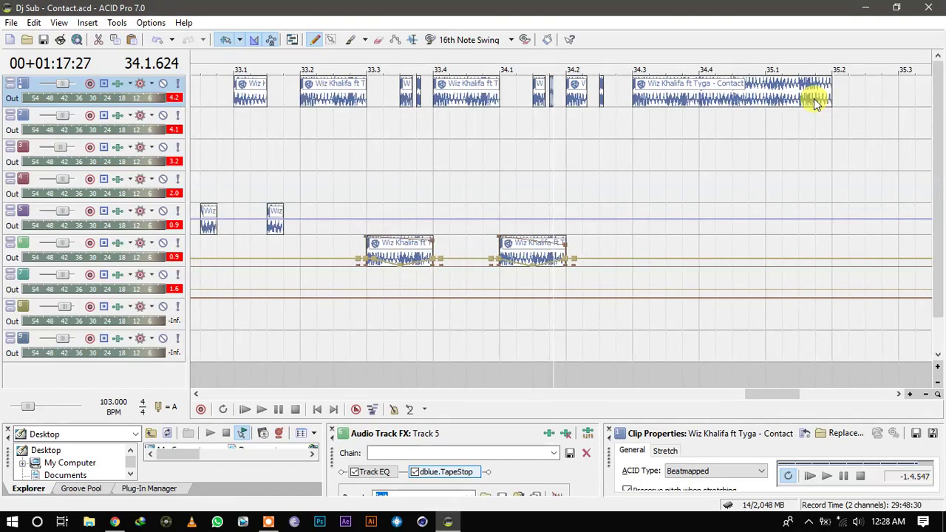
{"action": "scroll", "coordinate": [814, 98], "scroll_direction": "down", "scroll_amount": 2}
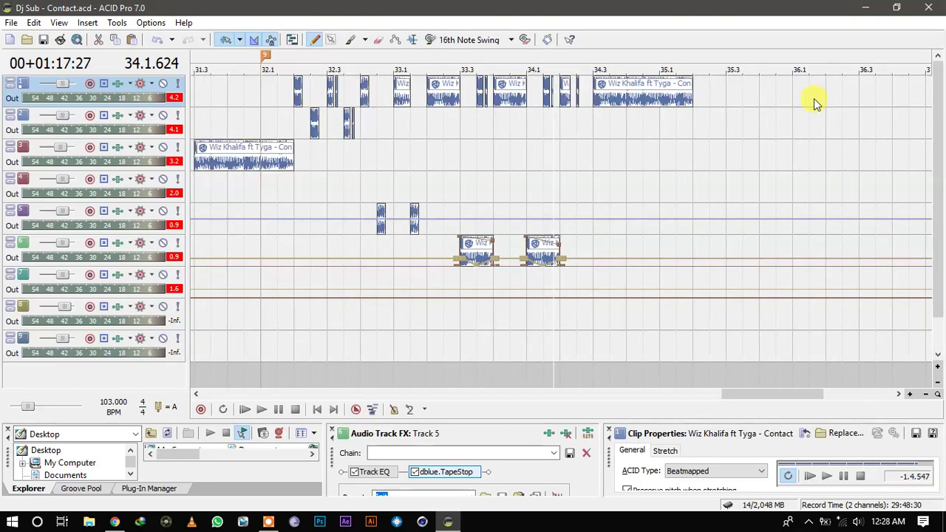
{"action": "scroll", "coordinate": [814, 99], "scroll_direction": "down", "scroll_amount": 2}
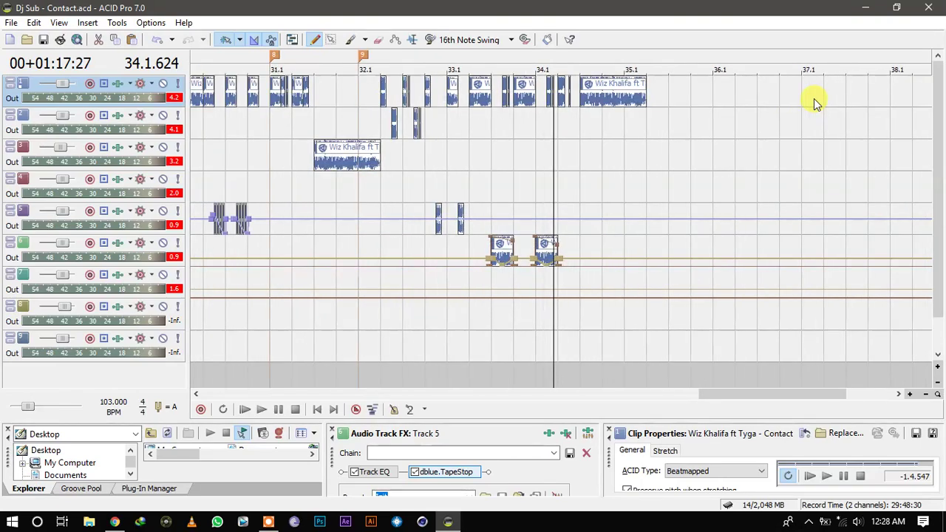
{"action": "left_click", "coordinate": [296, 147]}
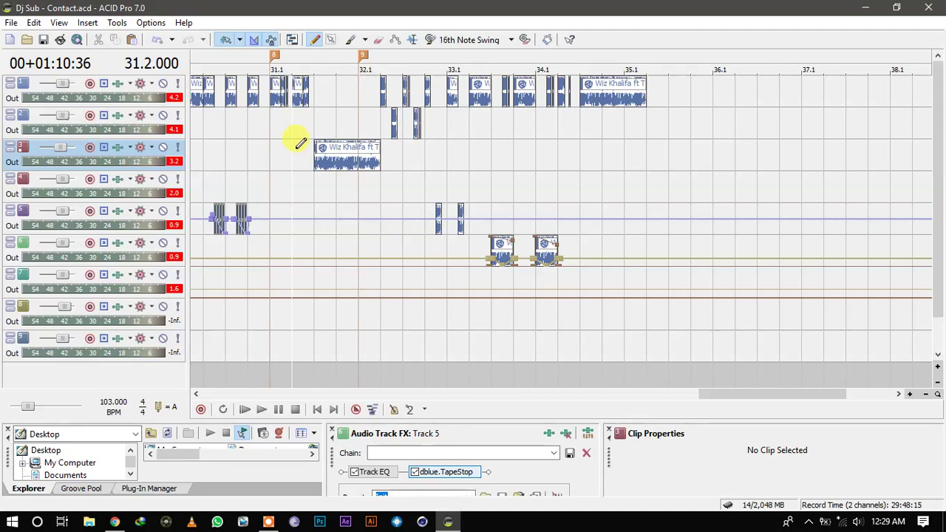
{"action": "key", "text": "space"}
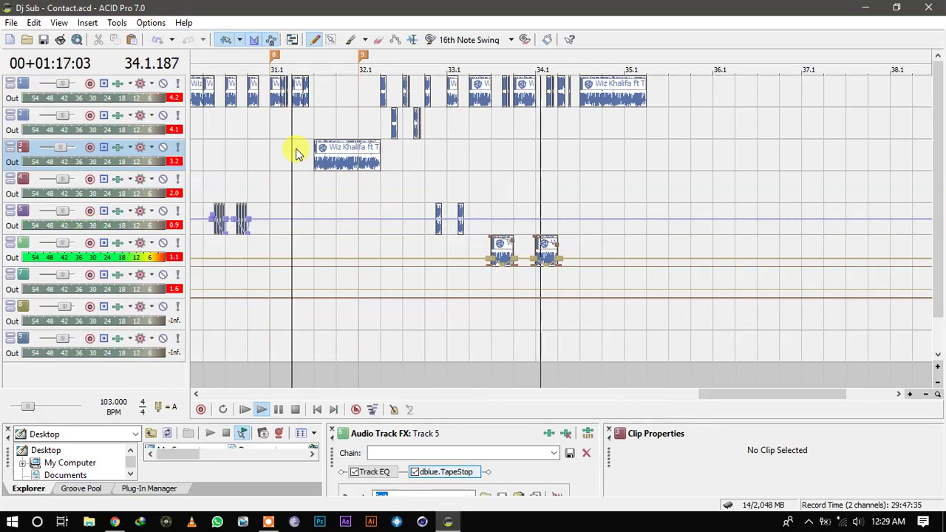
{"action": "key", "text": "space"}
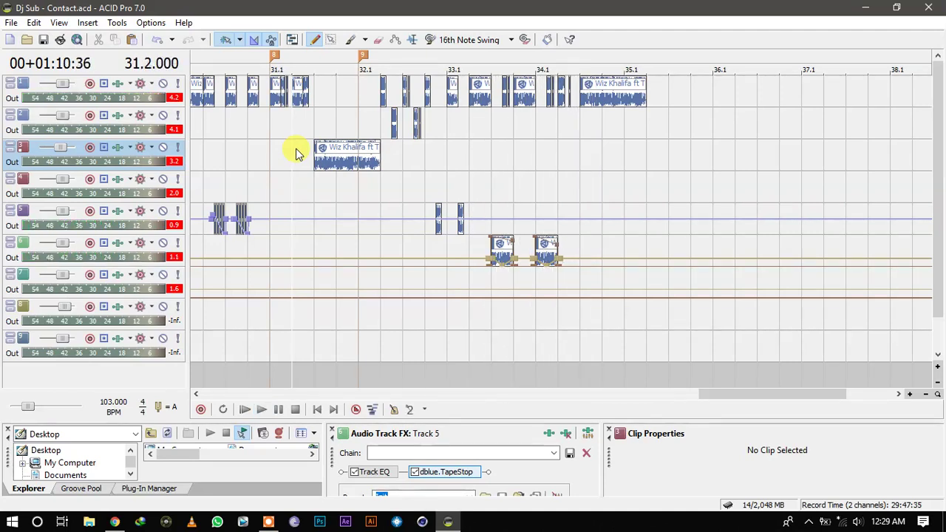
{"action": "left_click", "coordinate": [560, 95]}
{"action": "key", "text": "space"}
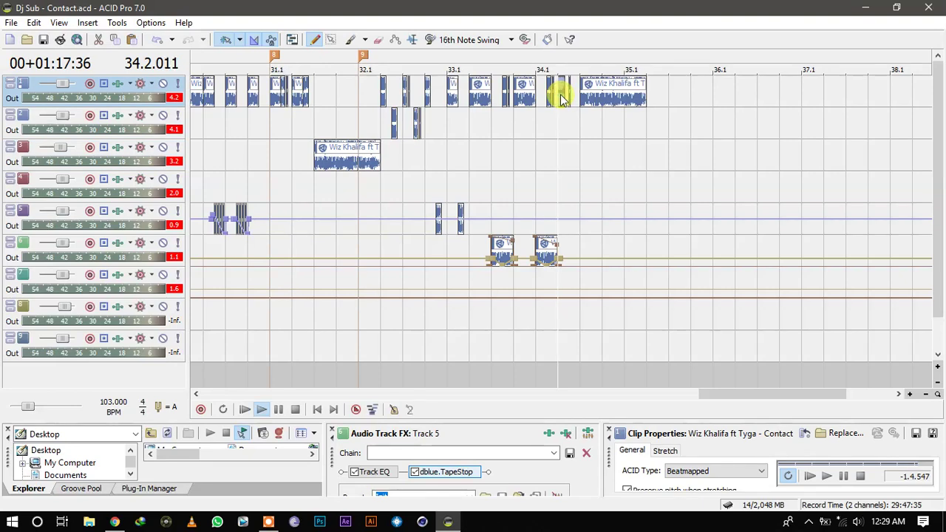
{"action": "key", "text": "space"}
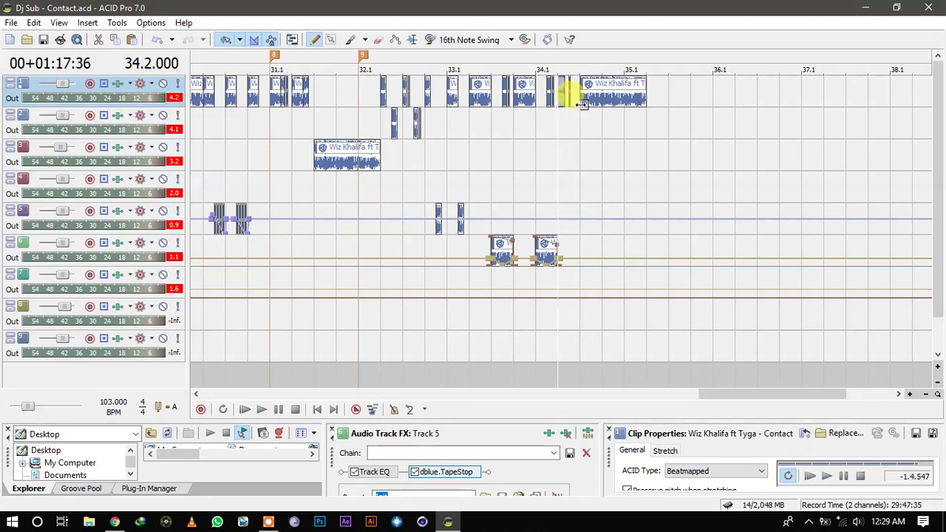
Trim the track 1 slice at 34.3.000 to end at 34.3.384, and copy the two short pieces from 34.1.384 to 34.3.384.
{"action": "left_click", "coordinate": [570, 96]}
{"action": "scroll", "coordinate": [580, 109], "scroll_direction": "up", "scroll_amount": 3}
{"action": "scroll", "coordinate": [580, 110], "scroll_direction": "up", "scroll_amount": 1}
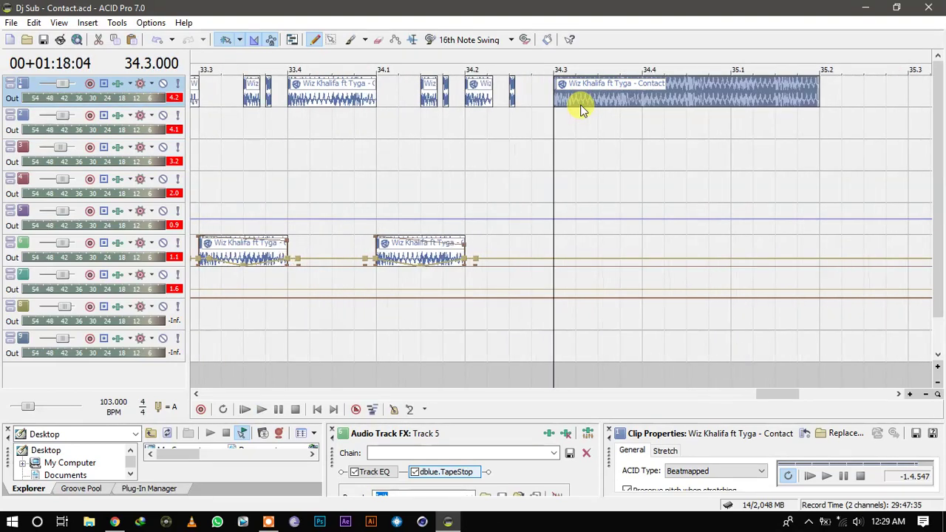
{"action": "left_click", "coordinate": [642, 105]}
{"action": "key", "text": "s"}
{"action": "key", "text": "Delete"}
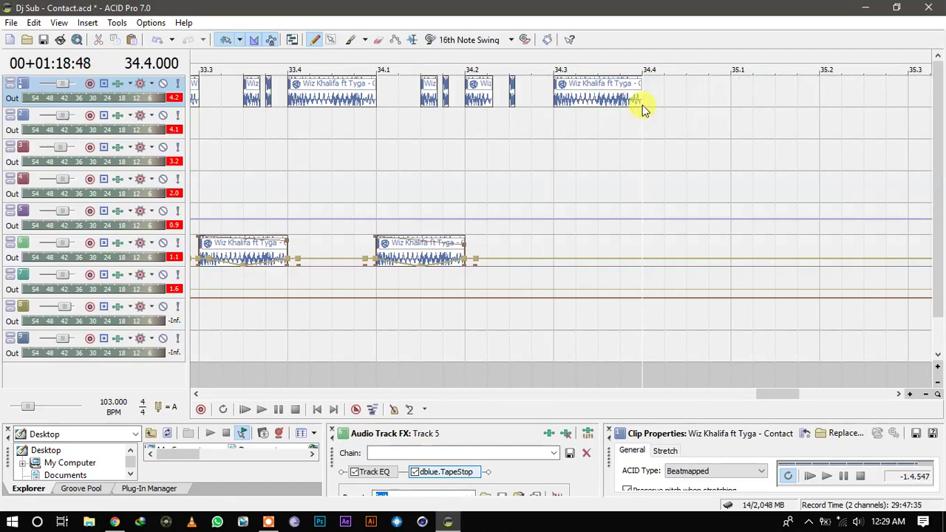
{"action": "left_click", "coordinate": [595, 104]}
{"action": "key", "text": "s"}
{"action": "key", "text": "Delete"}
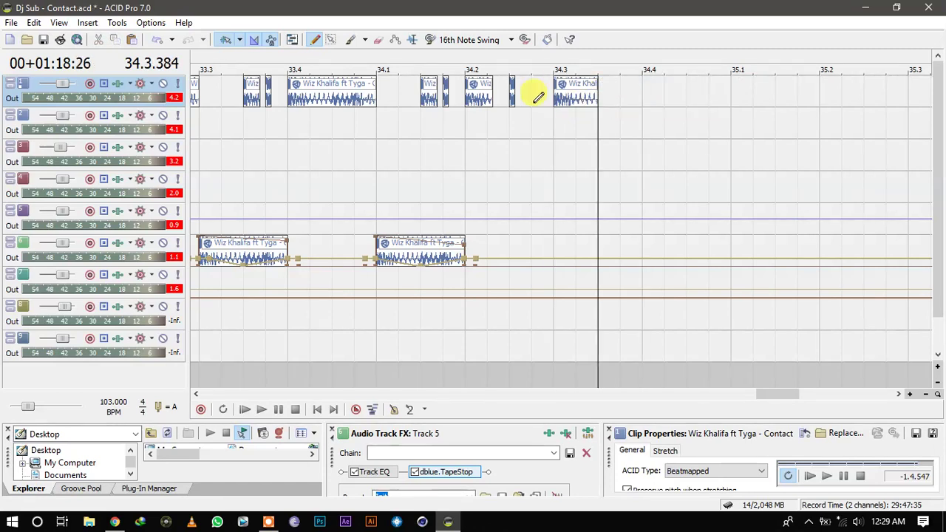
{"action": "left_click", "coordinate": [428, 98]}
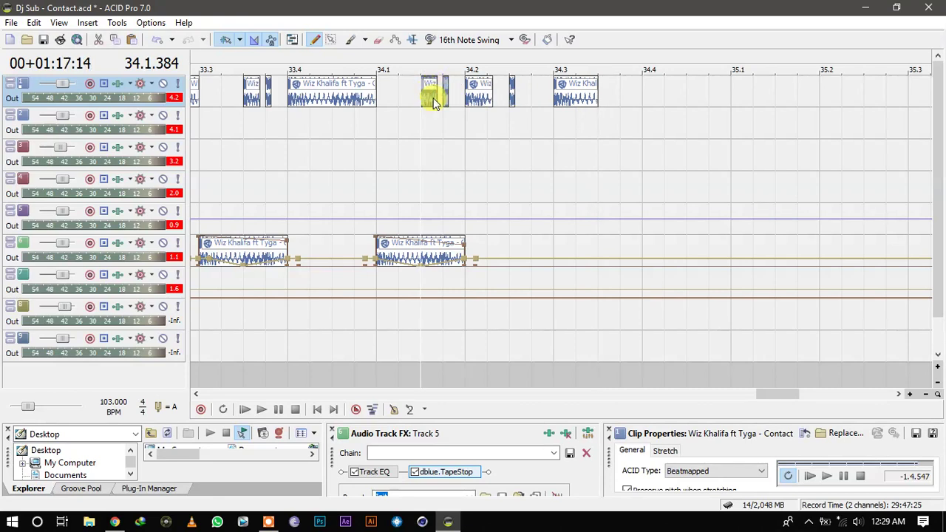
{"action": "left_click_drag", "start_coordinate": [434, 99], "coordinate": [621, 99]}
Place a 0.192-long piece of the start of the track 1 slice at 34.3.000 onto track 5 at 34.4.000.
{"action": "left_click_drag", "start_coordinate": [550, 82], "coordinate": [643, 94]}
{"action": "key", "text": "s"}
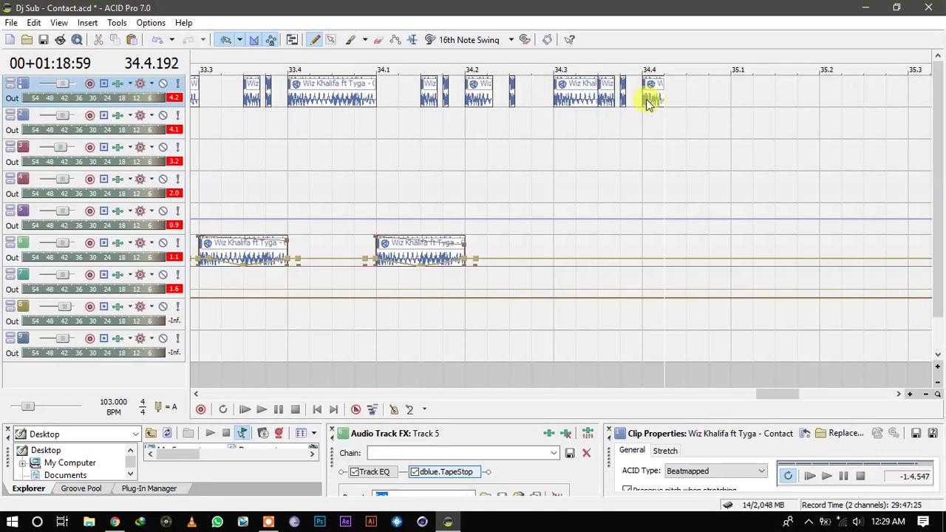
{"action": "left_click", "coordinate": [646, 99]}
{"action": "key", "text": "Delete"}
{"action": "left_click", "coordinate": [643, 213]}
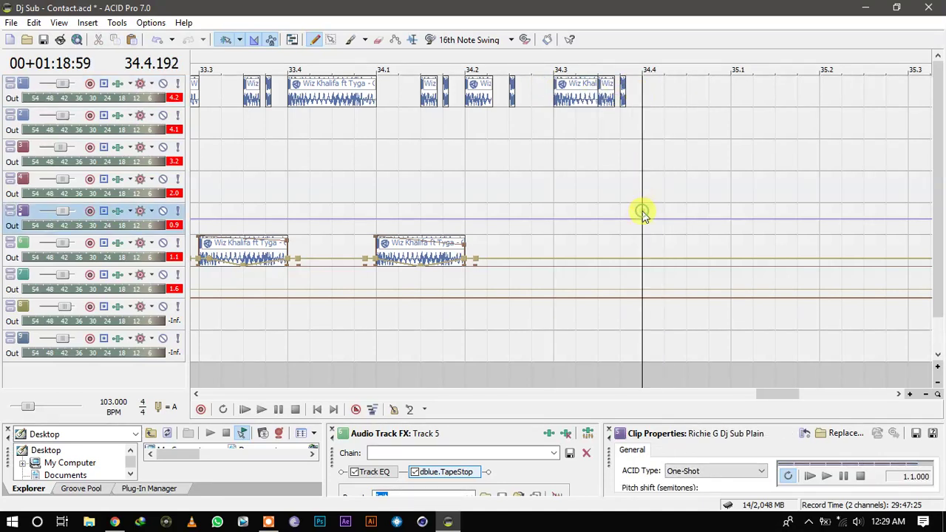
{"action": "left_click", "coordinate": [643, 214]}
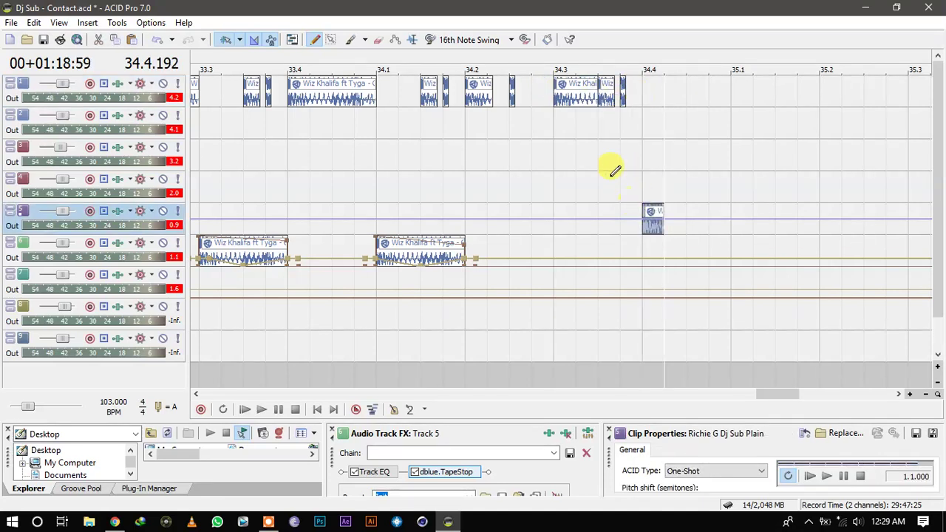
Copy the two short track 1 pieces from 34.3.384 to 34.4.384, and the track 5 piece to 35.1.000 with pitch -1.
{"action": "left_click", "coordinate": [600, 92]}
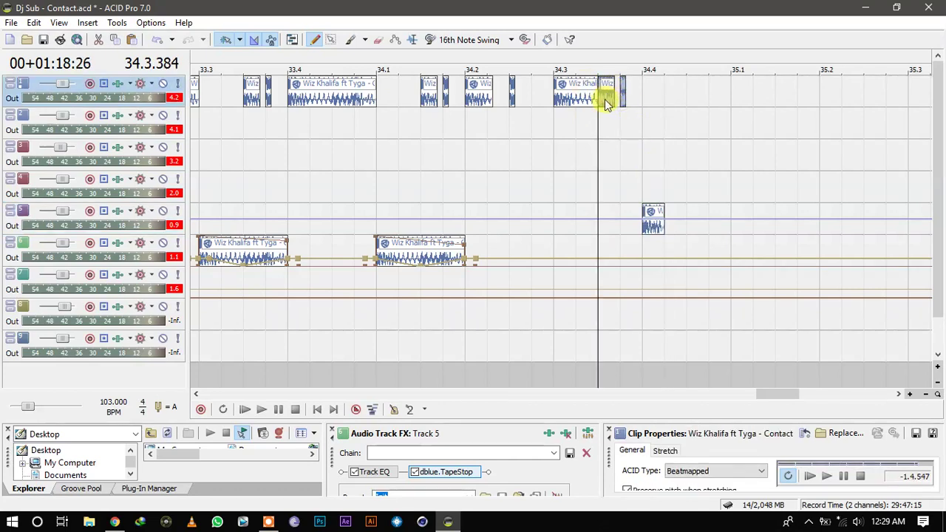
{"action": "left_click", "coordinate": [689, 93]}
{"action": "left_click", "coordinate": [561, 101]}
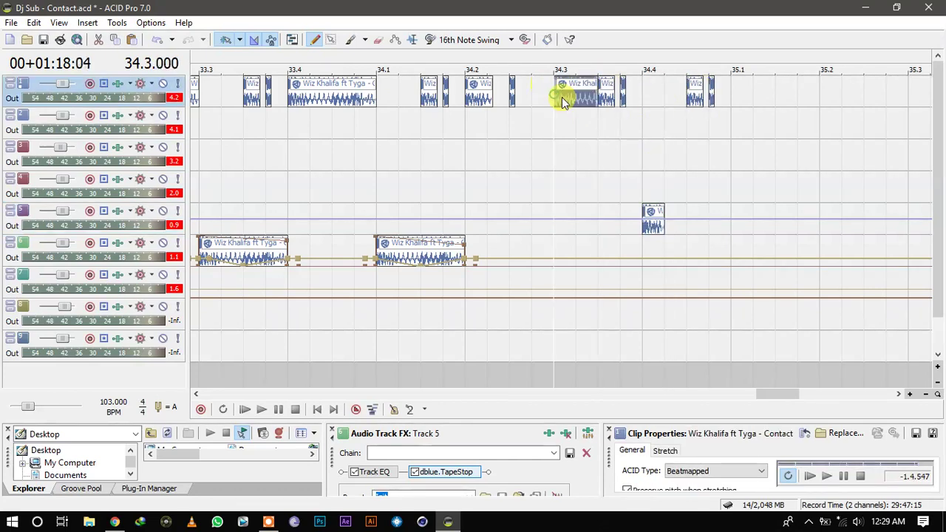
{"action": "left_click", "coordinate": [606, 101]}
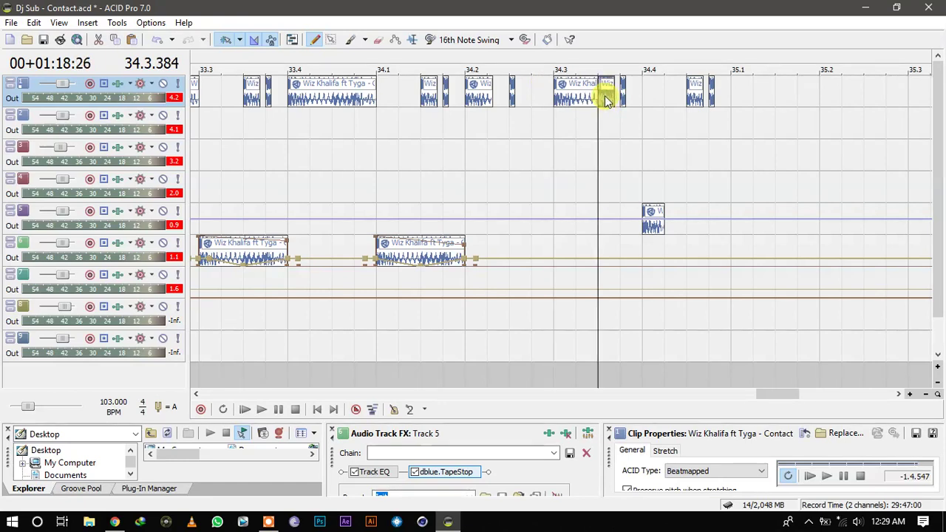
{"action": "left_click", "coordinate": [651, 225]}
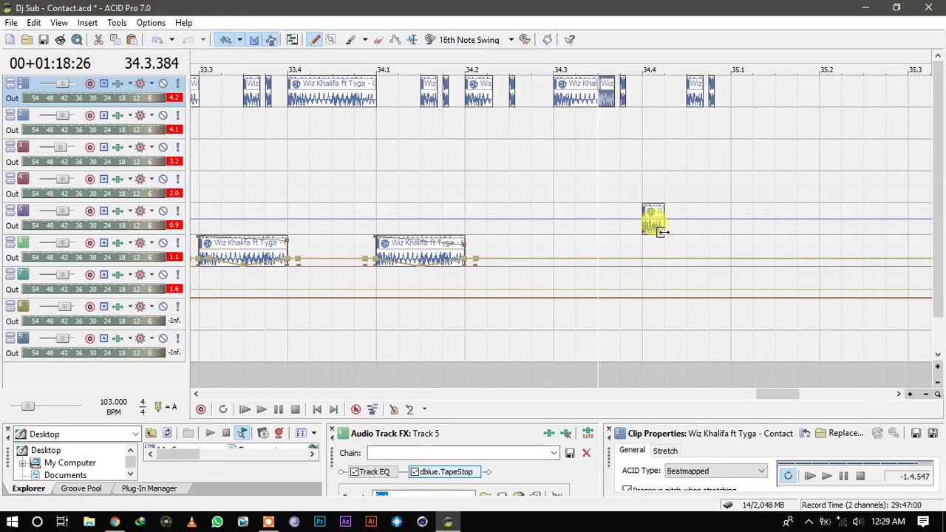
{"action": "left_click", "coordinate": [743, 231]}
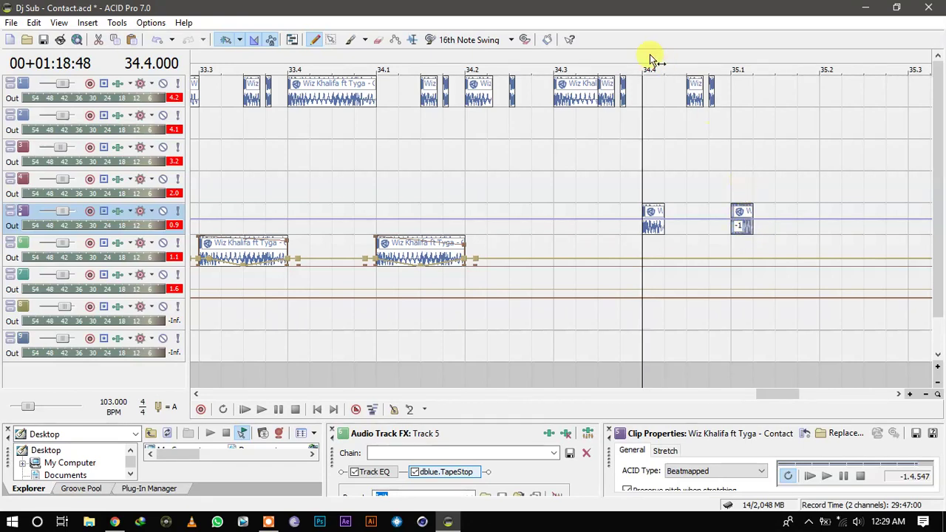
Copy the track 1 slice at 34.3.000 to 35.2.000, and extend its end past 35.3.000.
{"action": "left_click", "coordinate": [559, 101]}
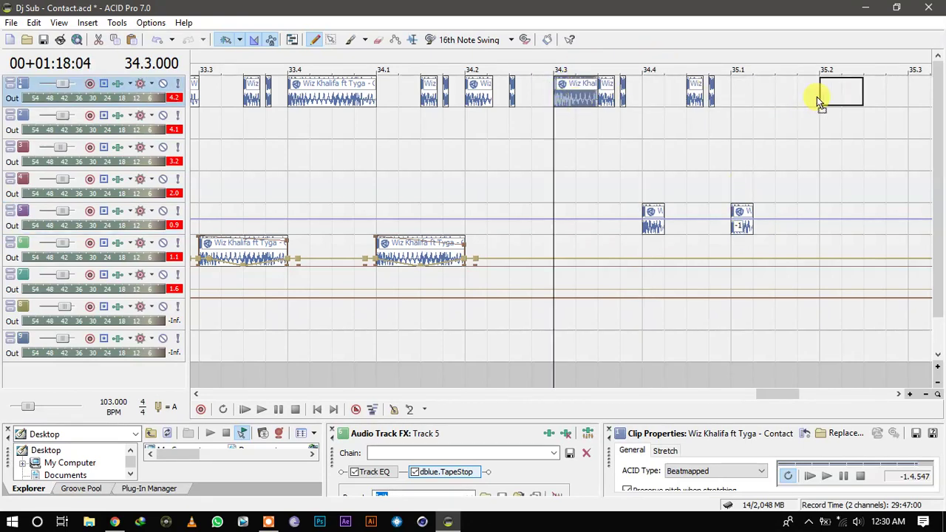
{"action": "left_click_drag", "start_coordinate": [835, 96], "coordinate": [943, 81]}
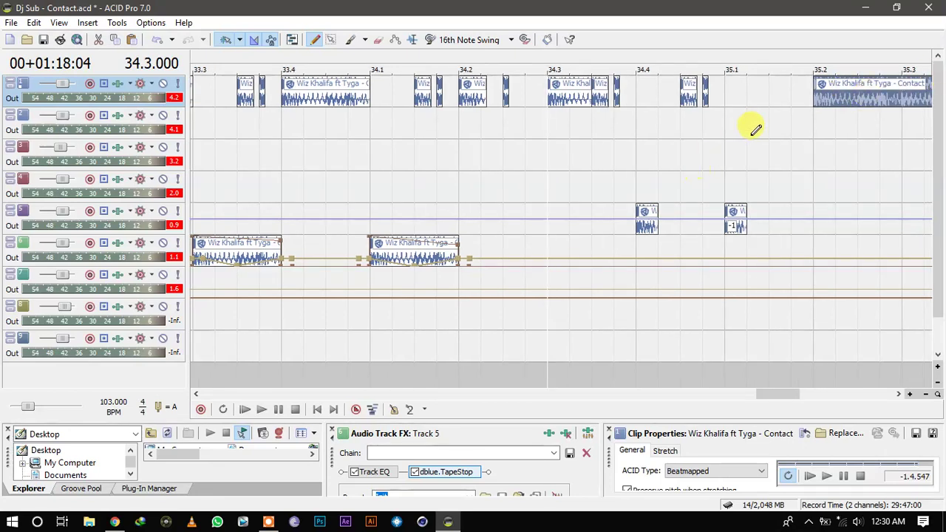
Copy the track 5 piece at 35.1.000 to 35.1.384, and set the copy's pitch to -2.
{"action": "left_click", "coordinate": [736, 228]}
{"action": "left_click", "coordinate": [773, 222]}
{"action": "left_click_drag", "start_coordinate": [788, 211], "coordinate": [786, 219]}
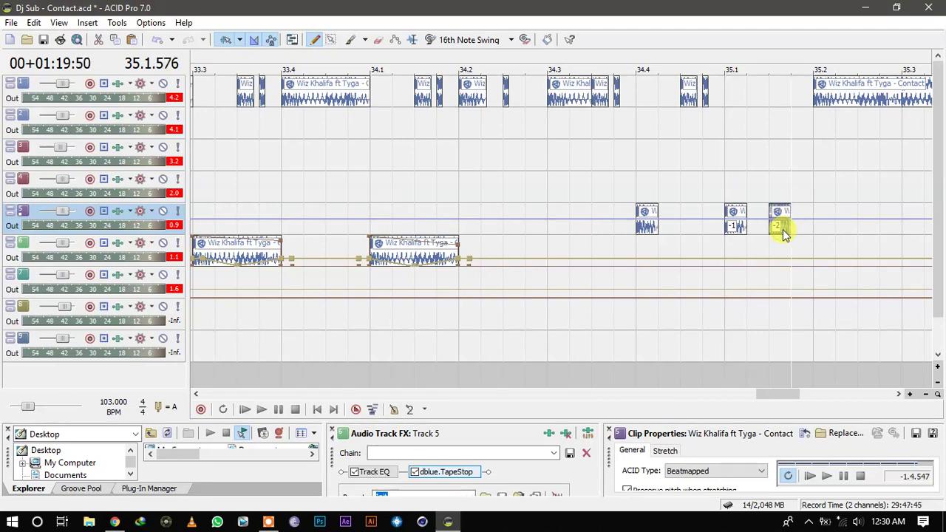
Play the arrangement twice from 33.2.000 to review the newly placed slices on tracks 1, 5 and 6.
{"action": "scroll", "coordinate": [783, 229], "scroll_direction": "down", "scroll_amount": 4}
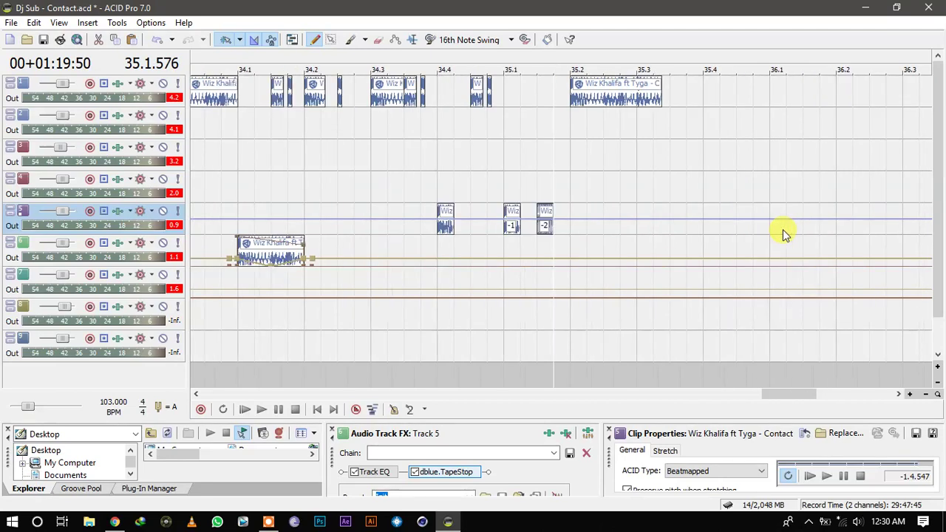
{"action": "left_click", "coordinate": [300, 172]}
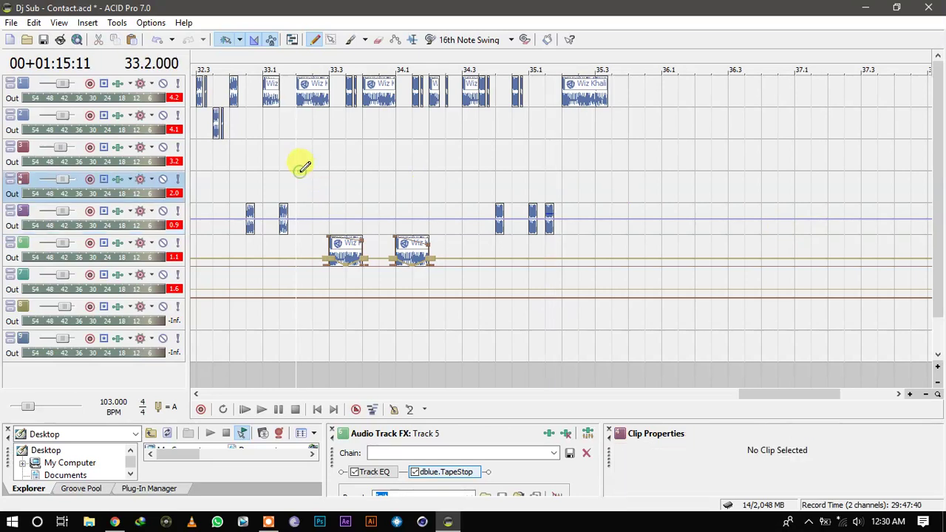
{"action": "key", "text": "space"}
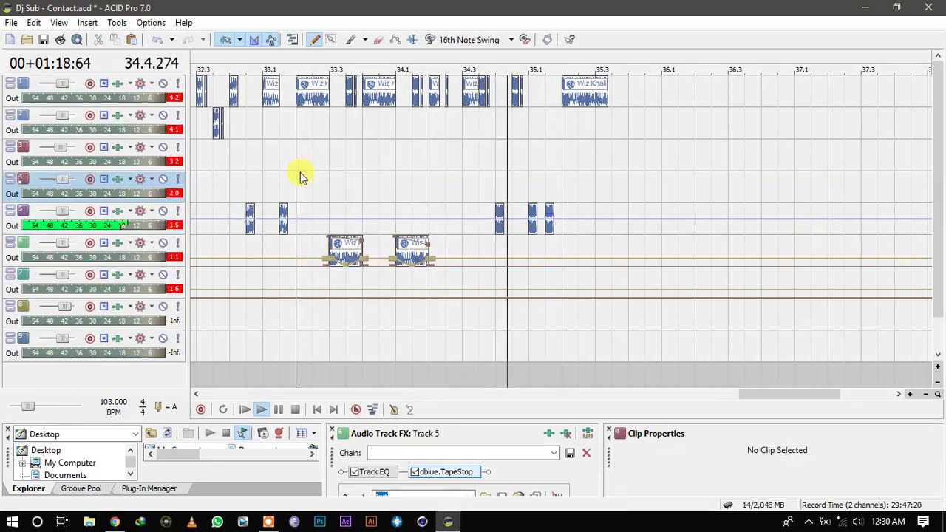
{"action": "key", "text": "space"}
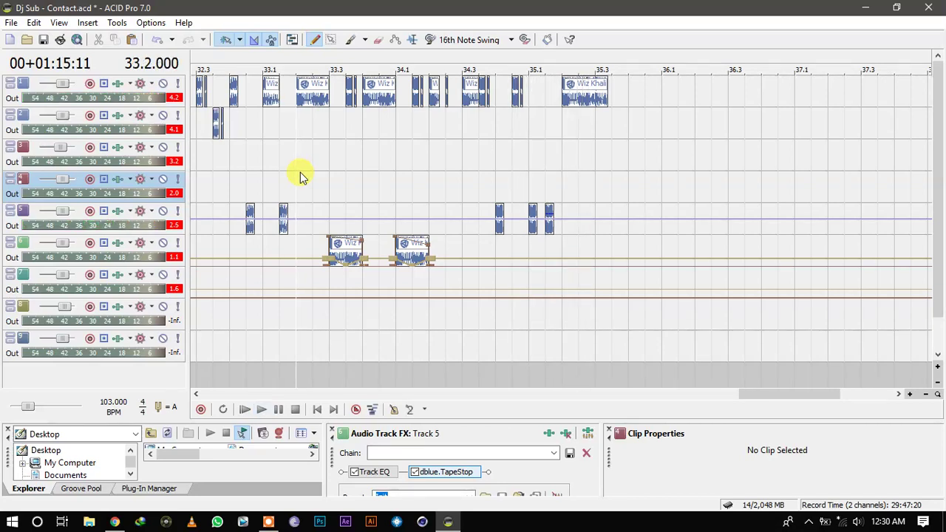
{"action": "key", "text": "space"}
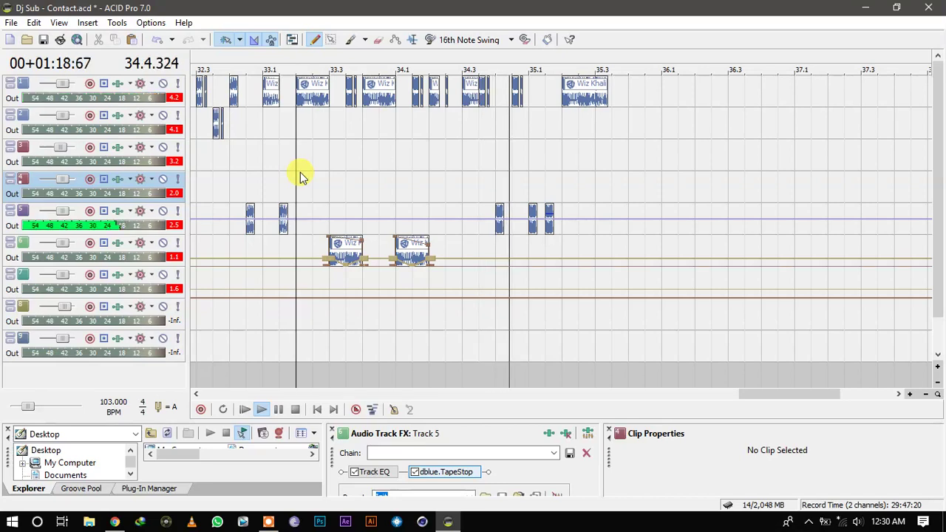
{"action": "key", "text": "space"}
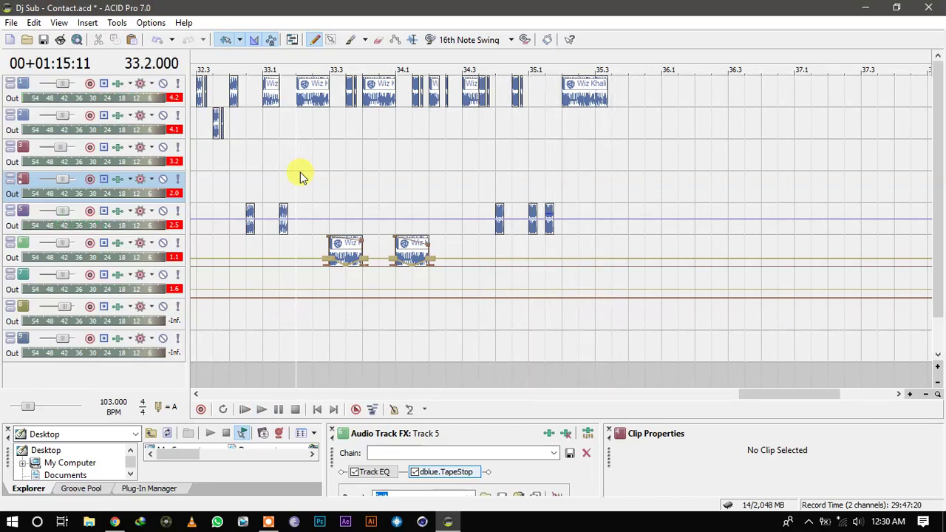
Play the Contact arrangement from 23.1.000, and extend the last track 1 slice to about bar 38.1 during playback.
{"action": "left_click", "coordinate": [268, 522]}
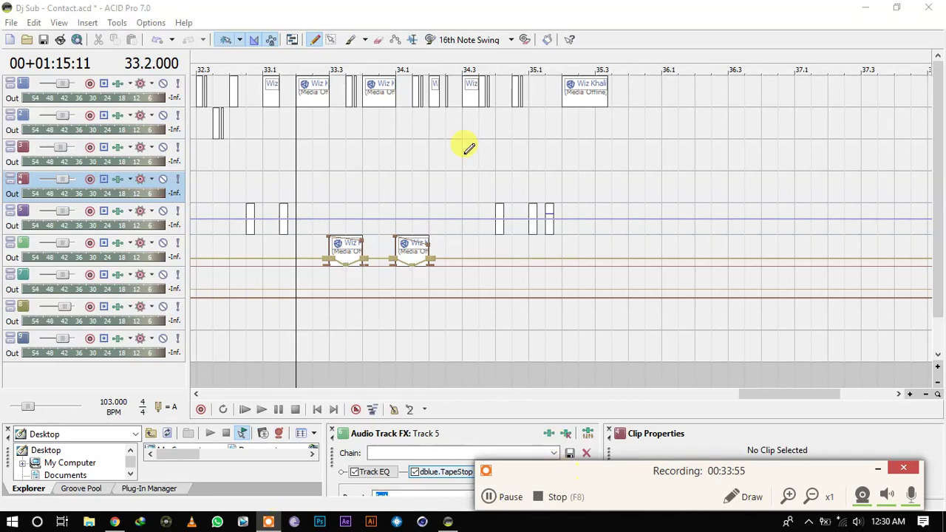
{"action": "left_click", "coordinate": [359, 186]}
{"action": "scroll", "coordinate": [360, 189], "scroll_direction": "down", "scroll_amount": 5}
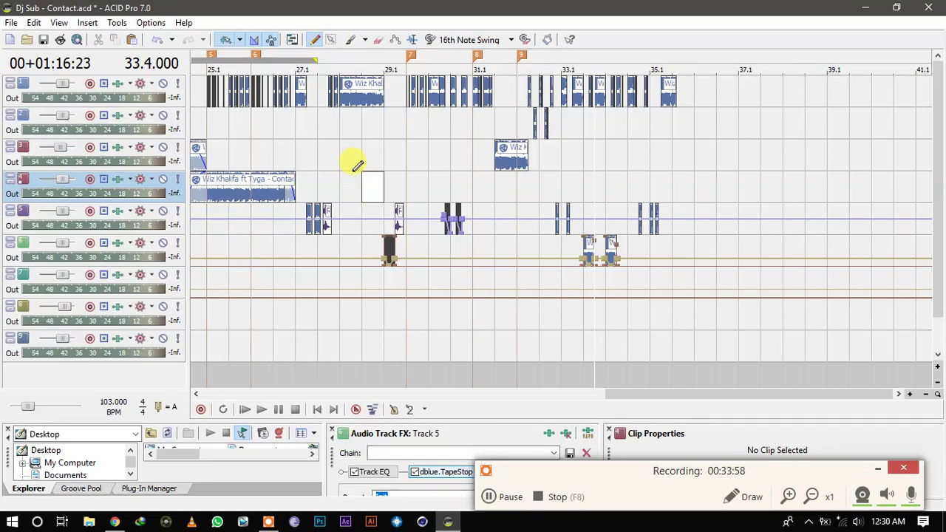
{"action": "scroll", "coordinate": [357, 165], "scroll_direction": "down", "scroll_amount": 2}
{"action": "left_click", "coordinate": [314, 150]}
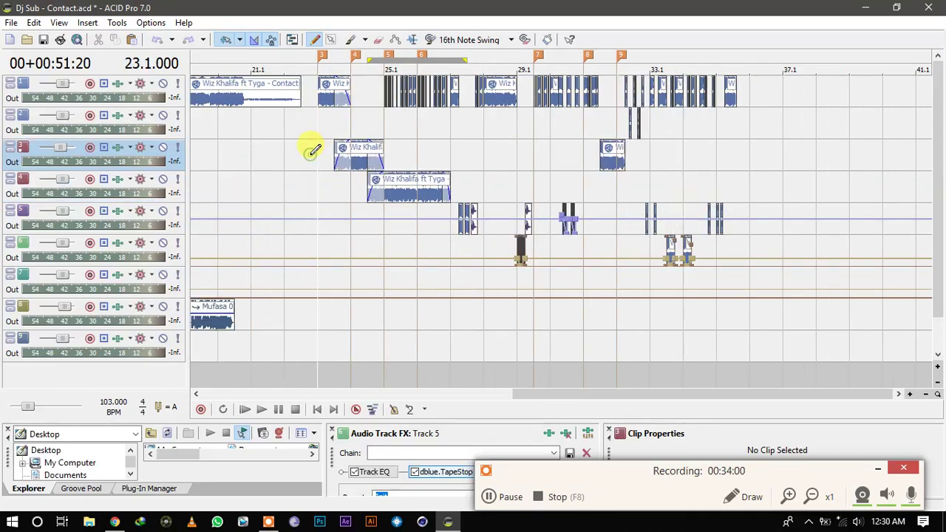
{"action": "key", "text": "space"}
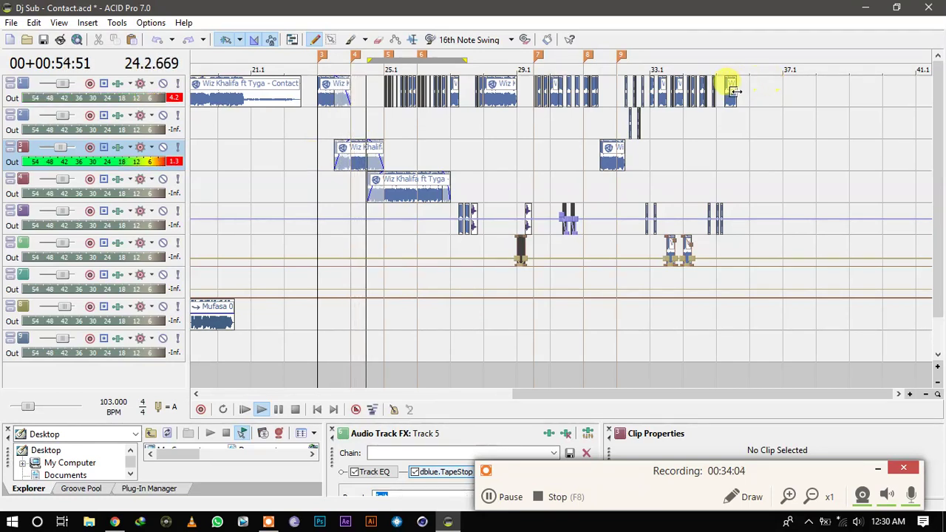
{"action": "left_click_drag", "start_coordinate": [734, 90], "coordinate": [817, 91]}
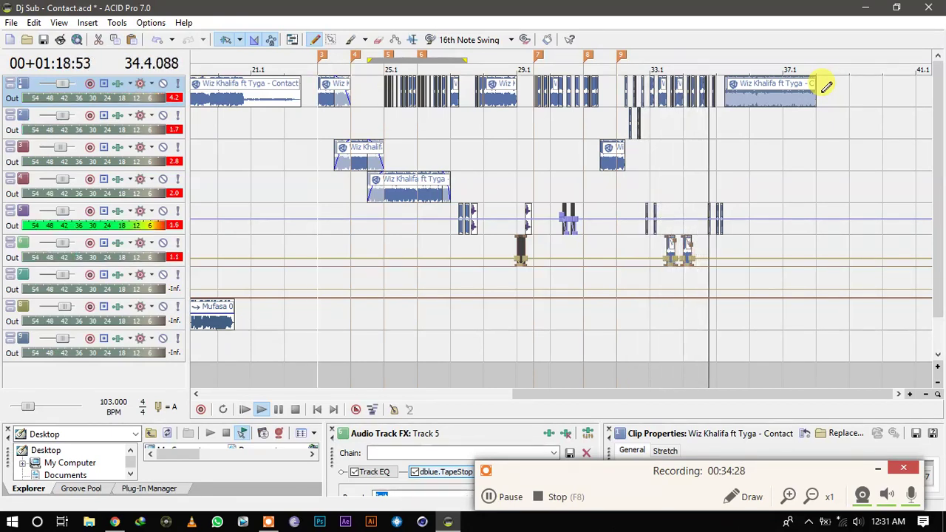
{"action": "key", "text": "space"}
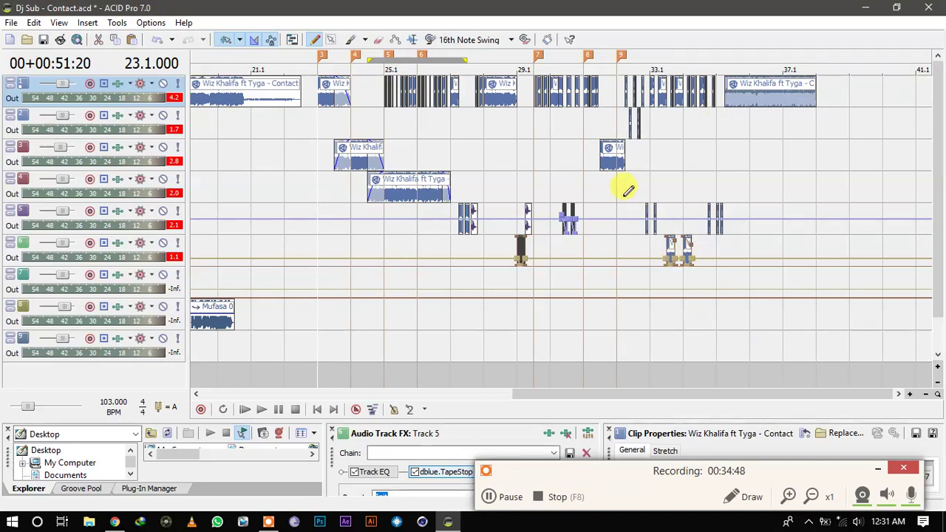
Start a new project, and open the existing "we fly" project from the ACID Pro 7.0 Projects folder.
{"action": "left_click", "coordinate": [10, 40]}
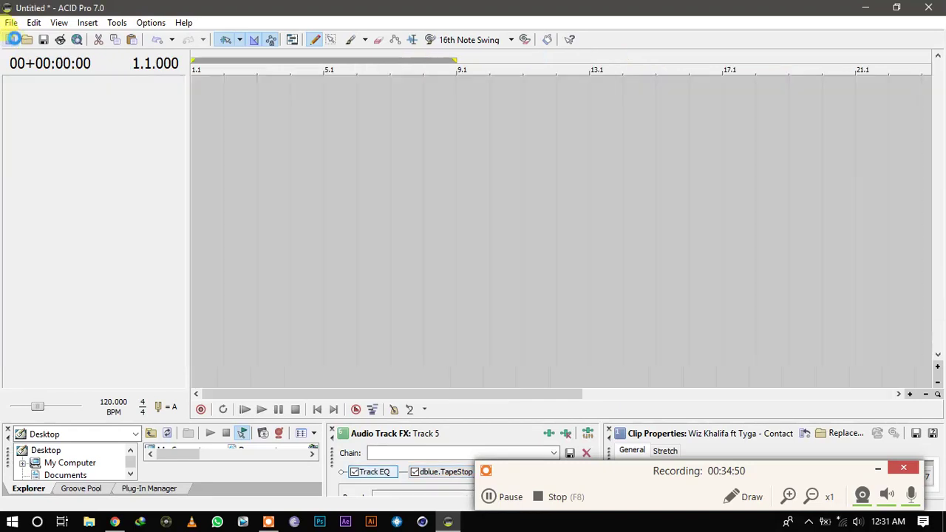
{"action": "left_click", "coordinate": [27, 39]}
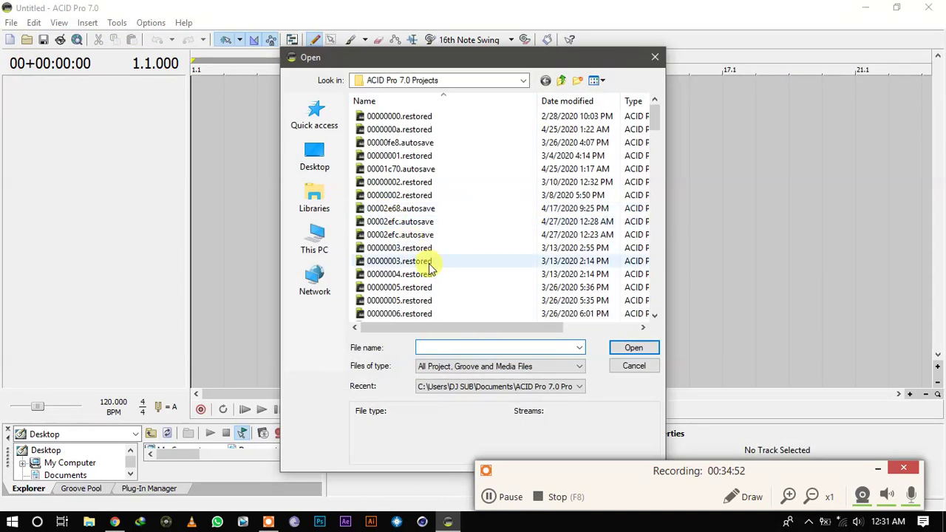
{"action": "left_click", "coordinate": [430, 262]}
{"action": "scroll", "coordinate": [431, 266], "scroll_direction": "down", "scroll_amount": 15}
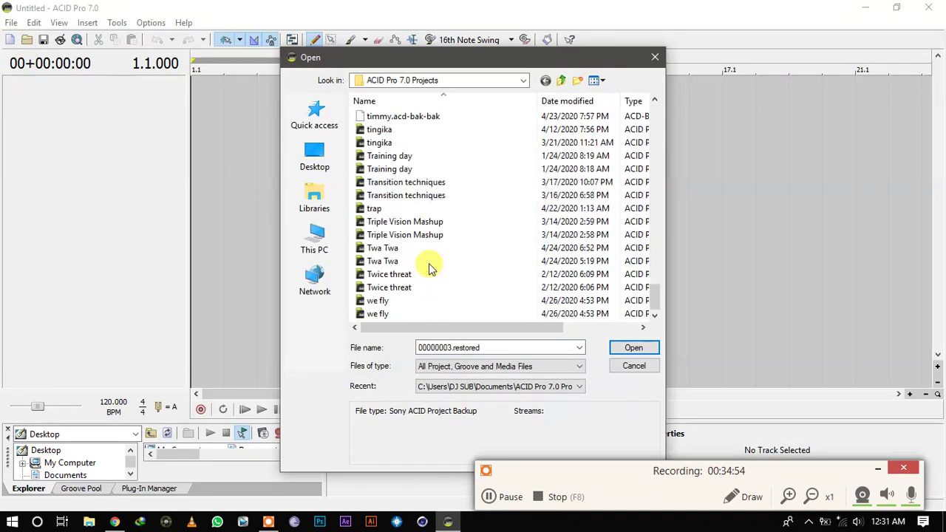
{"action": "left_click", "coordinate": [411, 302]}
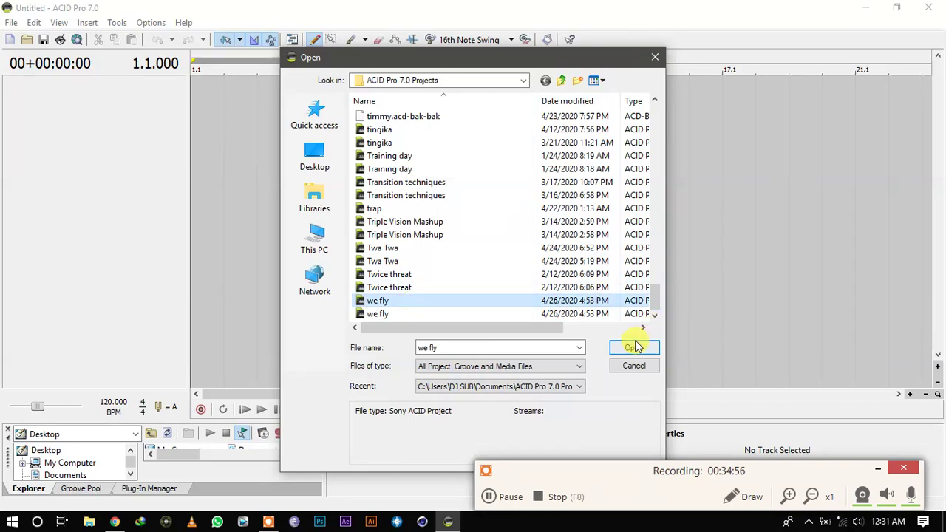
{"action": "left_click", "coordinate": [635, 348]}
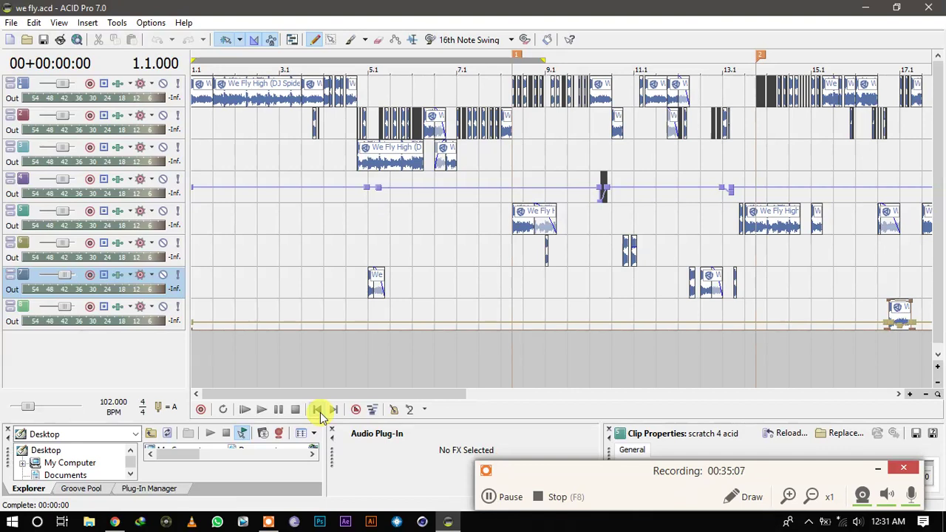
Play the "we fly" project from the start, following the playback to the end of the track 1 song around bar 26.
{"action": "left_click", "coordinate": [262, 410]}
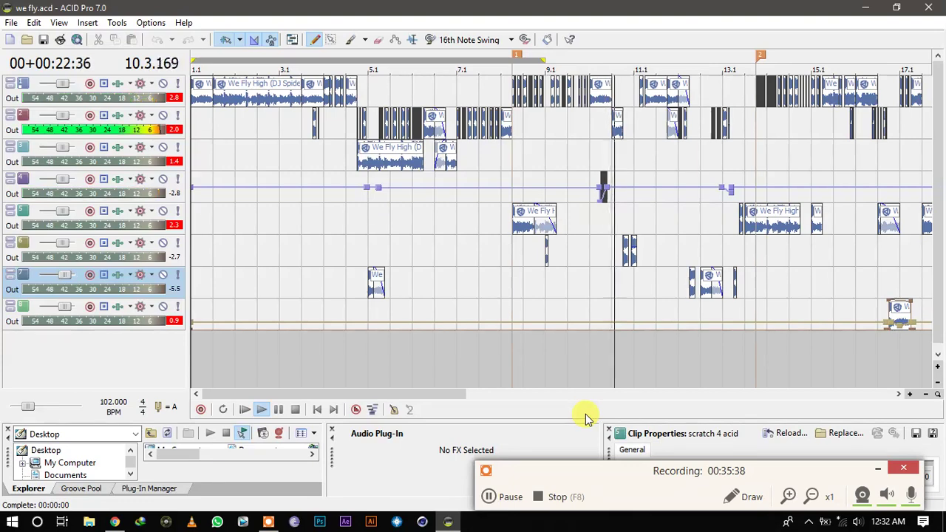
{"action": "left_click_drag", "start_coordinate": [450, 397], "coordinate": [526, 405]}
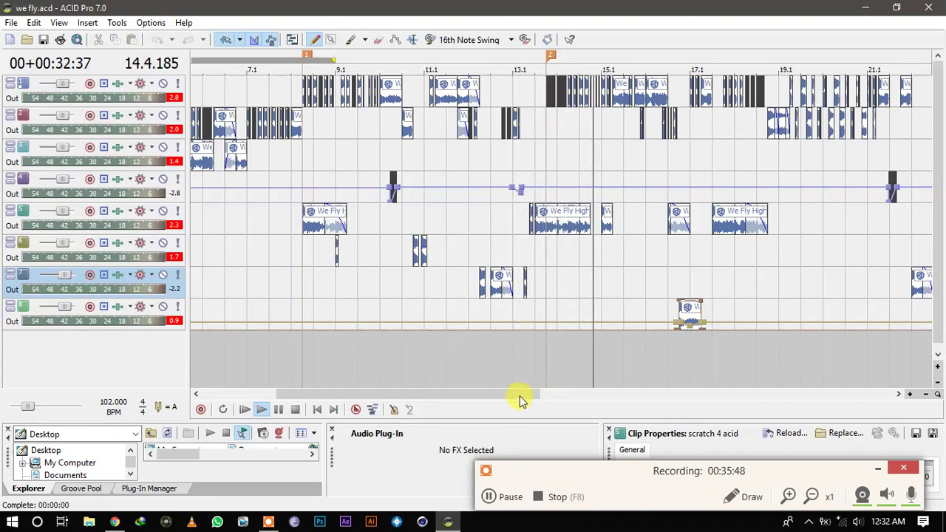
{"action": "left_click_drag", "start_coordinate": [520, 395], "coordinate": [561, 395]}
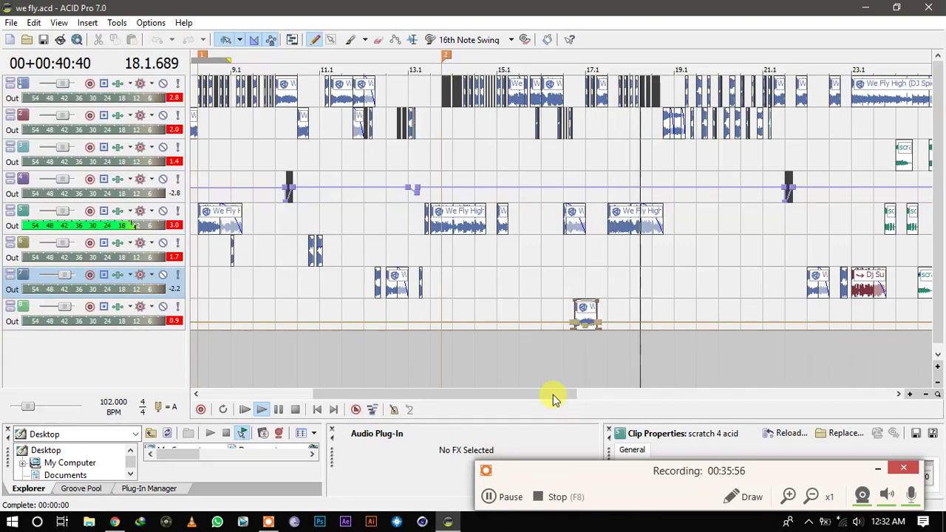
{"action": "left_click_drag", "start_coordinate": [553, 394], "coordinate": [600, 396]}
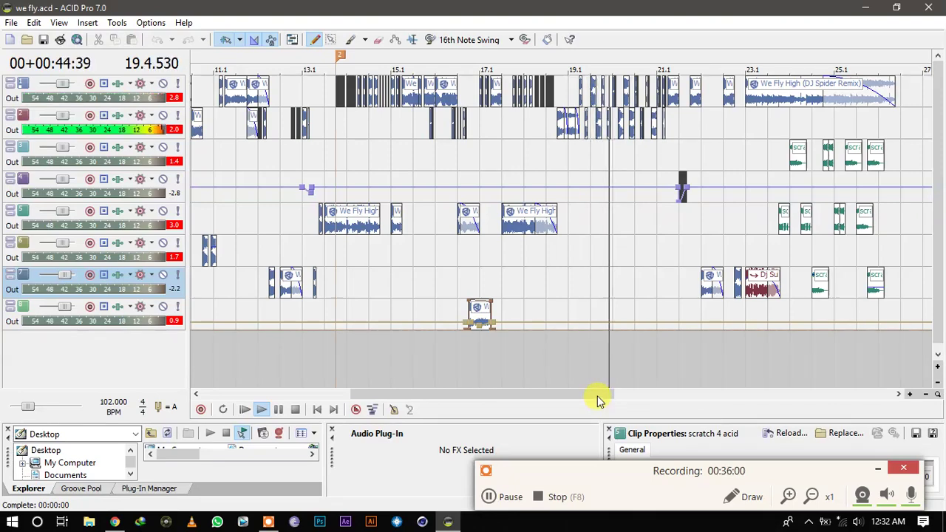
{"action": "left_click_drag", "start_coordinate": [591, 397], "coordinate": [643, 399]}
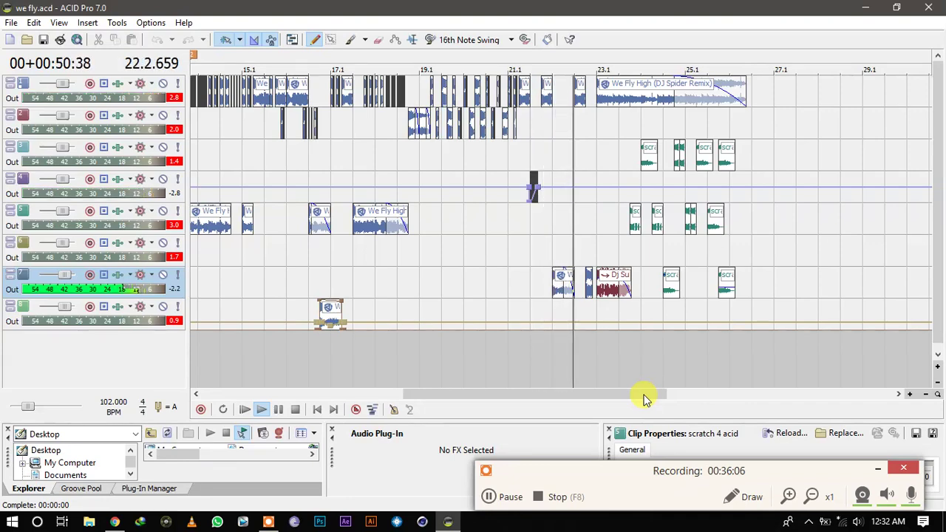
{"action": "left_click_drag", "start_coordinate": [643, 399], "coordinate": [680, 397]}
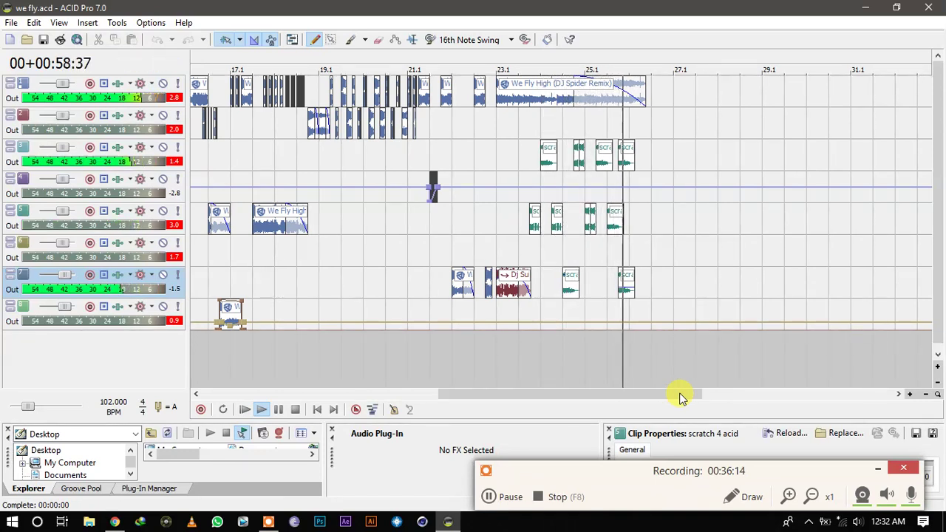
{"action": "left_click", "coordinate": [652, 278]}
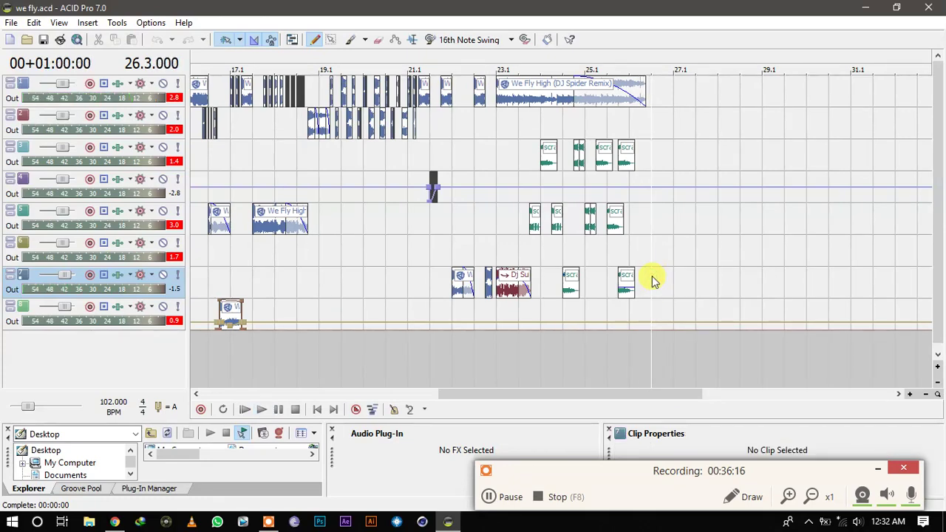
Replay the alternating slices on tracks 1 and 2 of the "we fly" project from 19.2.000.
{"action": "left_click", "coordinate": [342, 159]}
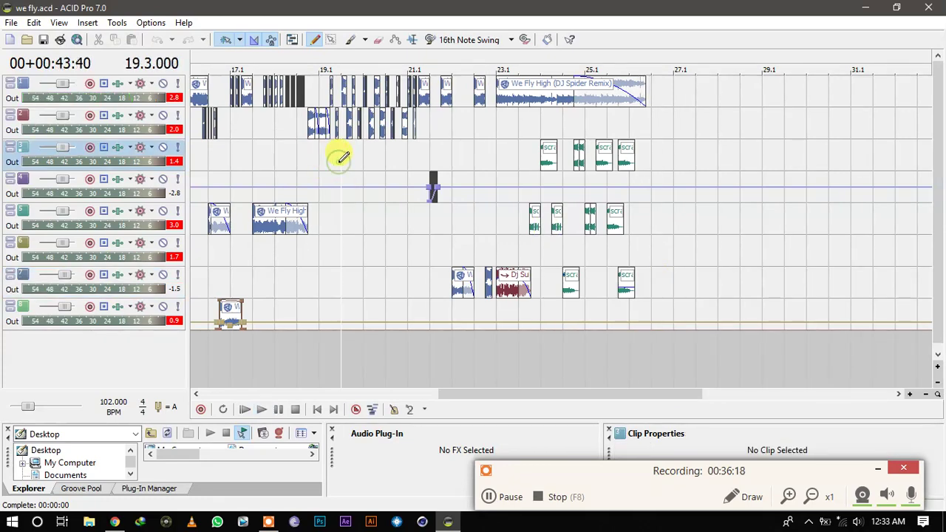
{"action": "scroll", "coordinate": [338, 166], "scroll_direction": "up", "scroll_amount": 1}
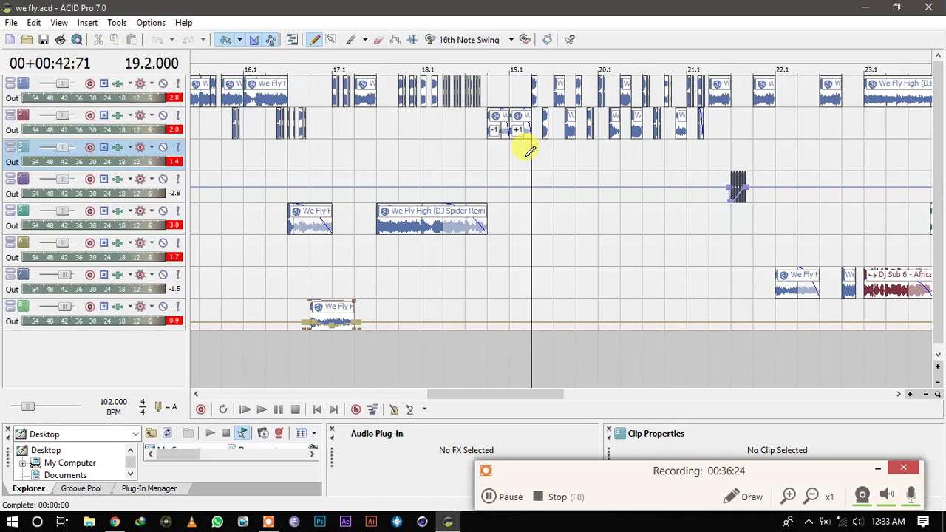
{"action": "key", "text": "space"}
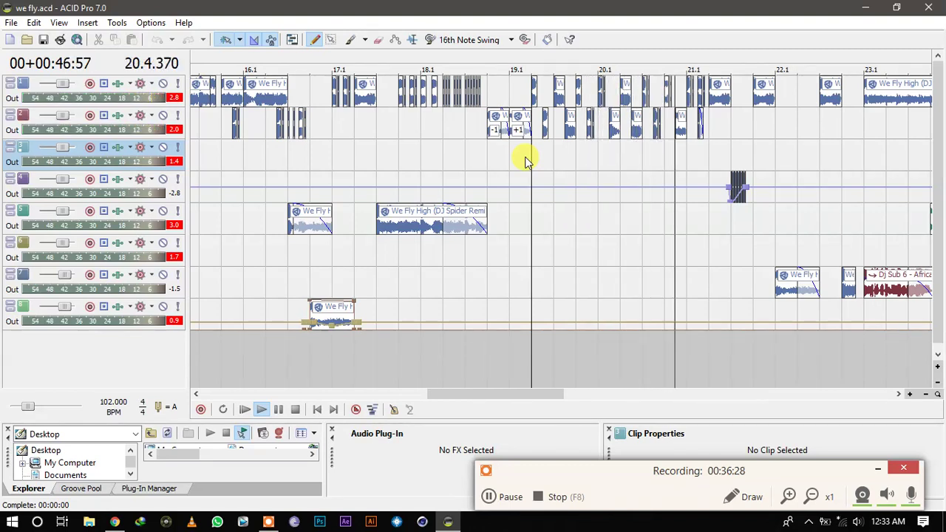
{"action": "key", "text": "space"}
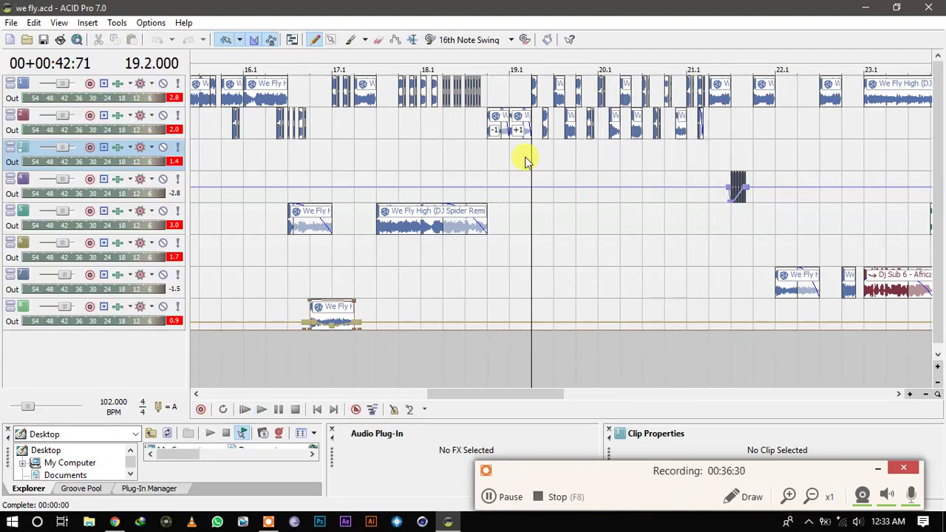
Open the "dj sub - church money" project, and enlarge the track area so all ten tracks fit.
{"action": "left_click", "coordinate": [27, 40]}
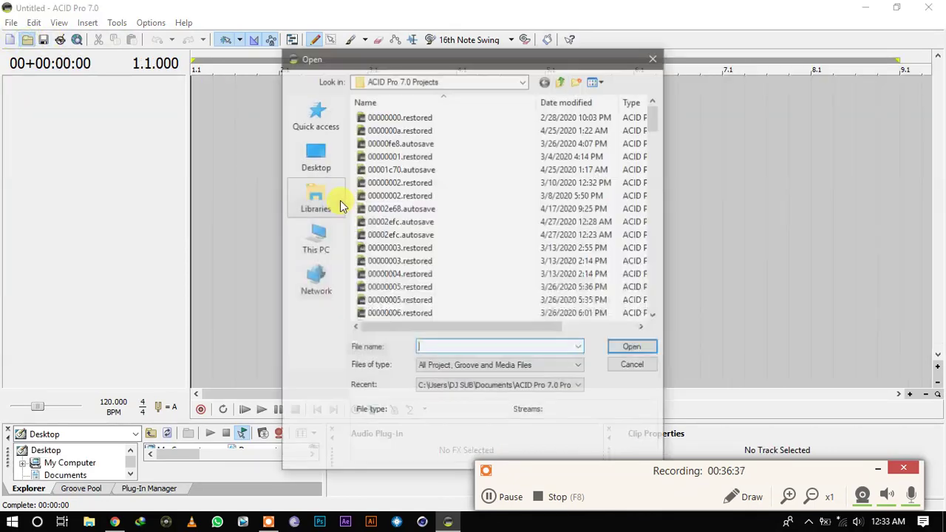
{"action": "left_click_drag", "start_coordinate": [657, 121], "coordinate": [653, 198]}
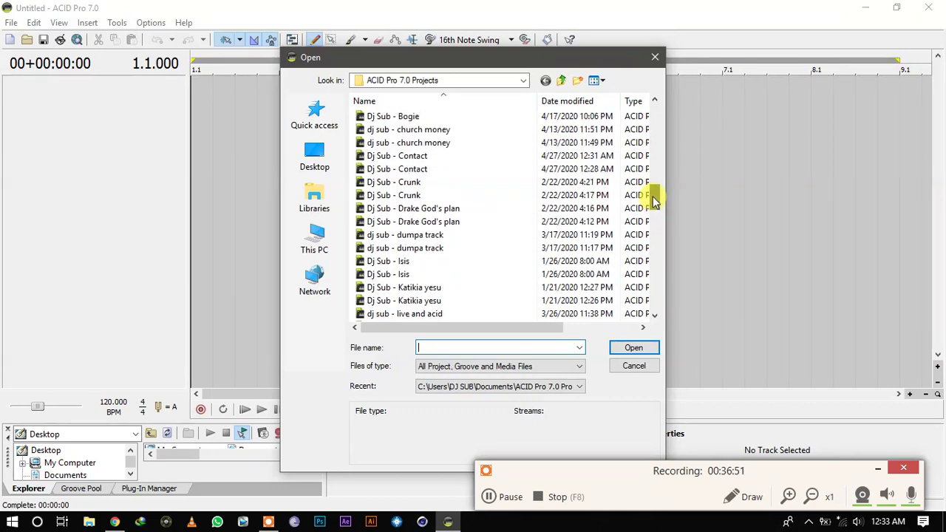
{"action": "left_click", "coordinate": [459, 134]}
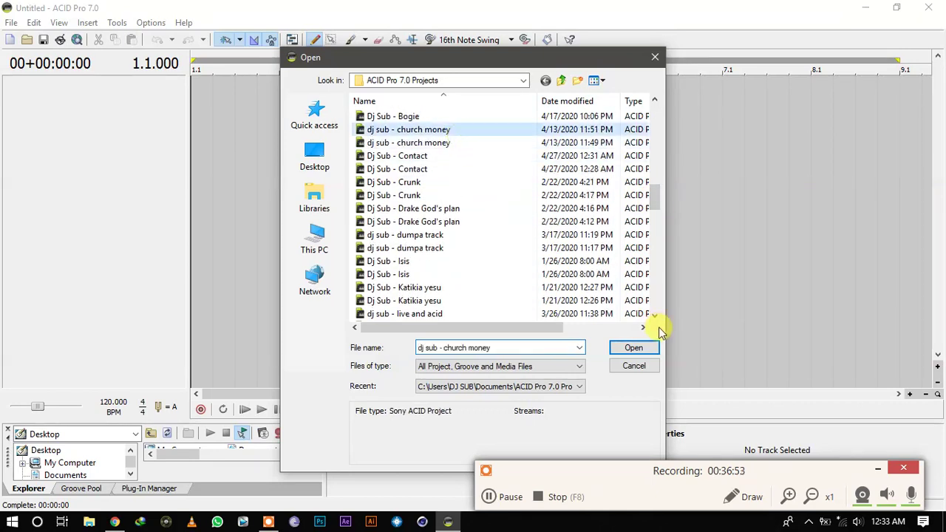
{"action": "left_click", "coordinate": [633, 347]}
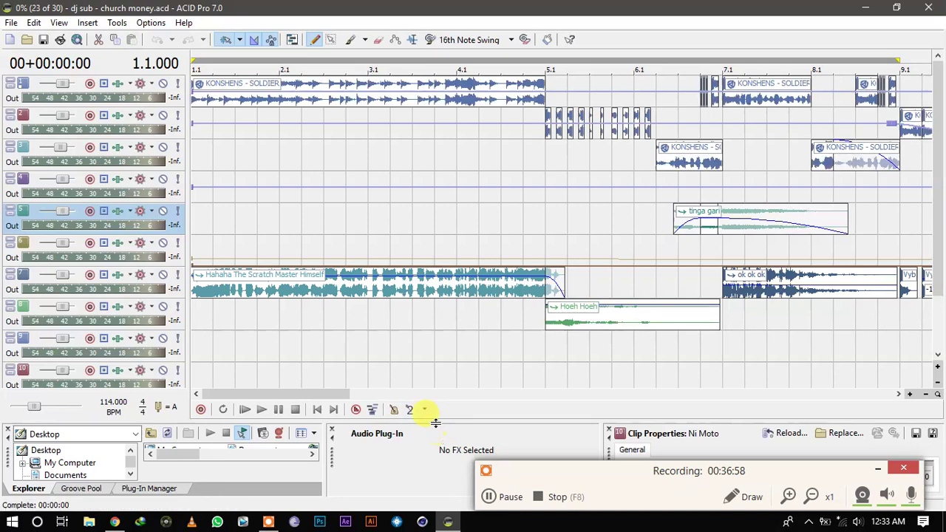
{"action": "left_click_drag", "start_coordinate": [428, 418], "coordinate": [439, 490]}
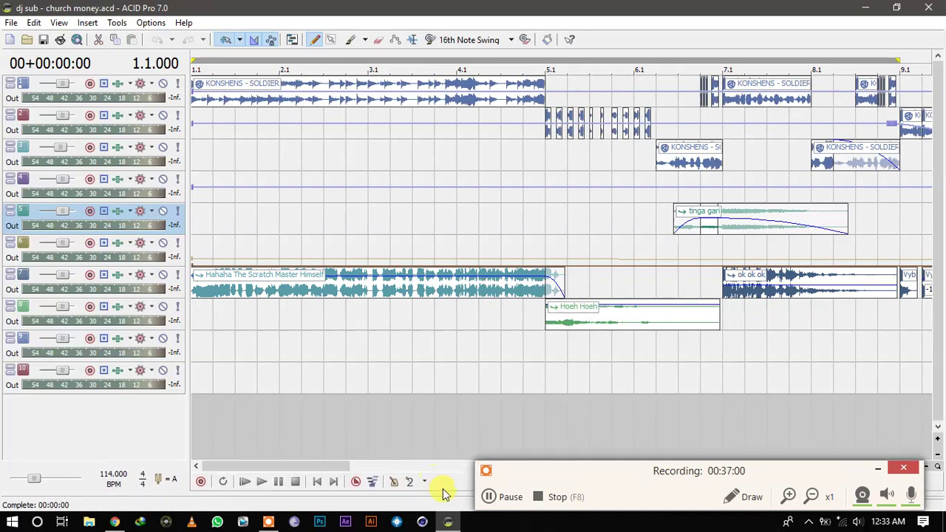
Play the "dj sub - church money" project from the start past bar 28, and stop the playback.
{"action": "left_click", "coordinate": [313, 481]}
{"action": "key", "text": "space"}
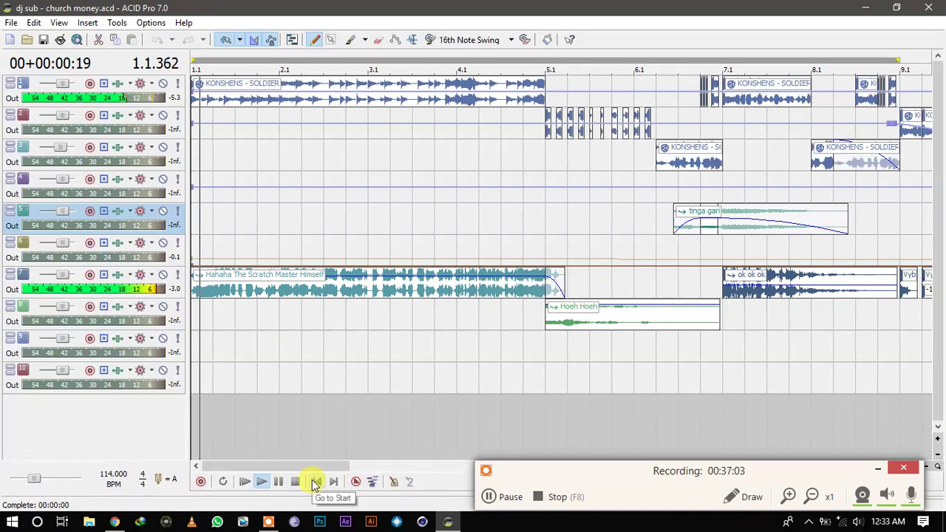
{"action": "key", "text": "Down"}
{"action": "key", "text": "Down"}
{"action": "key", "text": "Down"}
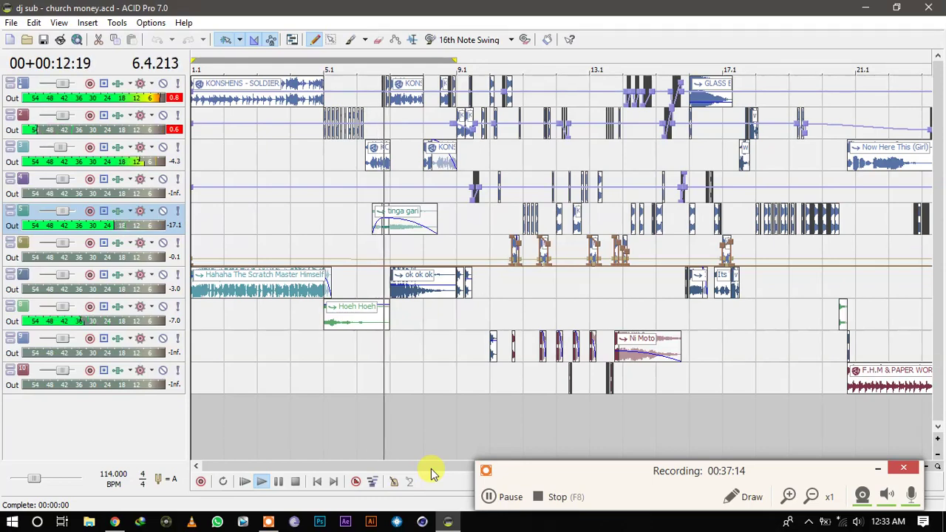
{"action": "left_click_drag", "start_coordinate": [434, 470], "coordinate": [463, 470]}
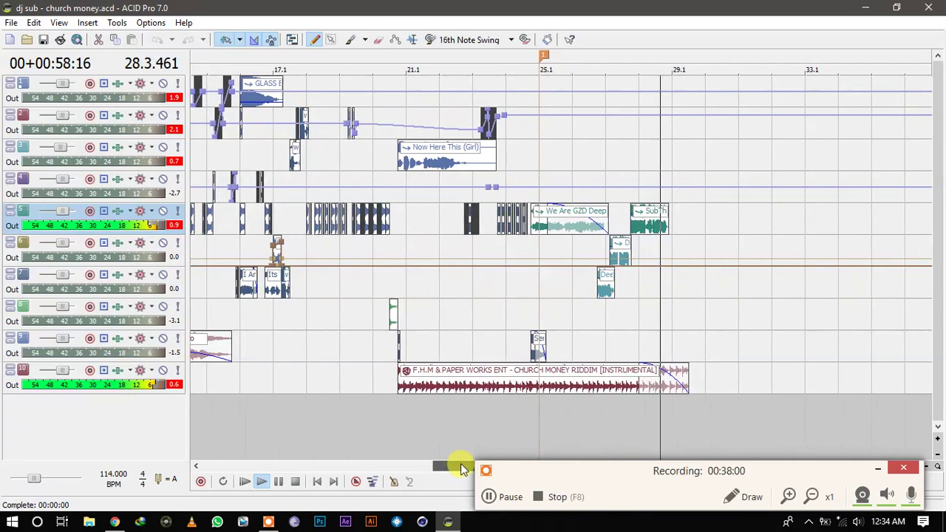
{"action": "left_click", "coordinate": [300, 482]}
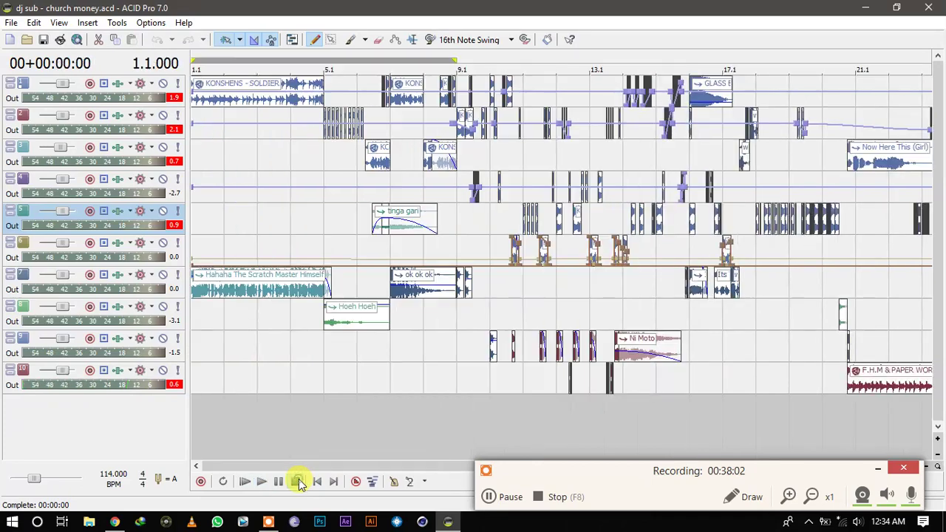
Place the playback cursor at 9.1.000 on track 9.
{"action": "left_click", "coordinate": [457, 366]}
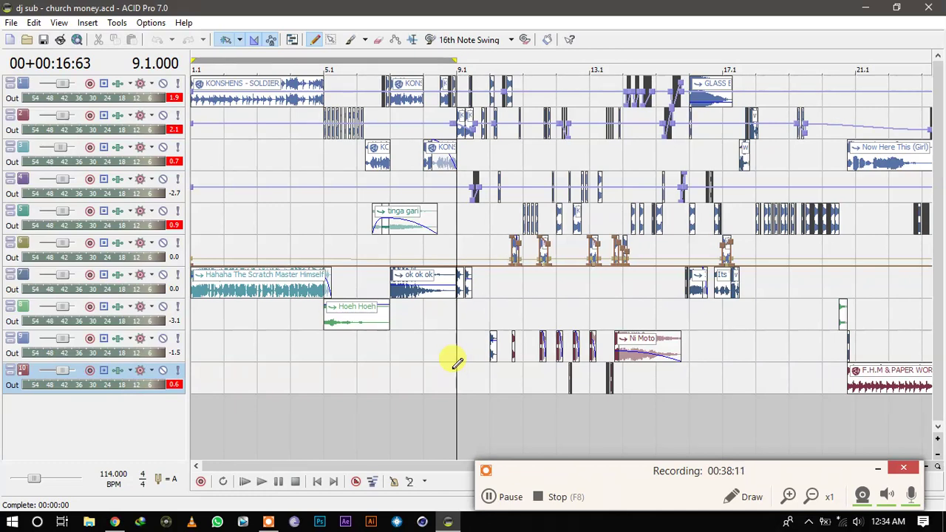
{"action": "left_click", "coordinate": [459, 344]}
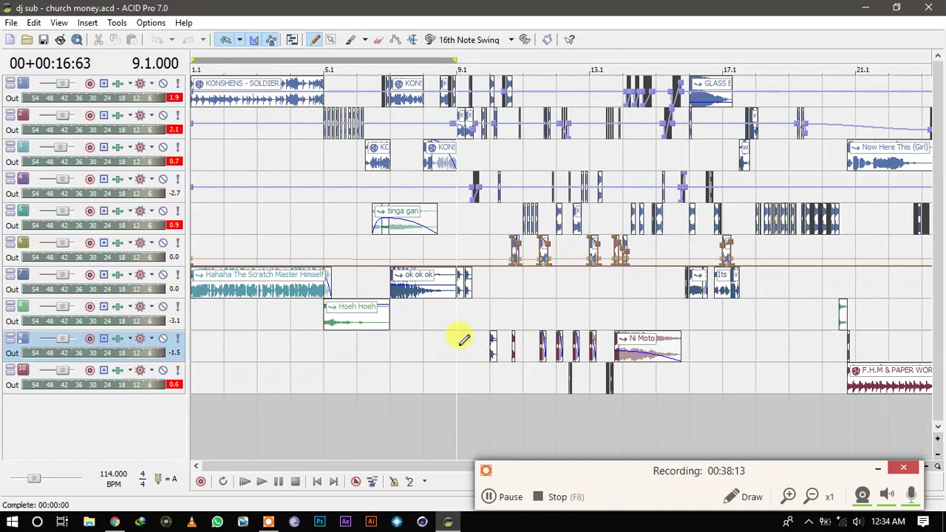